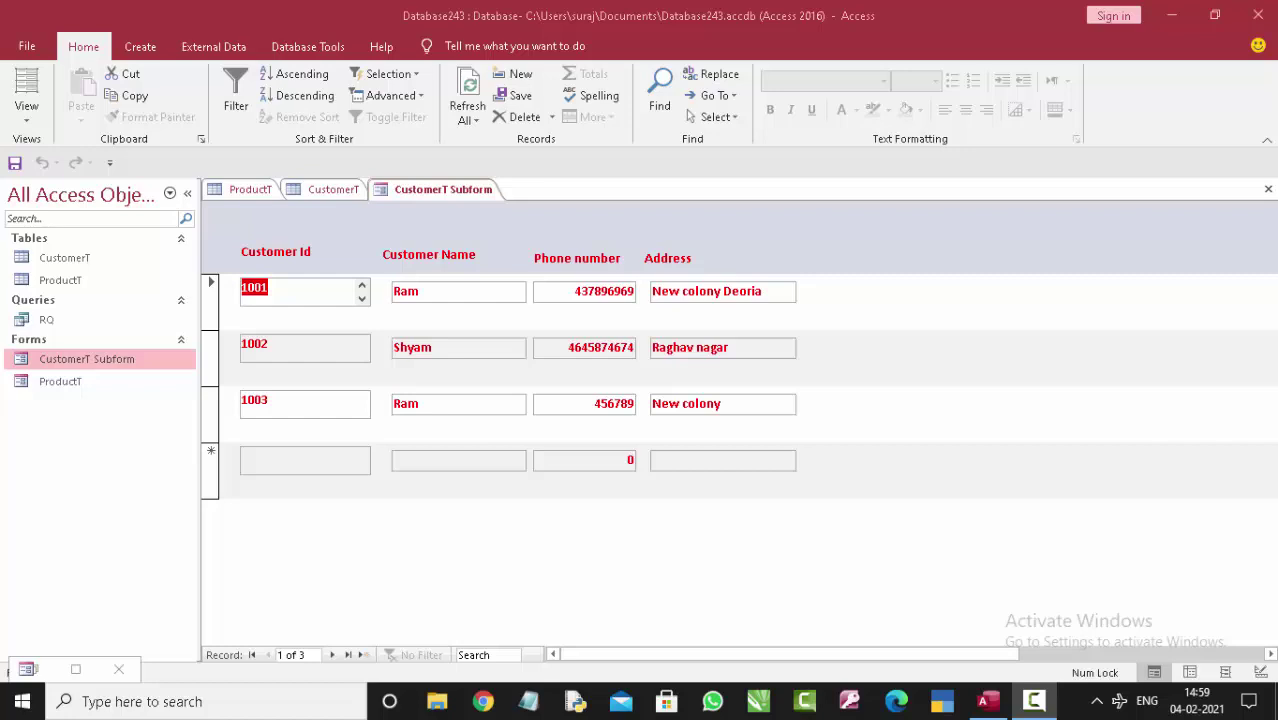
# Open the CustomerT Subform in Design View, then return it to Form View.
pyautogui.rightClick(126, 362)
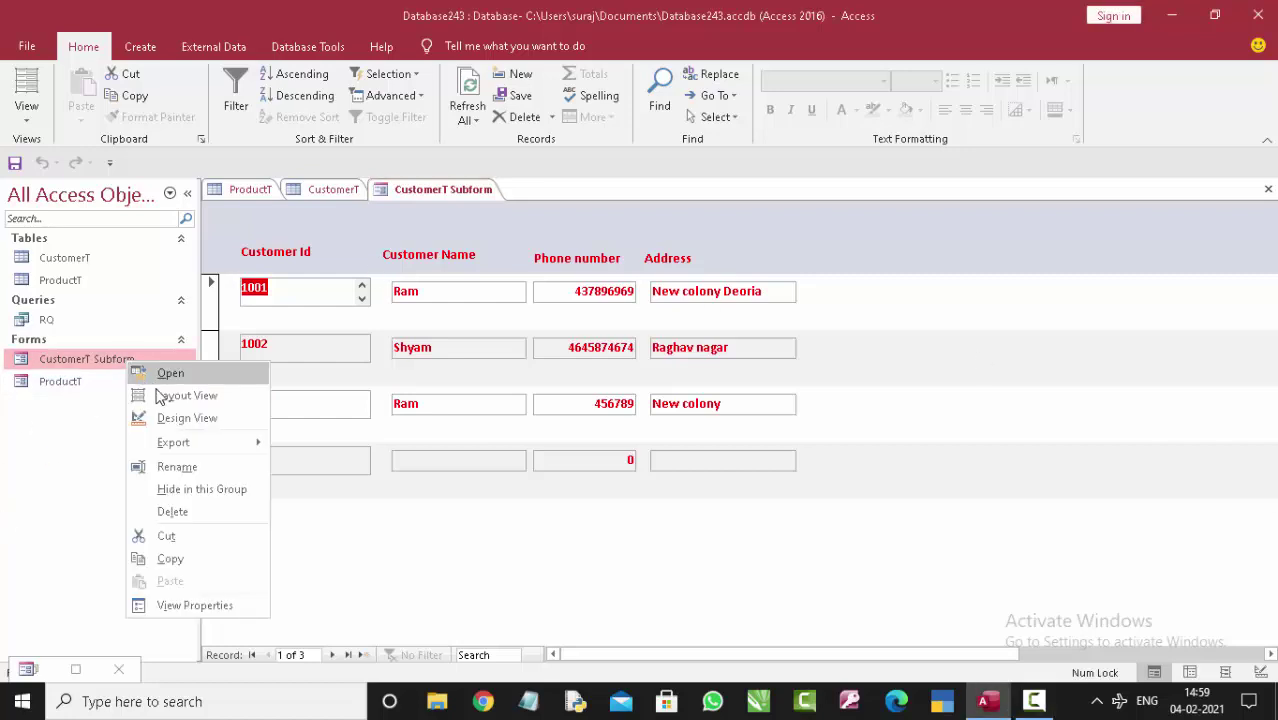
pyautogui.click(172, 418)
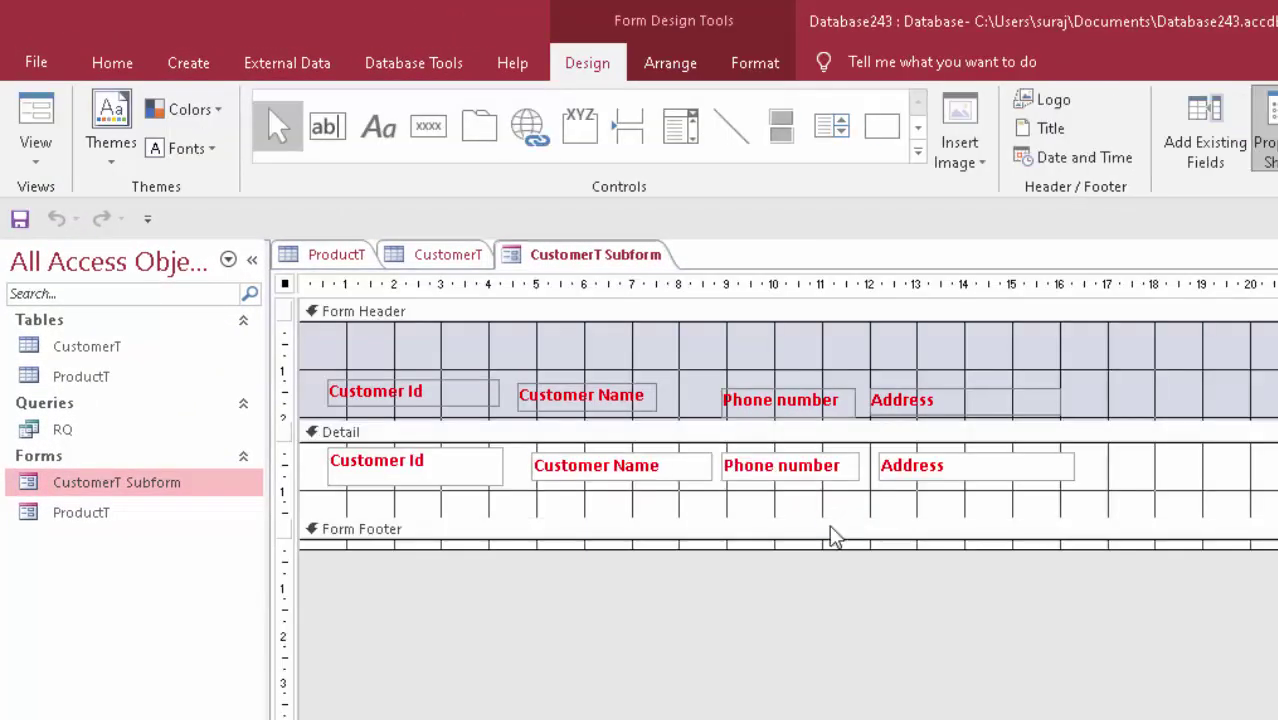
pyautogui.click(36, 118)
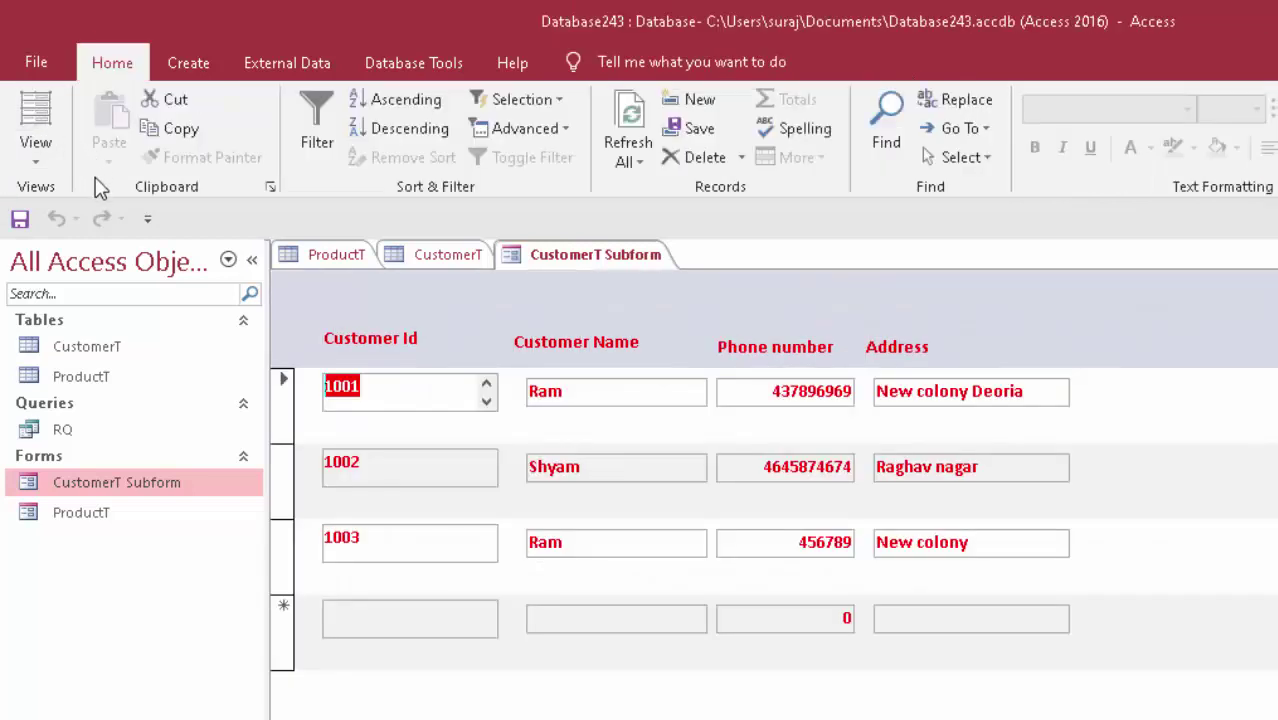
# Open the ProductT form, jump to product number 3 (Sugar), then close the form.
pyautogui.click(133, 518)
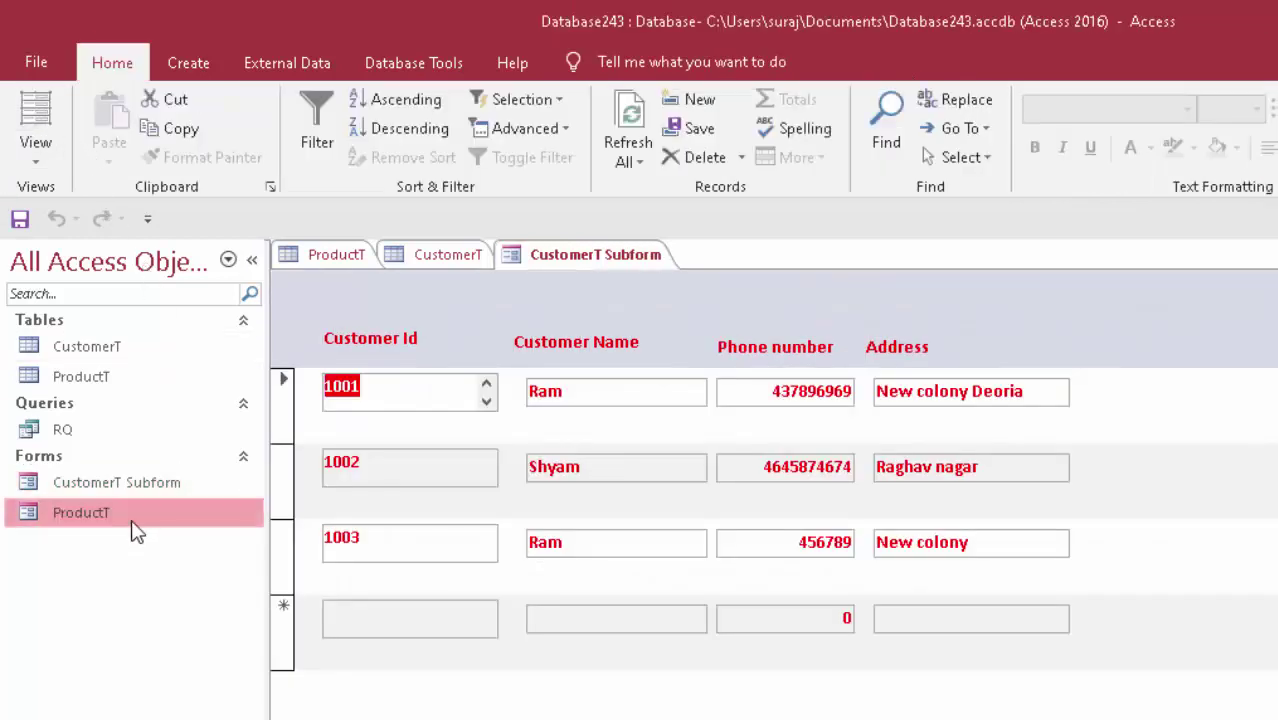
pyautogui.doubleClick(137, 533)
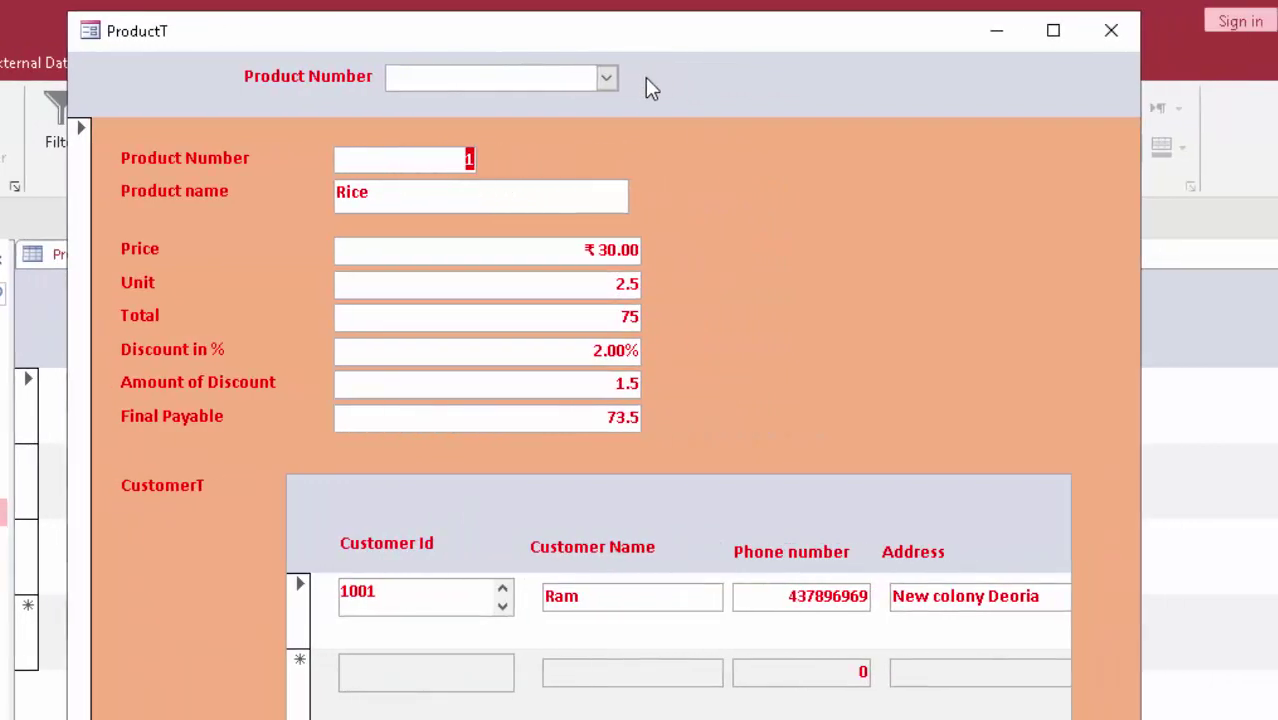
pyautogui.click(608, 78)
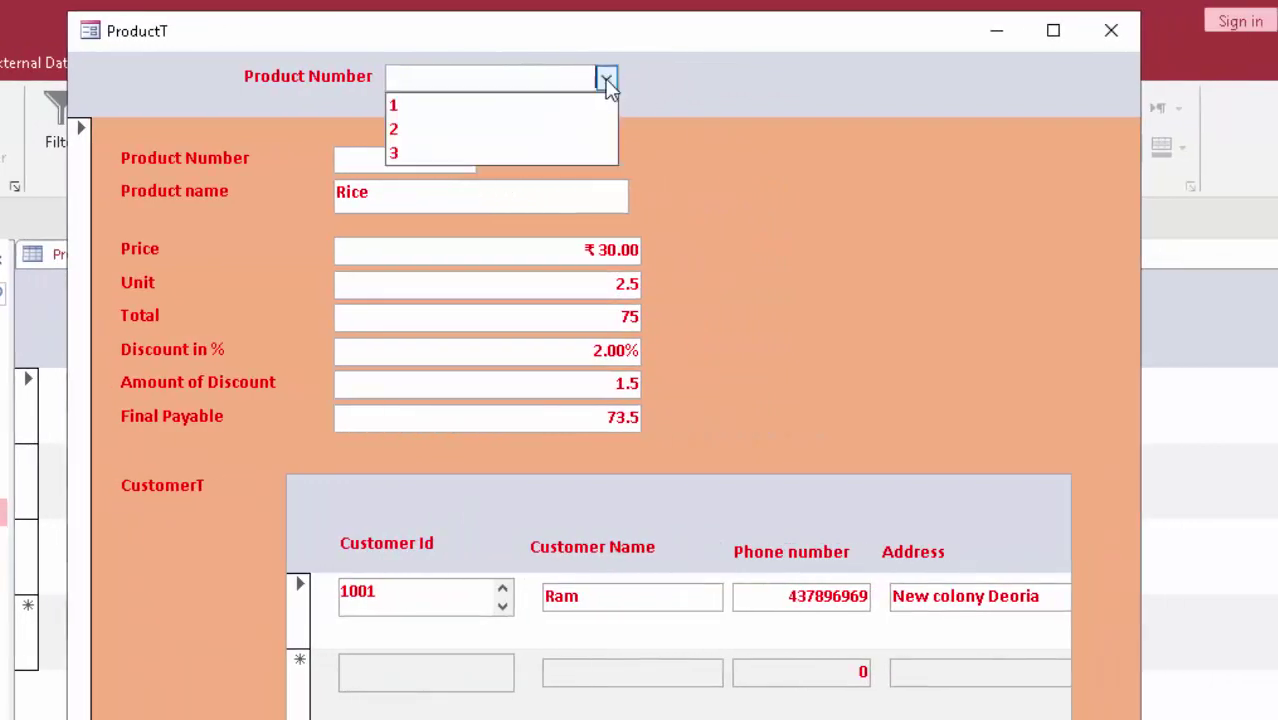
pyautogui.click(489, 150)
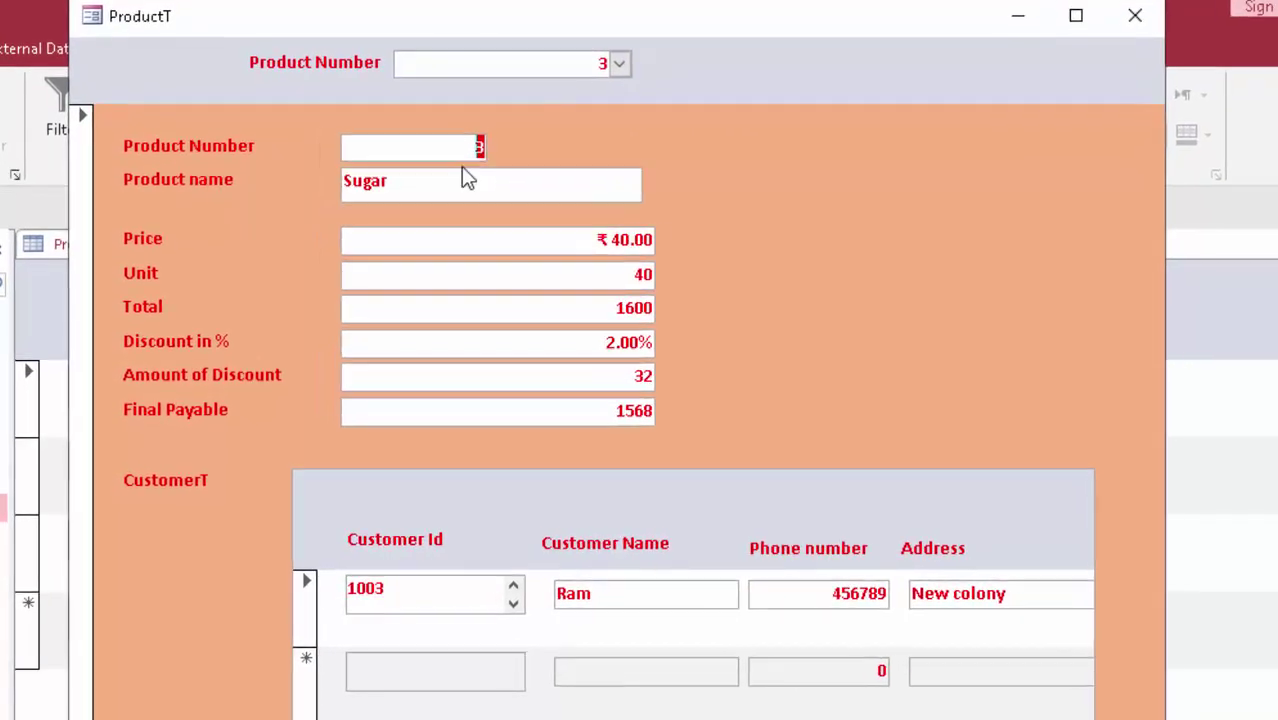
pyautogui.click(470, 143)
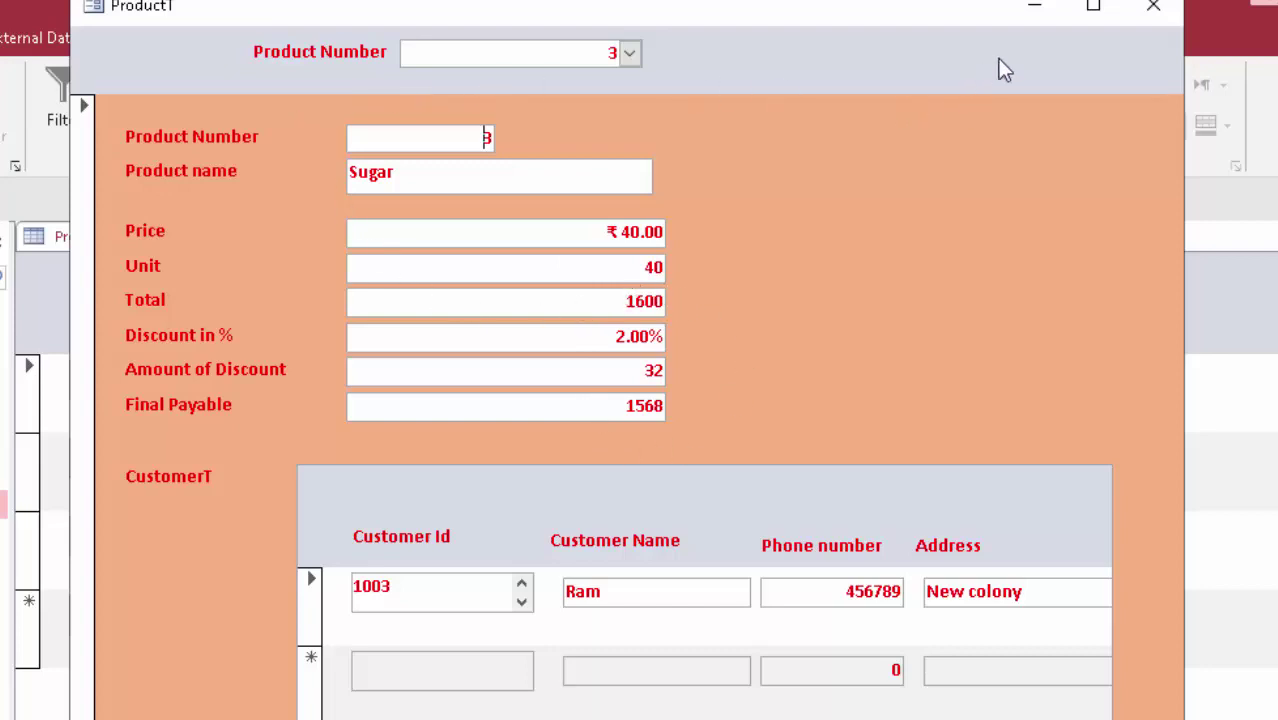
pyautogui.click(1153, 8)
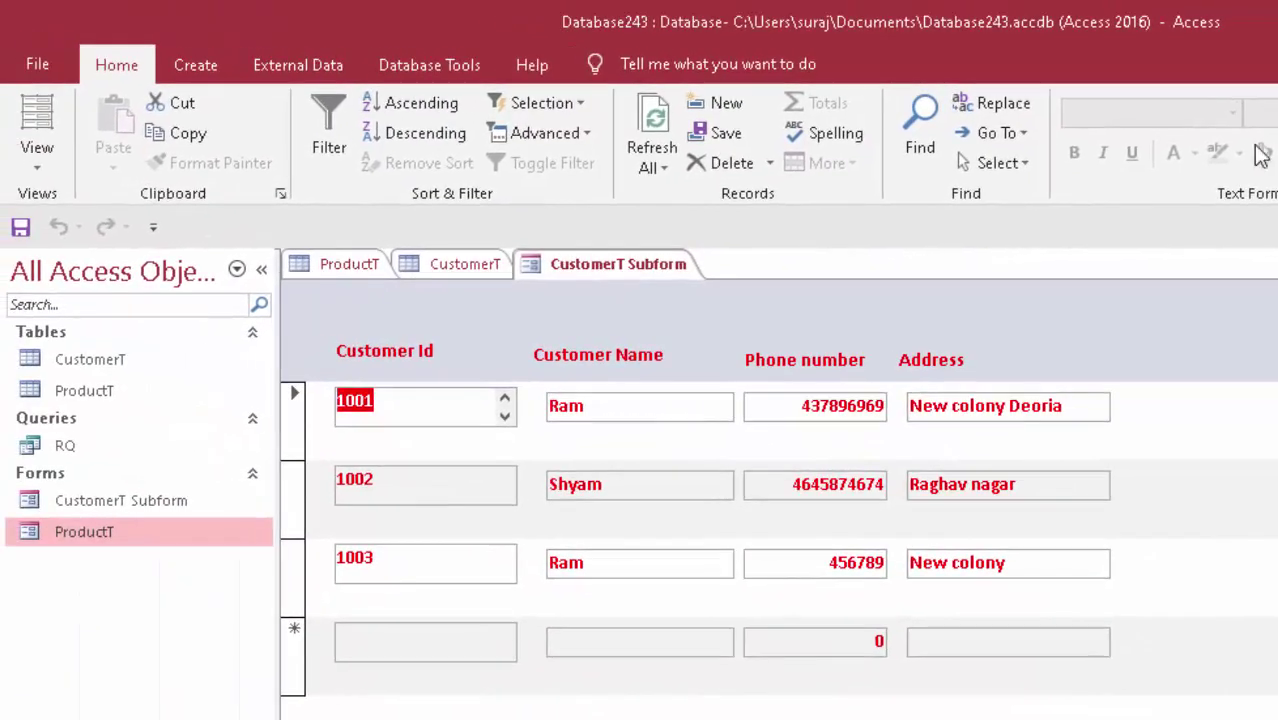
# Create a new blank database named Database244.
pyautogui.click(30, 66)
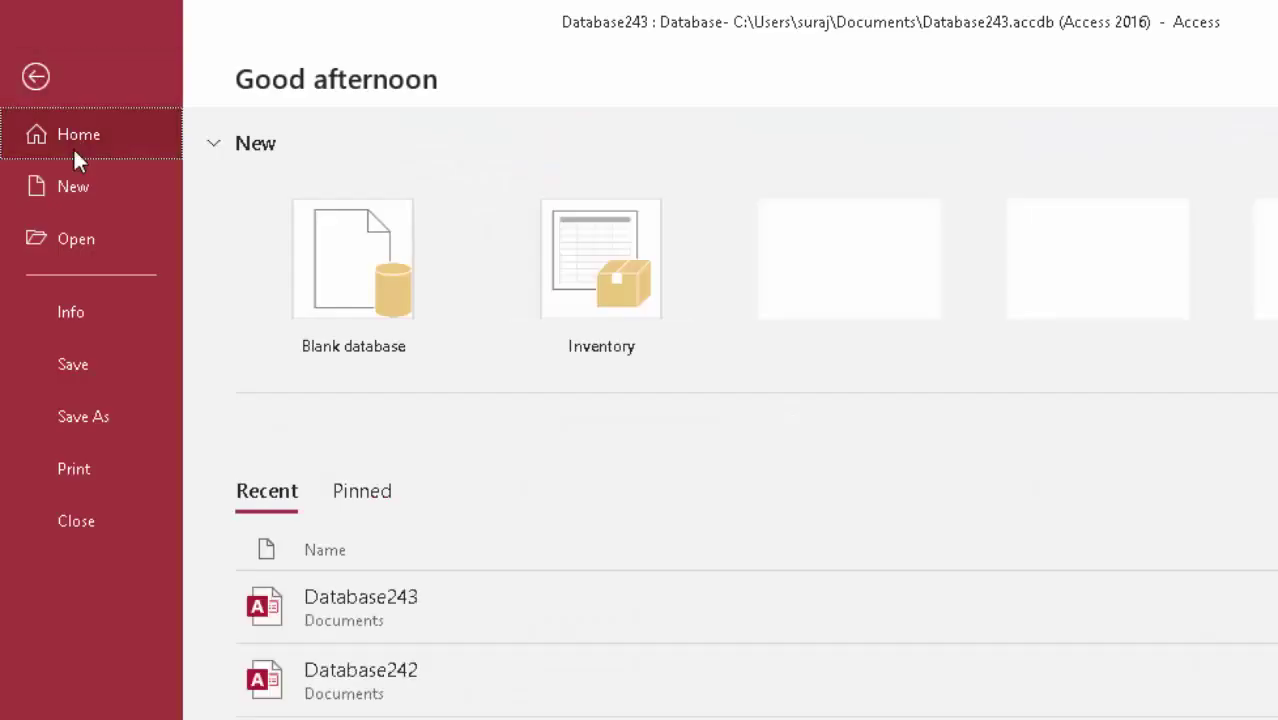
pyautogui.click(360, 268)
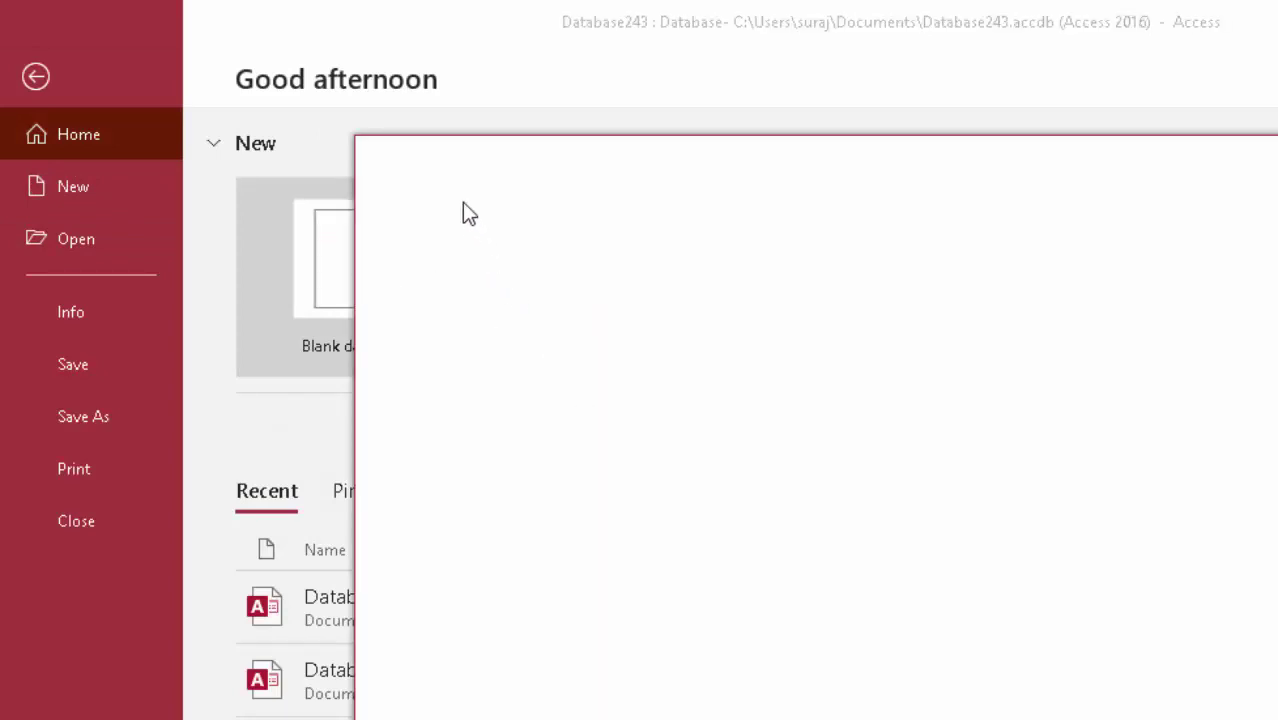
pyautogui.click(1070, 458)
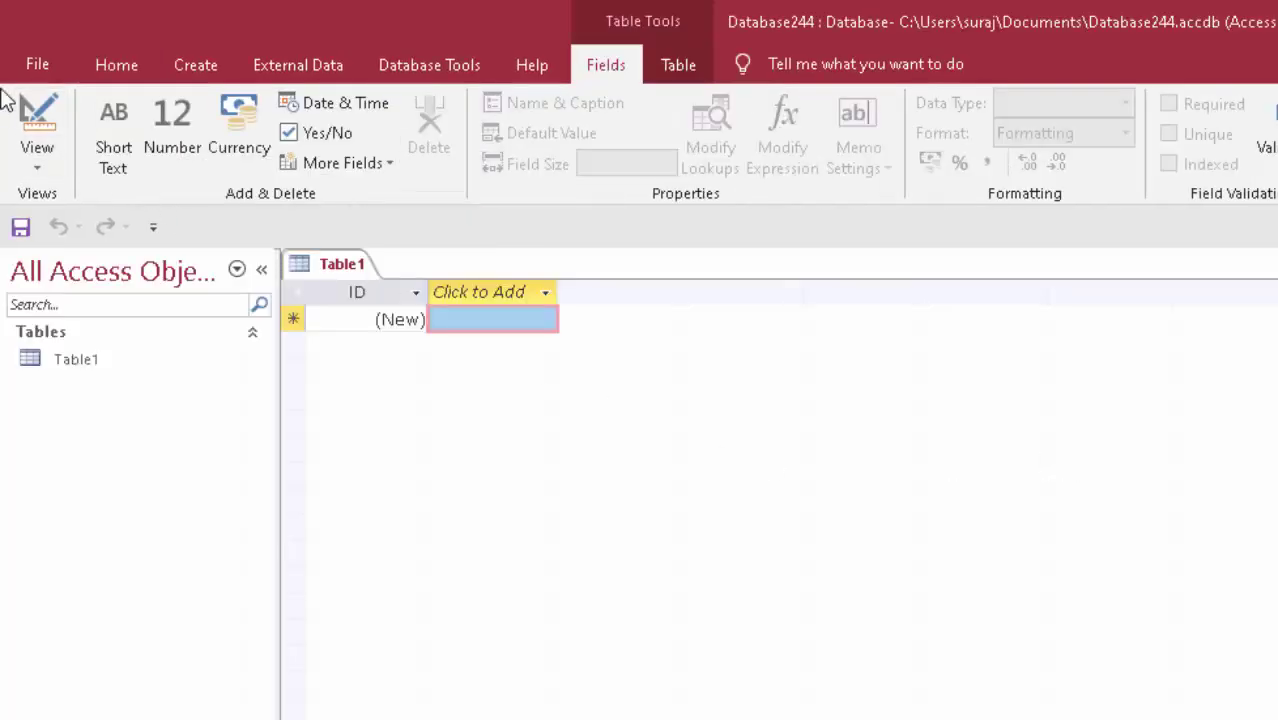
# Switch Table1 to Design View and save it under the name CustomerT.
pyautogui.click(30, 115)
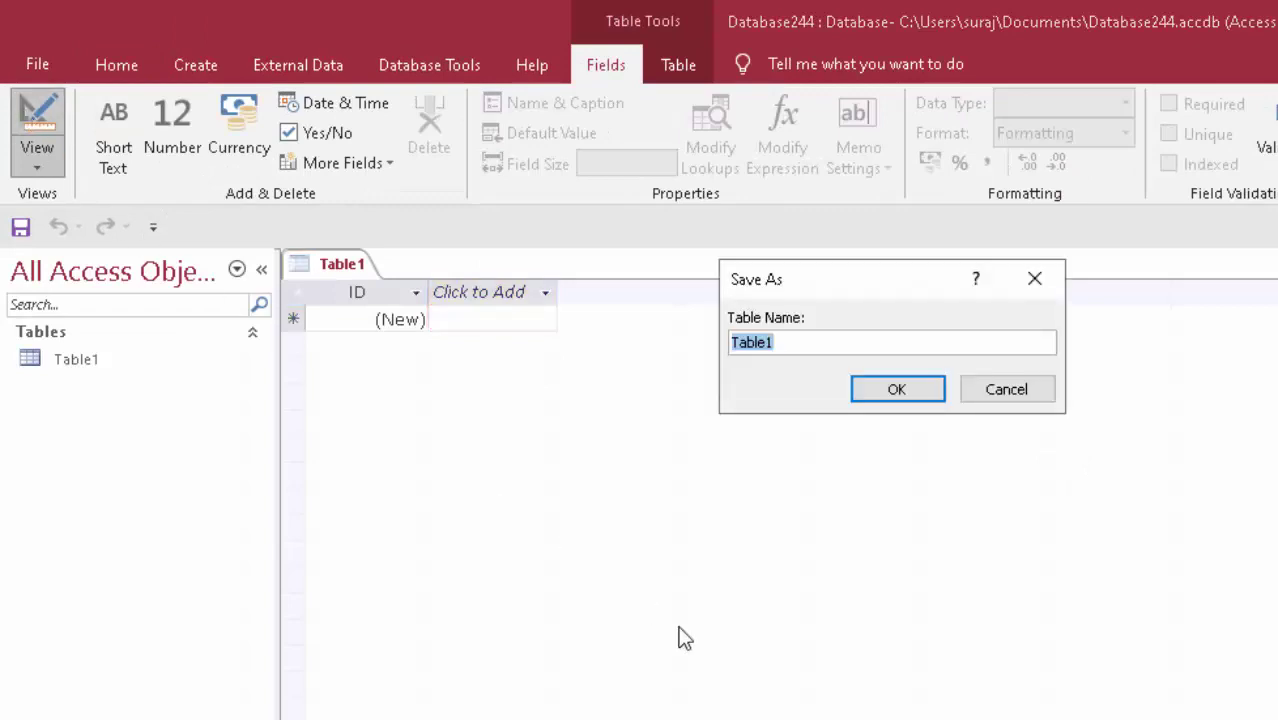
pyautogui.press('BackSpace')
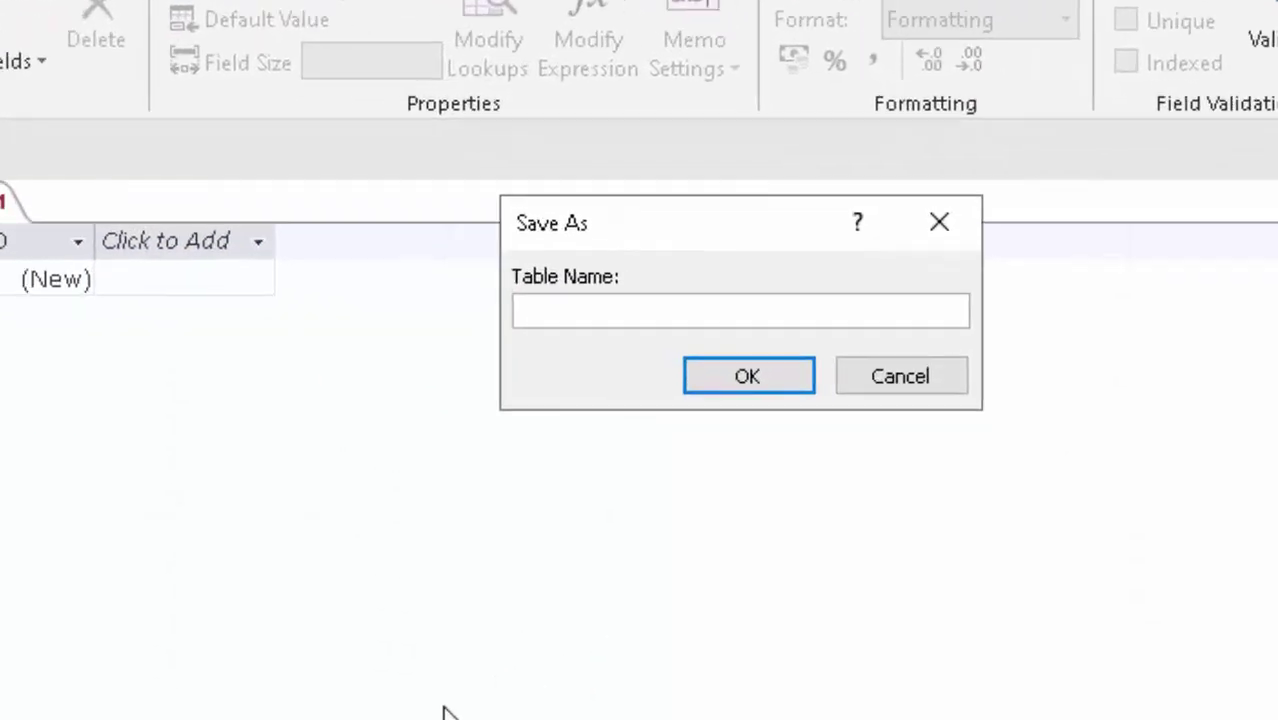
pyautogui.write('Cust')
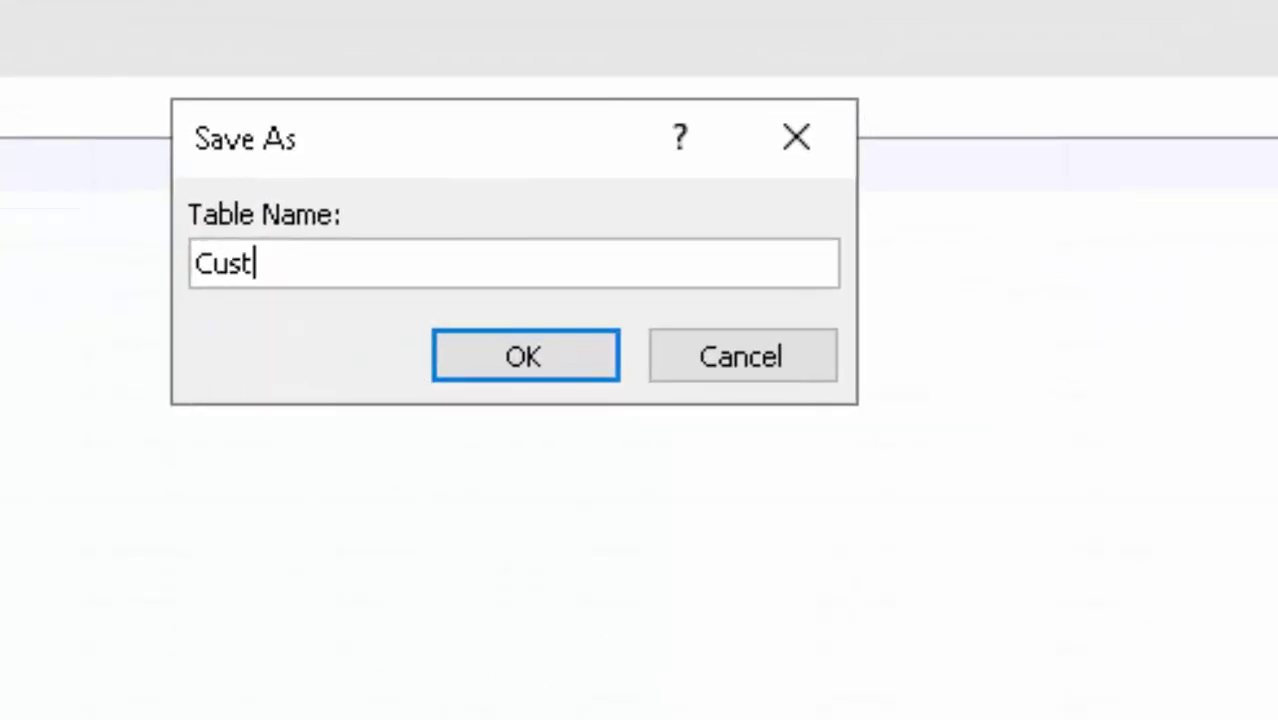
pyautogui.write('omer')
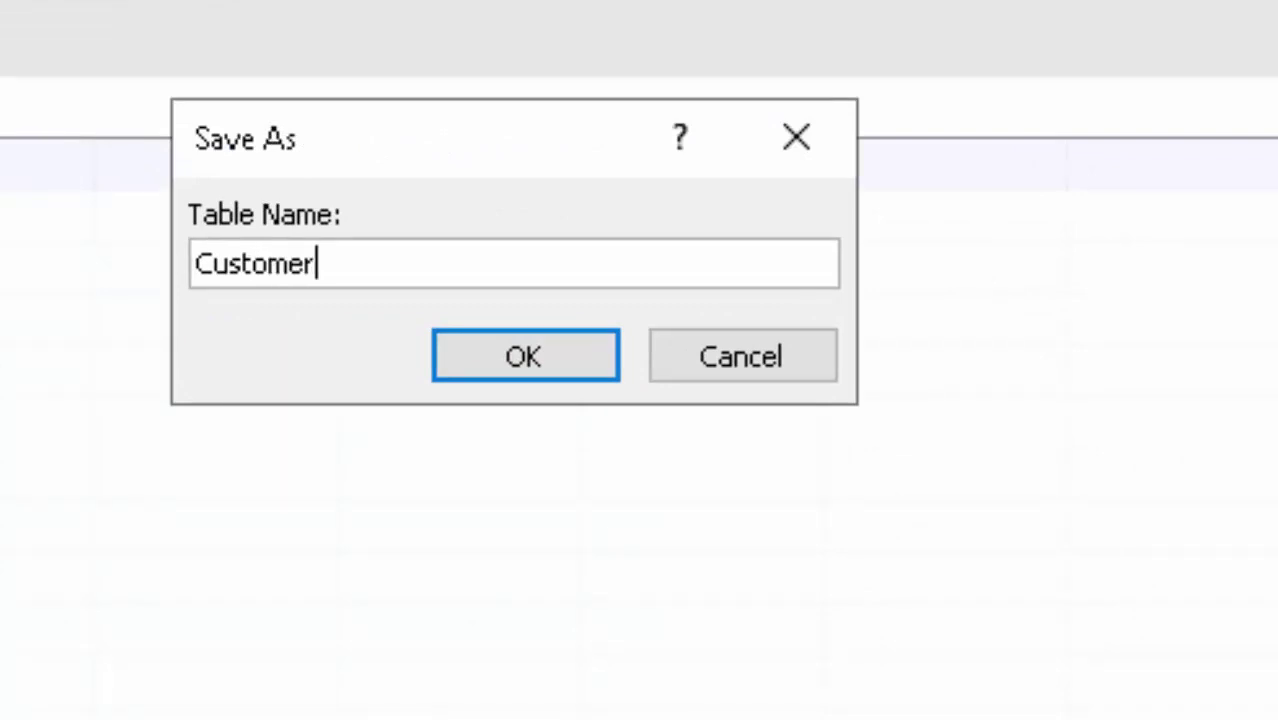
pyautogui.write('T')
pyautogui.press('Return')
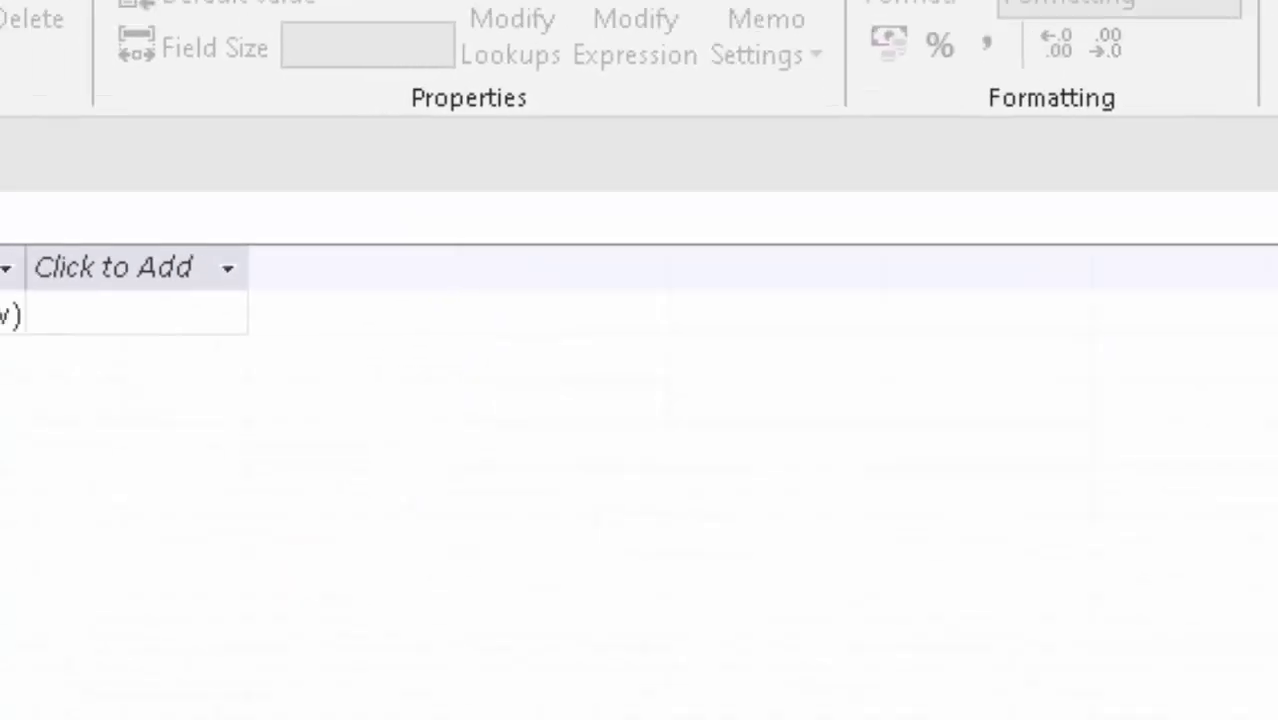
# Rename the ID field to Customer Id and add Customer Name and Address text fields.
pyautogui.press('BackSpace')
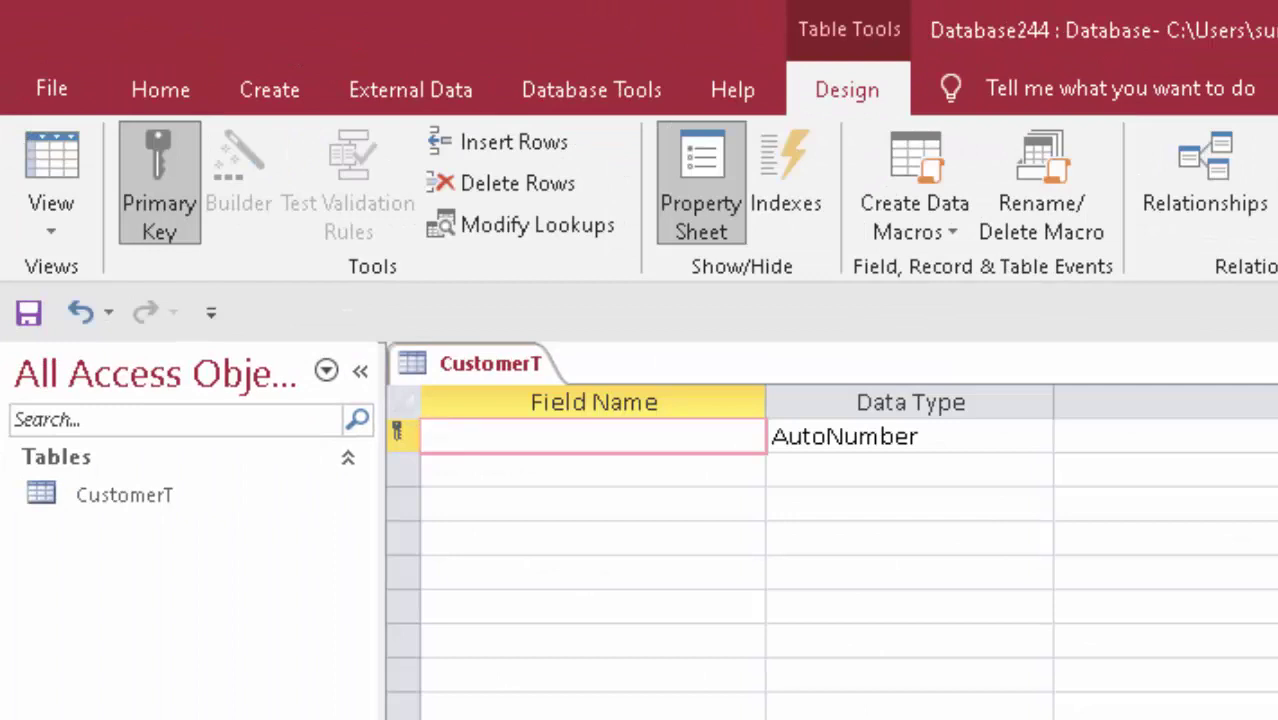
pyautogui.write('Cust')
pyautogui.write('omer ')
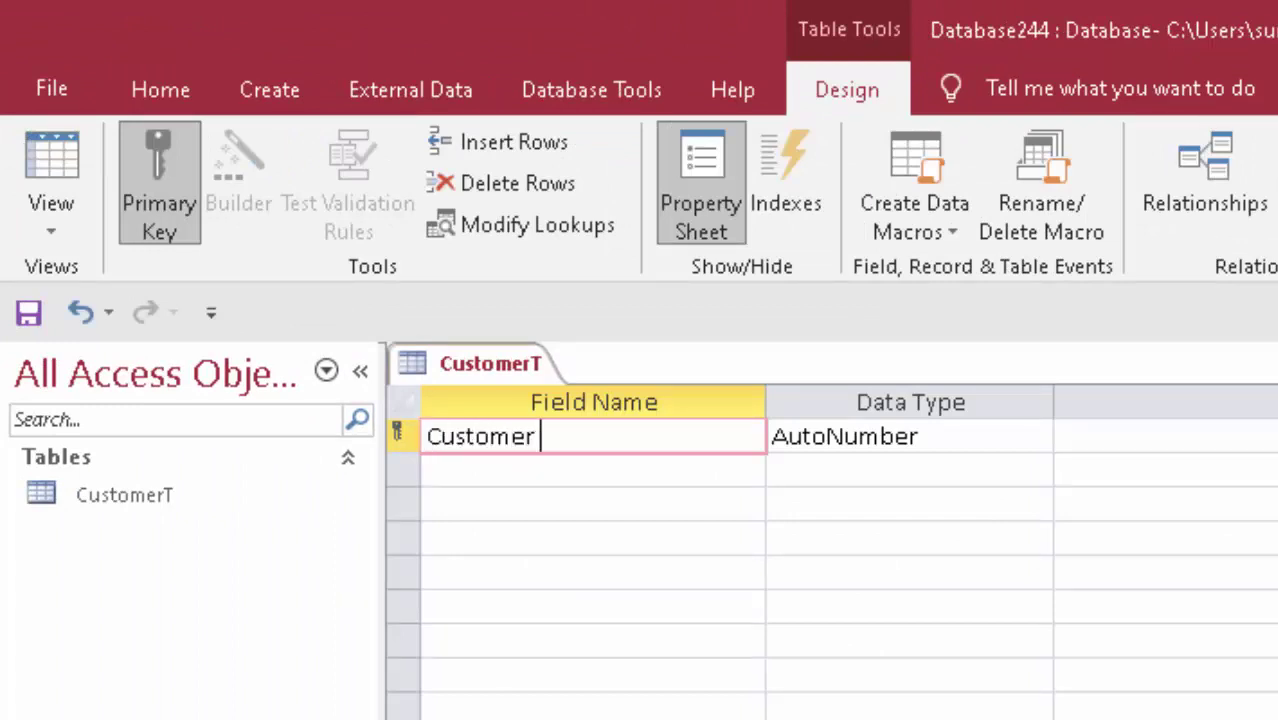
pyautogui.write('Id')
pyautogui.press('Tab')
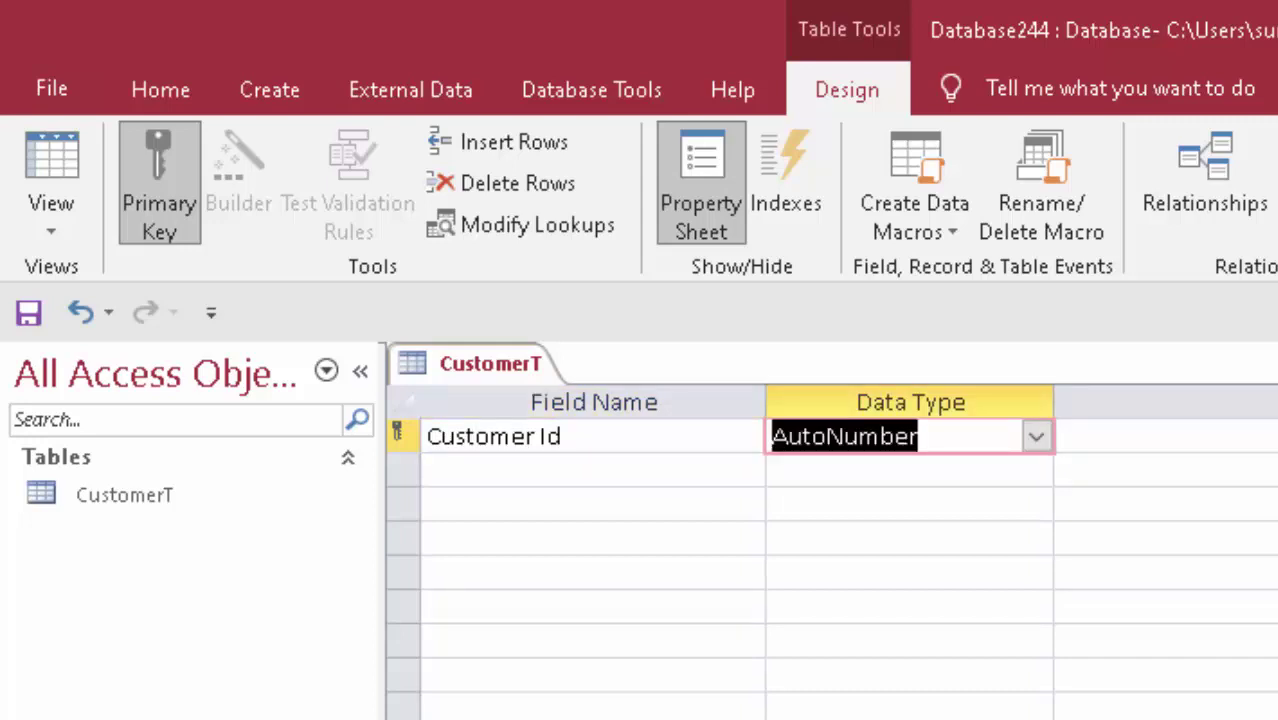
pyautogui.click(452, 472)
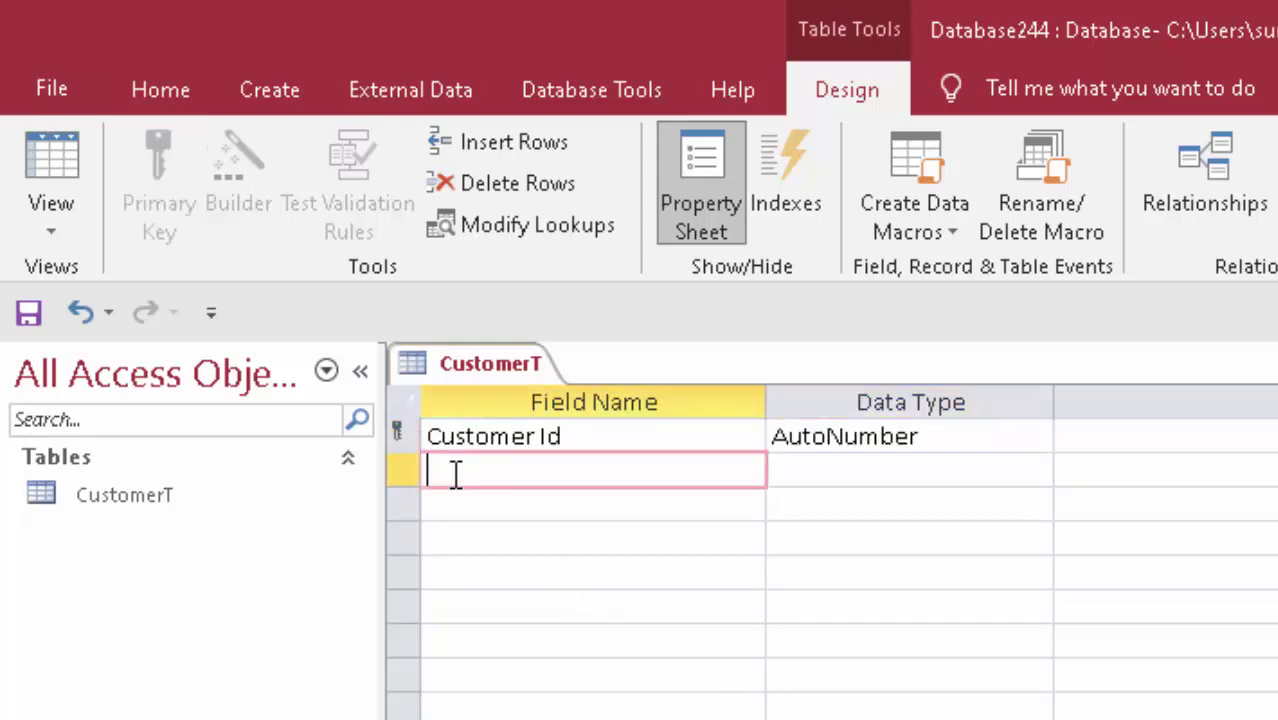
pyautogui.write('Cu')
pyautogui.write('stomer')
pyautogui.write(' Na')
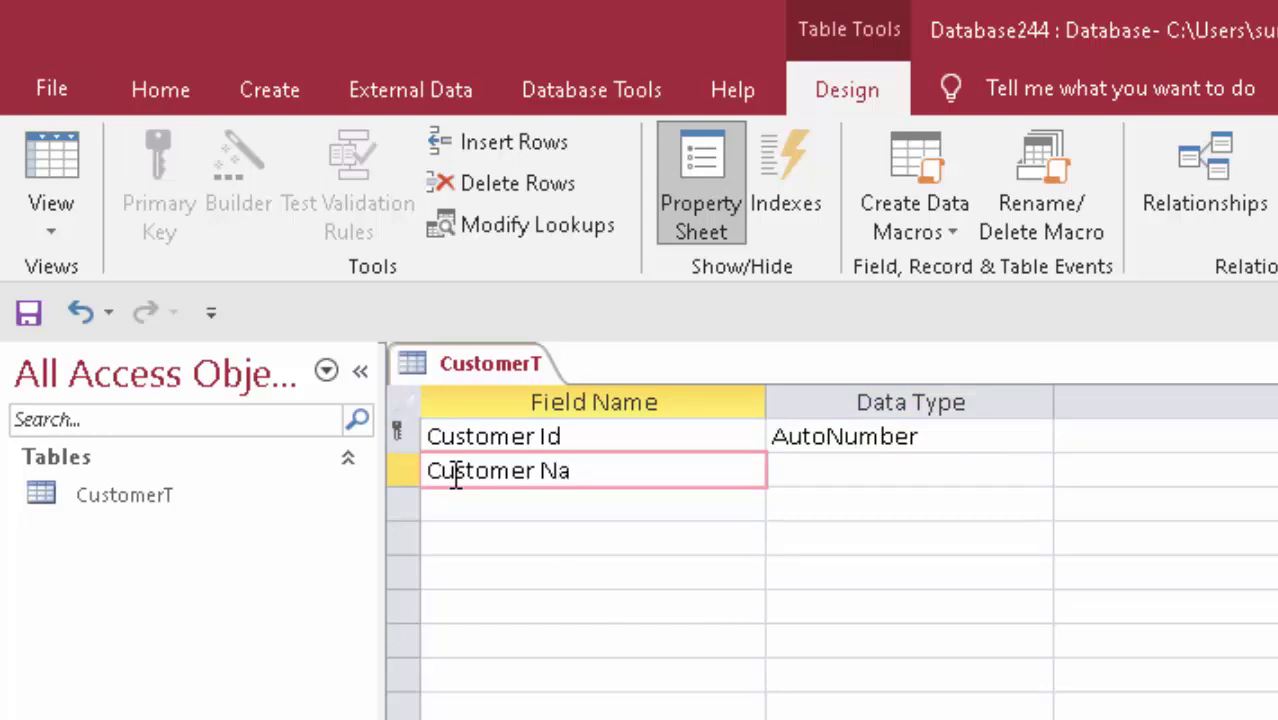
pyautogui.write('me')
pyautogui.press('Tab')
pyautogui.press('Tab')
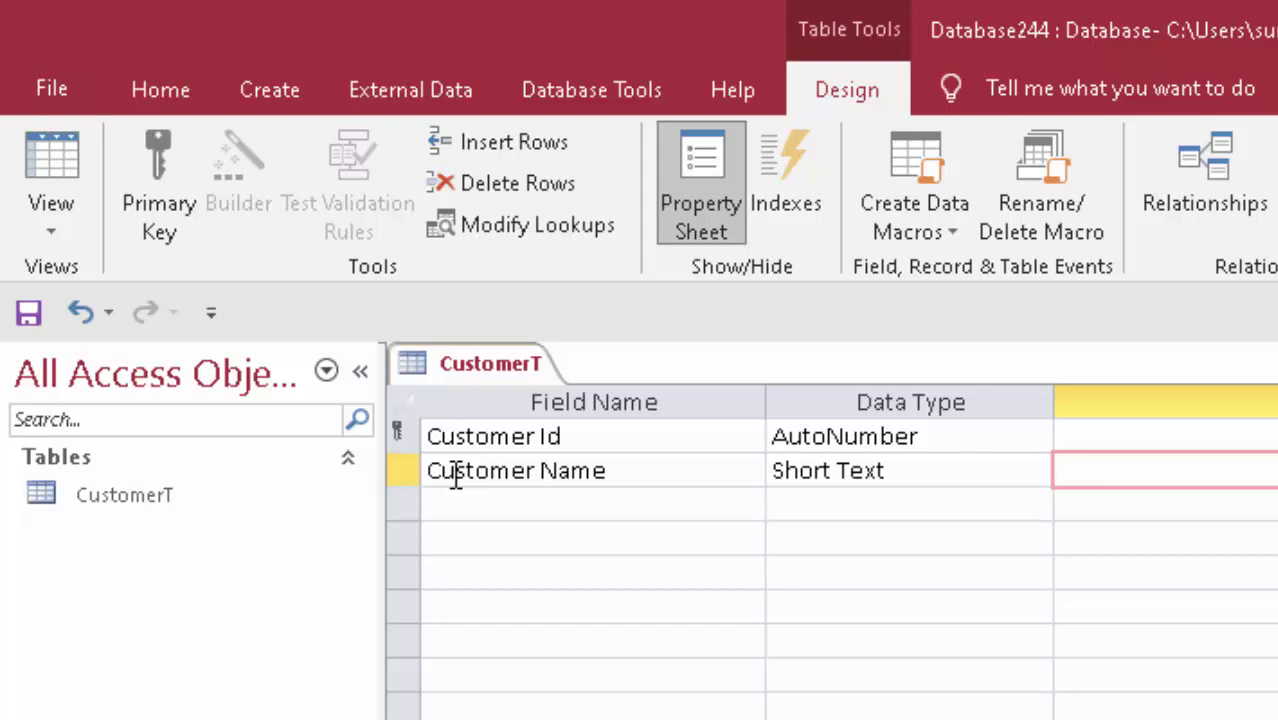
pyautogui.press('Tab')
pyautogui.write('A')
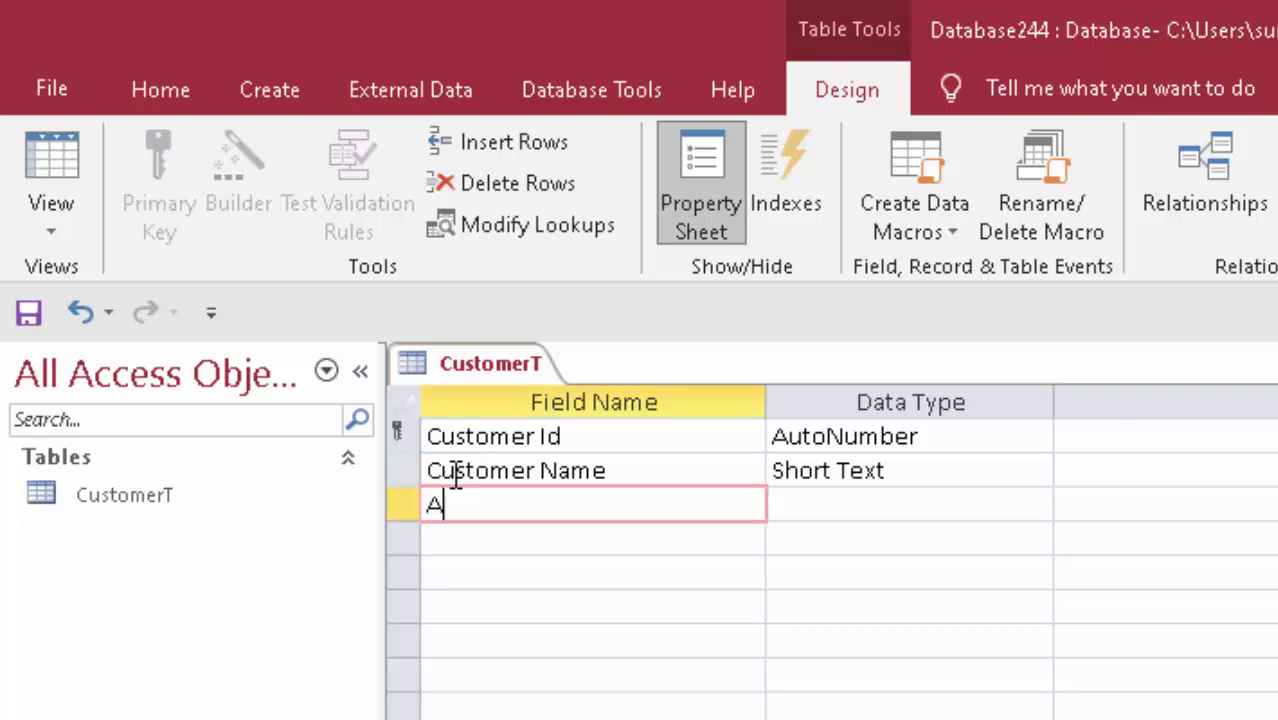
pyautogui.write('ddress')
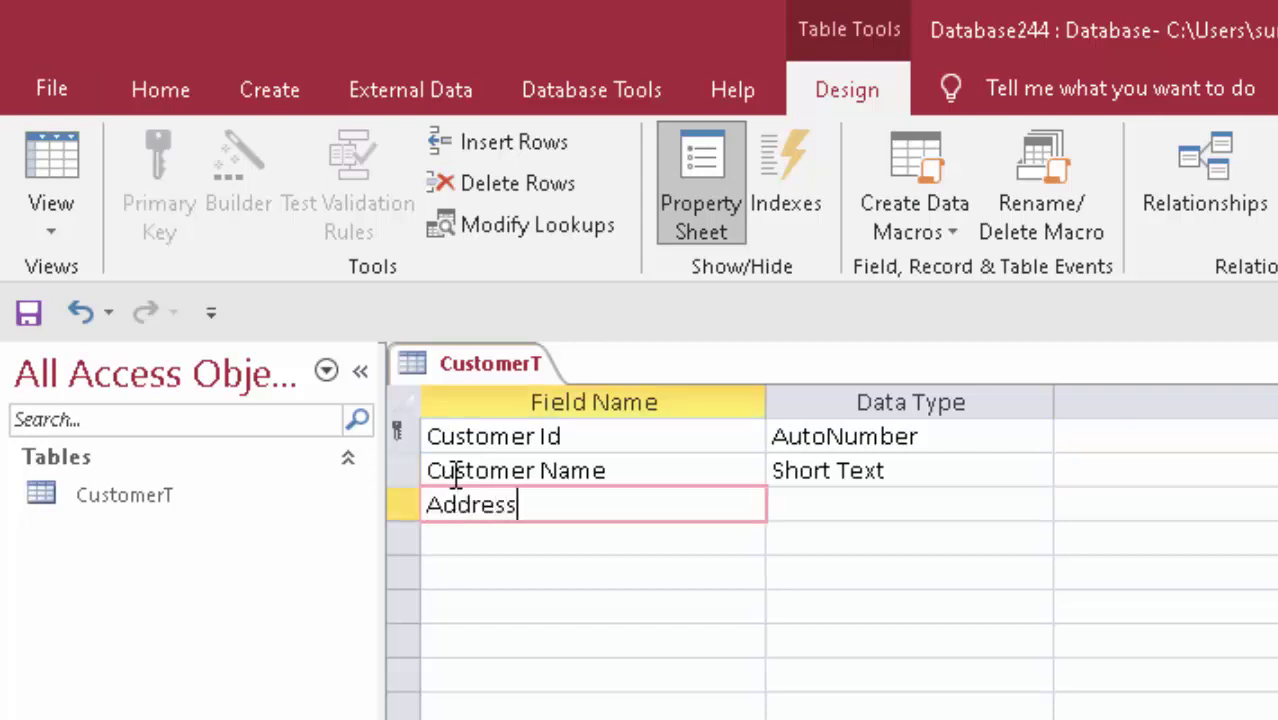
pyautogui.press('Tab')
pyautogui.press('Tab')
pyautogui.press('Tab')
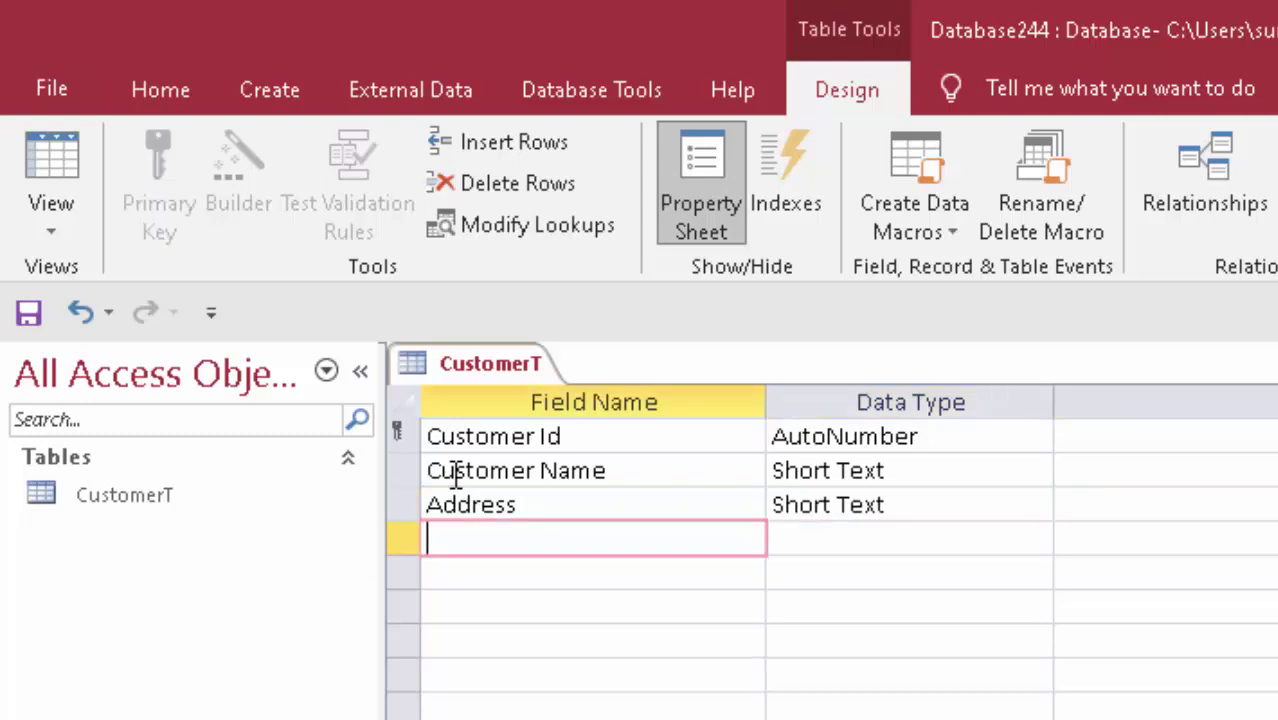
# Add a City text field and a Phone field of type Large Number.
pyautogui.write('City')
pyautogui.press('Tab')
pyautogui.press('Tab')
pyautogui.press('Tab')
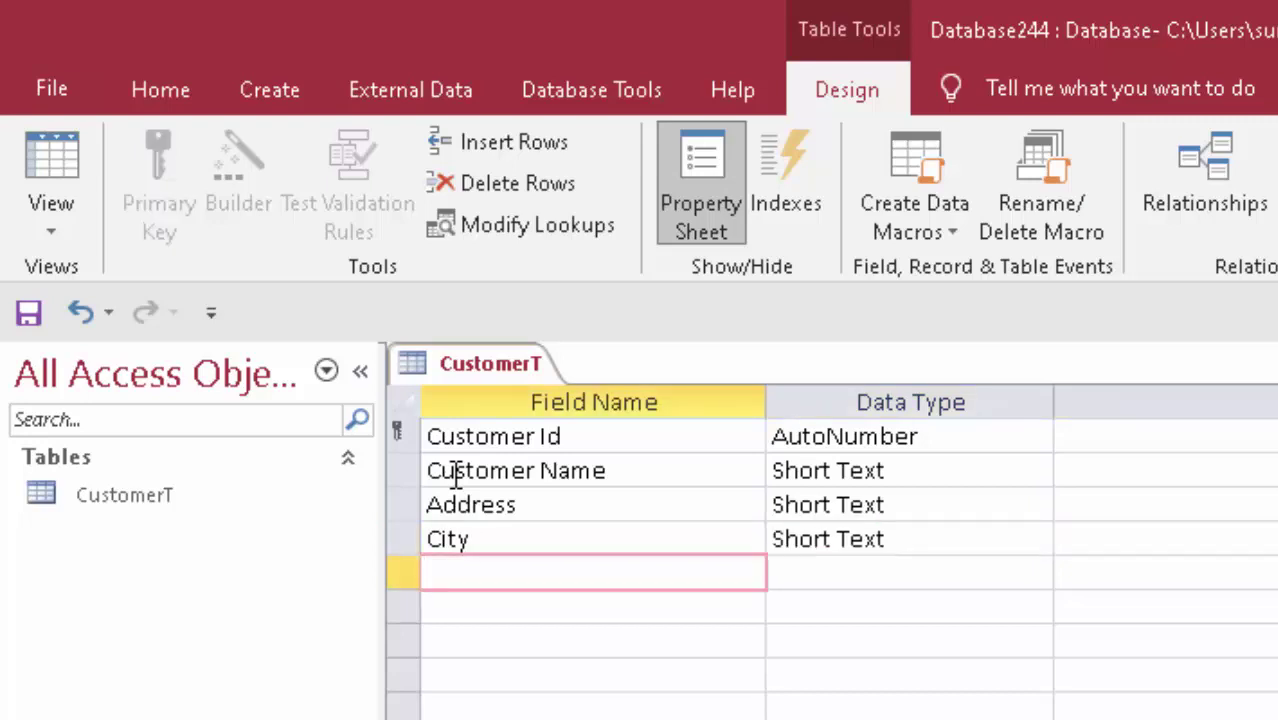
pyautogui.write('Phone')
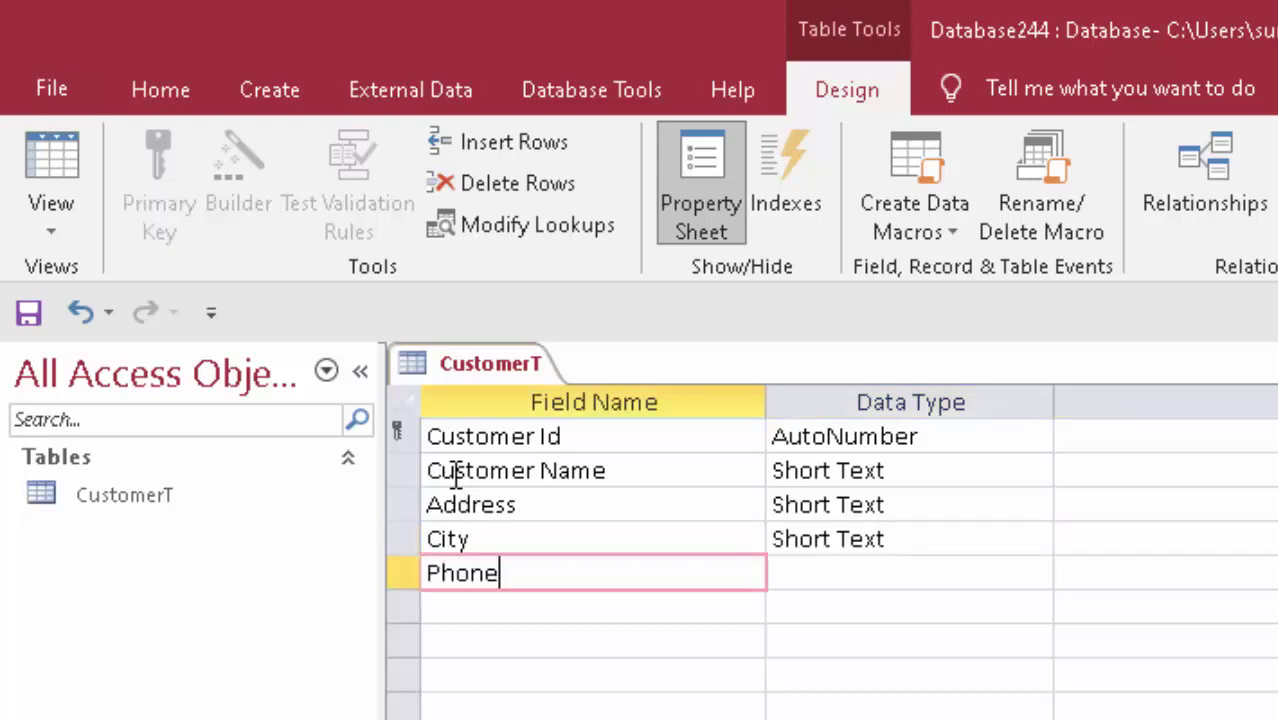
pyautogui.press('Tab')
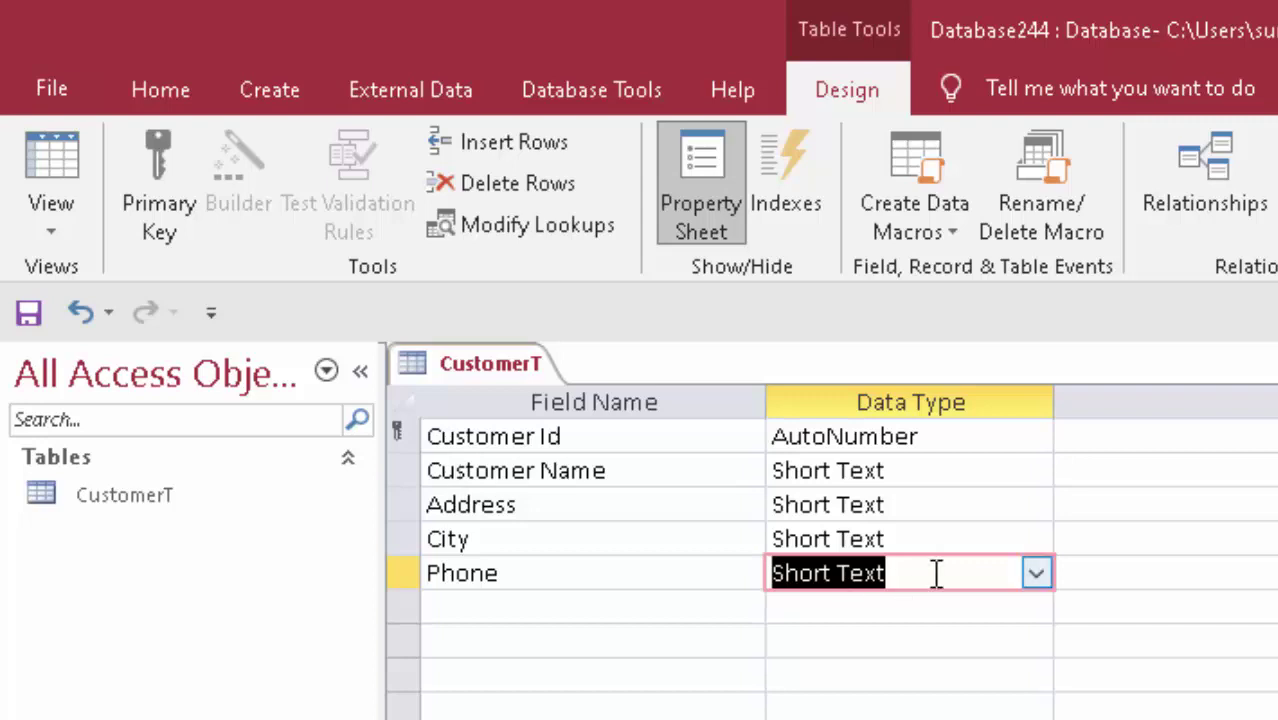
pyautogui.click(1036, 576)
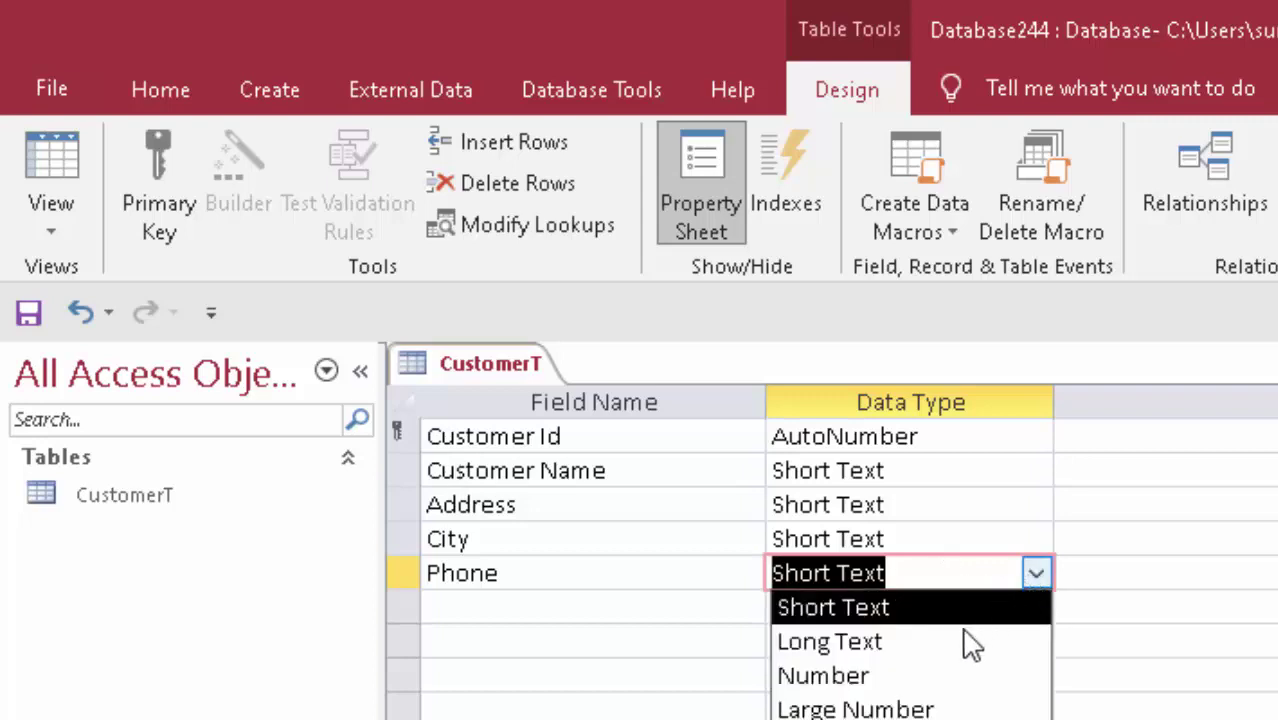
pyautogui.click(891, 705)
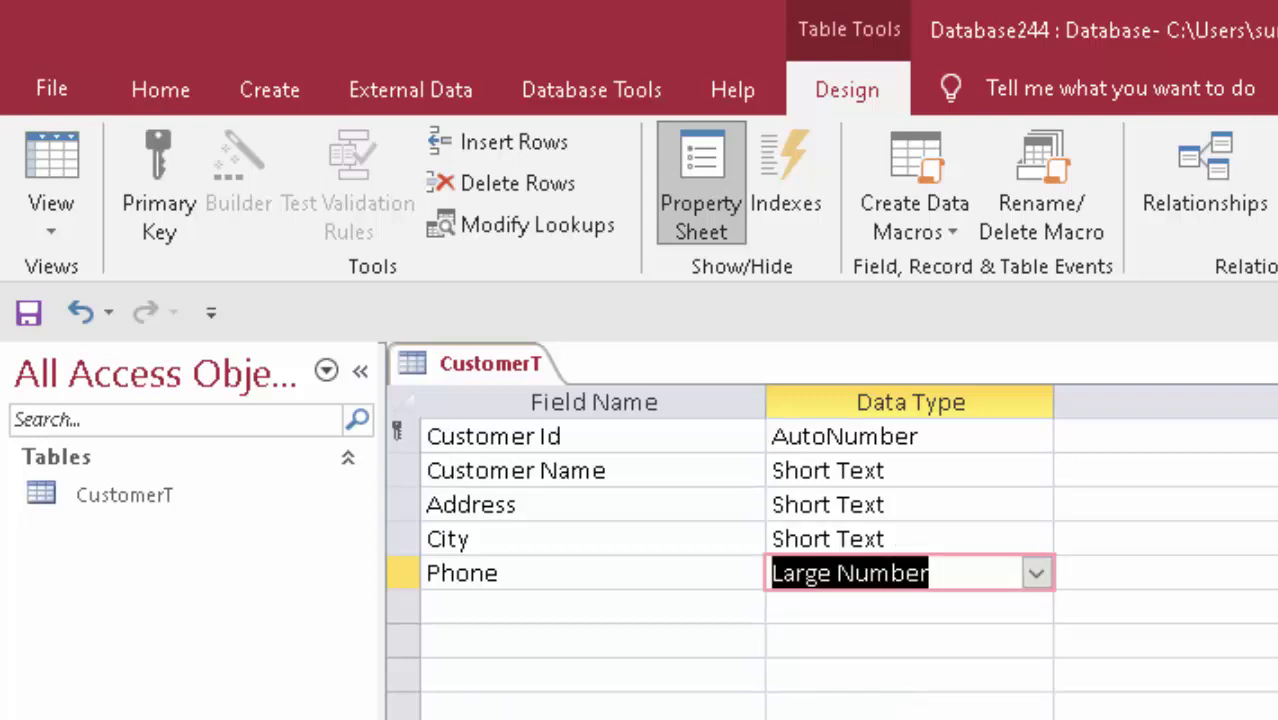
# Save CustomerT and switch to Datasheet View, accepting the Large Number compatibility prompt.
pyautogui.click(52, 160)
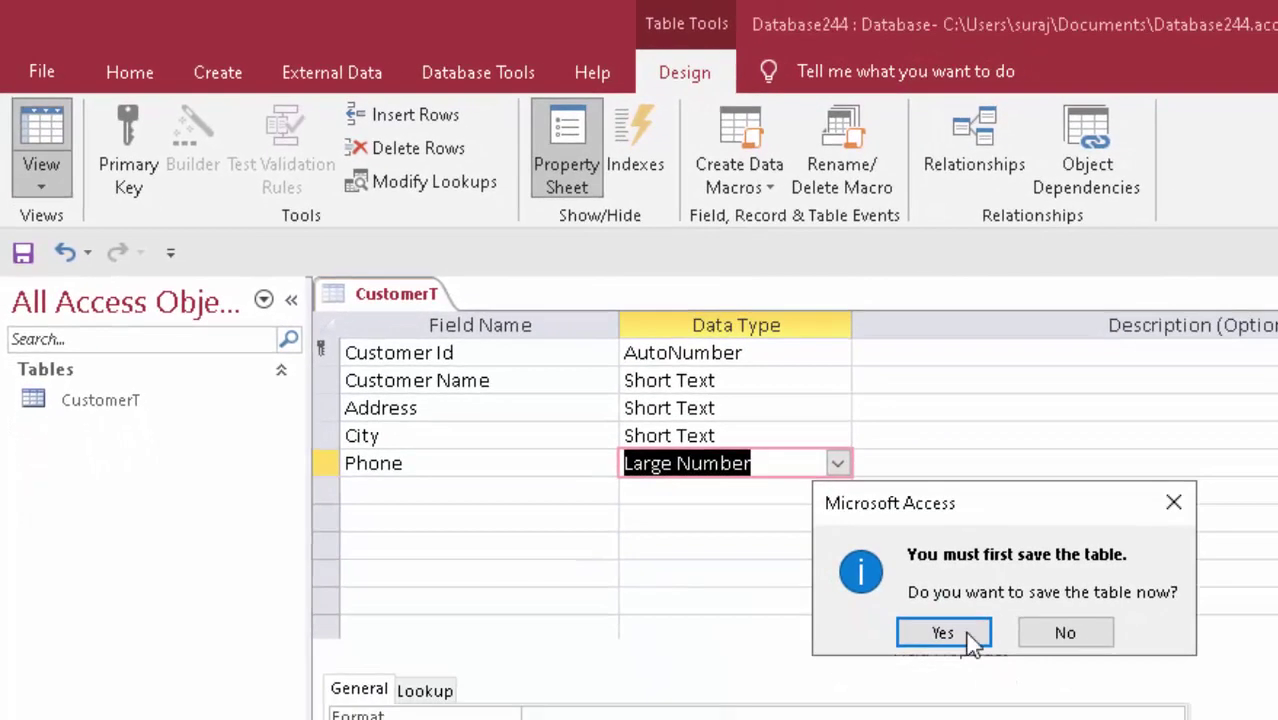
pyautogui.click(960, 633)
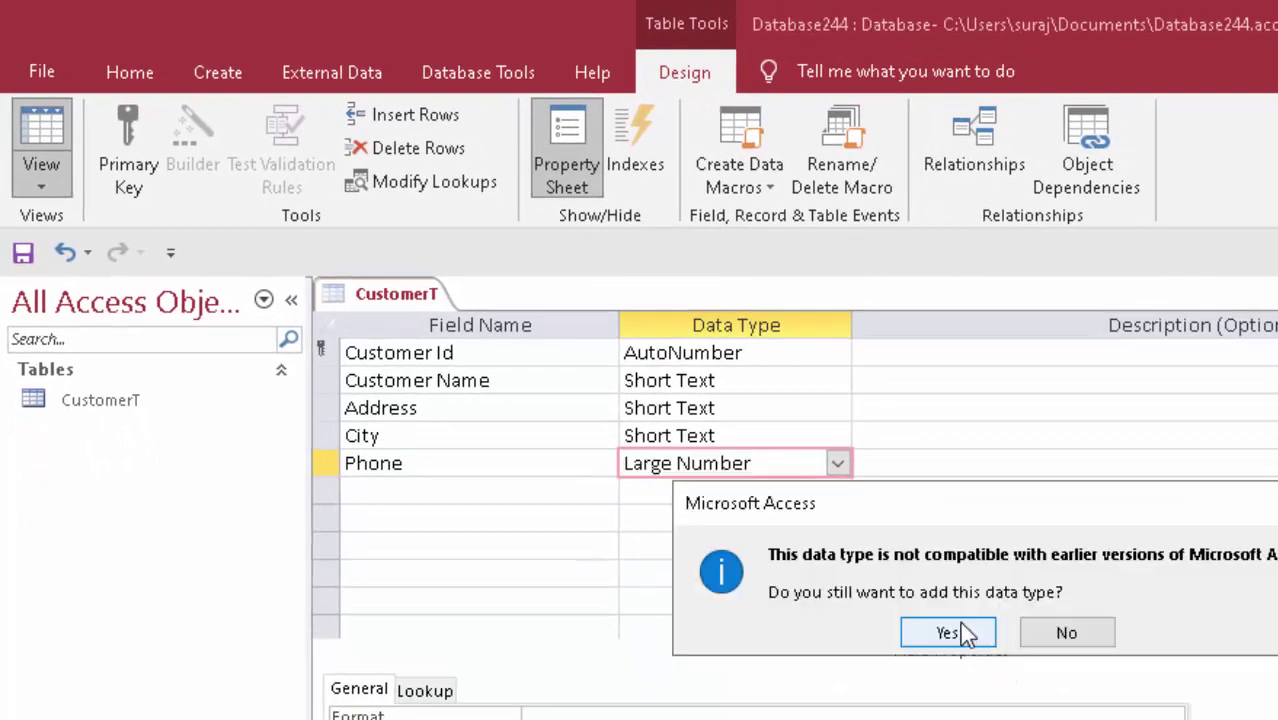
pyautogui.click(963, 633)
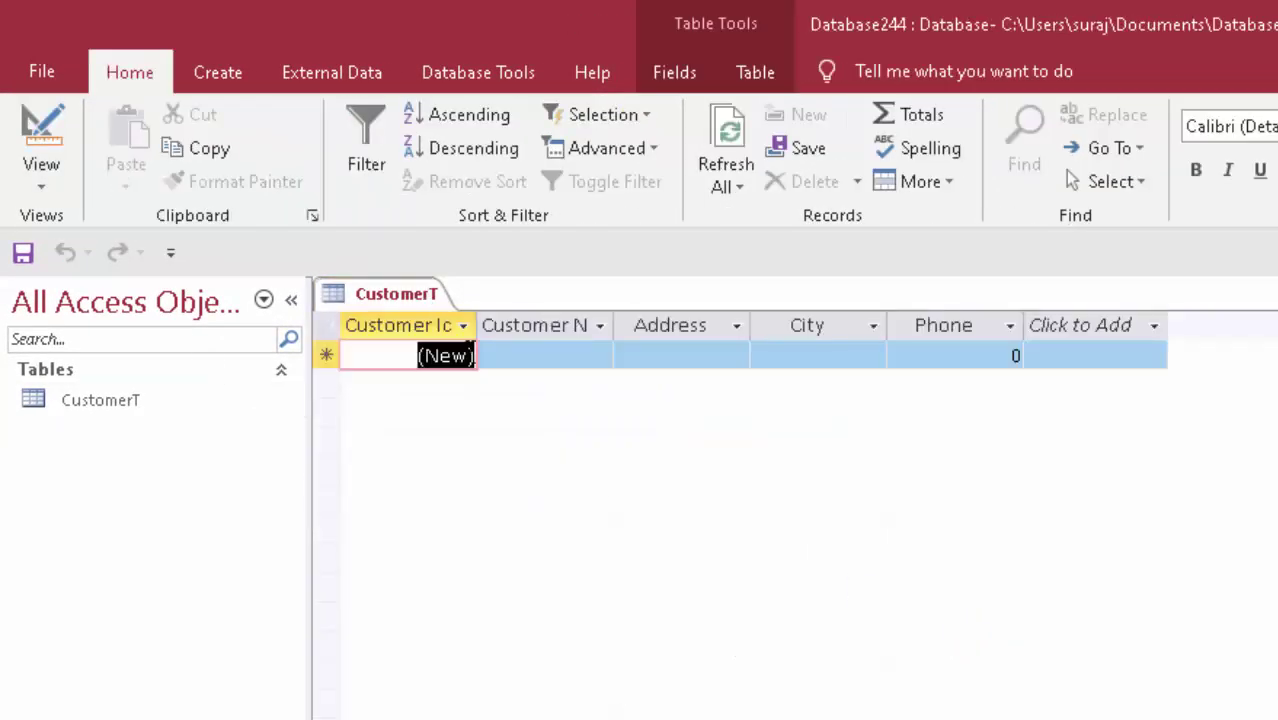
# Fit the Customer Id column to its header and widen the Customer Name column.
pyautogui.click(479, 343)
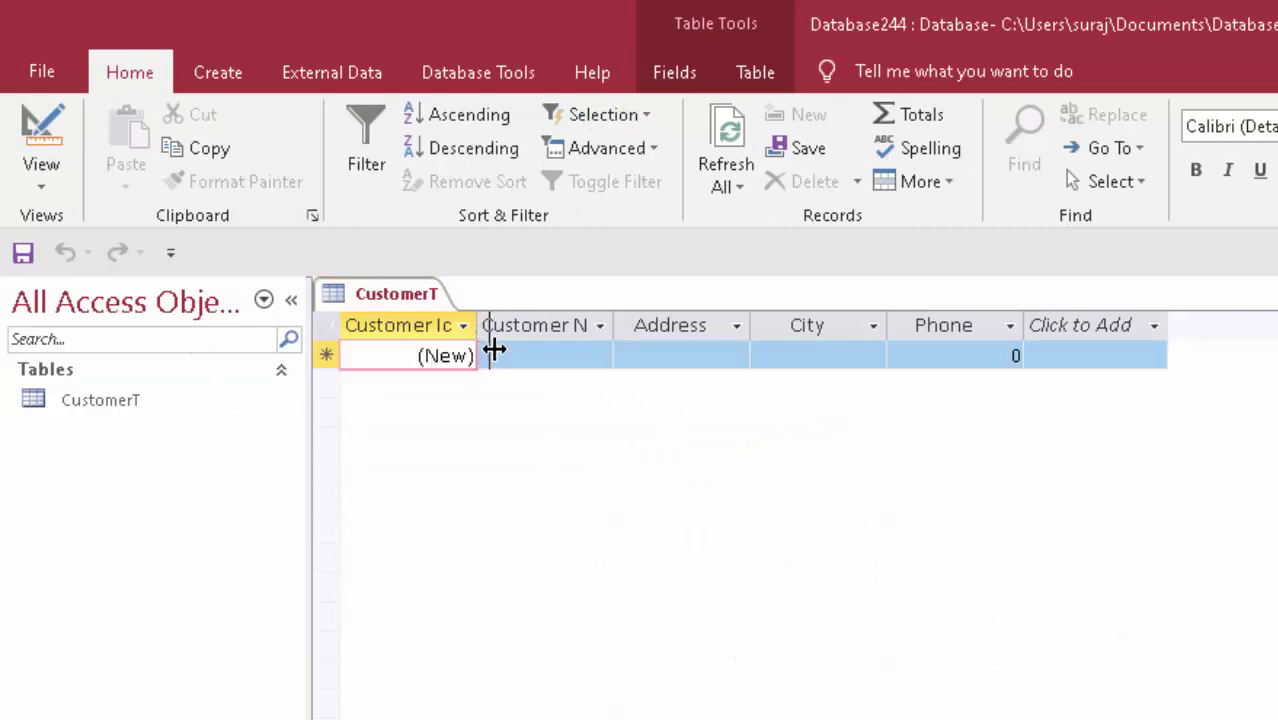
pyautogui.doubleClick(490, 349)
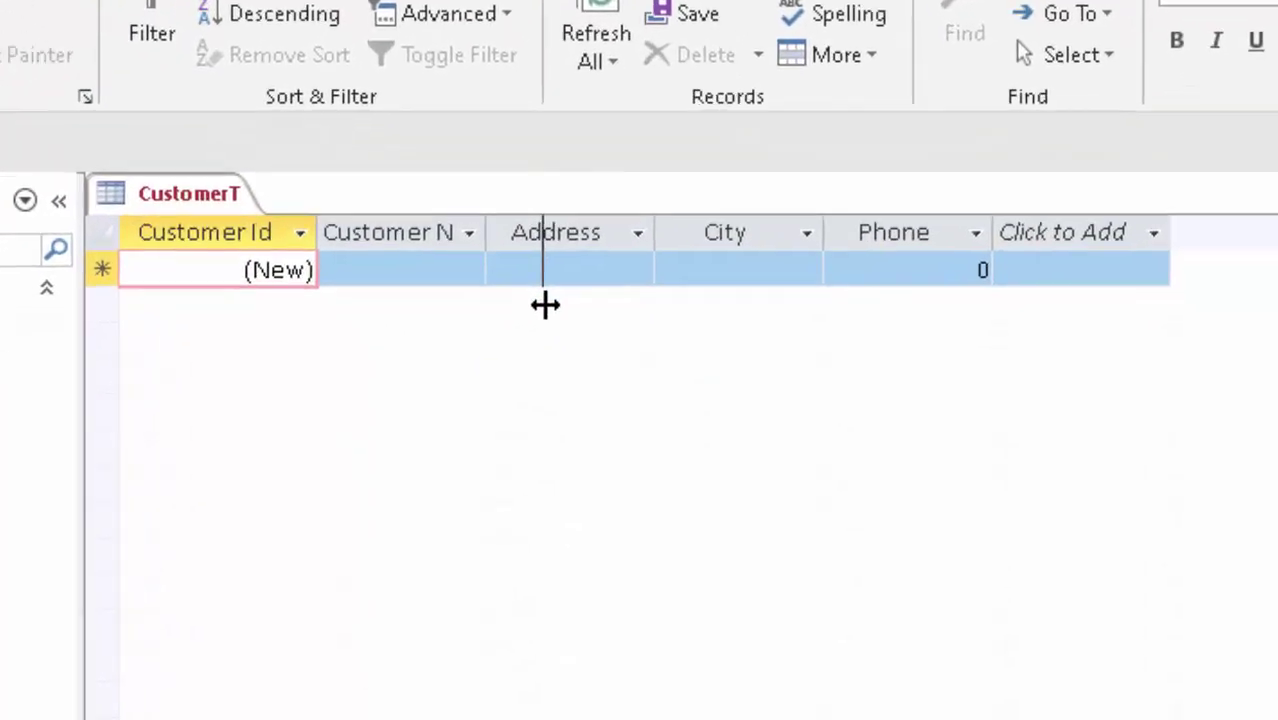
pyautogui.moveTo(545, 305); pyautogui.dragTo(545, 305)
pyautogui.click(393, 265)
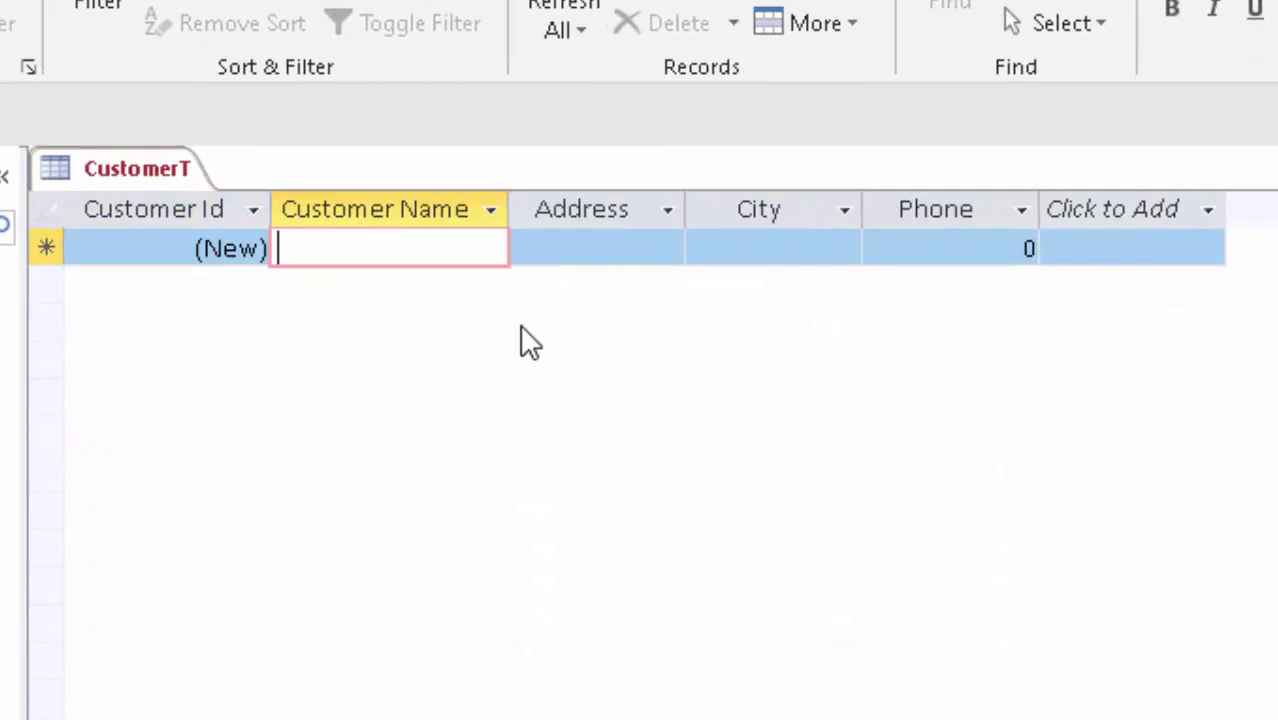
pyautogui.write('Ram')
pyautogui.press('Tab')
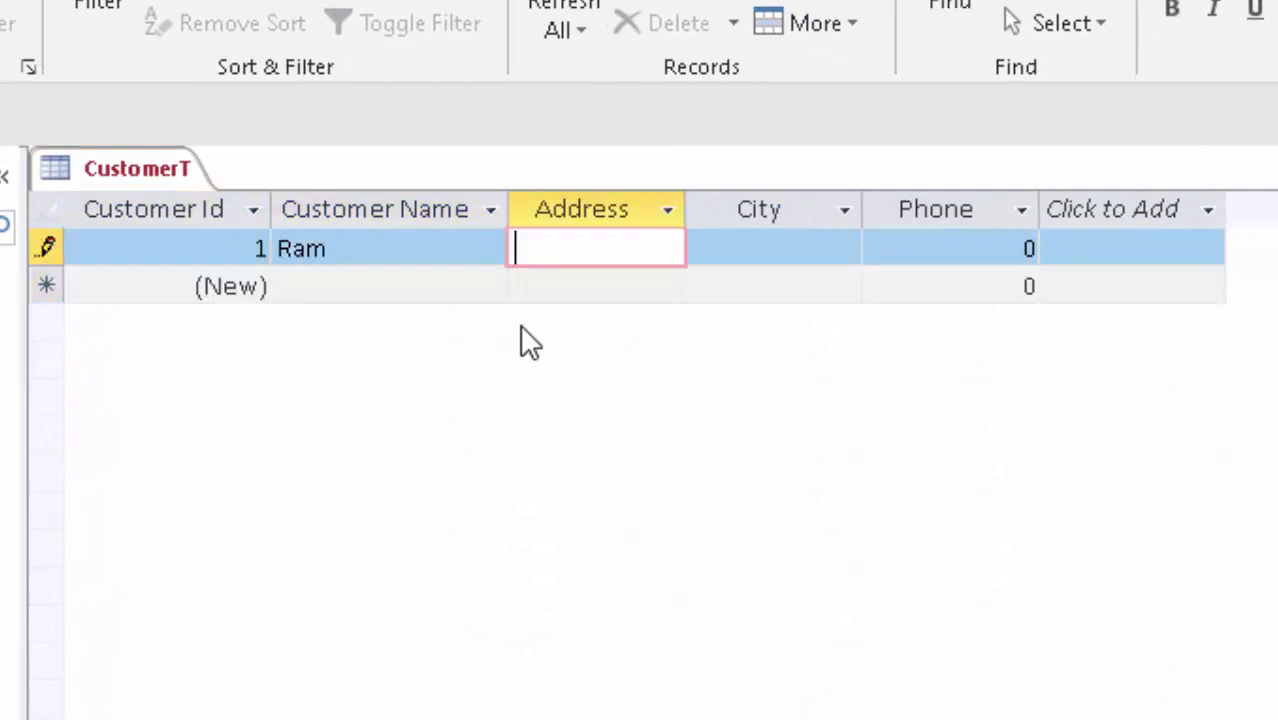
pyautogui.write('Ne')
pyautogui.write('w col')
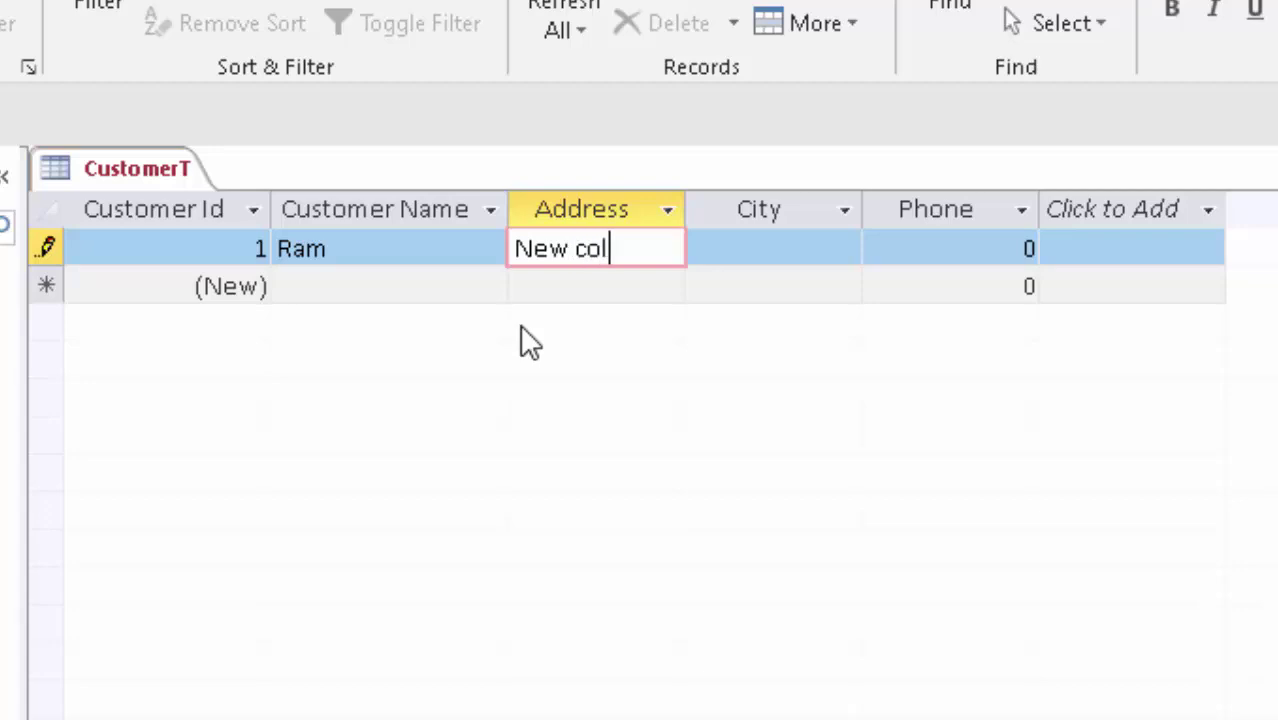
pyautogui.write('ony De')
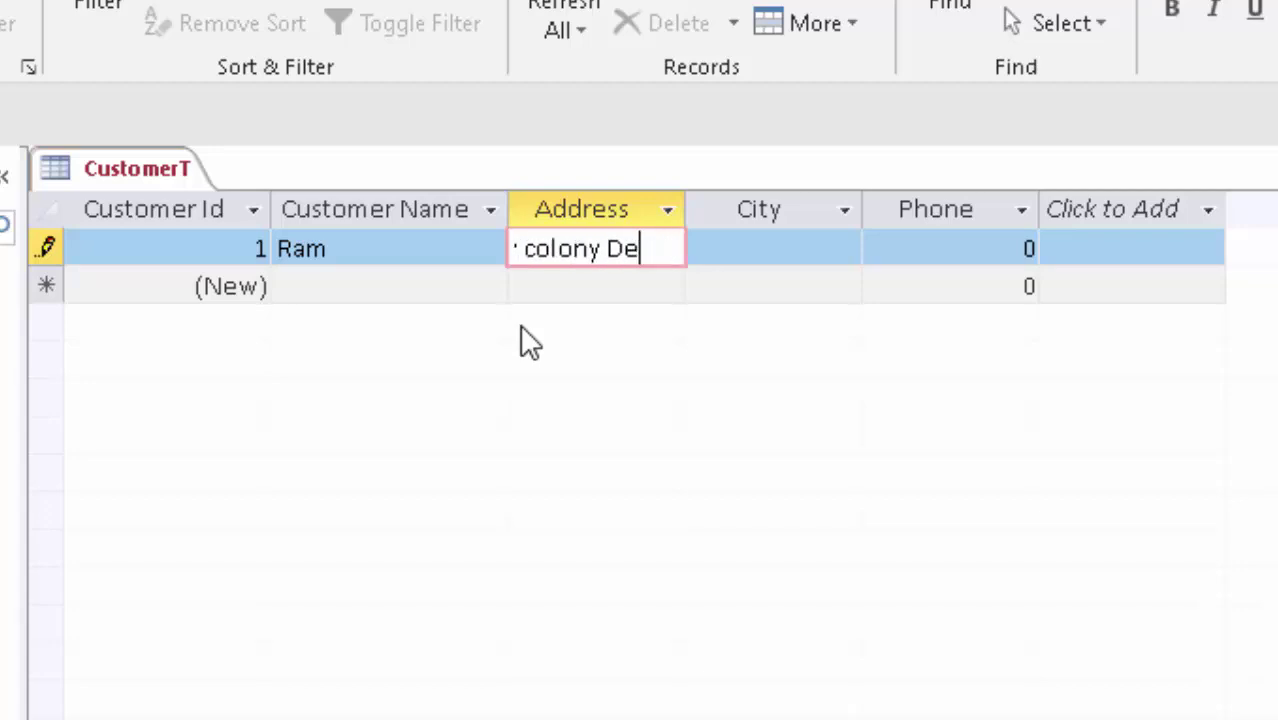
pyautogui.write('ori')
pyautogui.press('Home')
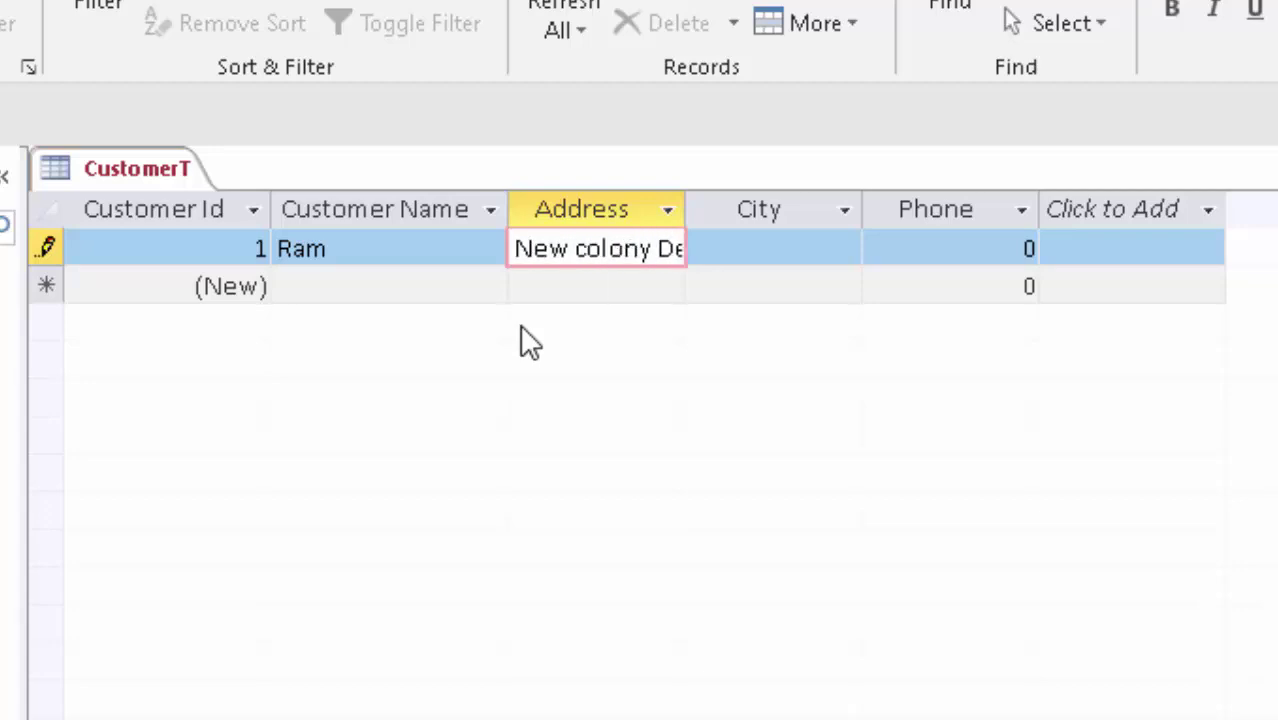
pyautogui.press('Tab')
pyautogui.write('D')
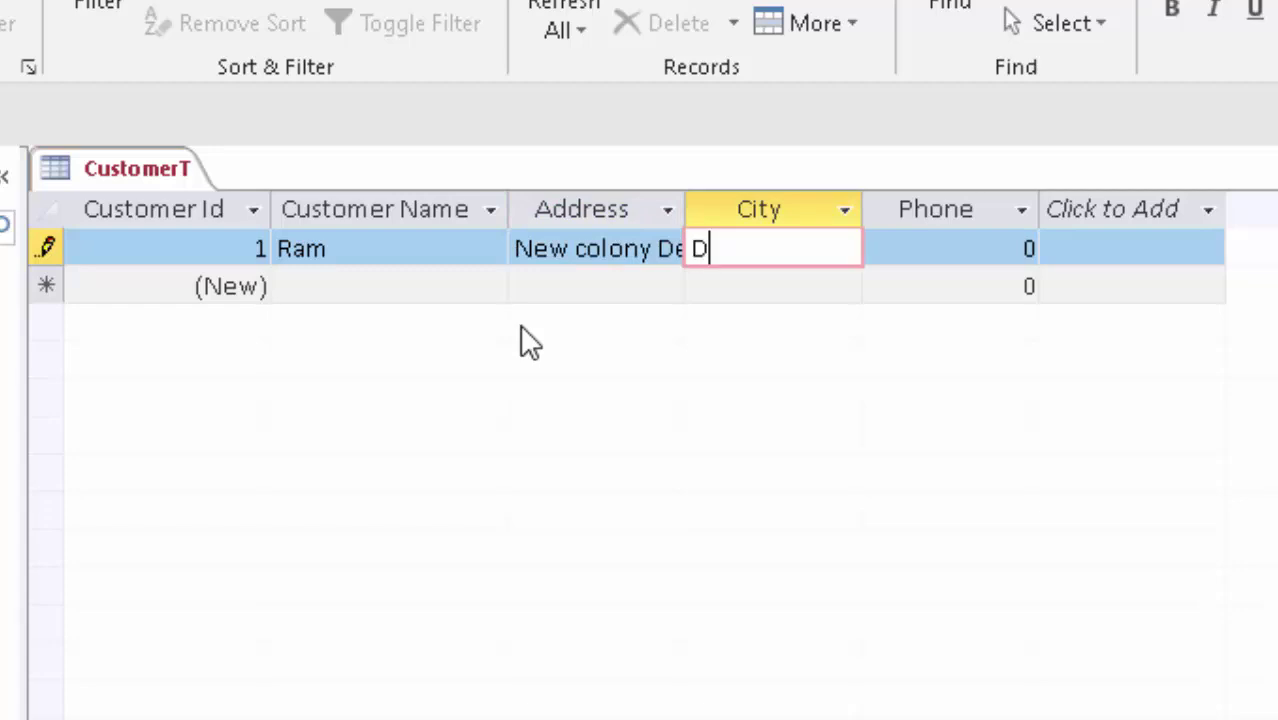
pyautogui.write('eoria')
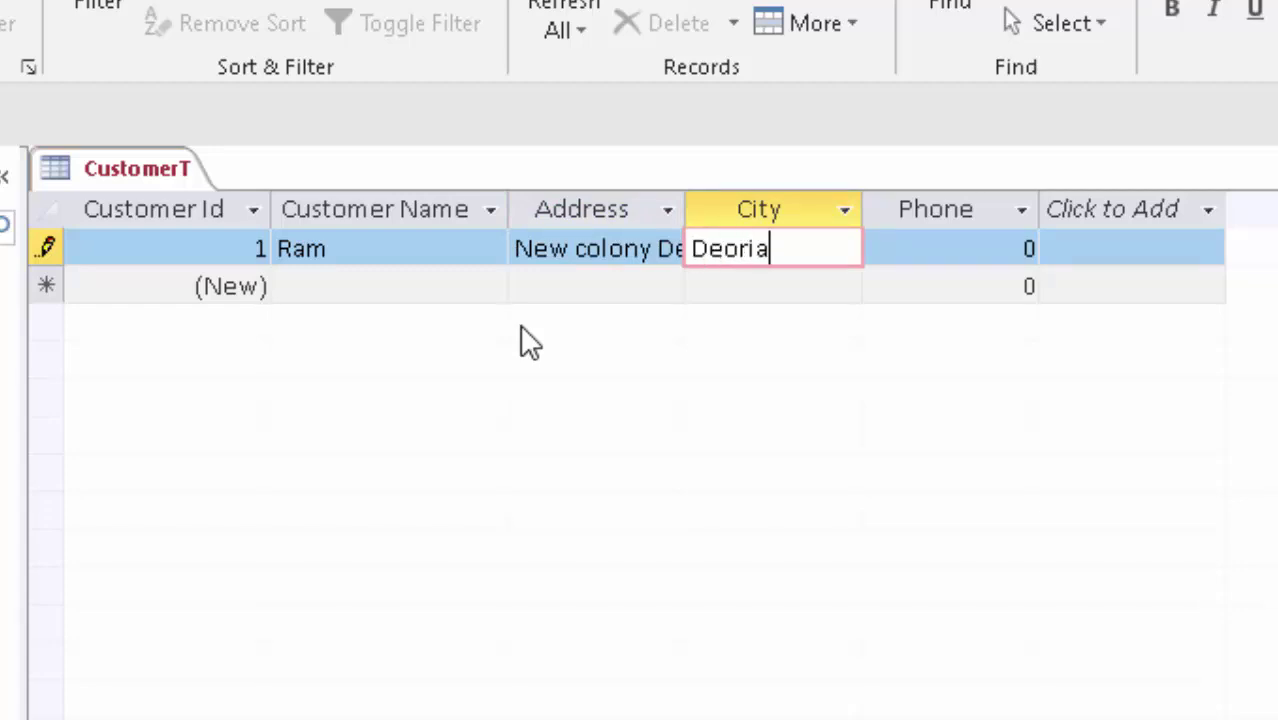
pyautogui.write('526')
pyautogui.press('BackSpace')
pyautogui.press('BackSpace')
pyautogui.press('BackSpace')
pyautogui.press('Tab')
pyautogui.write('536')
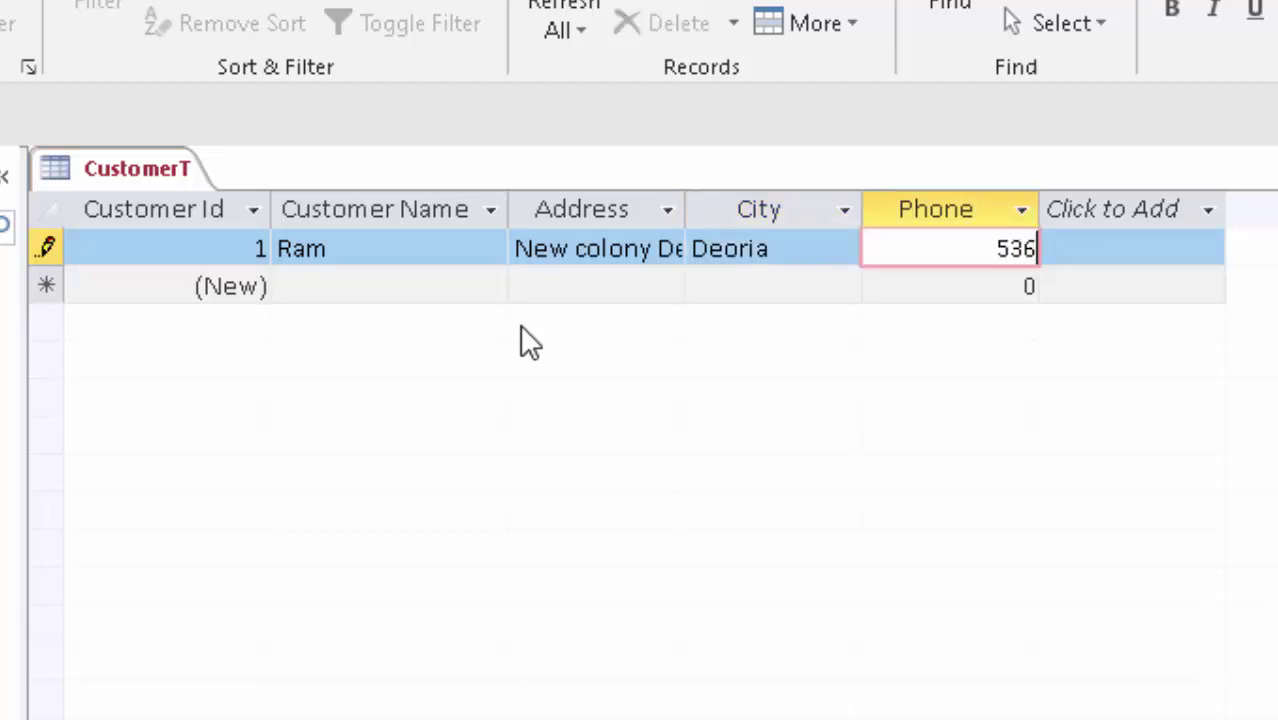
pyautogui.write('336363')
pyautogui.press('Tab')
pyautogui.press('Tab')
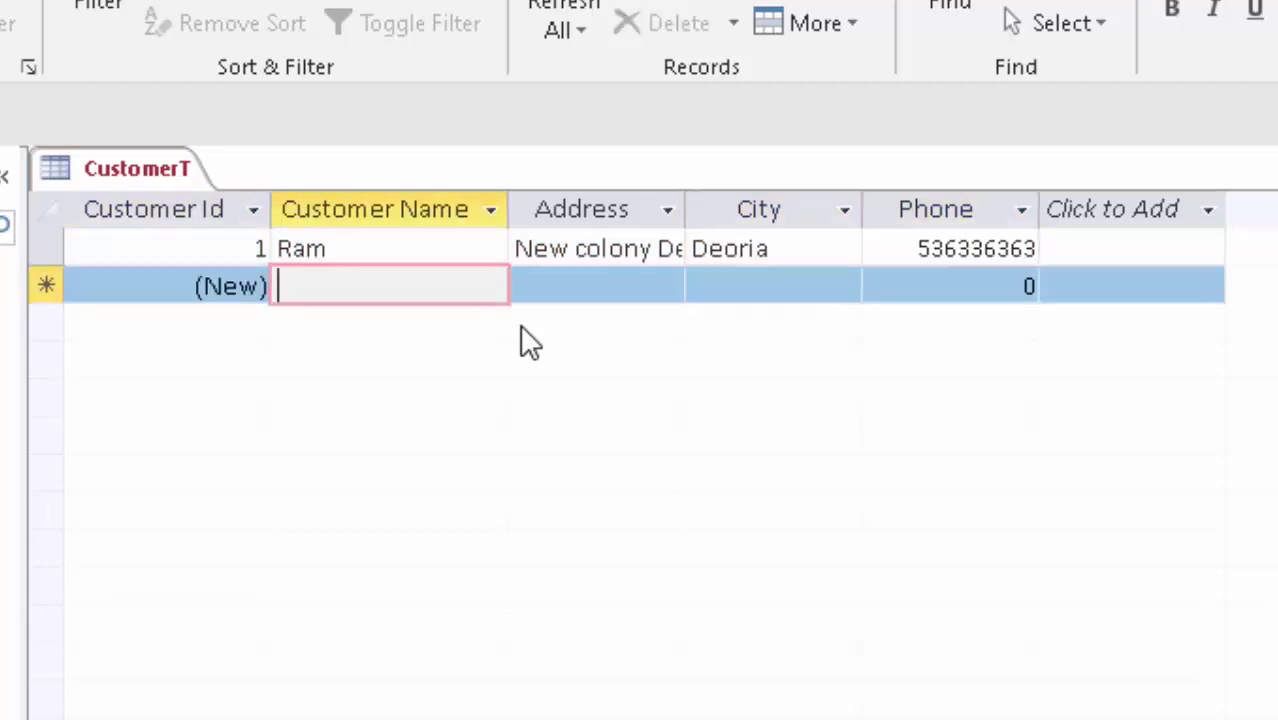
pyautogui.write('Shy')
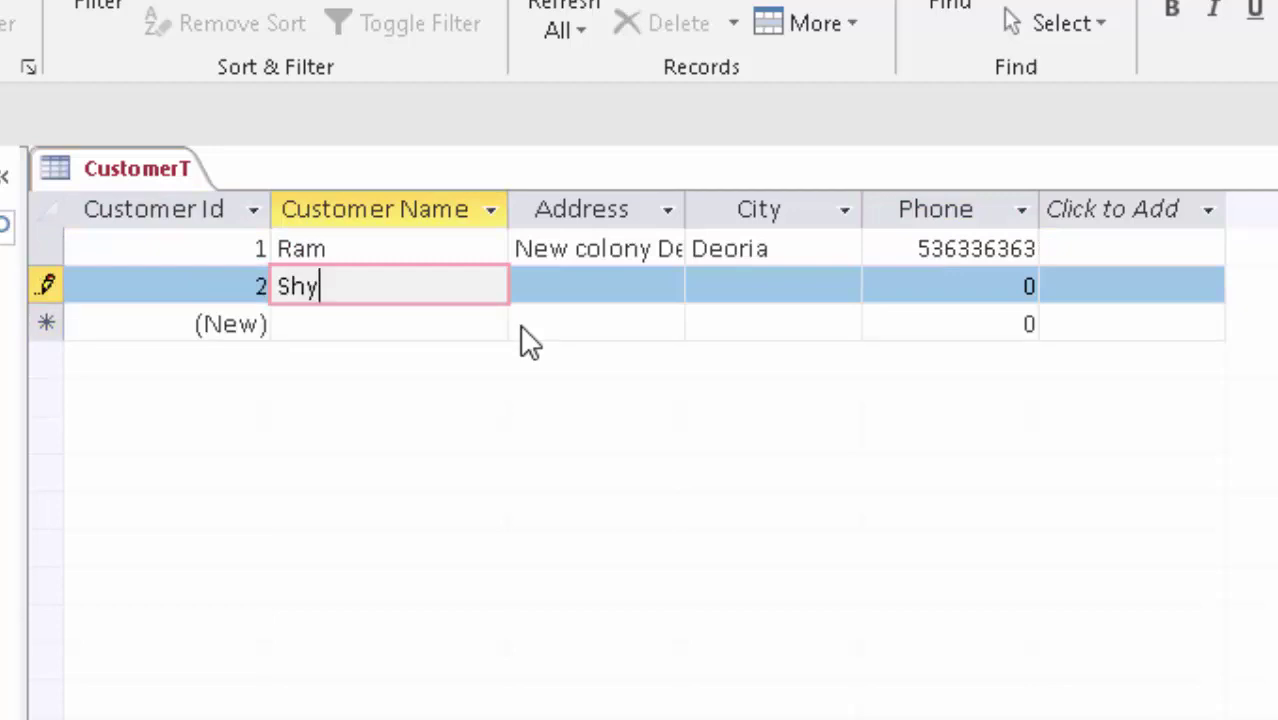
pyautogui.write('am')
pyautogui.press('Tab')
pyautogui.write('Raghav Nagar D')
pyautogui.press('Tab')
pyautogui.write('D')
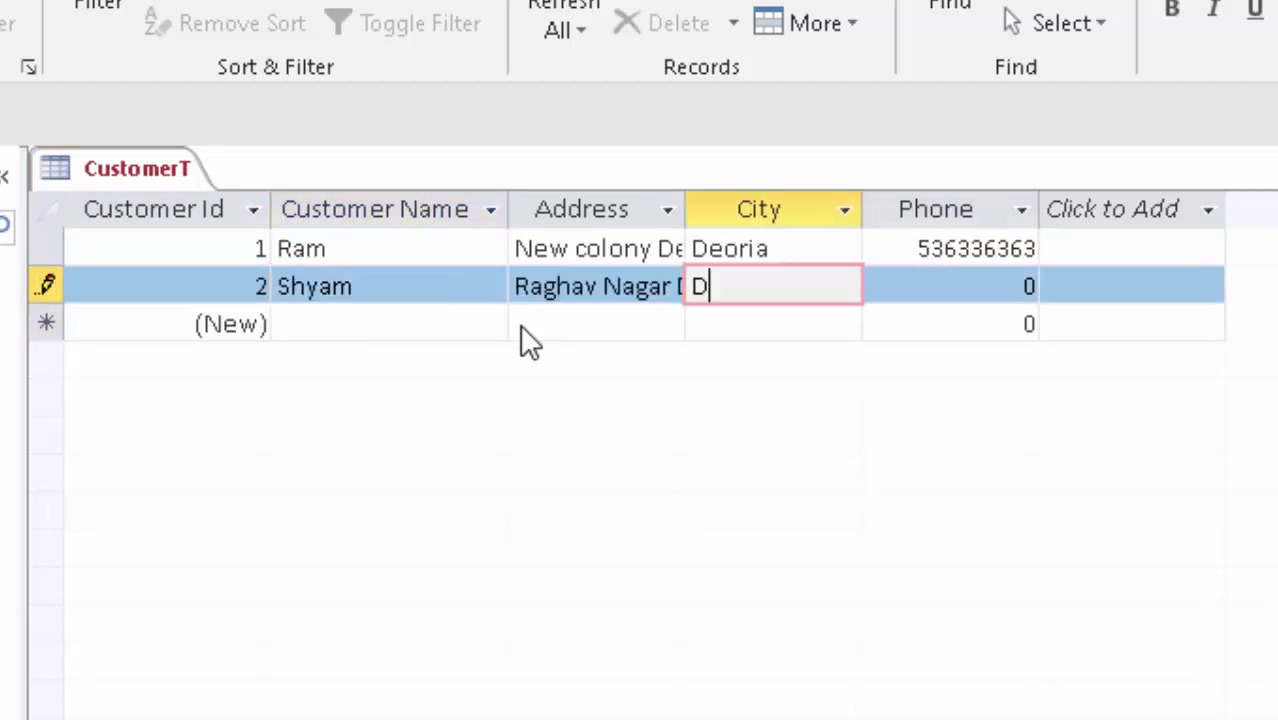
pyautogui.write('eoria')
pyautogui.press('Tab')
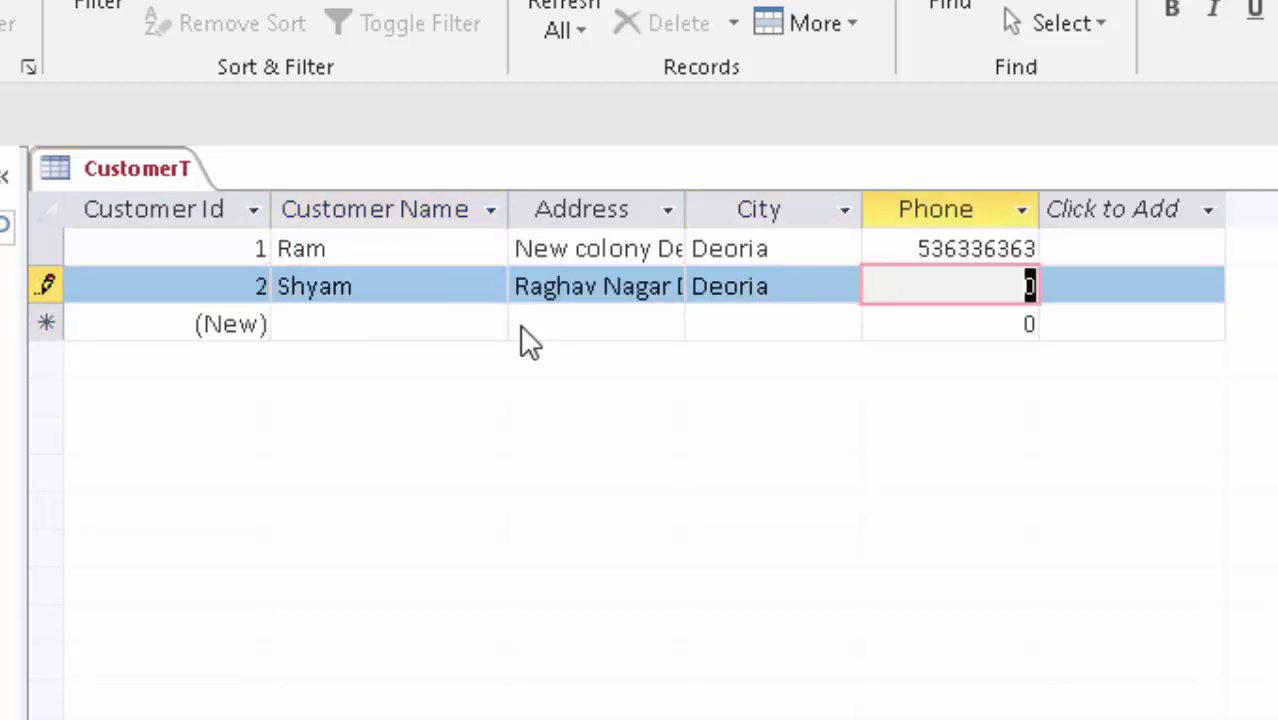
pyautogui.write('75478585')
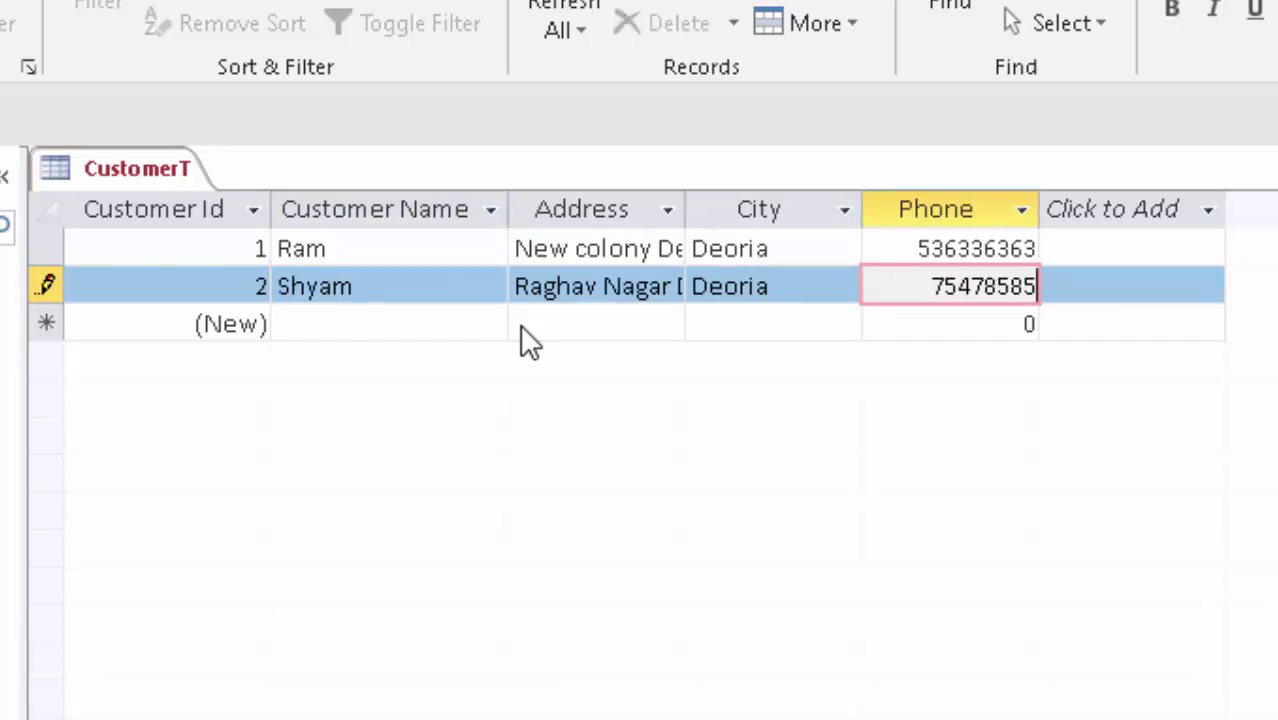
pyautogui.press('Tab')
pyautogui.press('Tab')
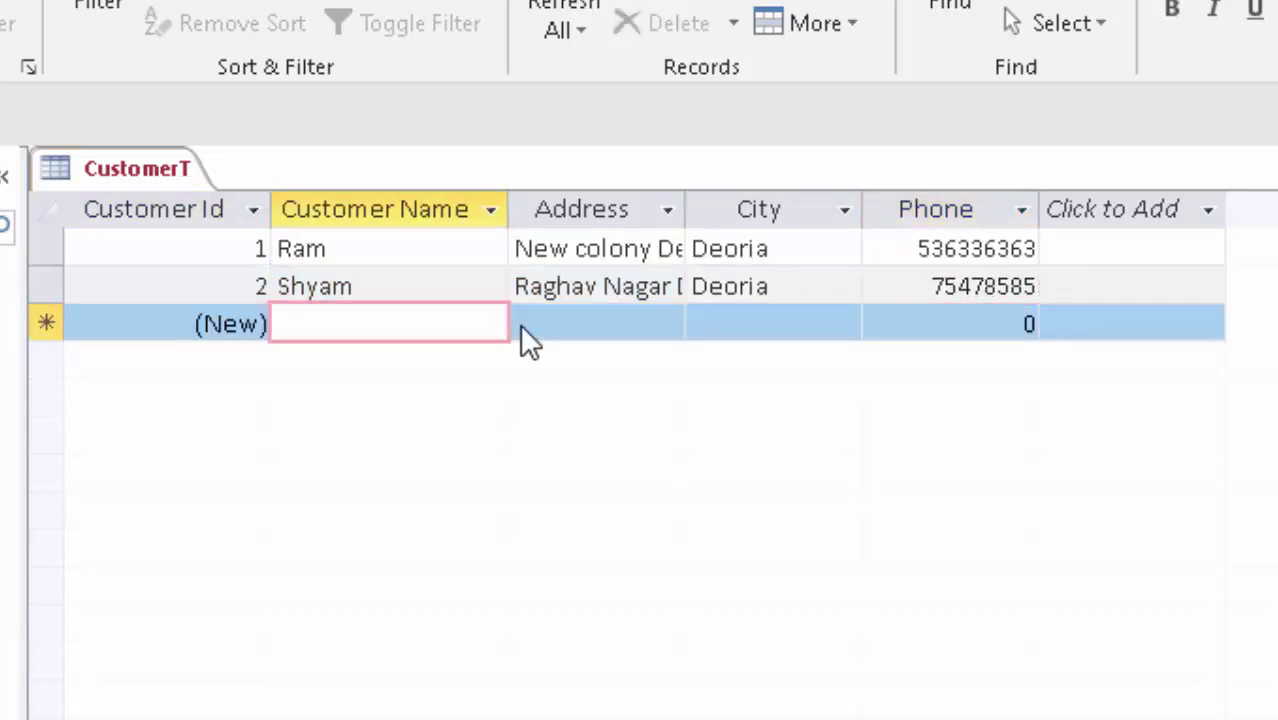
pyautogui.write('Mano')
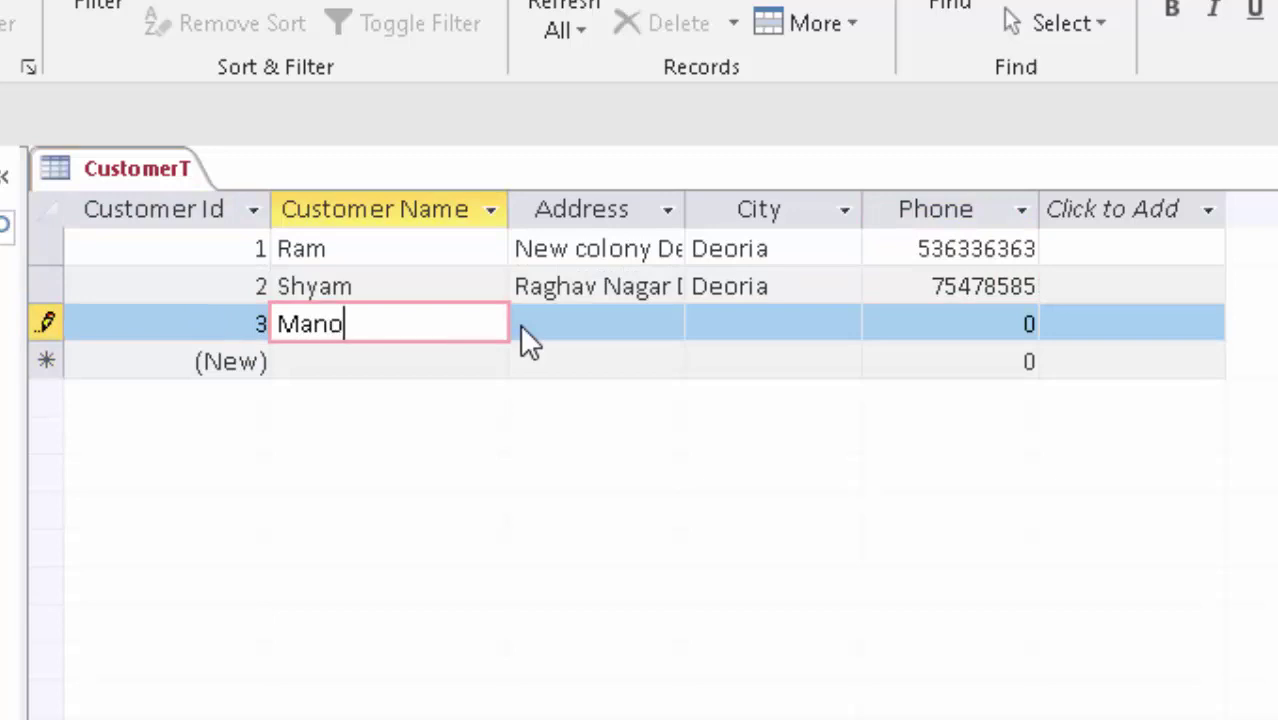
pyautogui.write('j')
pyautogui.press('Tab')
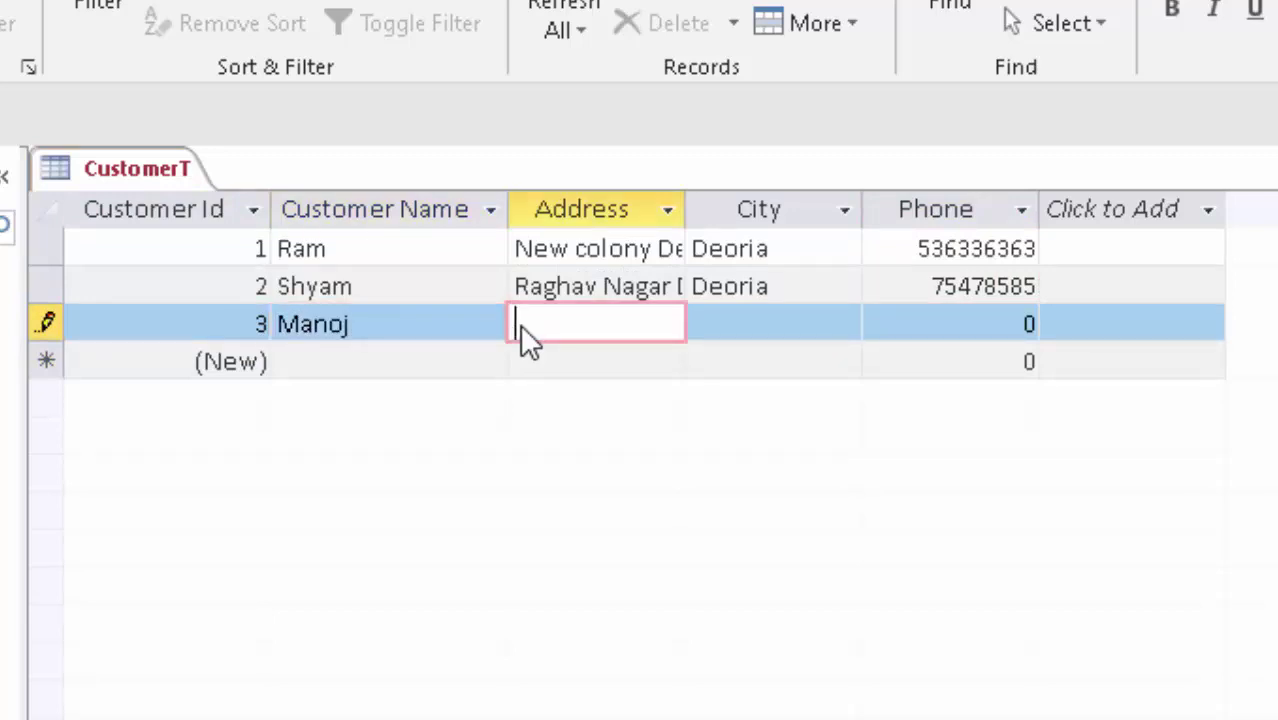
pyautogui.write('ga')
pyautogui.write('r pal')
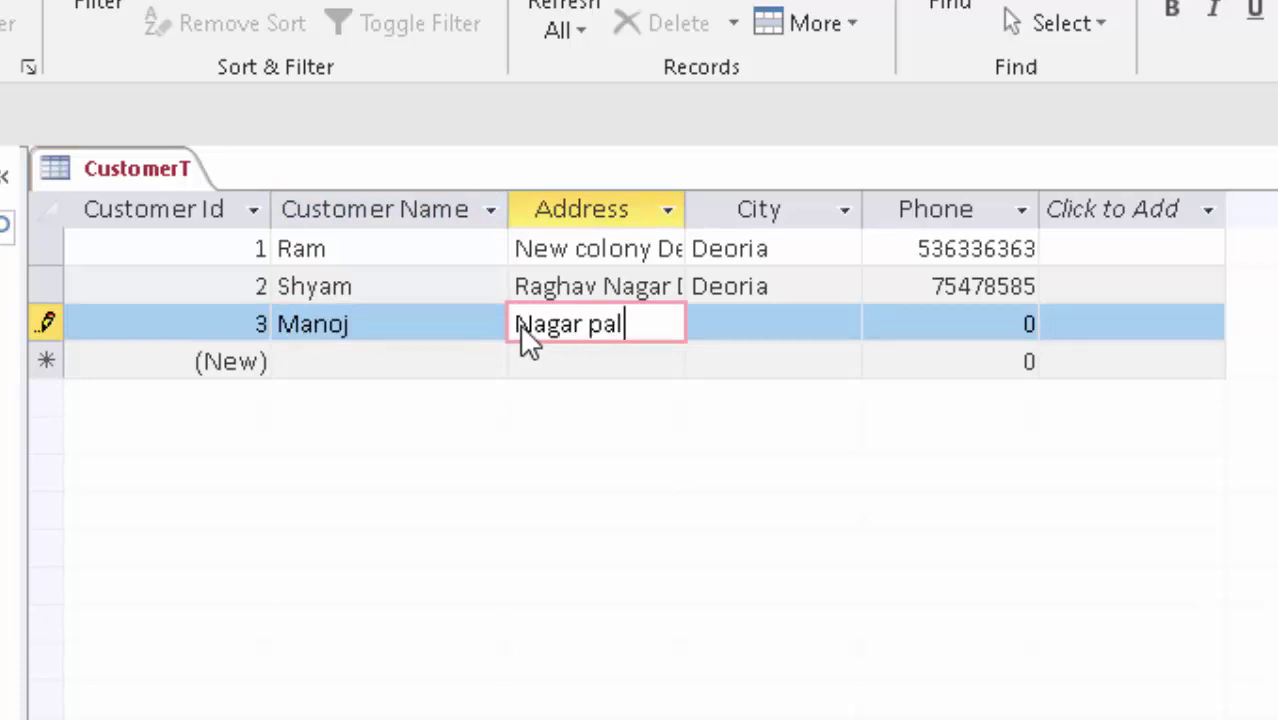
pyautogui.write('ika R')
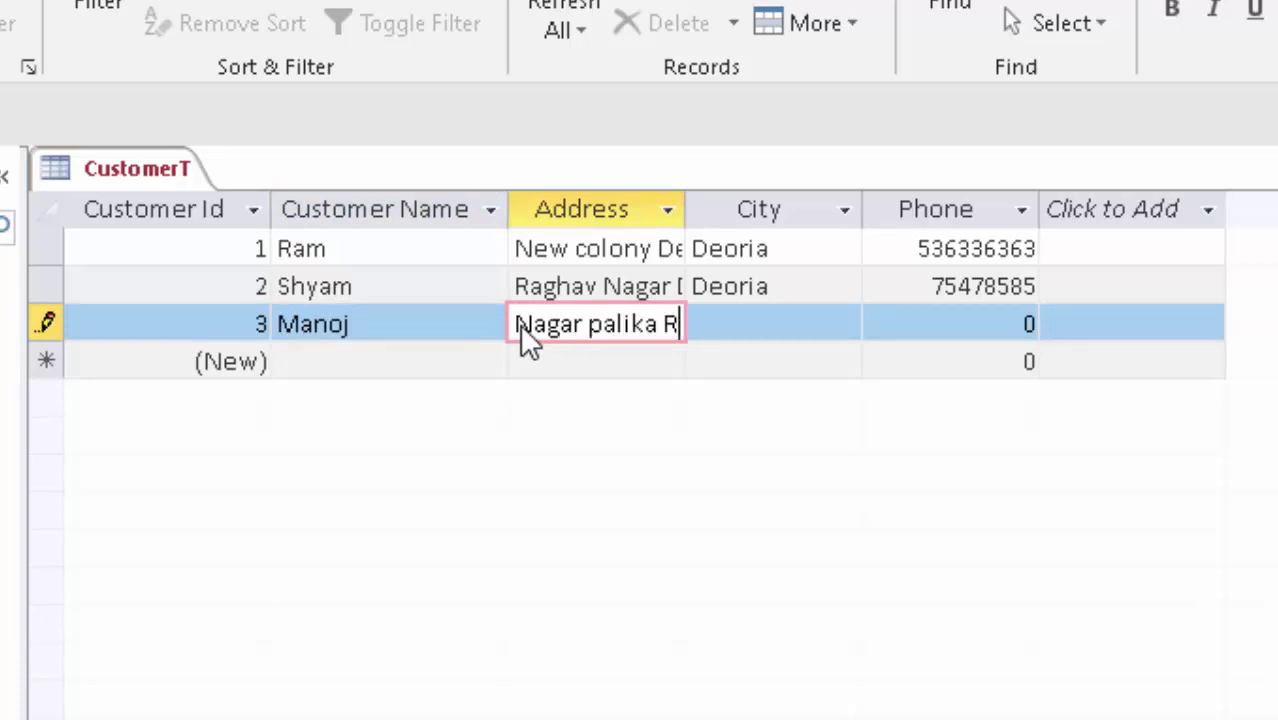
pyautogui.write('oad')
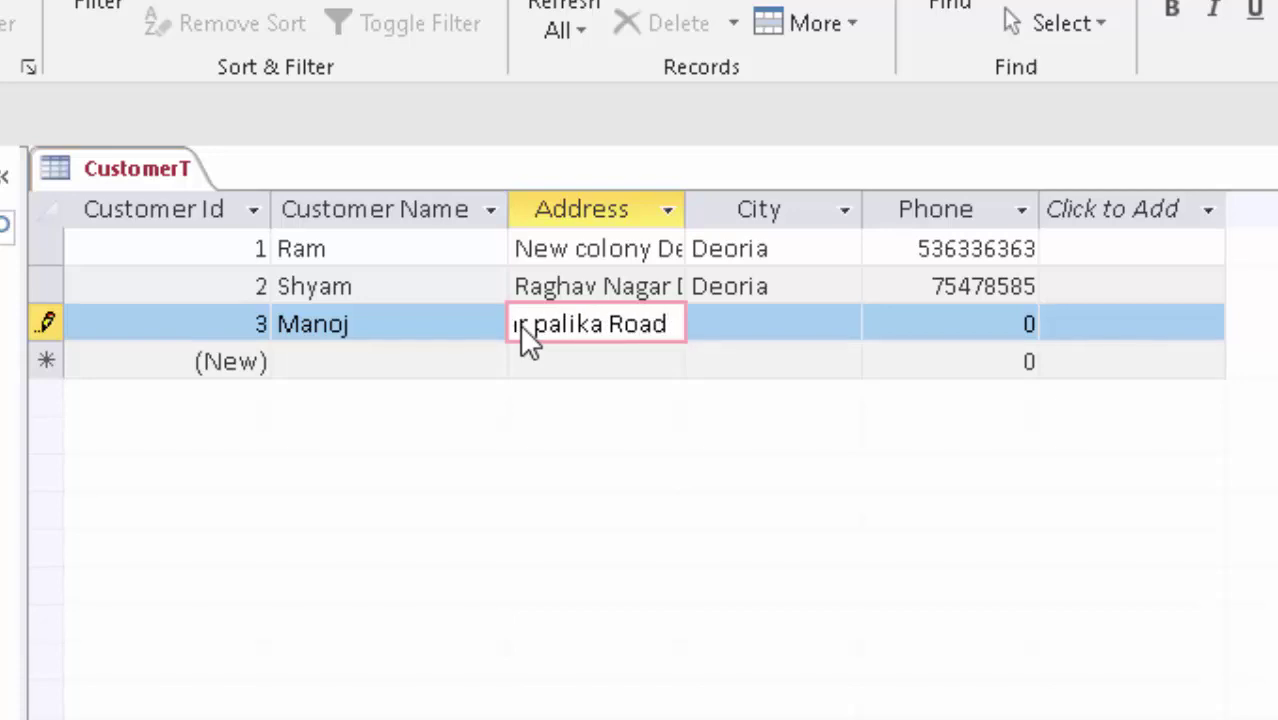
pyautogui.write(' Deori')
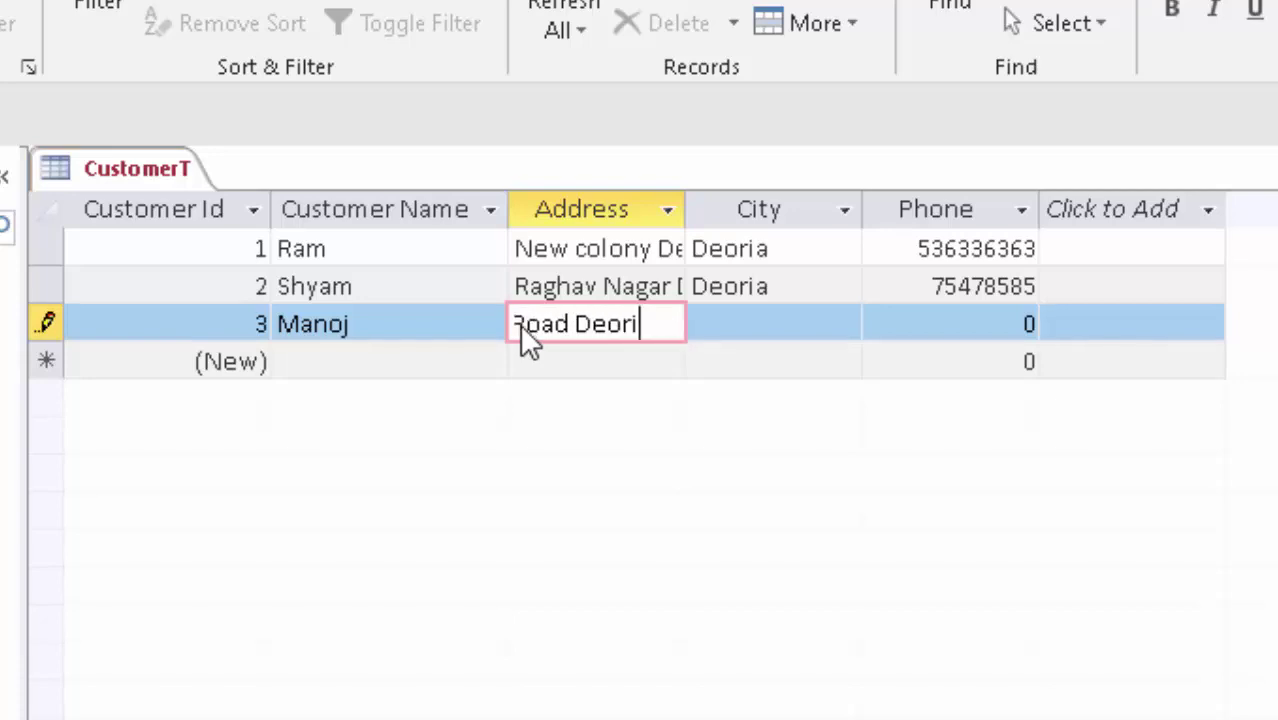
pyautogui.write('a')
pyautogui.press('Tab')
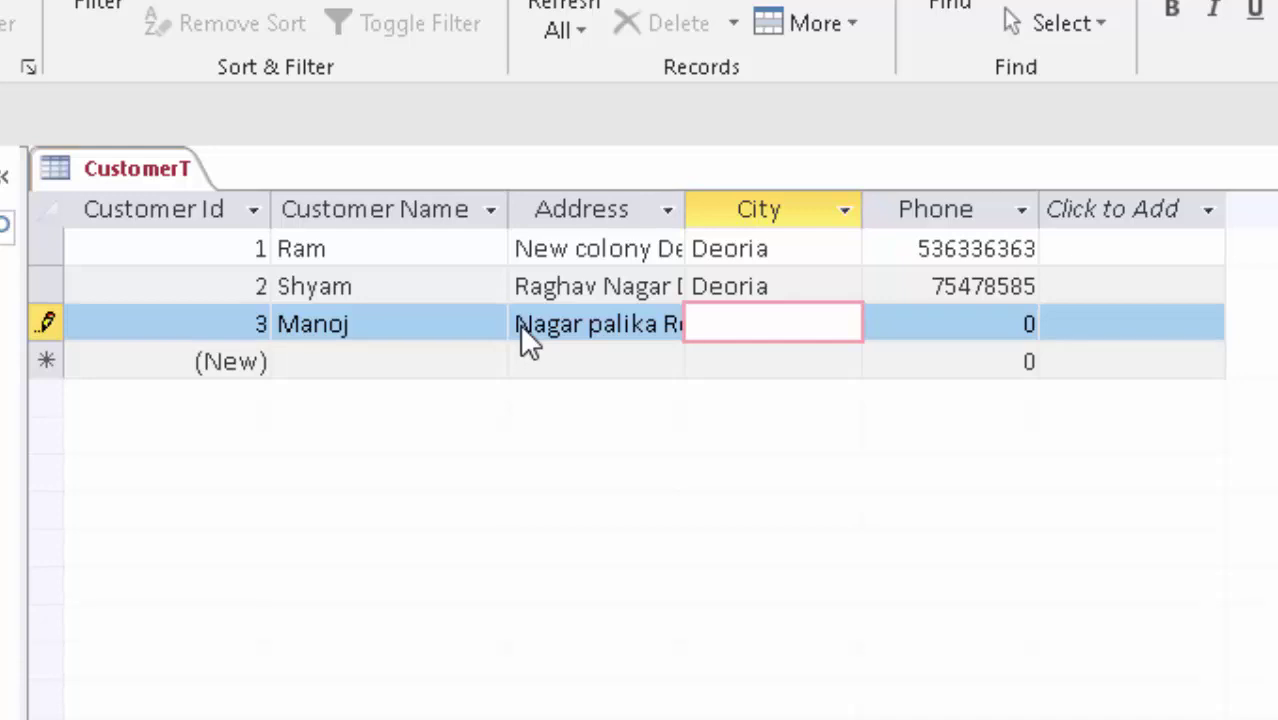
pyautogui.write('Deo')
pyautogui.write('ria')
pyautogui.press('Tab')
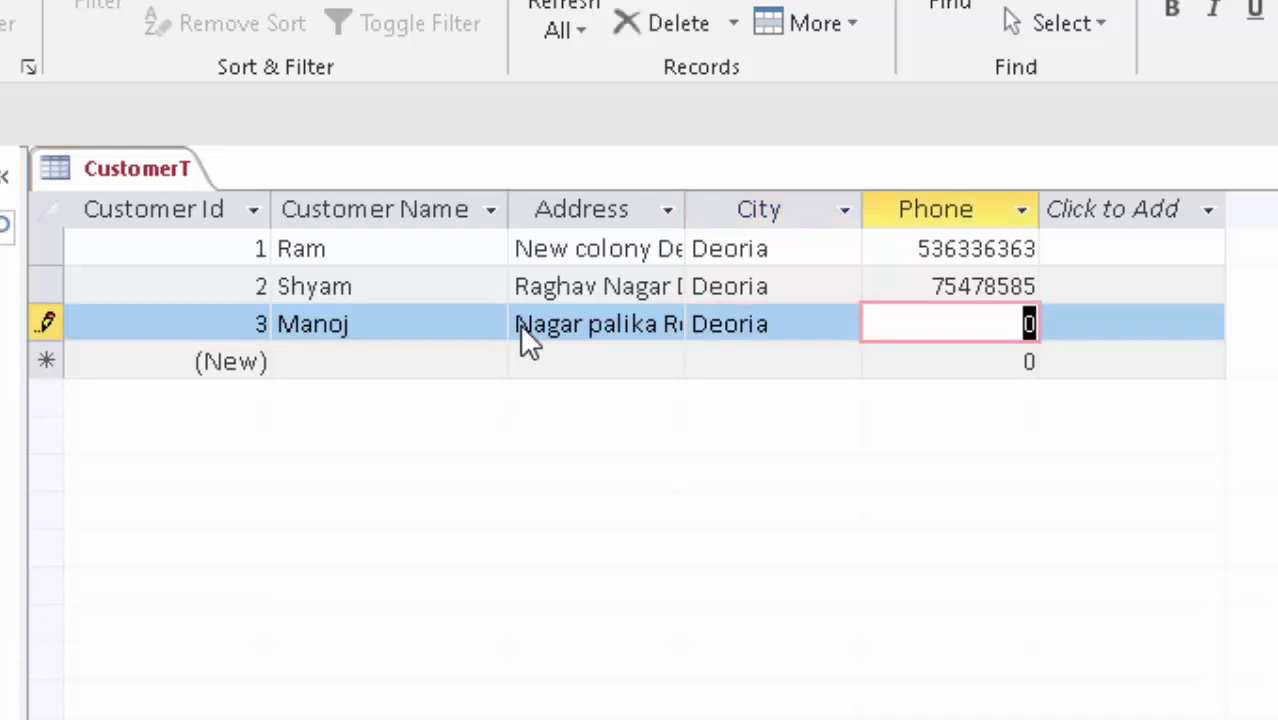
pyautogui.write('474764763')
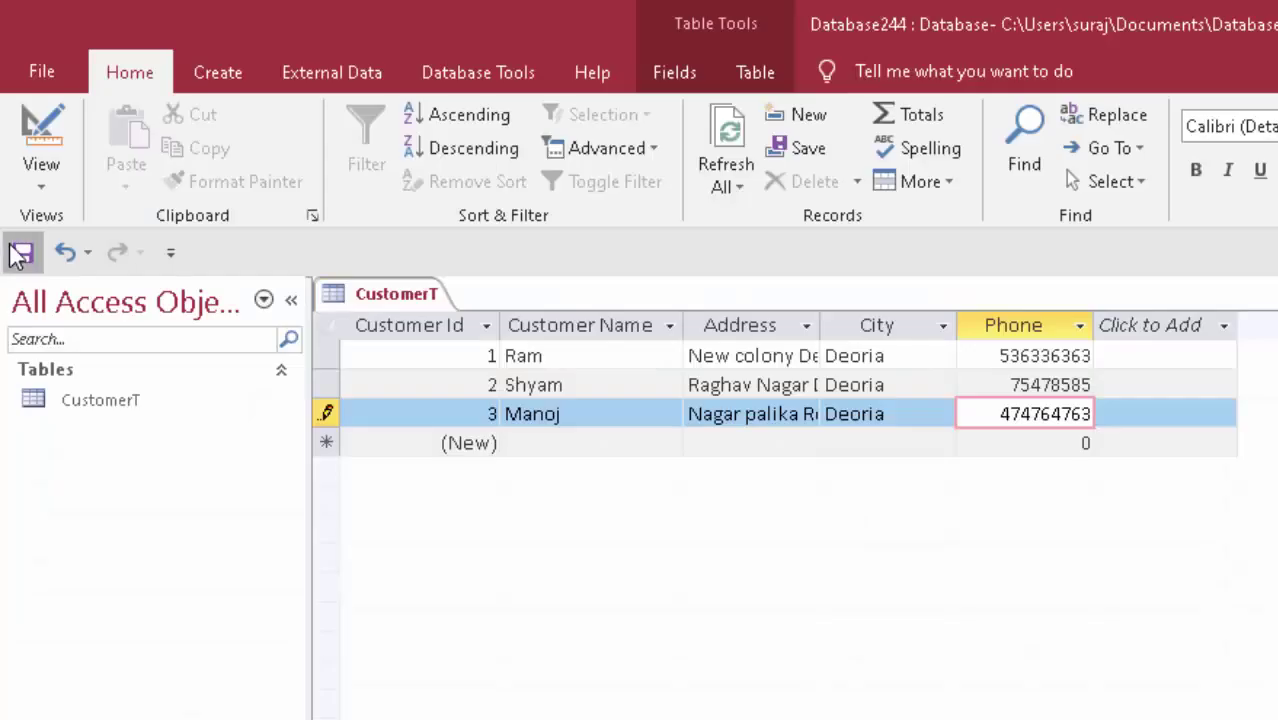
pyautogui.click(18, 250)
pyautogui.rightClick(365, 297)
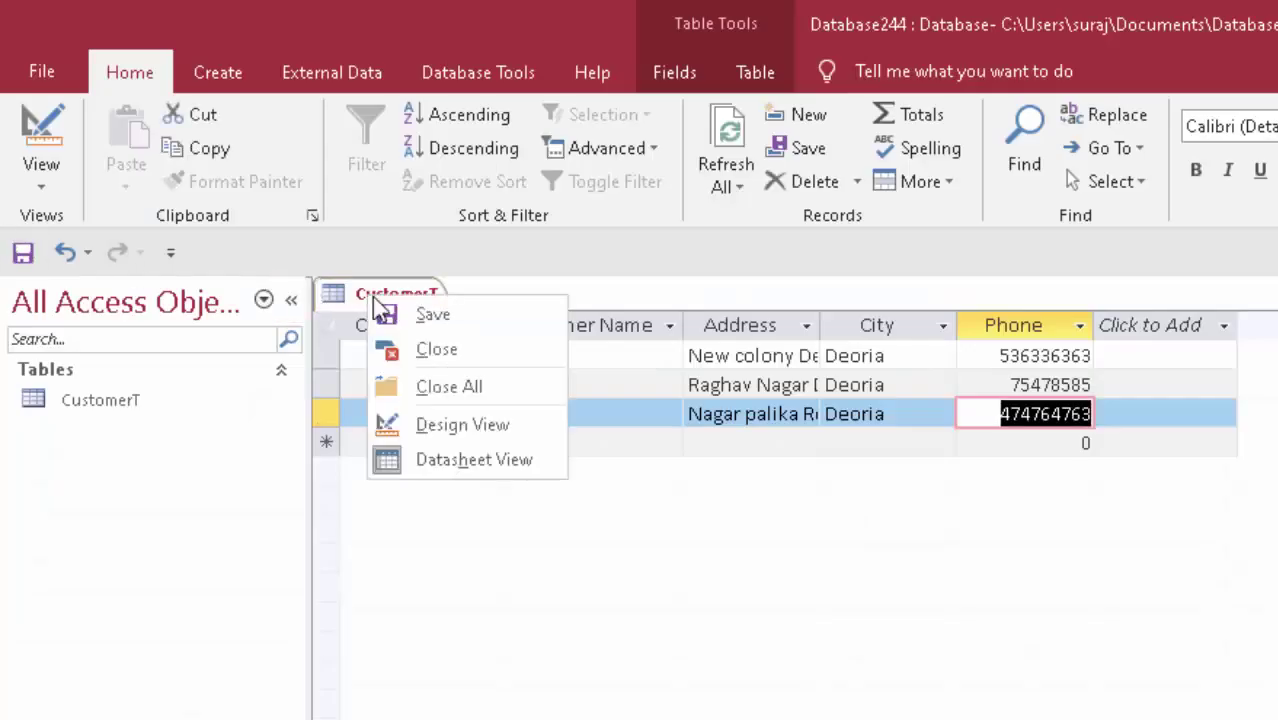
pyautogui.click(449, 360)
# Create a new blank table and save it as ProductT when entering Design View.
pyautogui.click(222, 76)
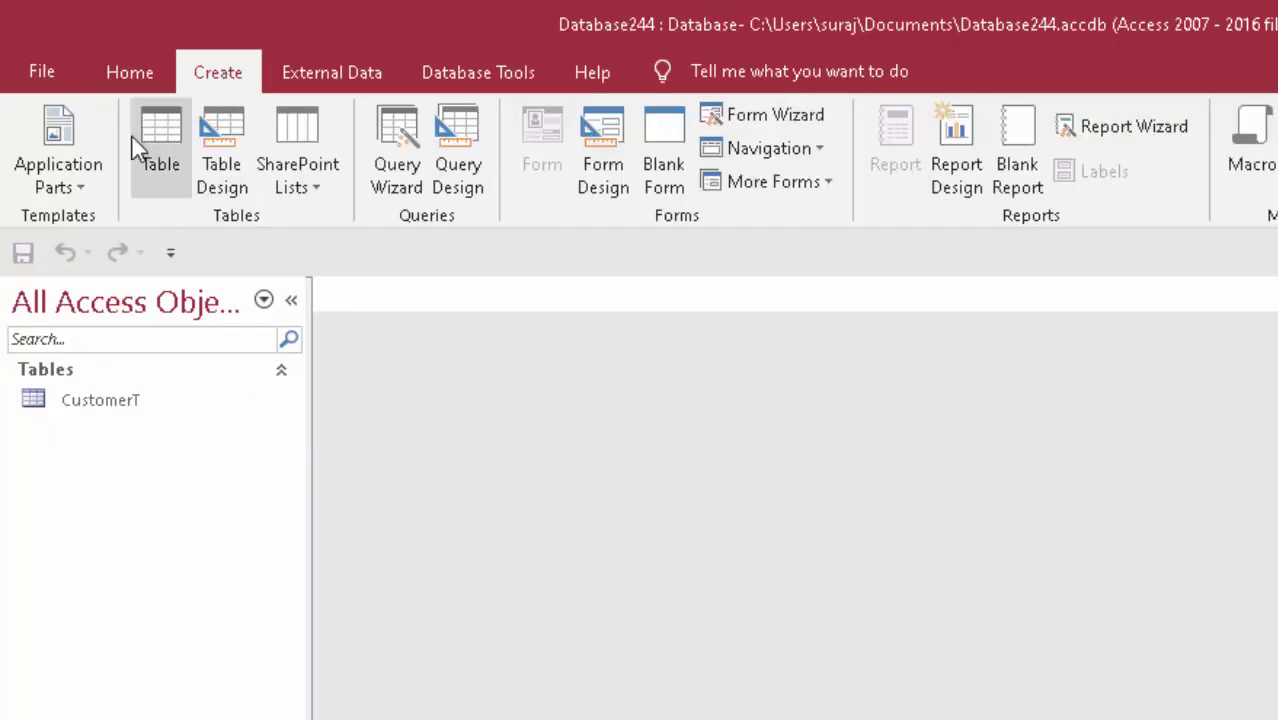
pyautogui.click(165, 135)
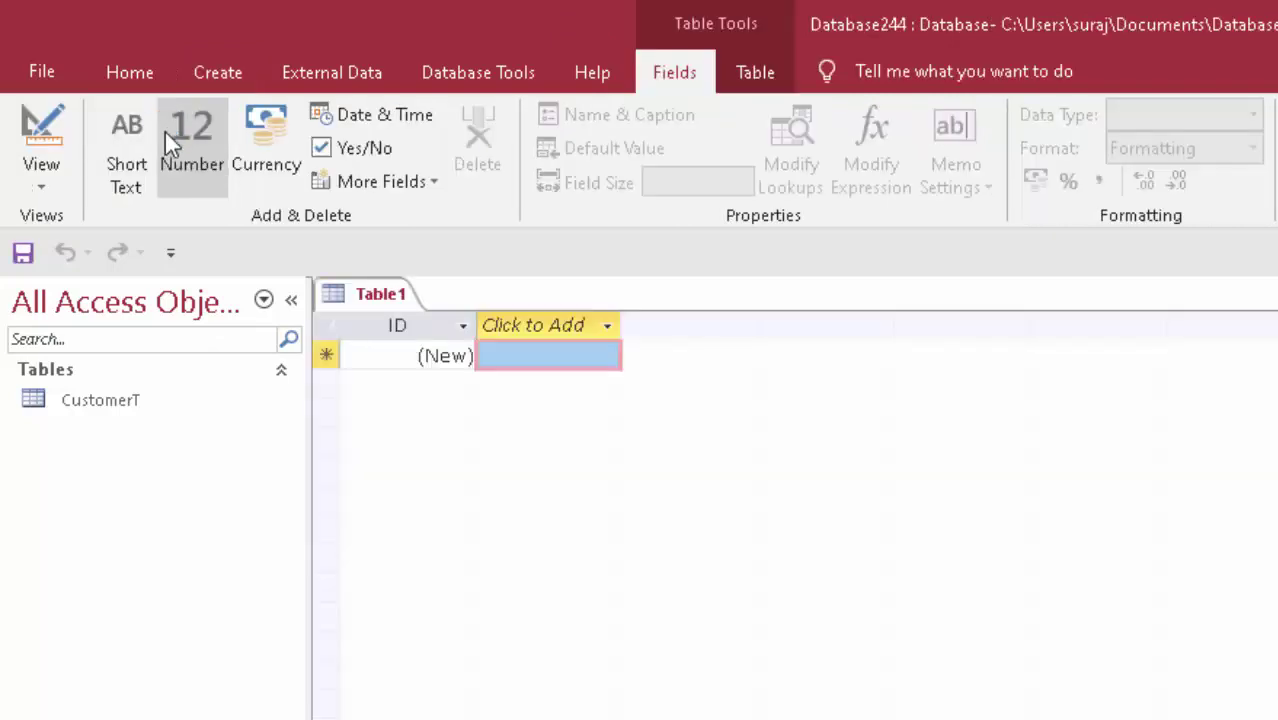
pyautogui.click(42, 130)
pyautogui.press('BackSpace')
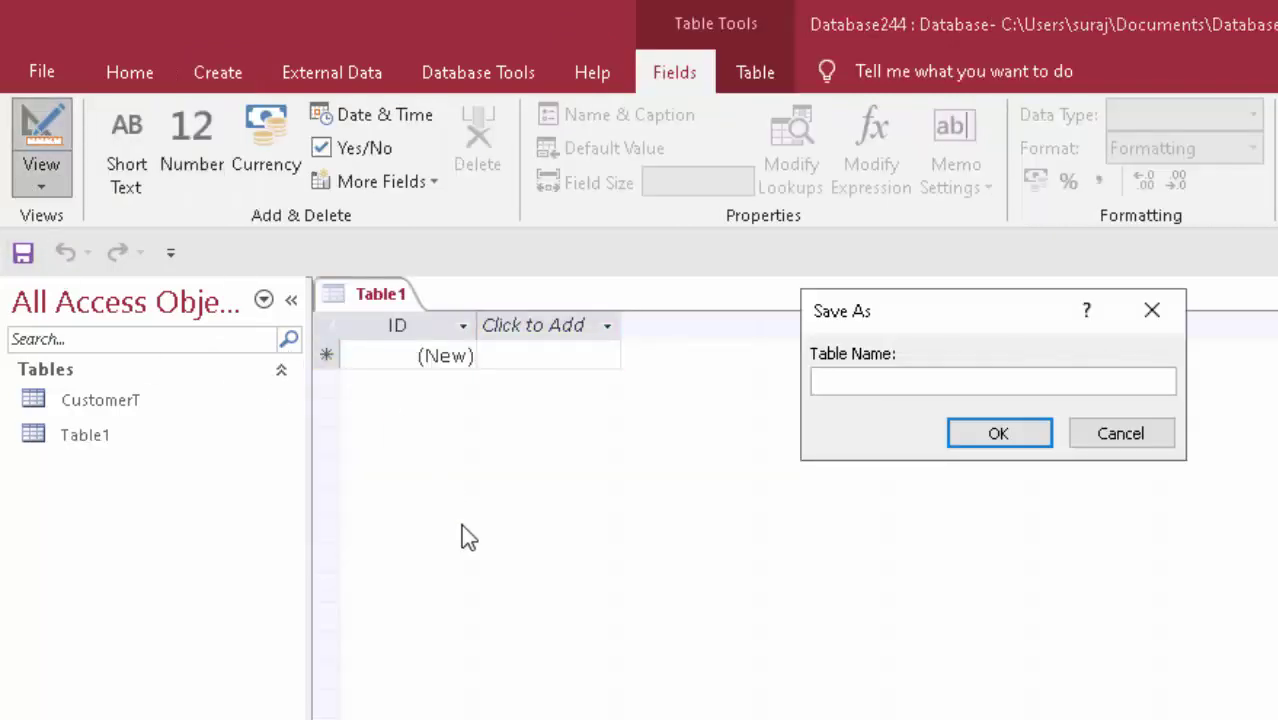
pyautogui.write('Pr')
pyautogui.write('o')
pyautogui.write('d')
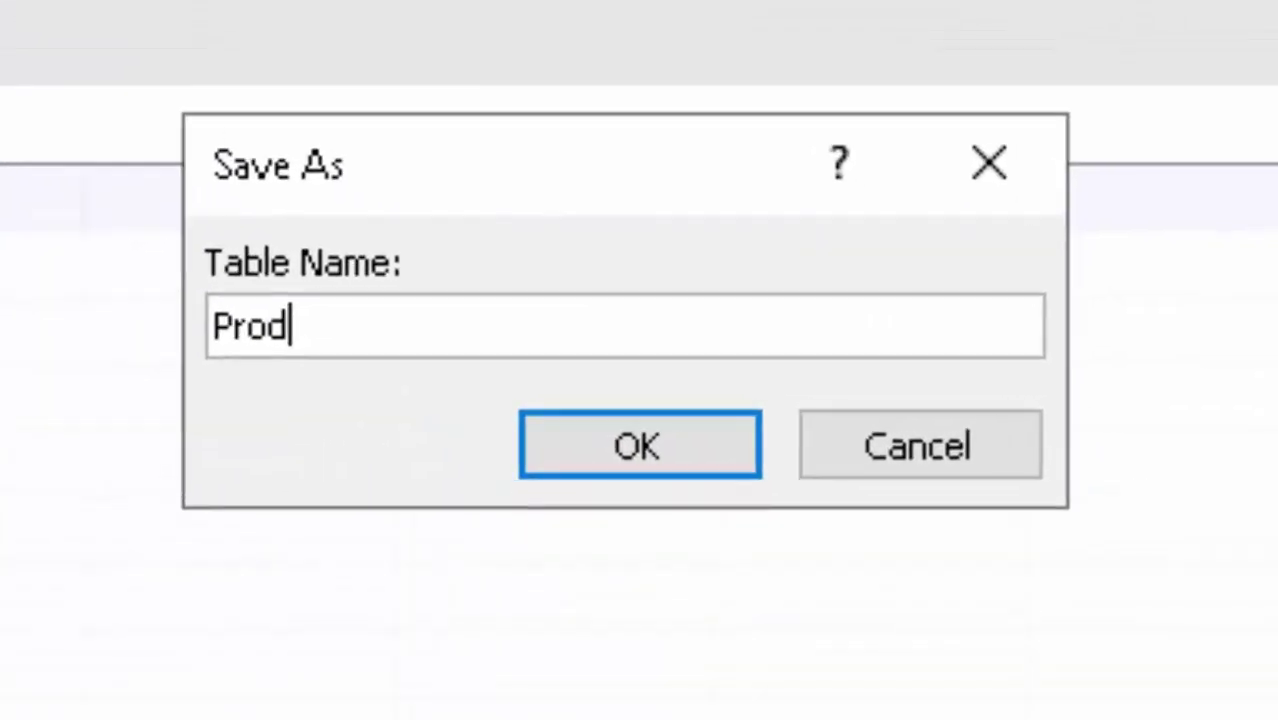
pyautogui.write('uctT')
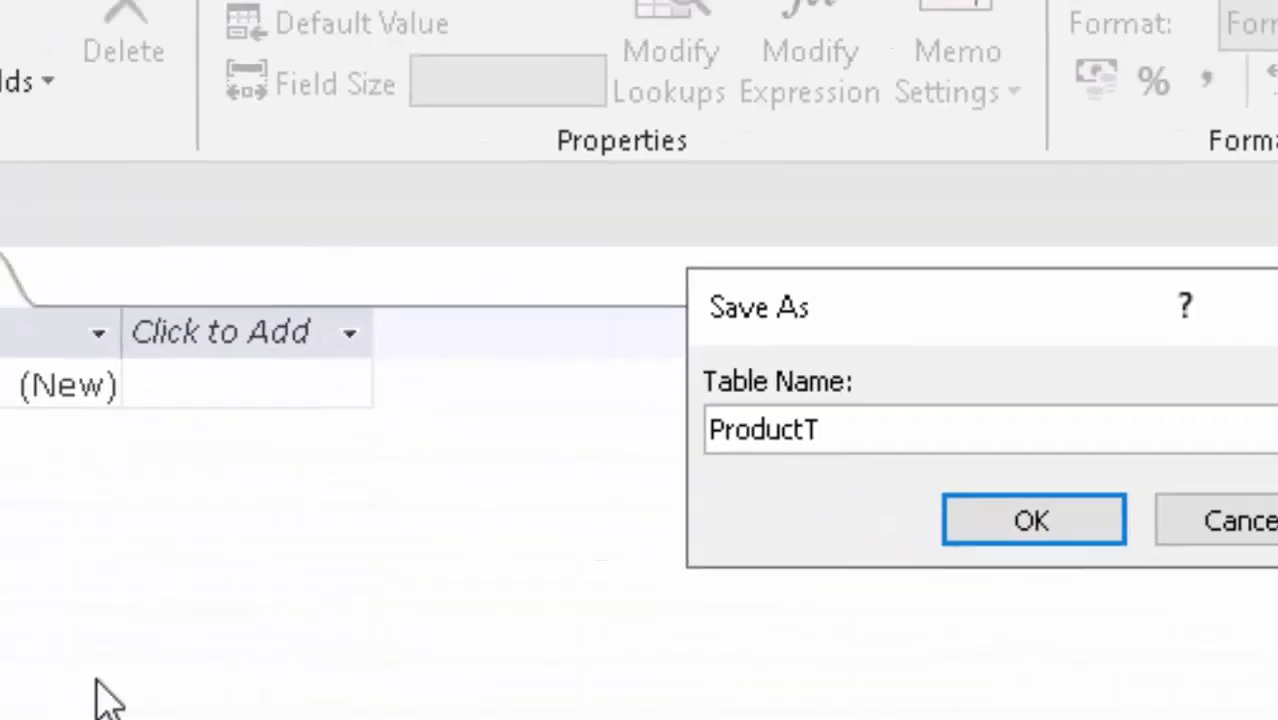
pyautogui.press('Return')
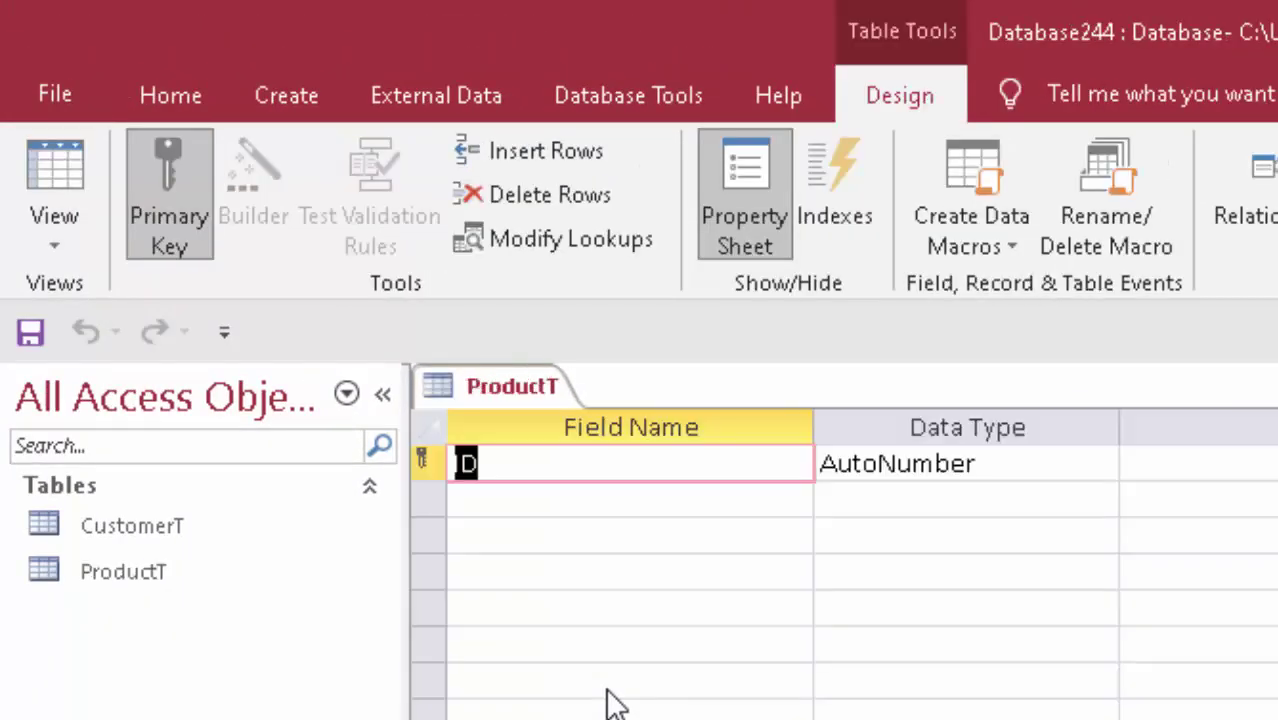
# Rename the ID field to Product Number and add a Product Name field.
pyautogui.press('BackSpace')
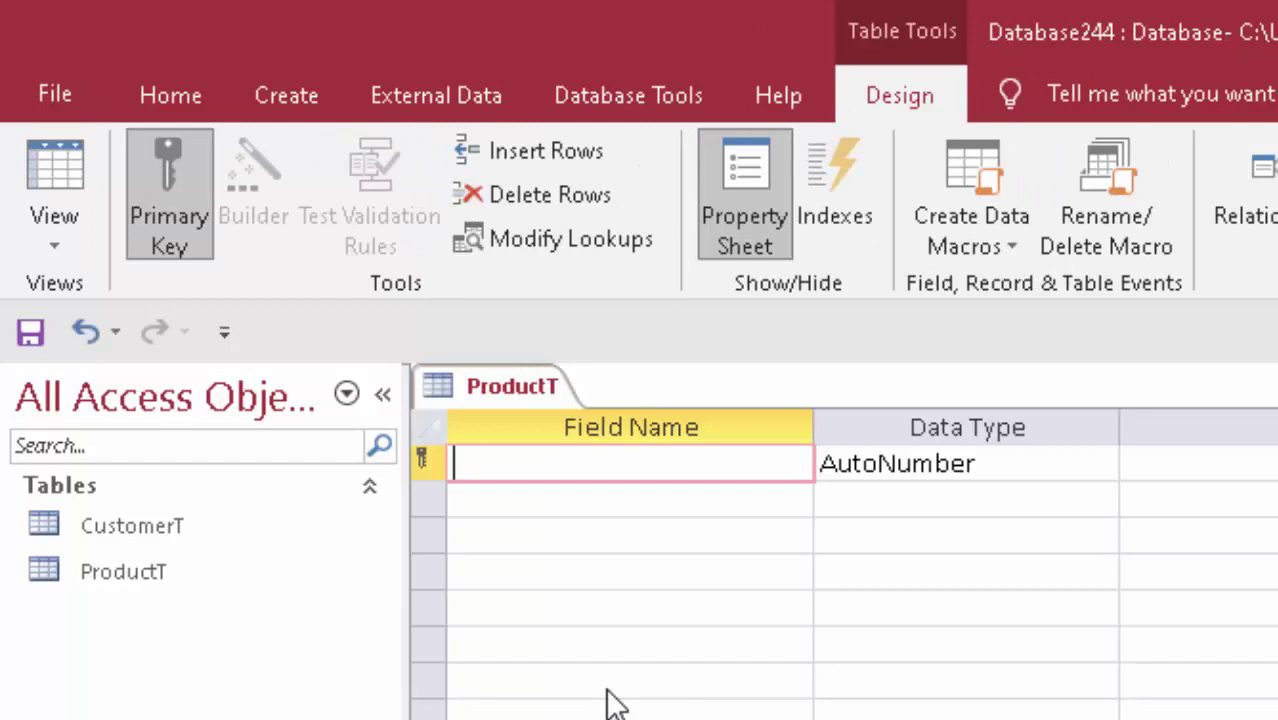
pyautogui.write('Produ')
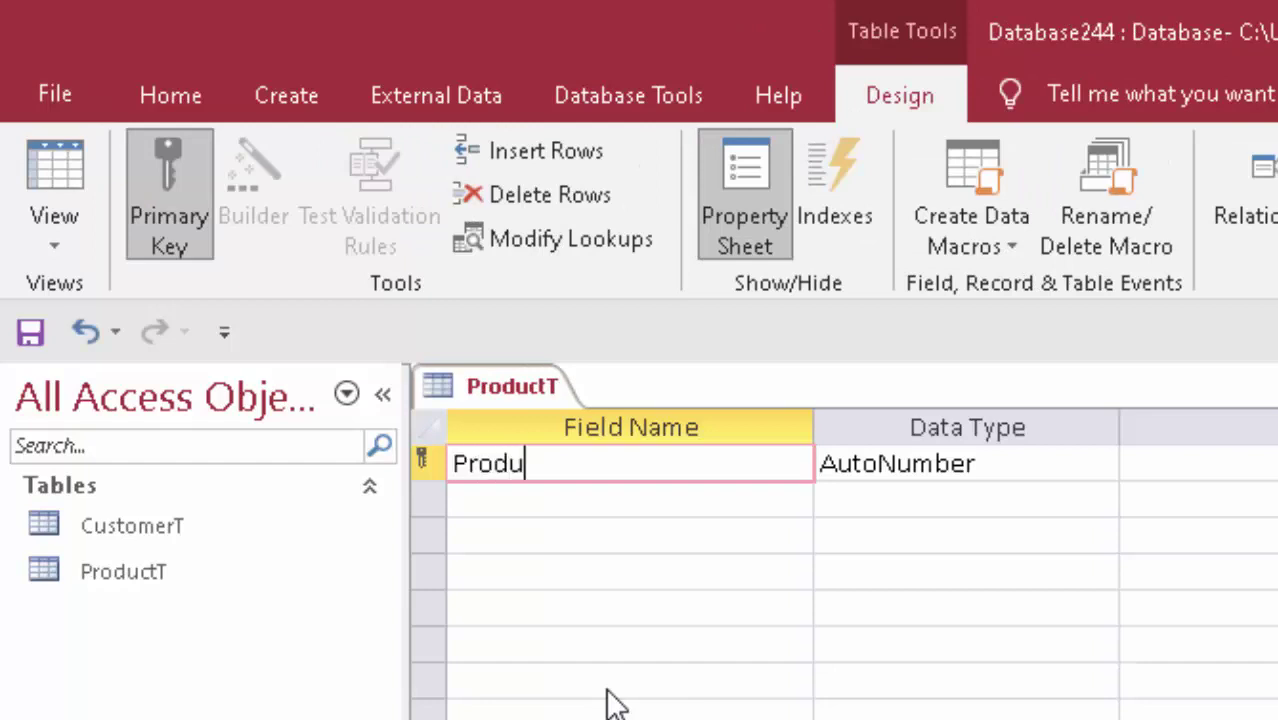
pyautogui.write('ct Nu')
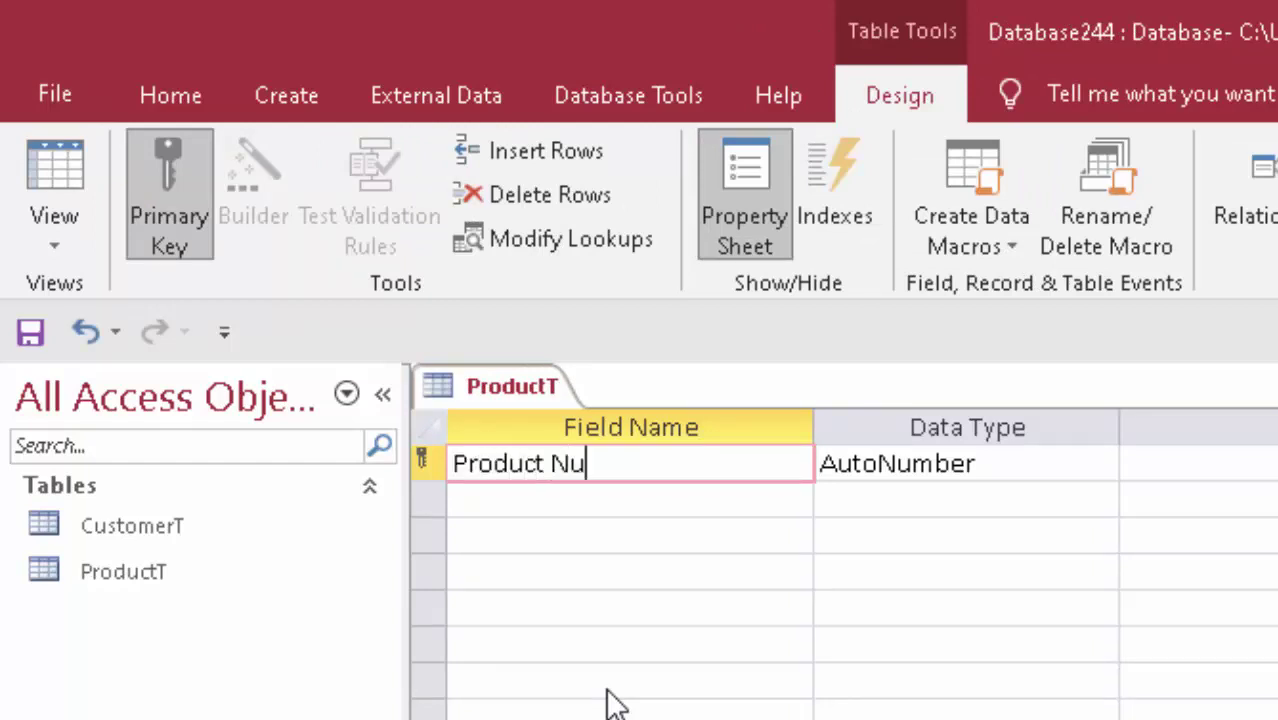
pyautogui.write('mber')
pyautogui.press('Tab')
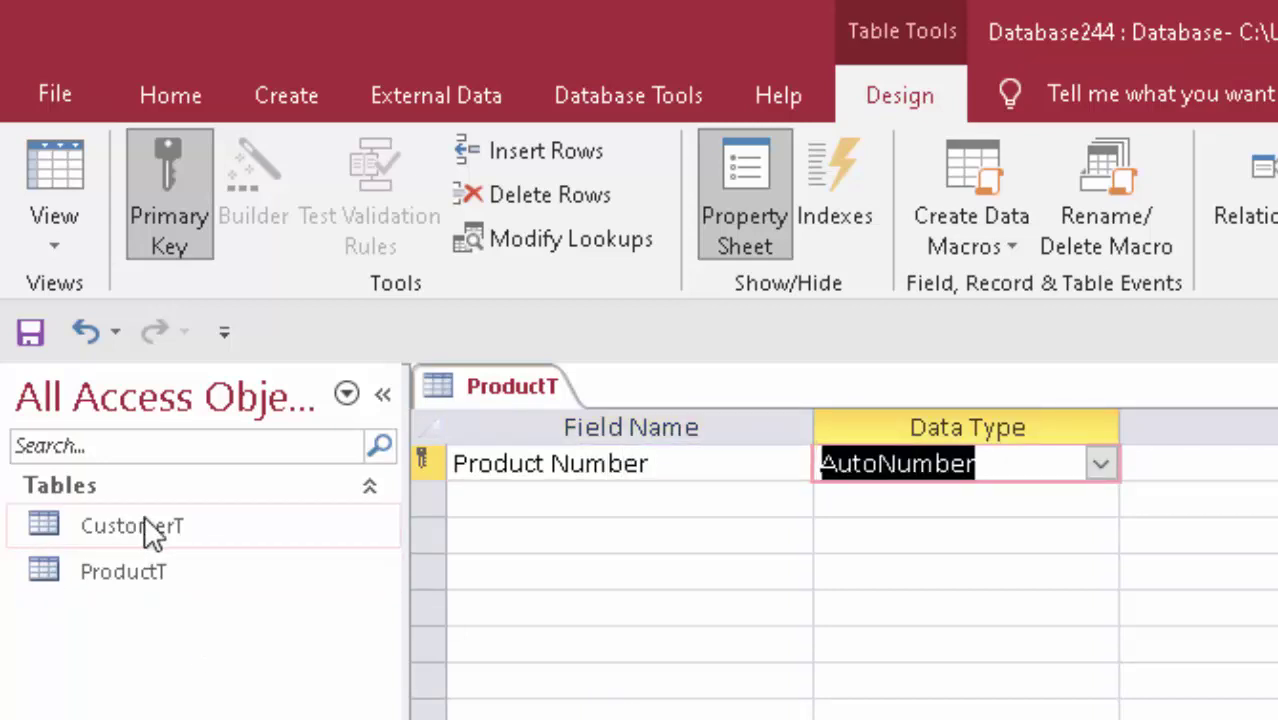
pyautogui.click(508, 517)
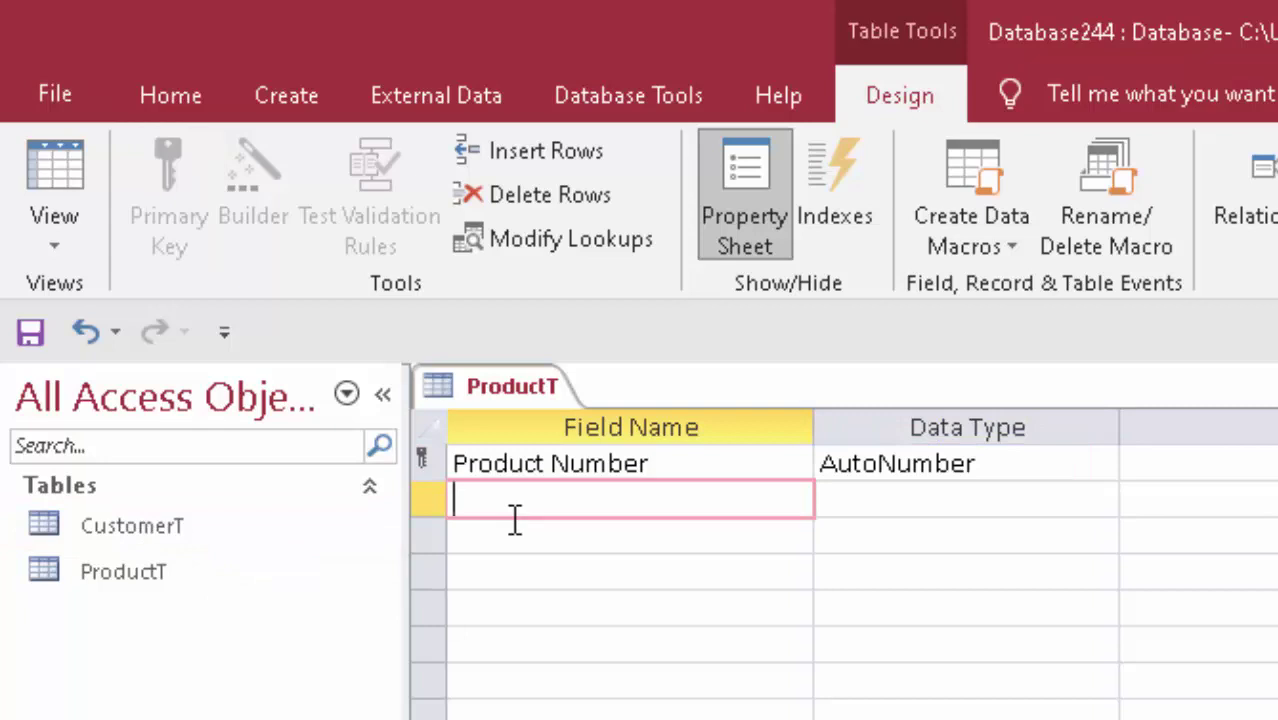
pyautogui.write('Pro')
pyautogui.write('duct ')
pyautogui.write('Name')
pyautogui.press('Tab')
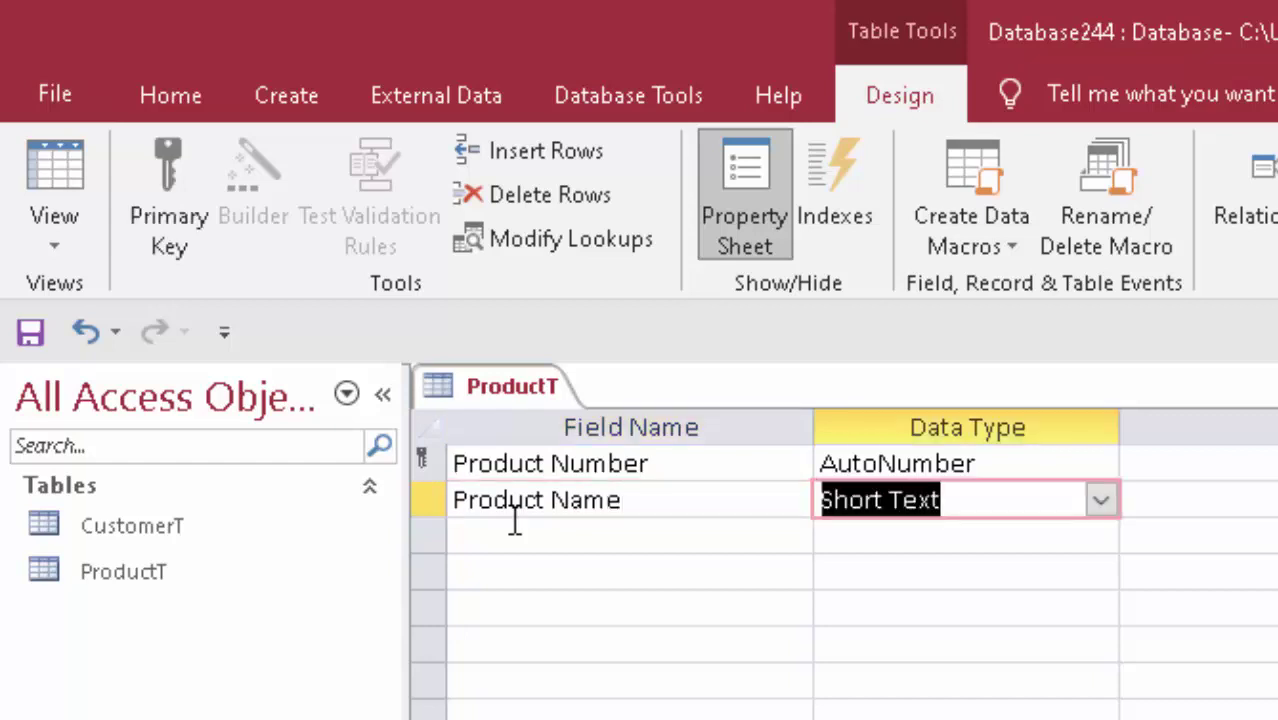
# Add a Price field with the Currency data type.
pyautogui.click(548, 550)
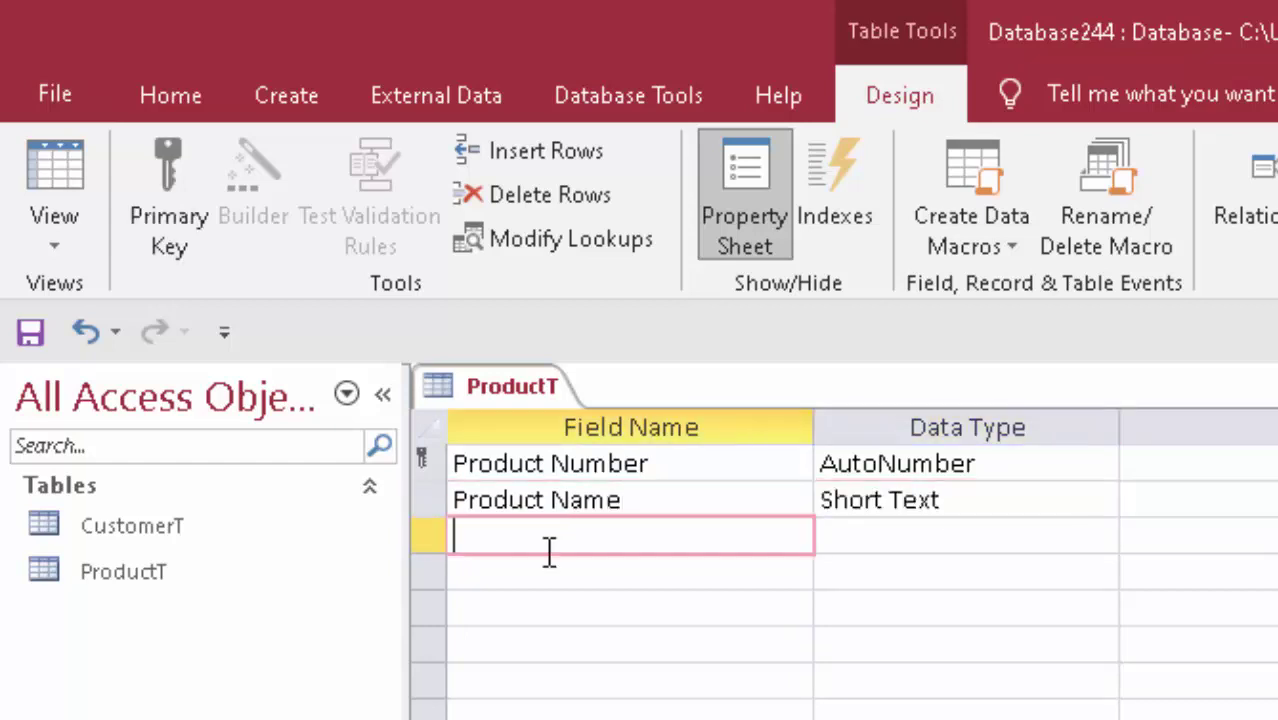
pyautogui.write('Pri')
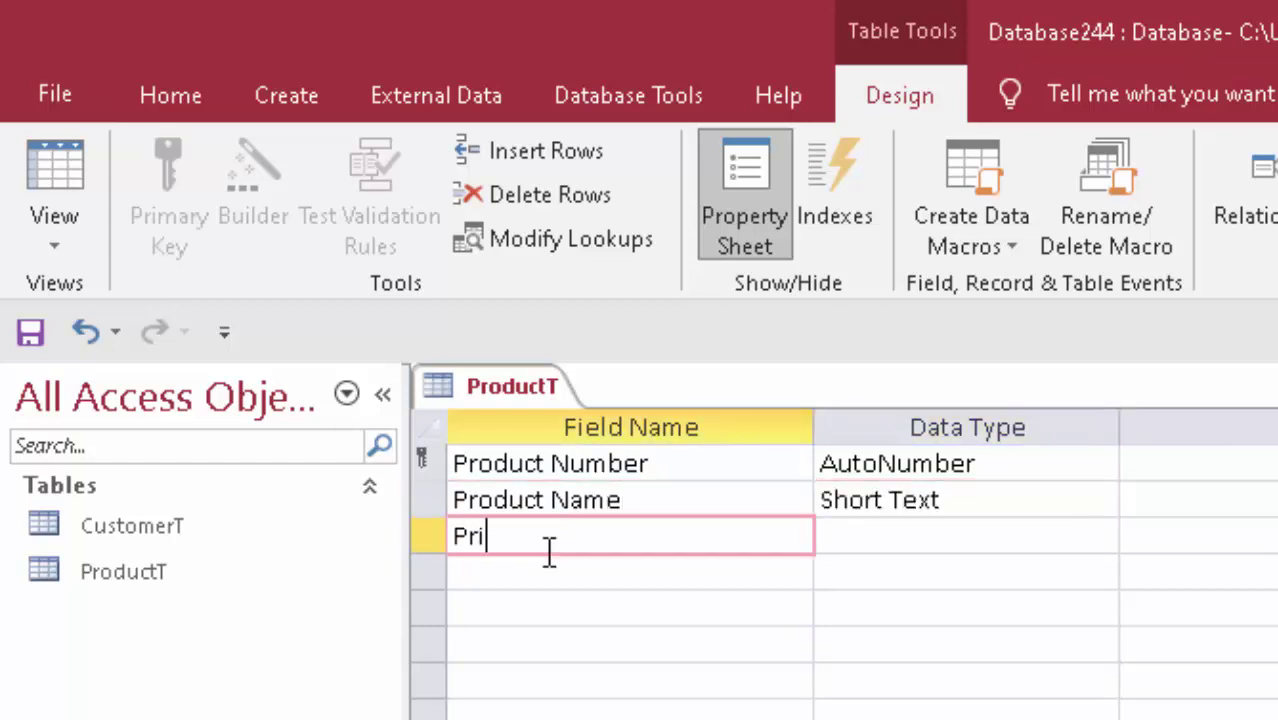
pyautogui.write('ce')
pyautogui.press('Tab')
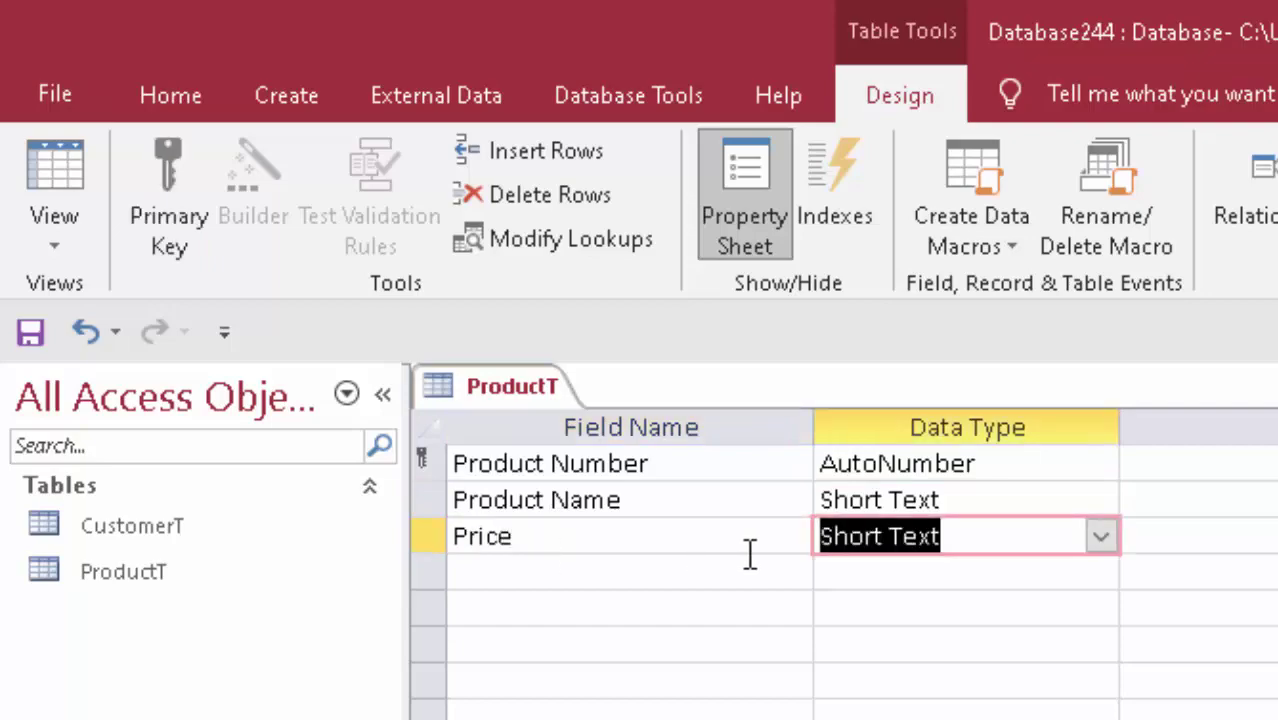
pyautogui.click(1100, 537)
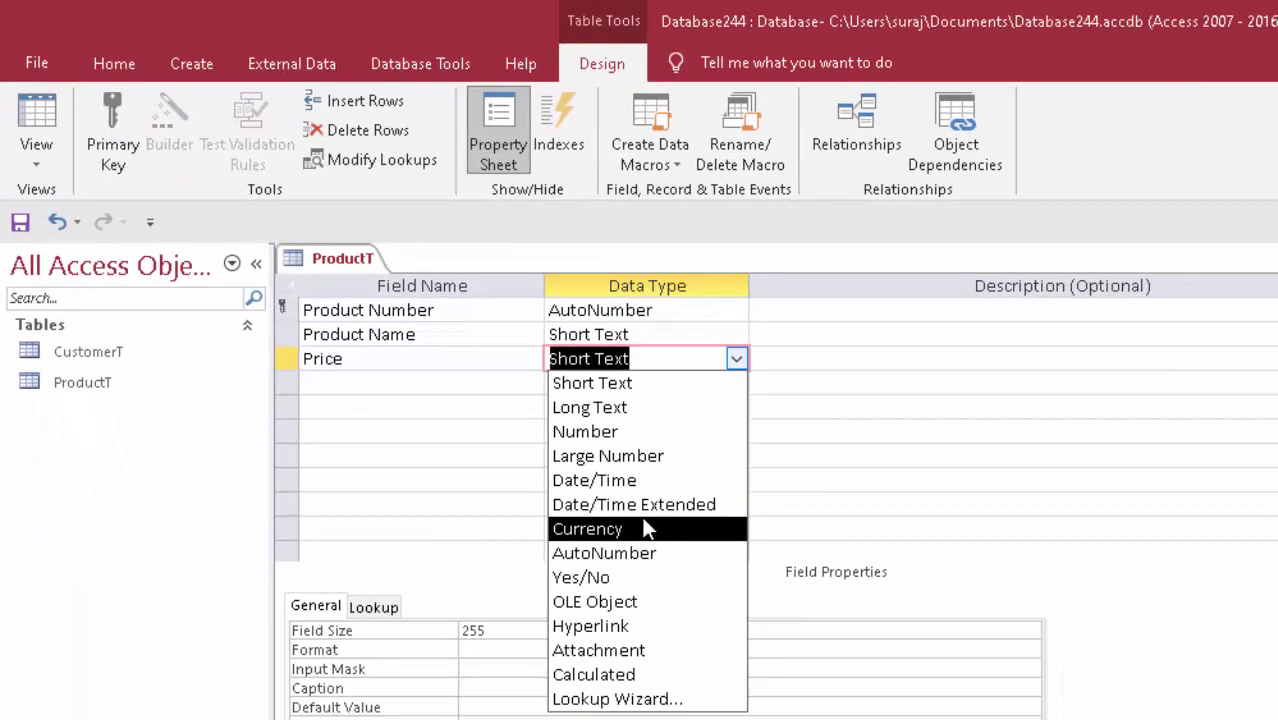
pyautogui.click(645, 525)
# Add a Unit field as a Number with field size Double.
pyautogui.click(403, 374)
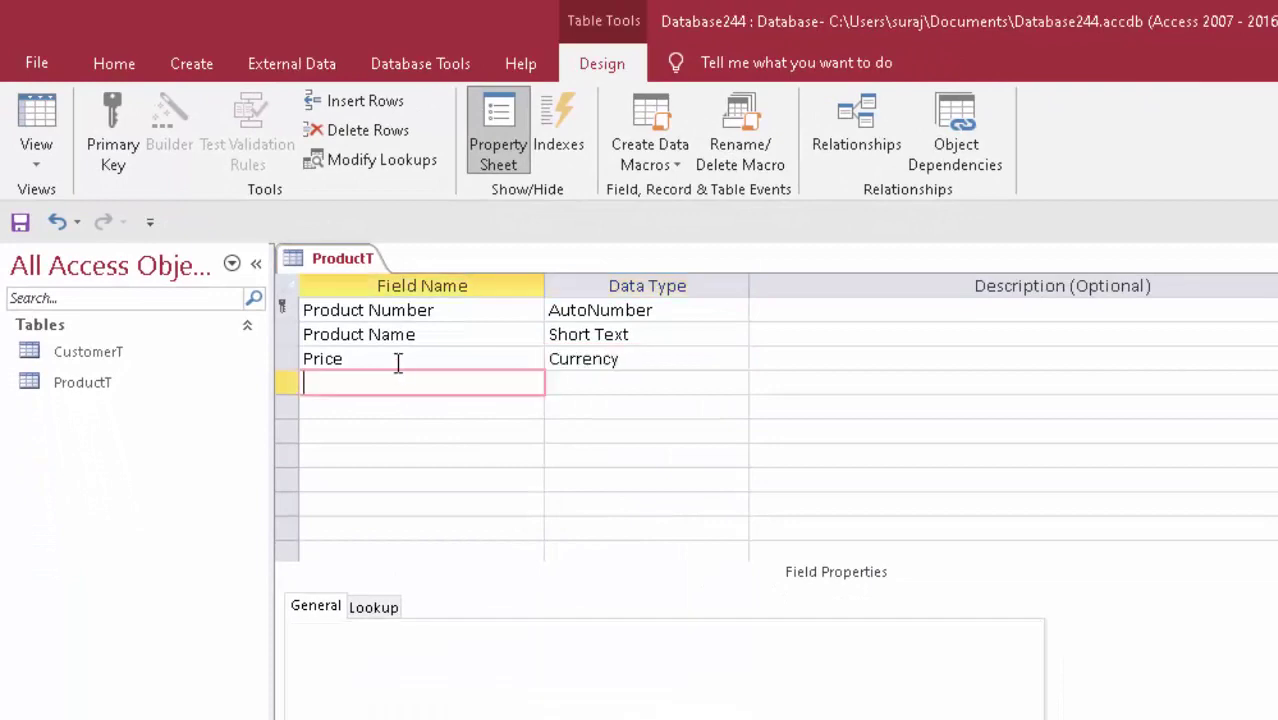
pyautogui.write('Uni')
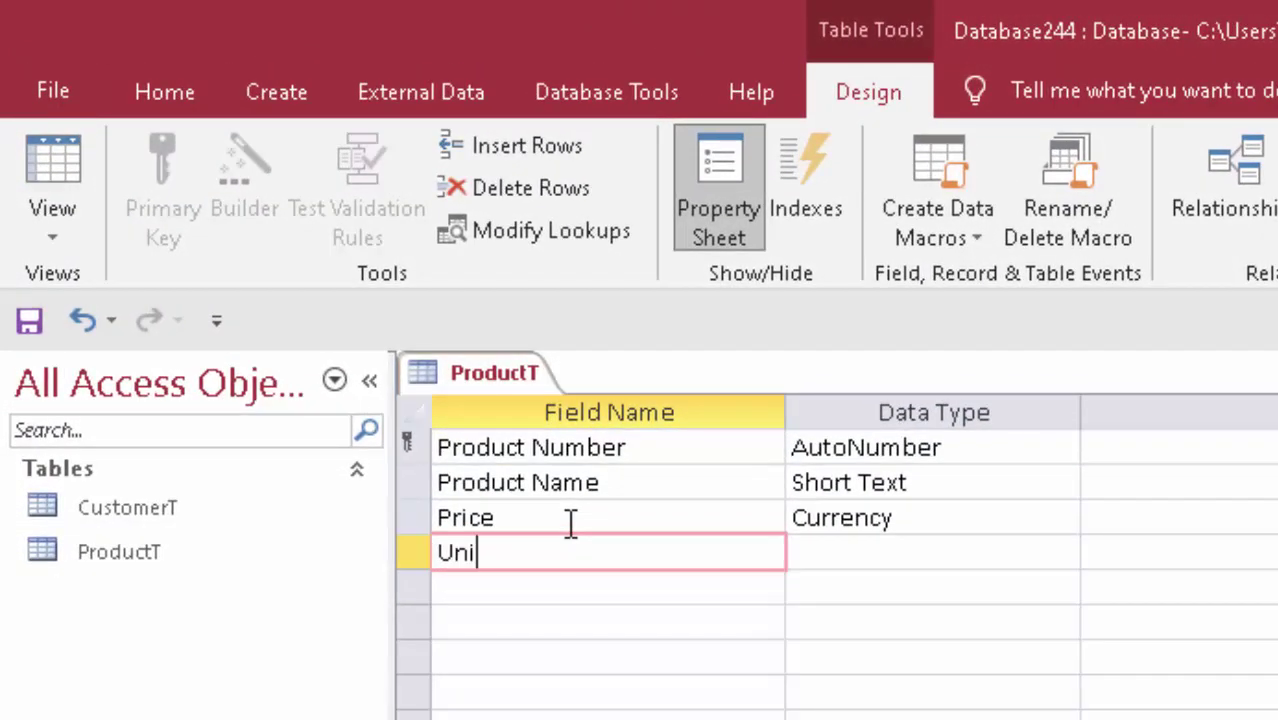
pyautogui.write('t')
pyautogui.press('Tab')
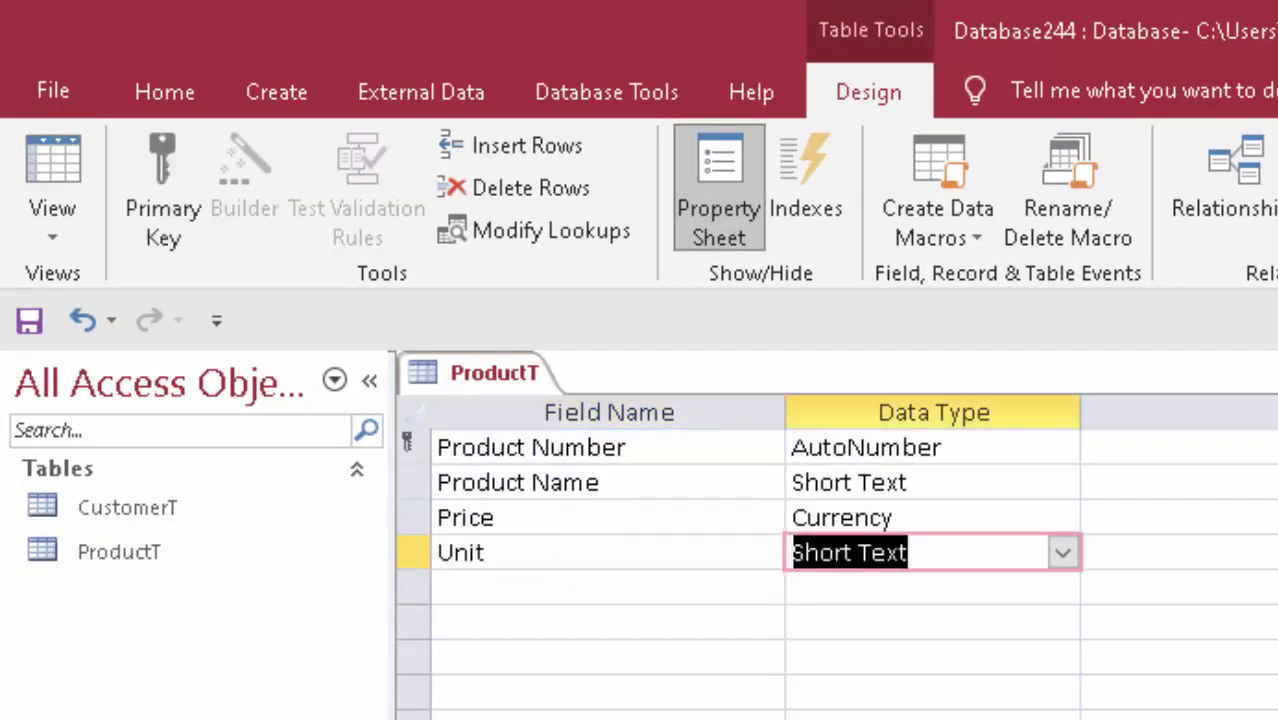
pyautogui.click(1062, 553)
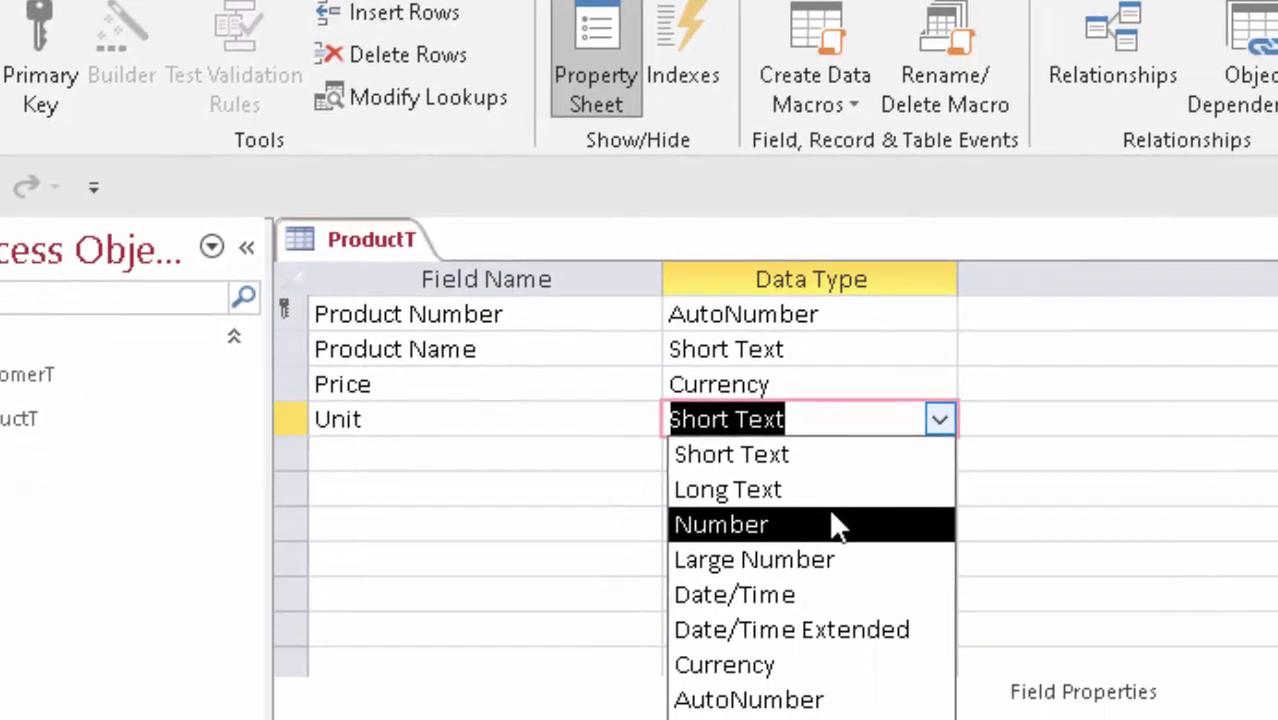
pyautogui.click(1000, 655)
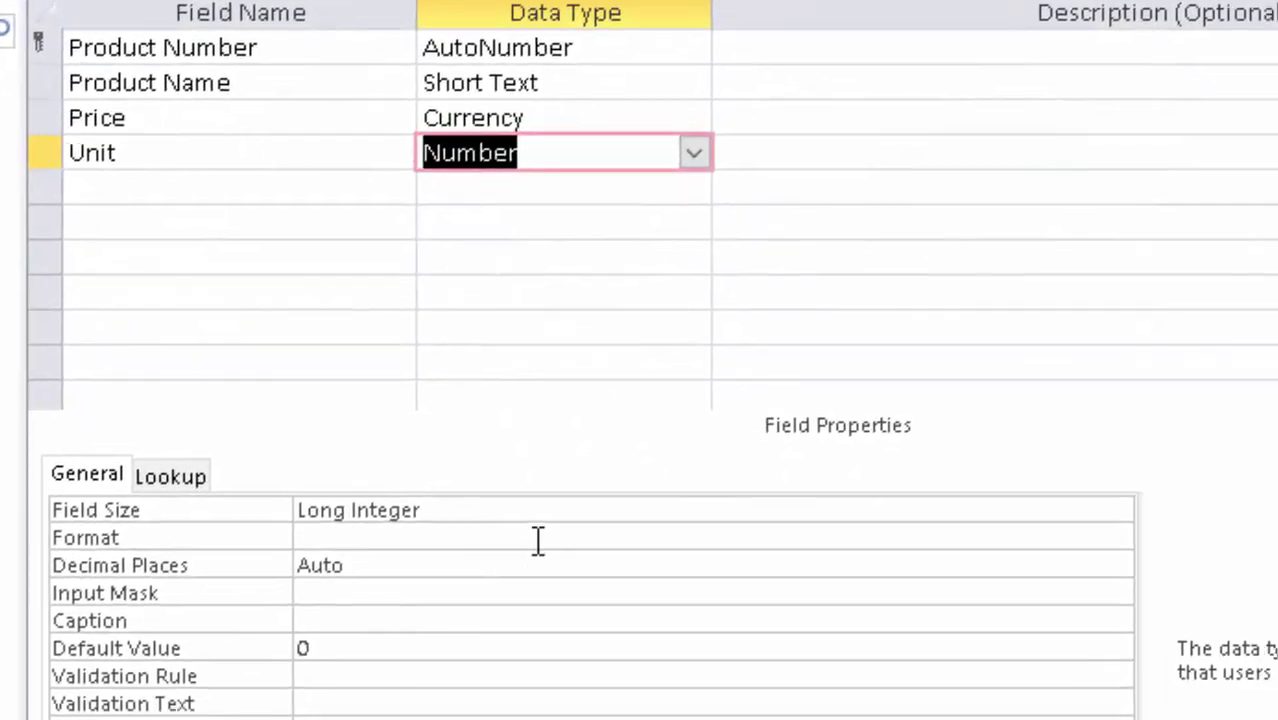
pyautogui.press('F6')
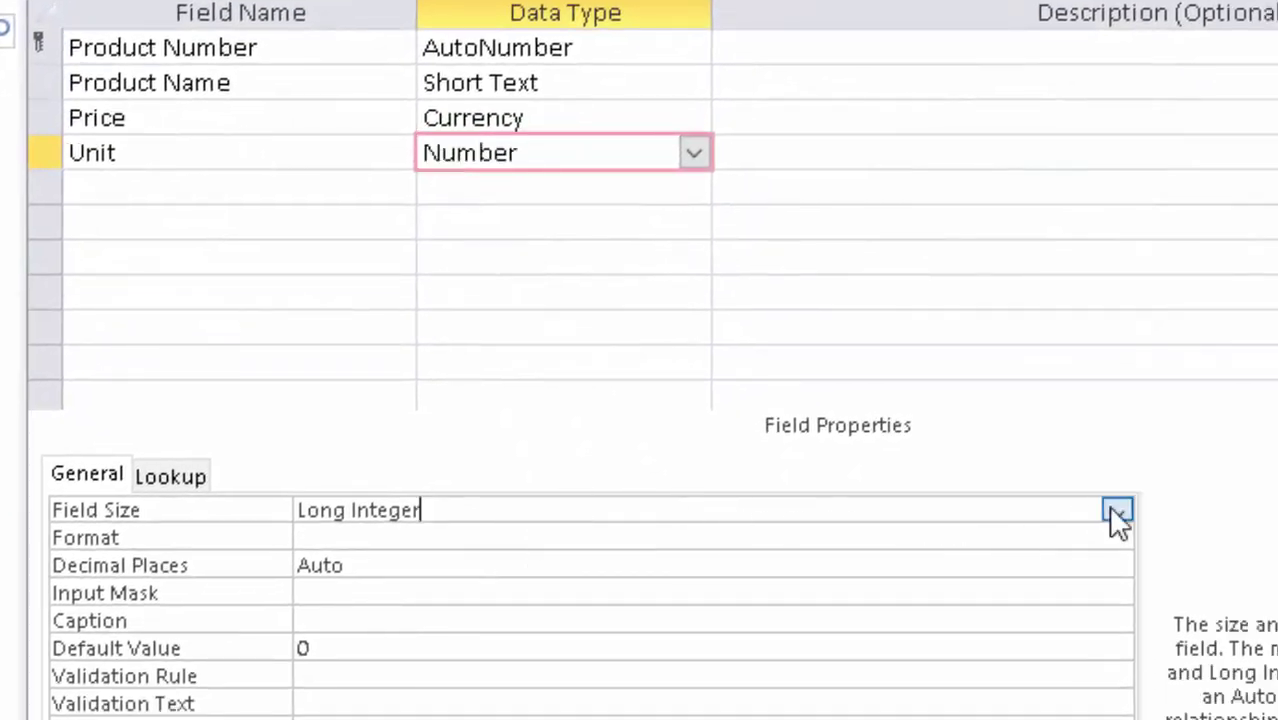
pyautogui.click(1116, 512)
pyautogui.click(819, 633)
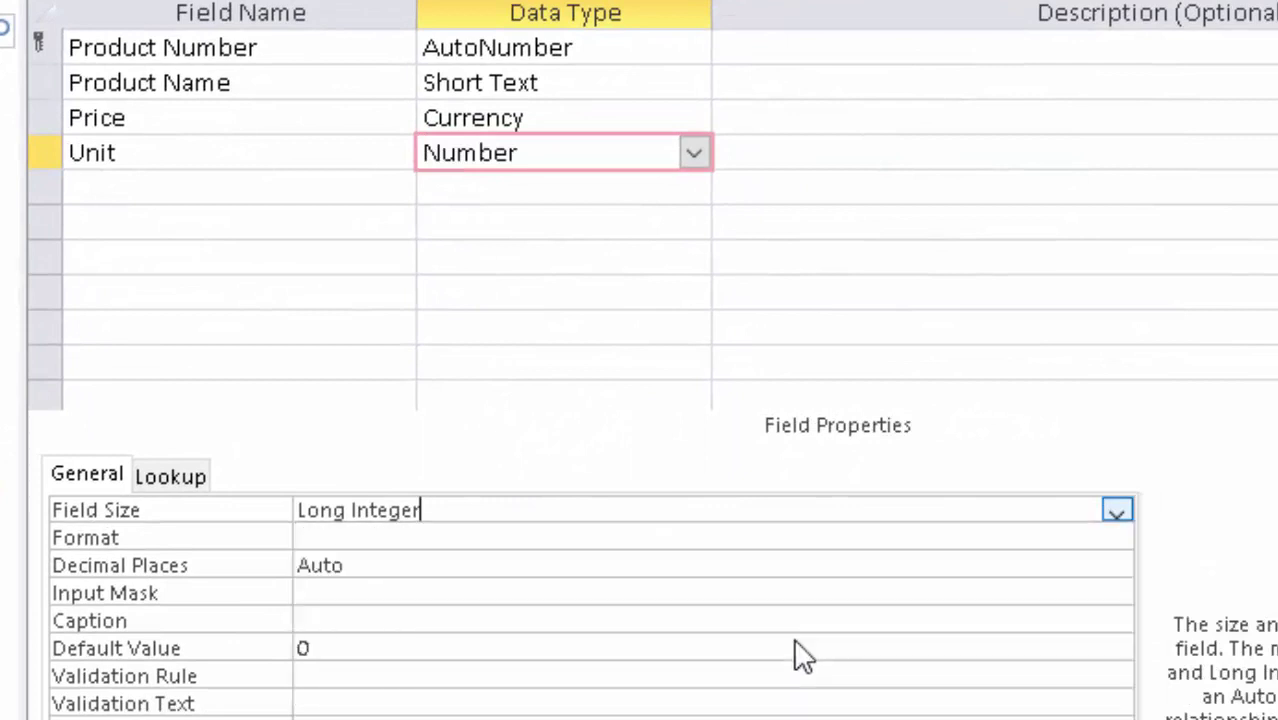
pyautogui.click(125, 188)
# Name the fifth field Total, make it Calculated, and enter the expression [Price]*[Unit].
pyautogui.write('To')
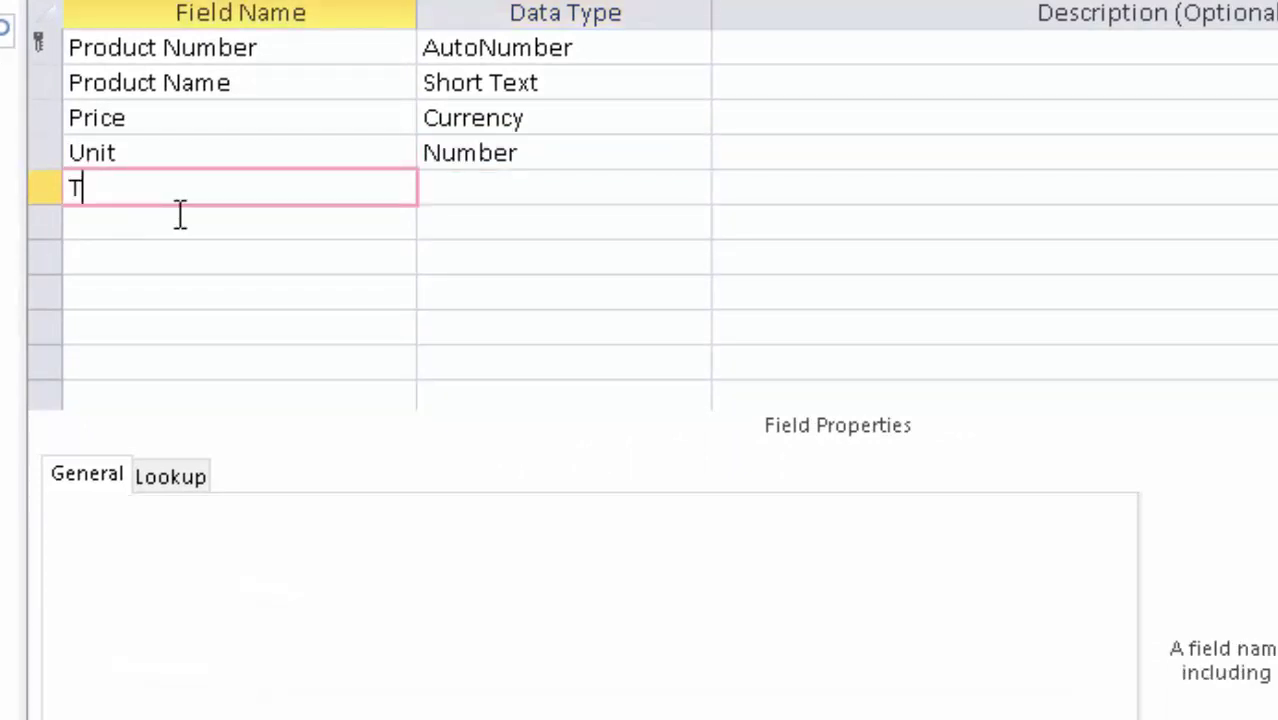
pyautogui.write('tal')
pyautogui.press('Tab')
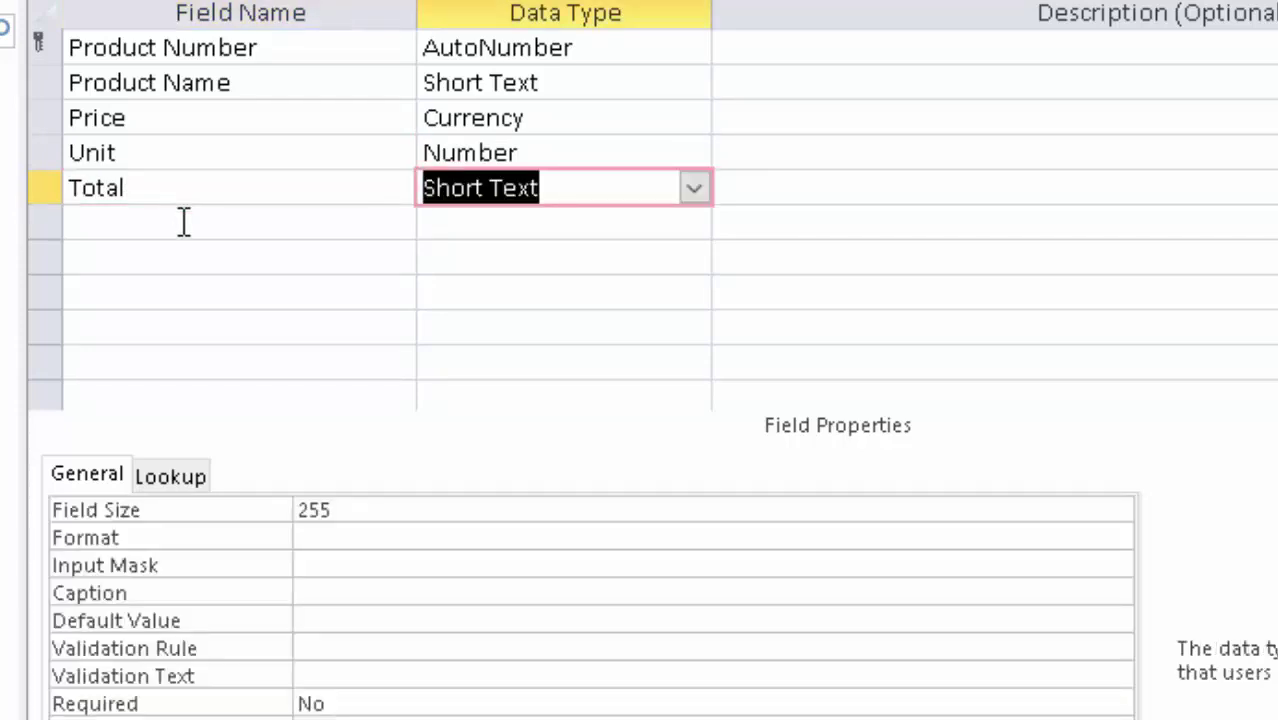
pyautogui.click(696, 192)
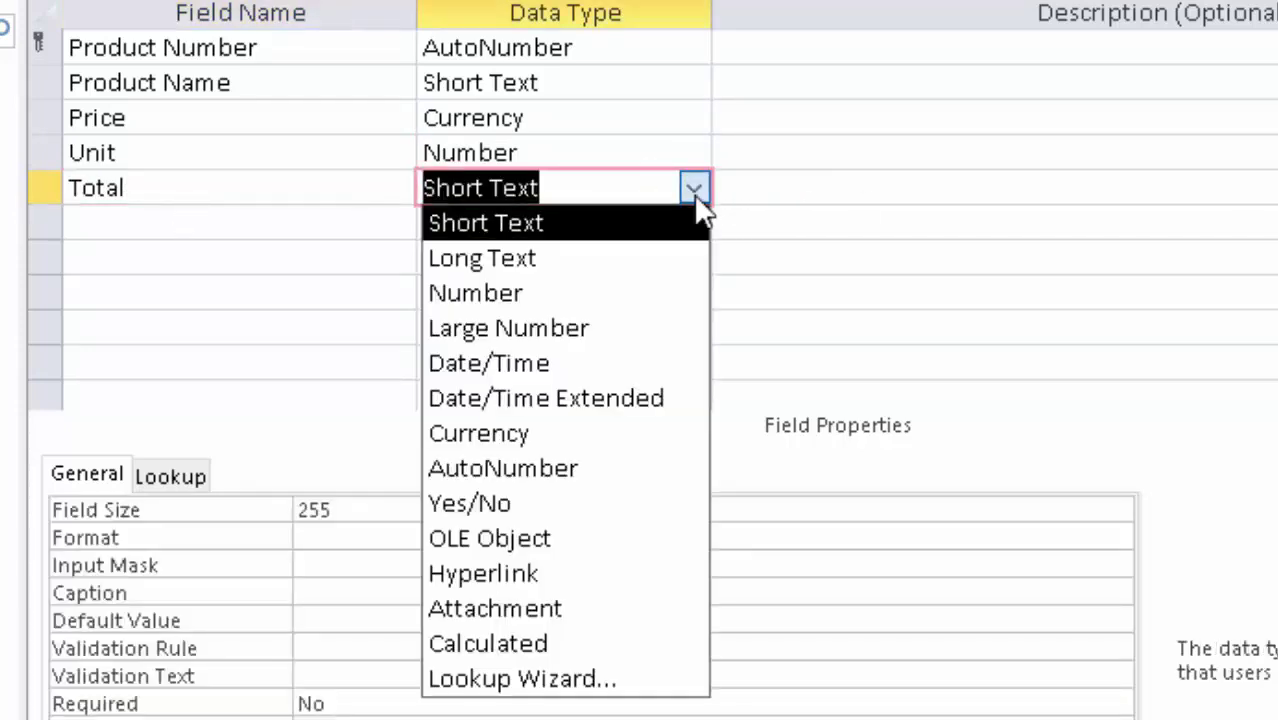
pyautogui.click(560, 652)
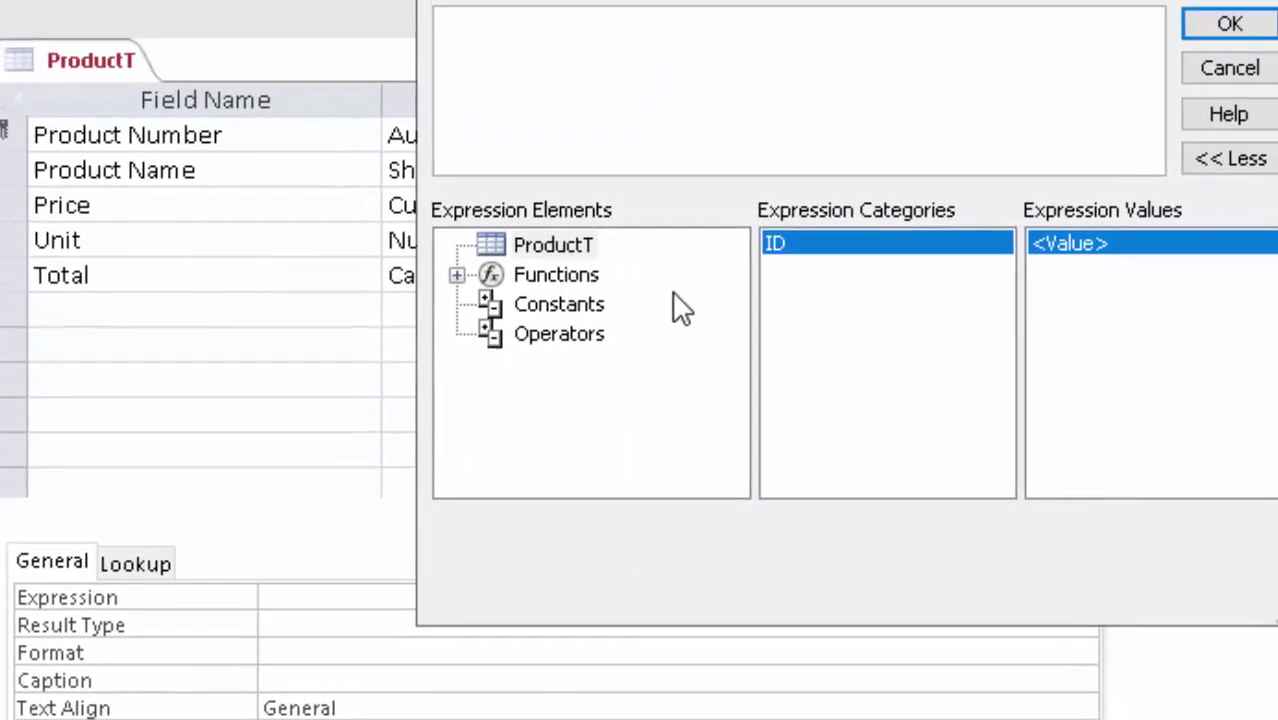
pyautogui.write('[P')
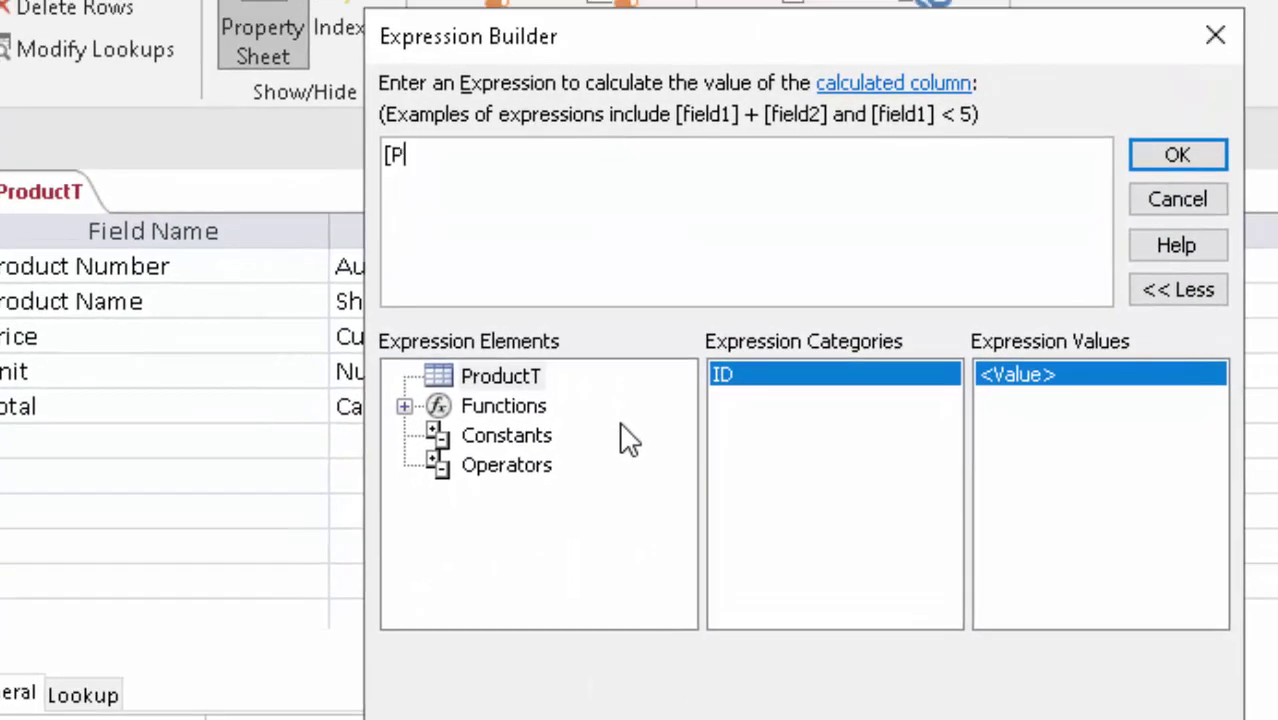
pyautogui.write('rice')
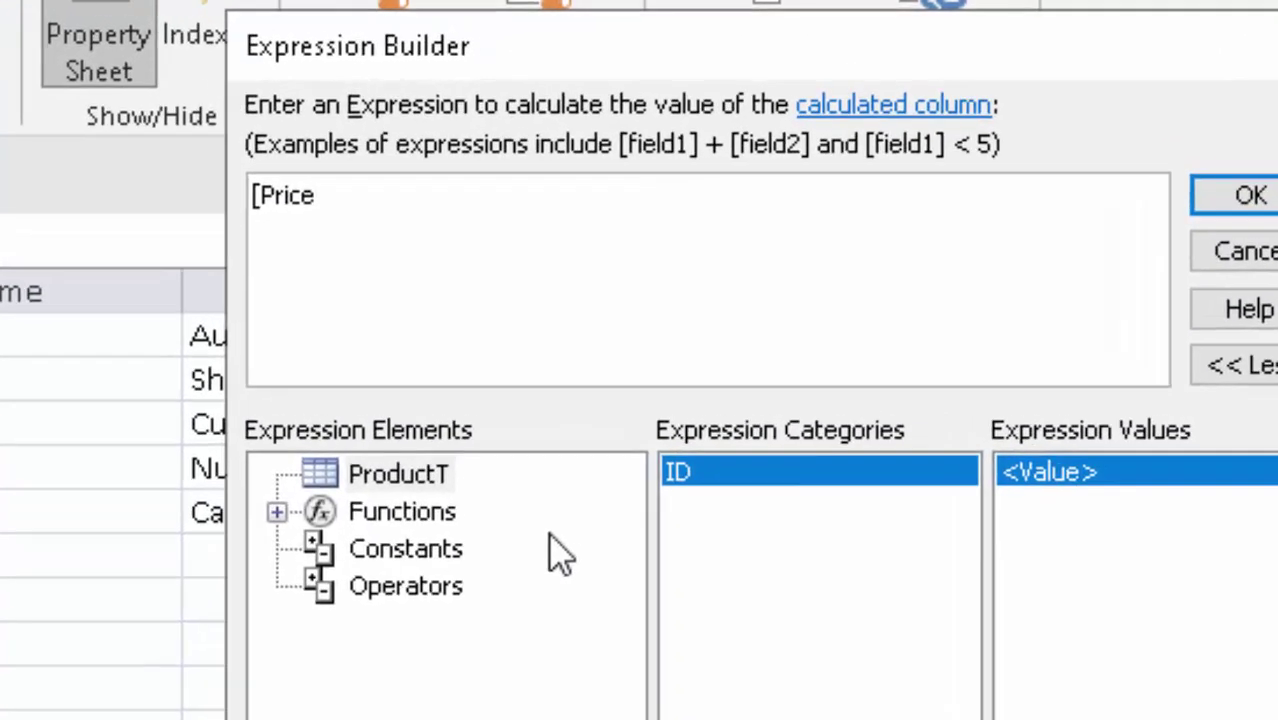
pyautogui.write(']*[')
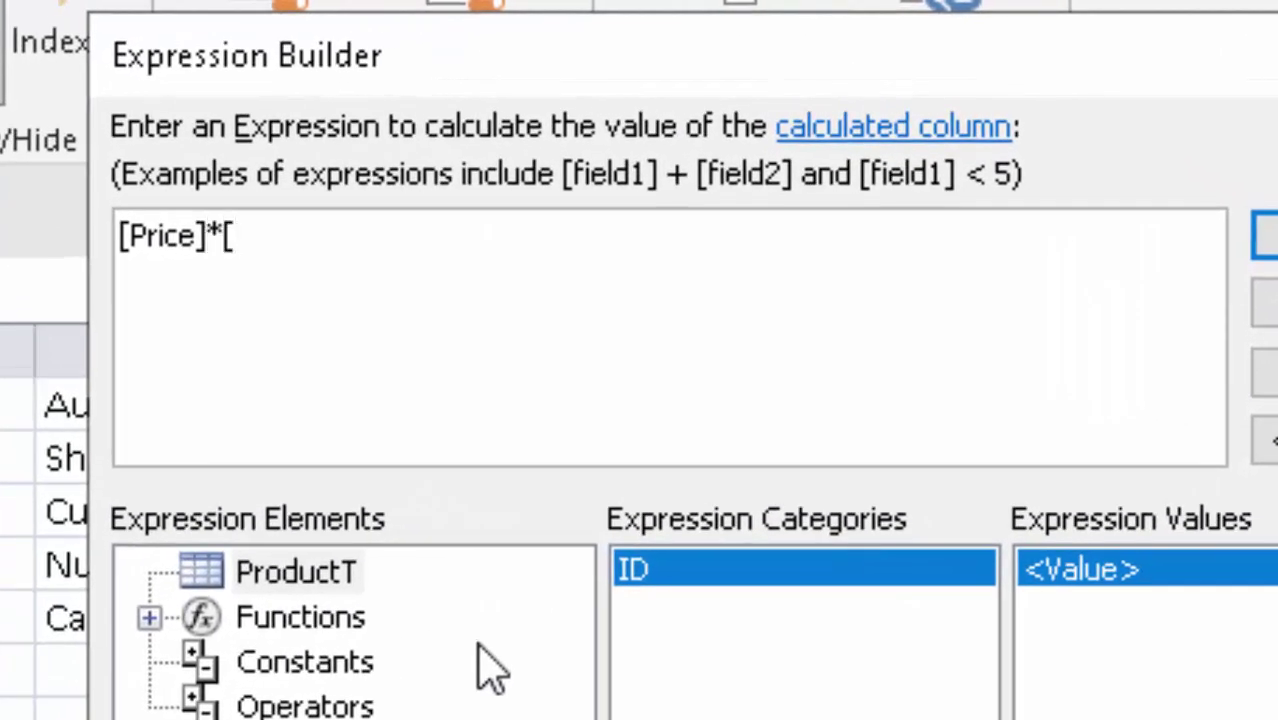
pyautogui.write('Unit')
pyautogui.write(']')
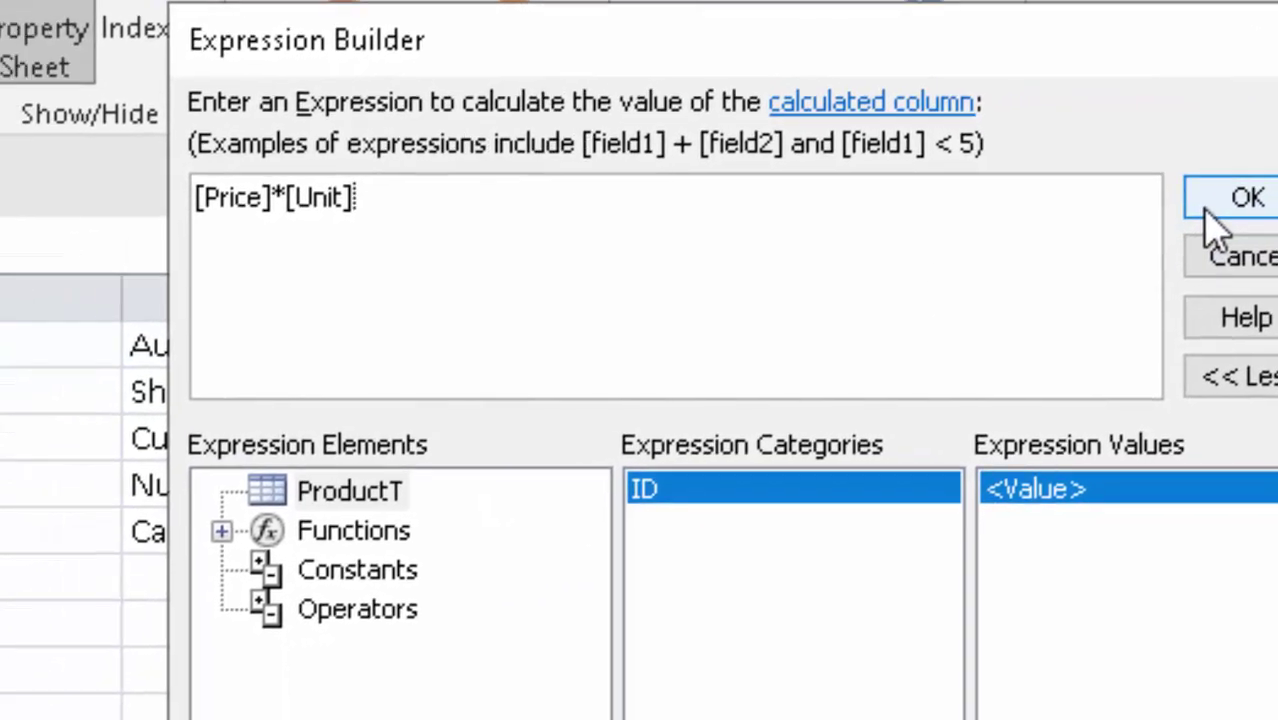
pyautogui.click(1206, 214)
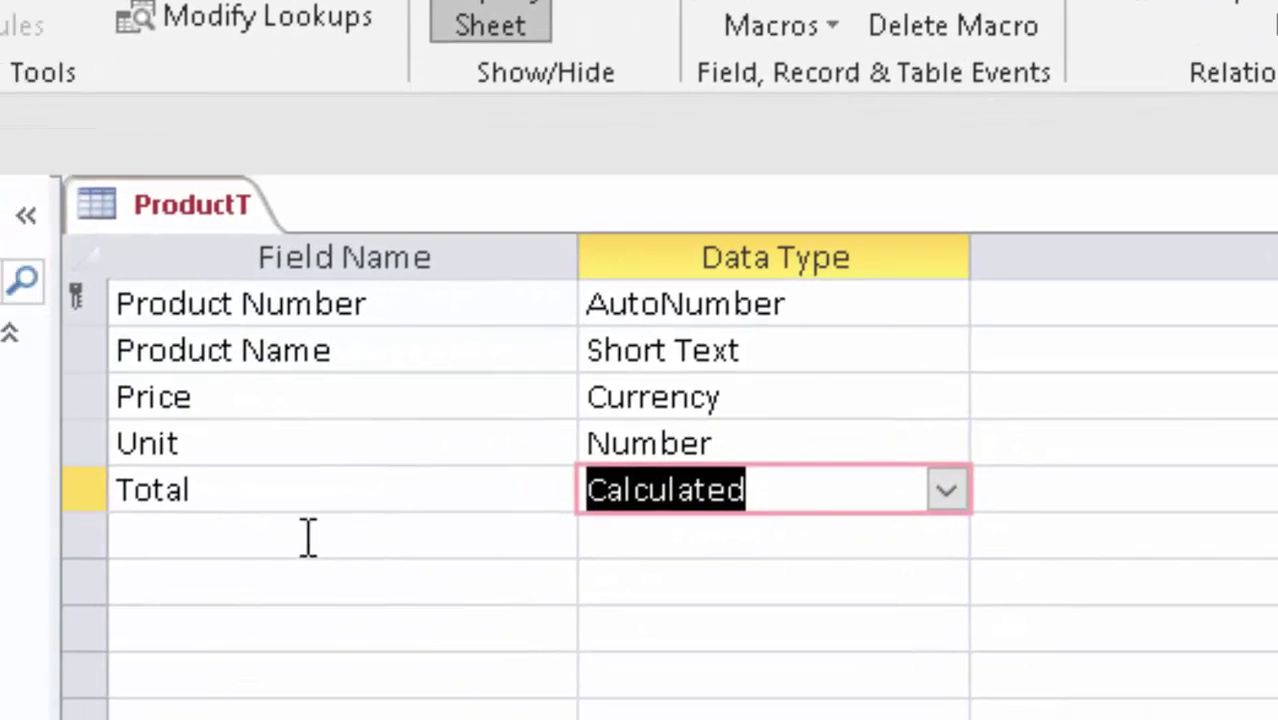
pyautogui.click(309, 540)
# Add a Discount in Percent field as a Number with field size Double.
pyautogui.write('D')
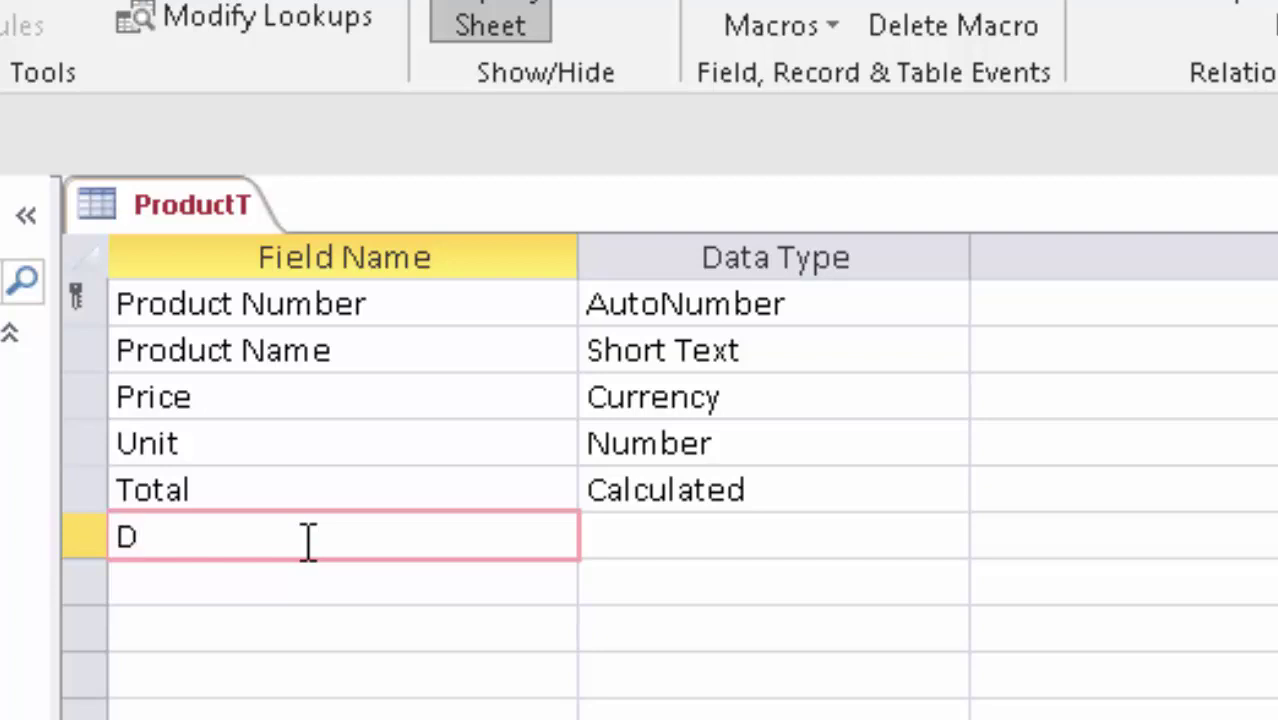
pyautogui.write('iscount ')
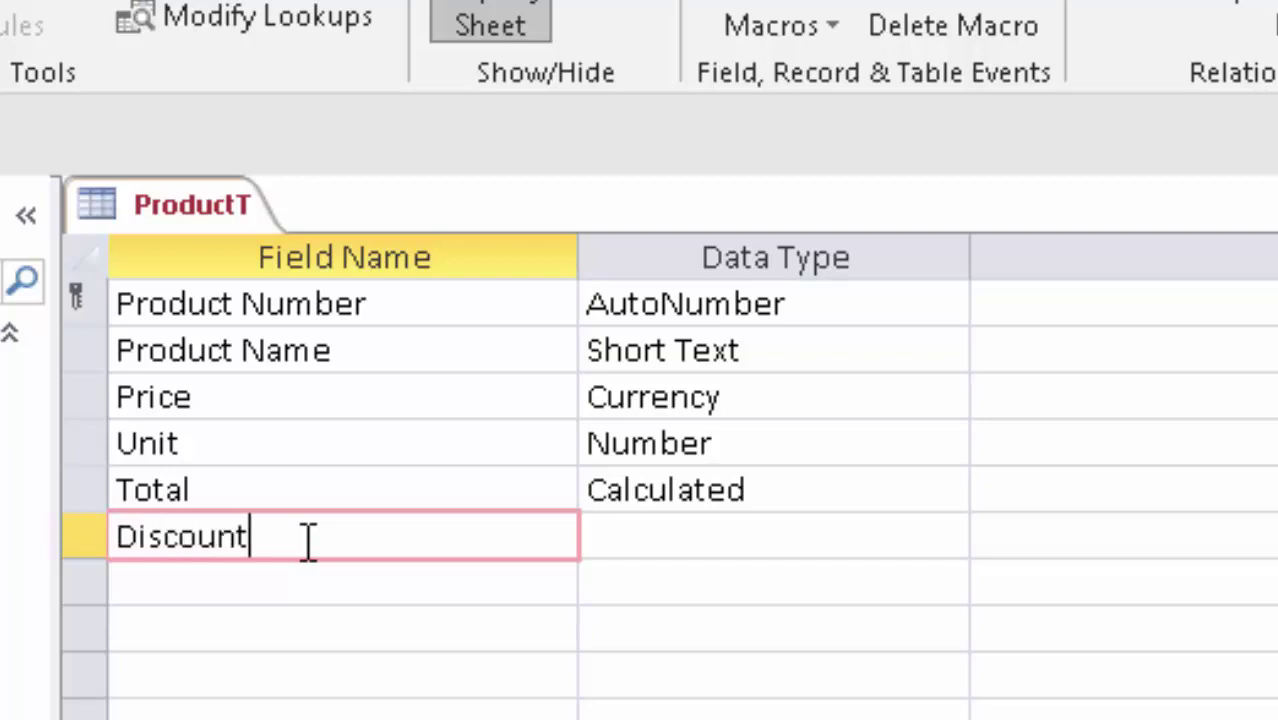
pyautogui.write('inP')
pyautogui.press('BackSpace')
pyautogui.write('P')
pyautogui.write('ercent')
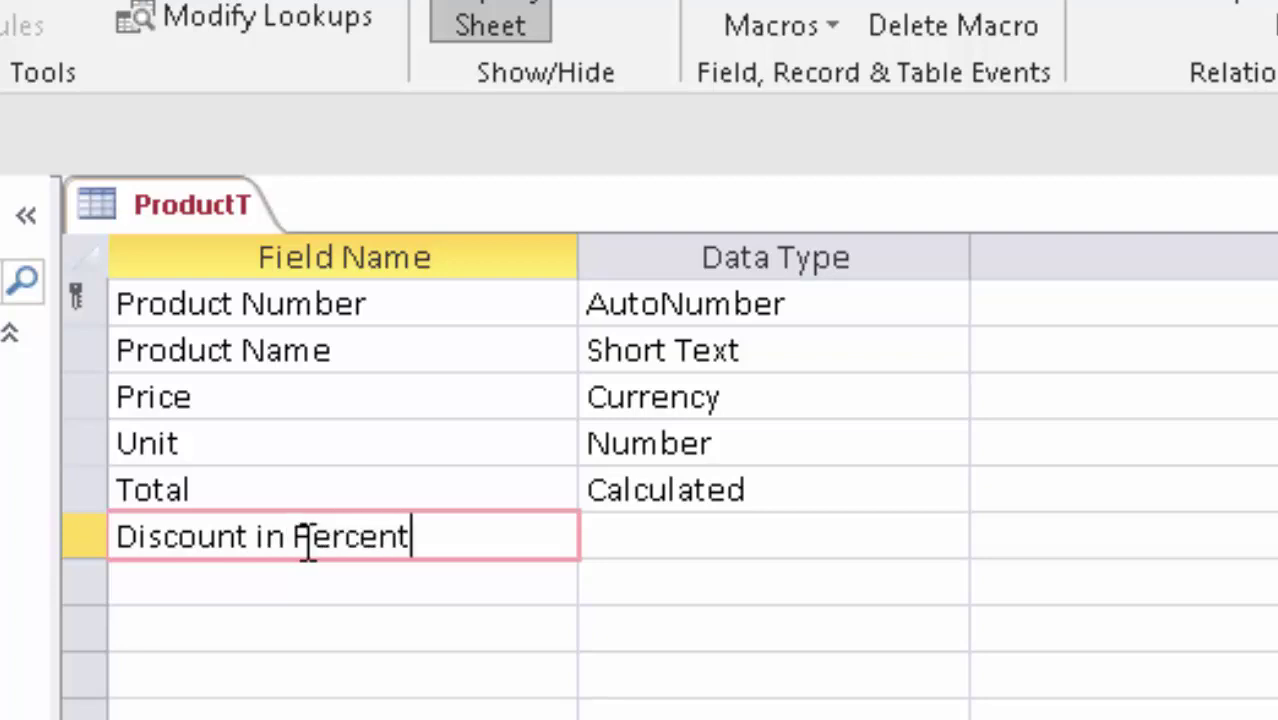
pyautogui.press('Tab')
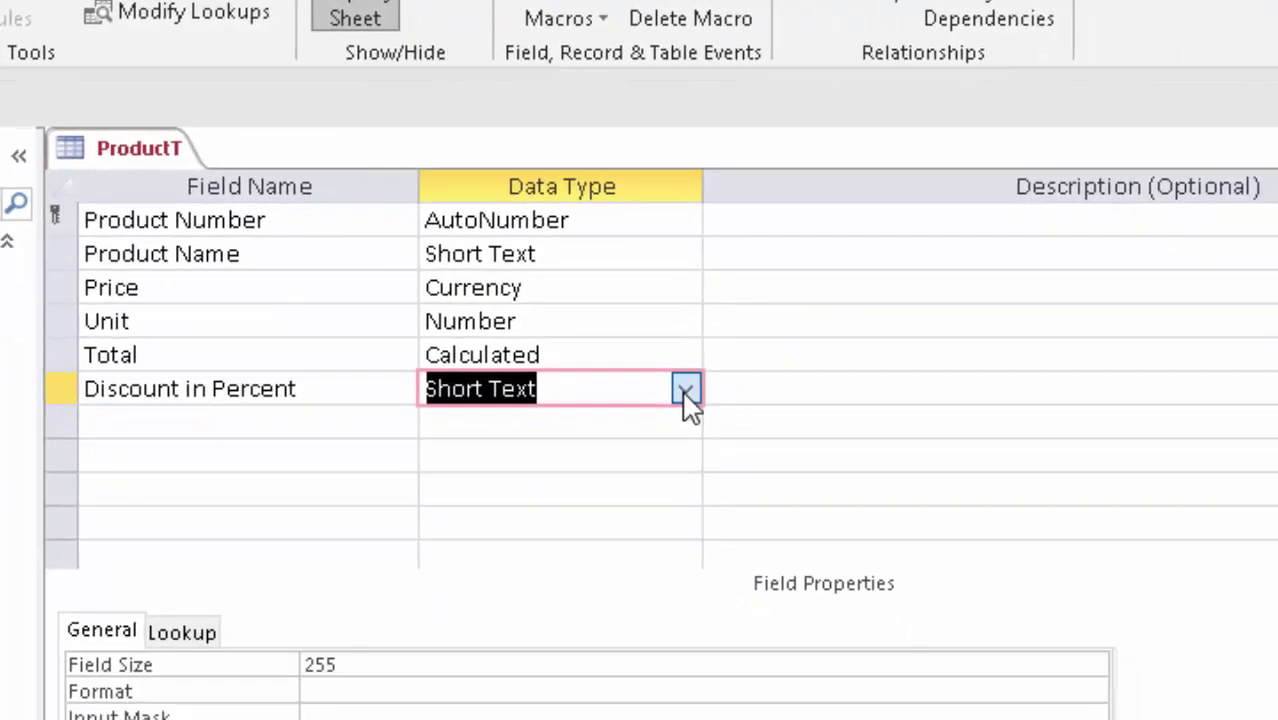
pyautogui.click(946, 537)
pyautogui.click(650, 645)
pyautogui.click(1025, 665)
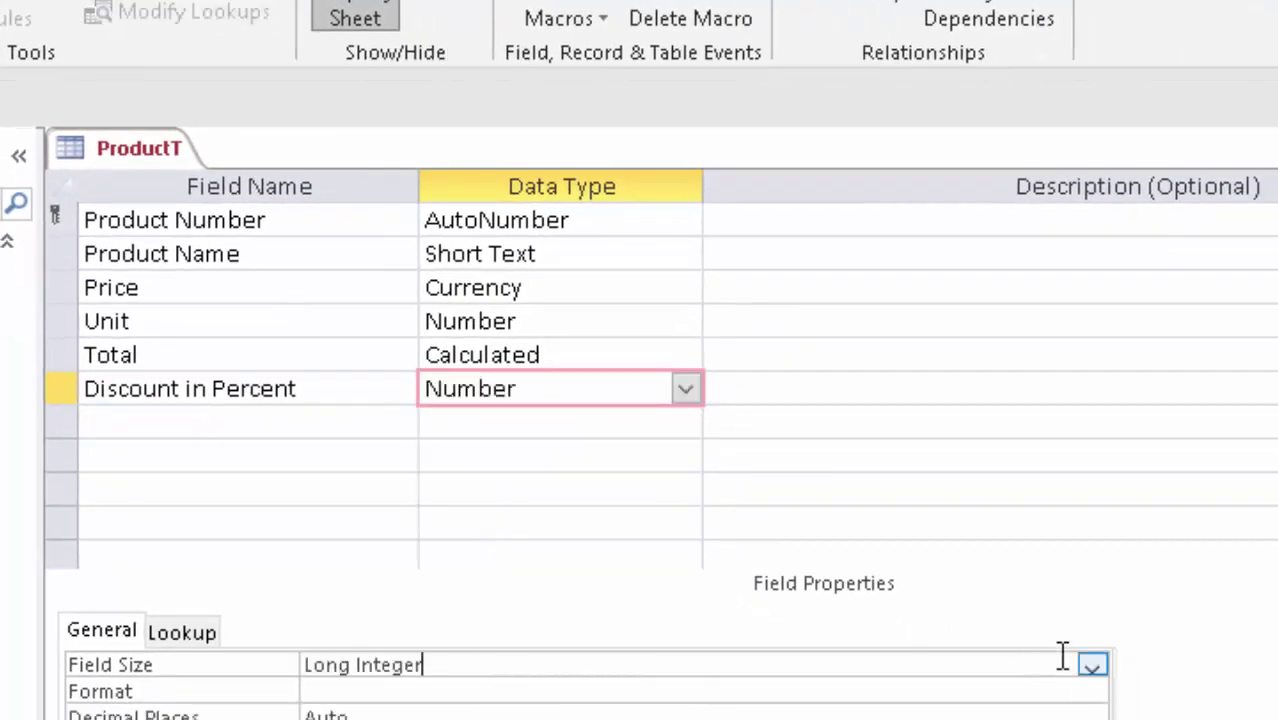
pyautogui.click(1092, 665)
pyautogui.click(340, 718)
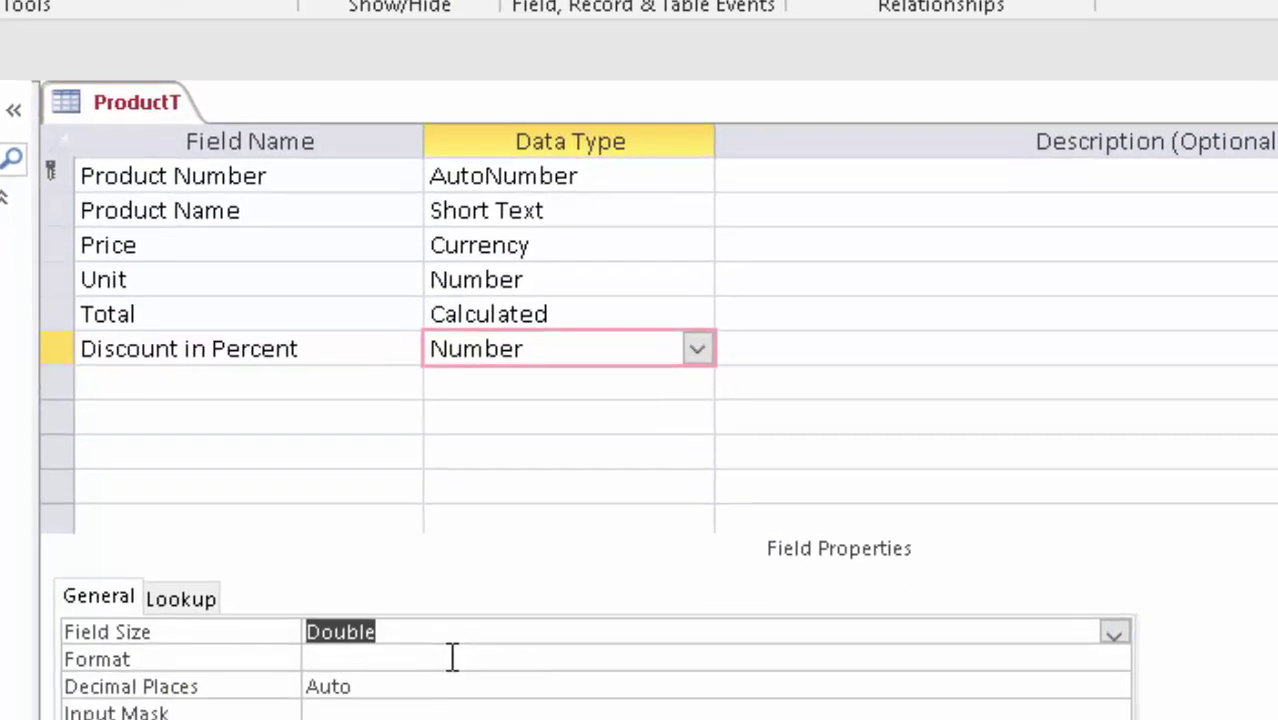
# Format Discount in Percent as Percent with 2 decimal places.
pyautogui.click(450, 691)
pyautogui.write('percent')
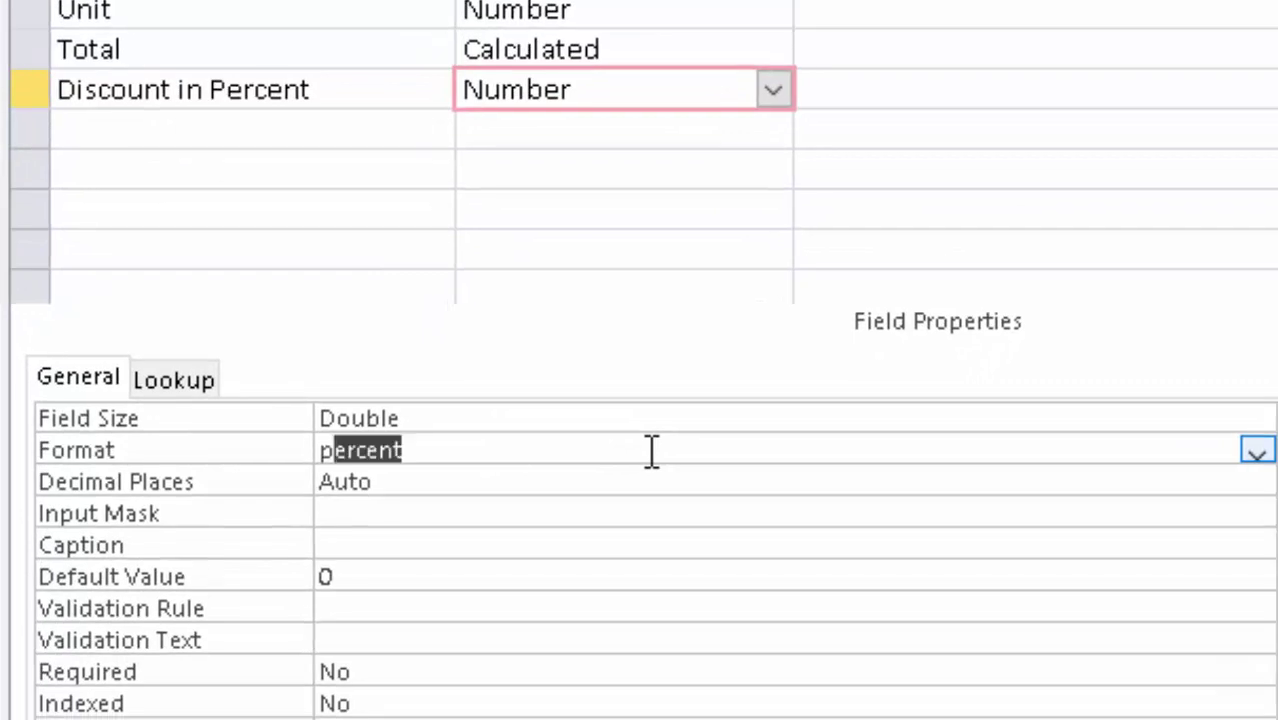
pyautogui.press('Tab')
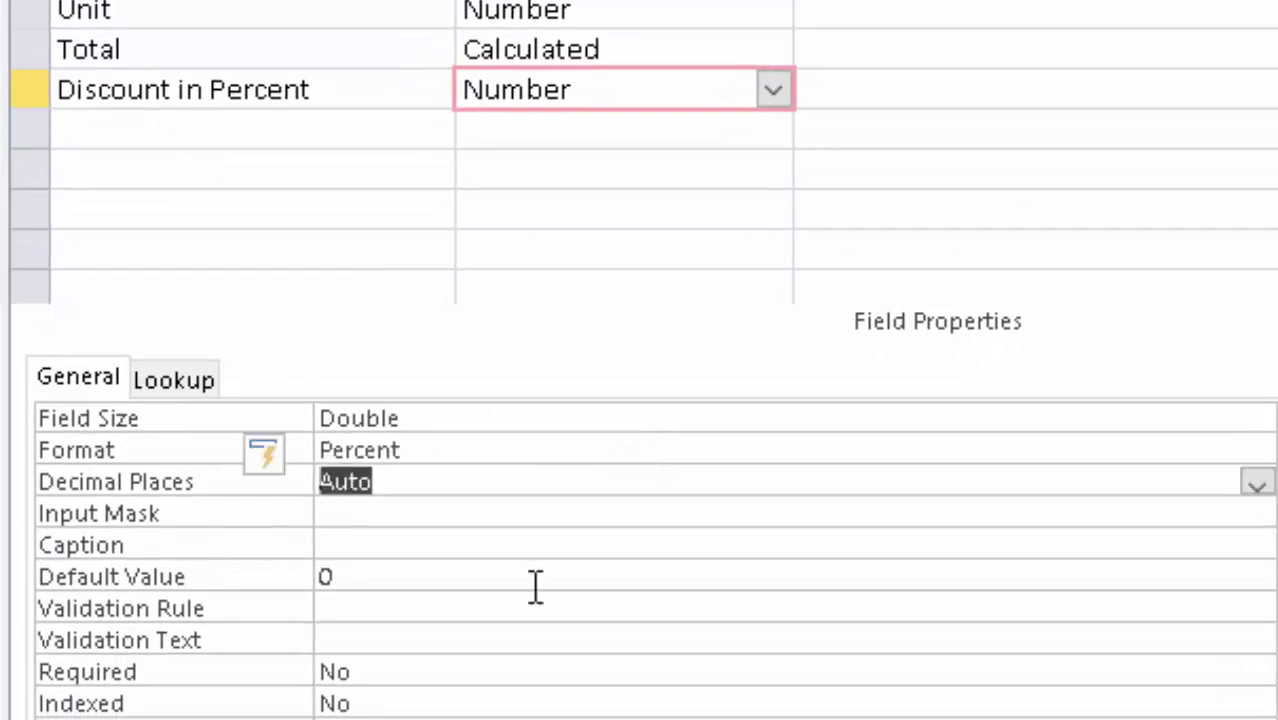
pyautogui.click(1257, 483)
pyautogui.click(648, 95)
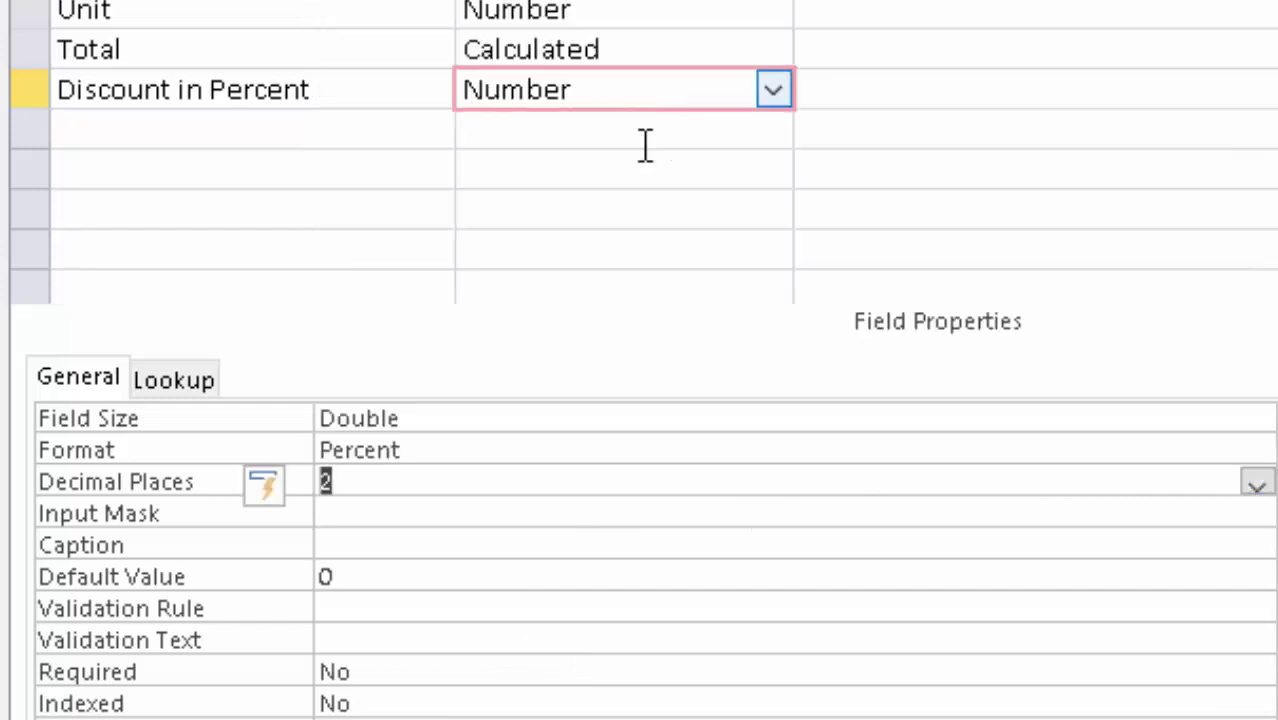
pyautogui.click(174, 134)
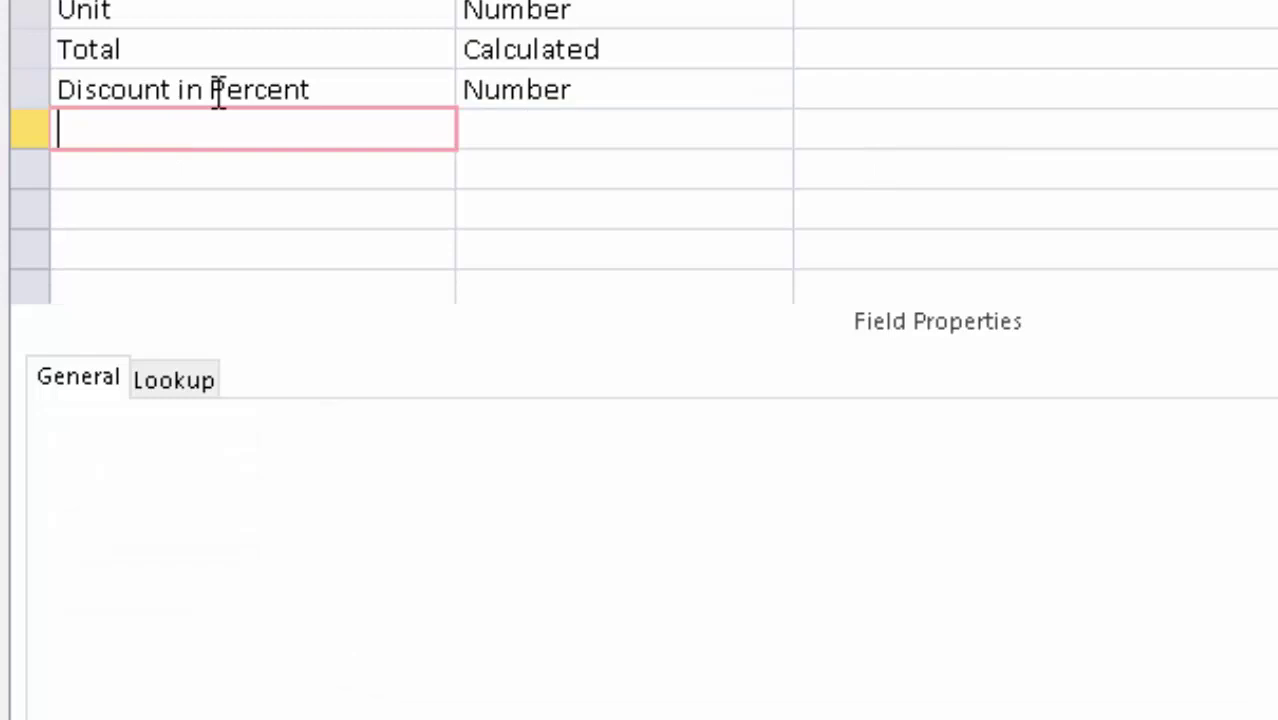
# Add Amount of Discount as a Calculated field with expression [Total]*[Discount in Percent].
pyautogui.write('Am')
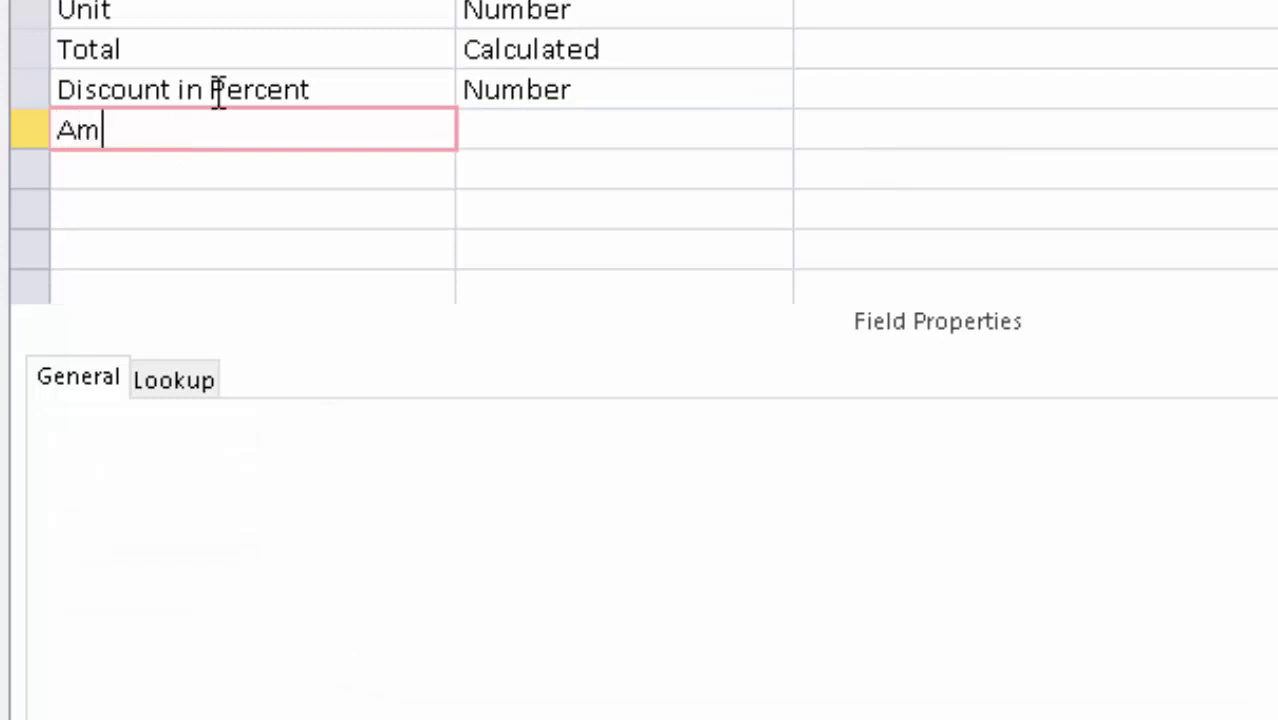
pyautogui.write('ount o')
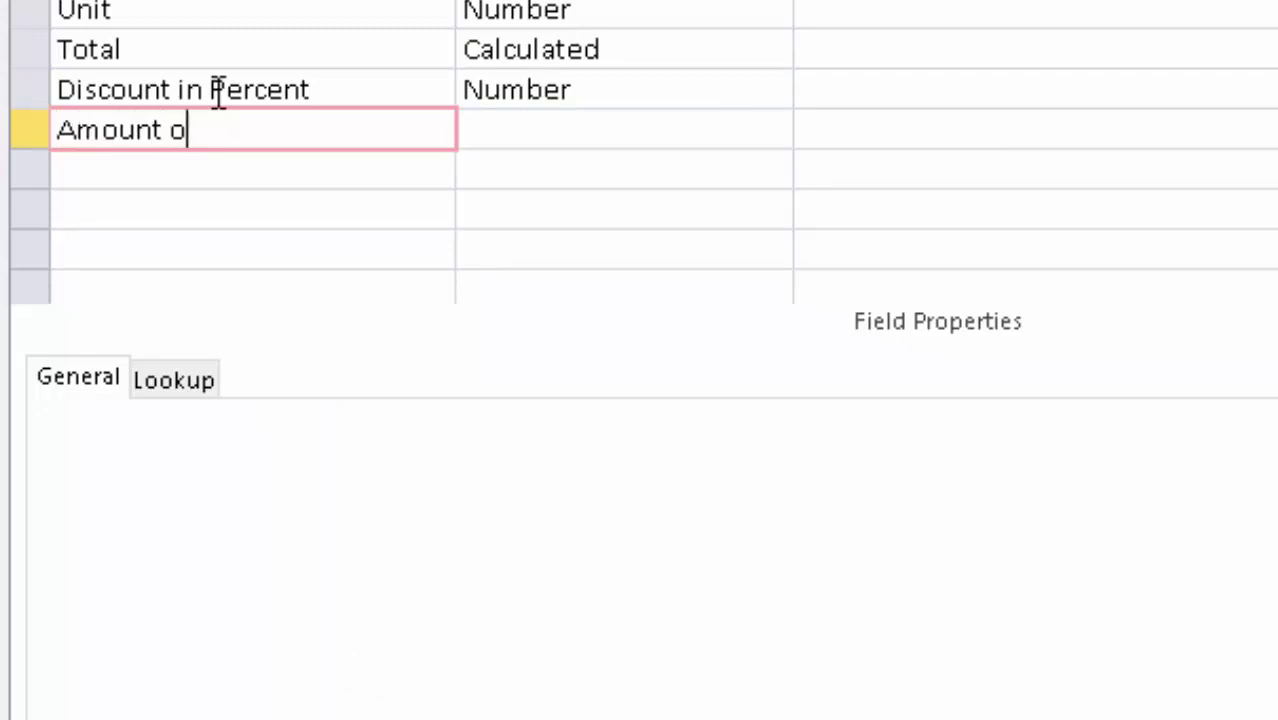
pyautogui.write('f Di')
pyautogui.write('sco')
pyautogui.write('unt')
pyautogui.press('Tab')
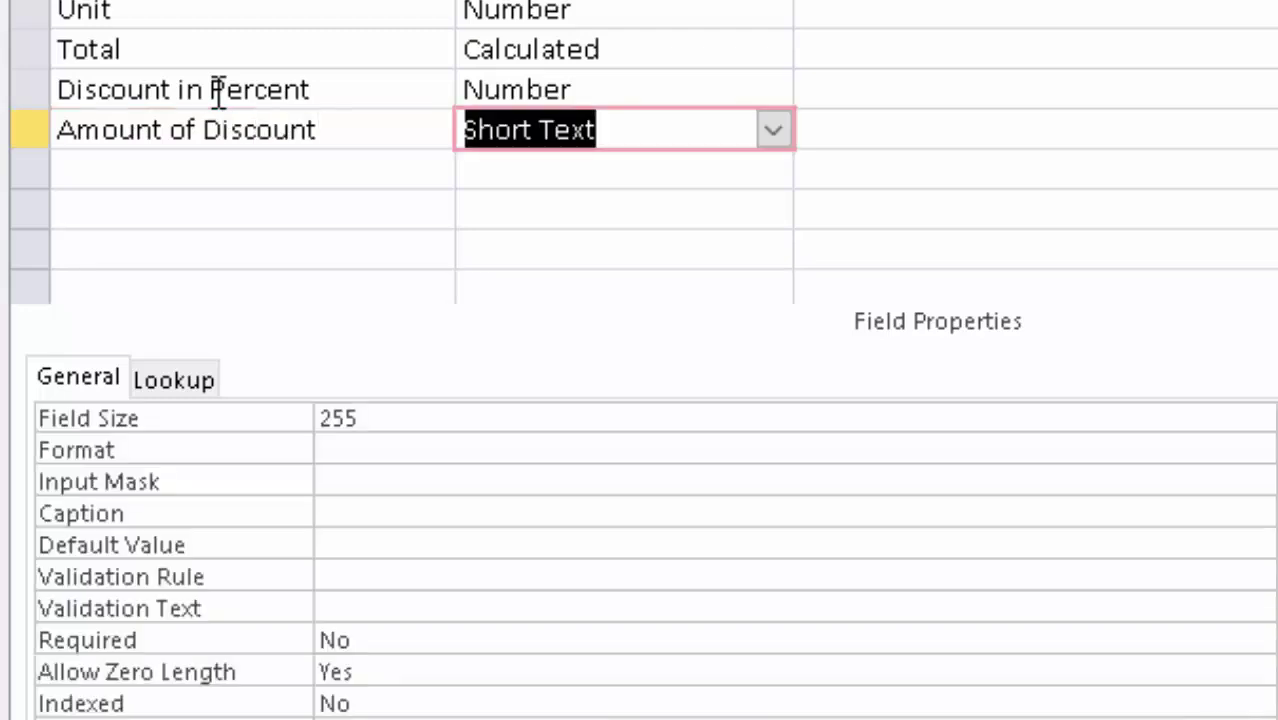
pyautogui.click(774, 133)
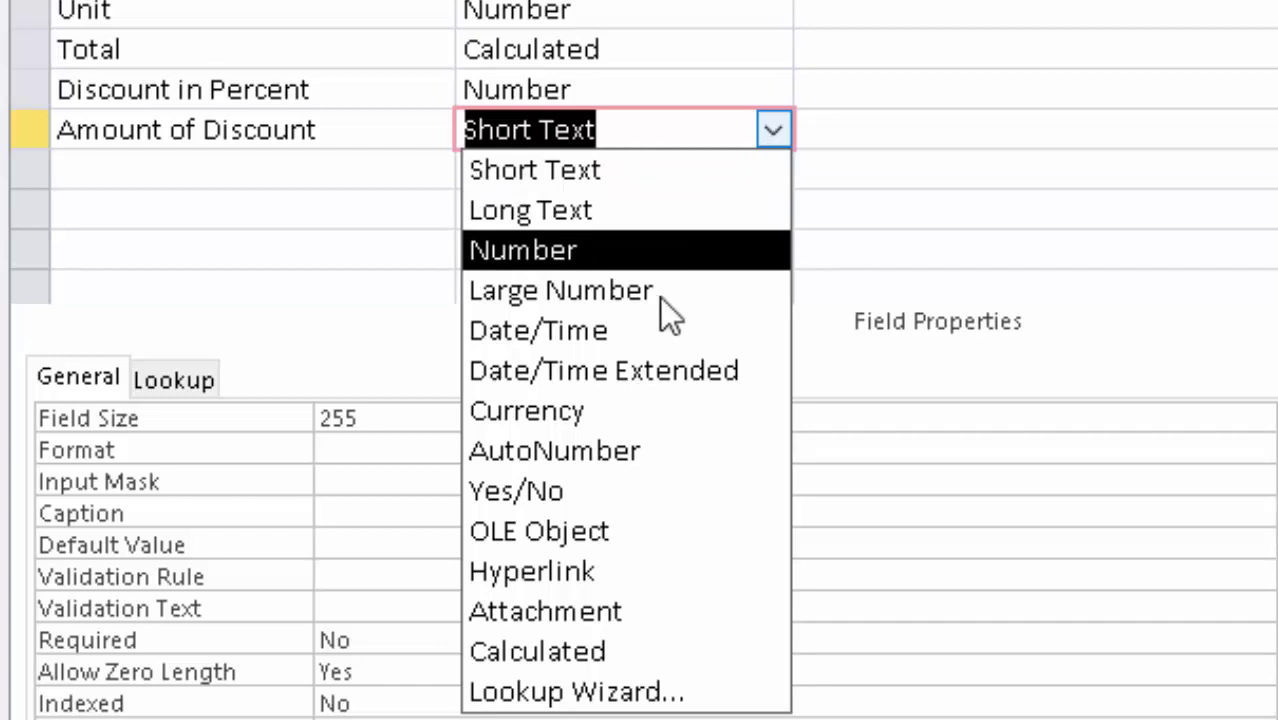
pyautogui.click(540, 651)
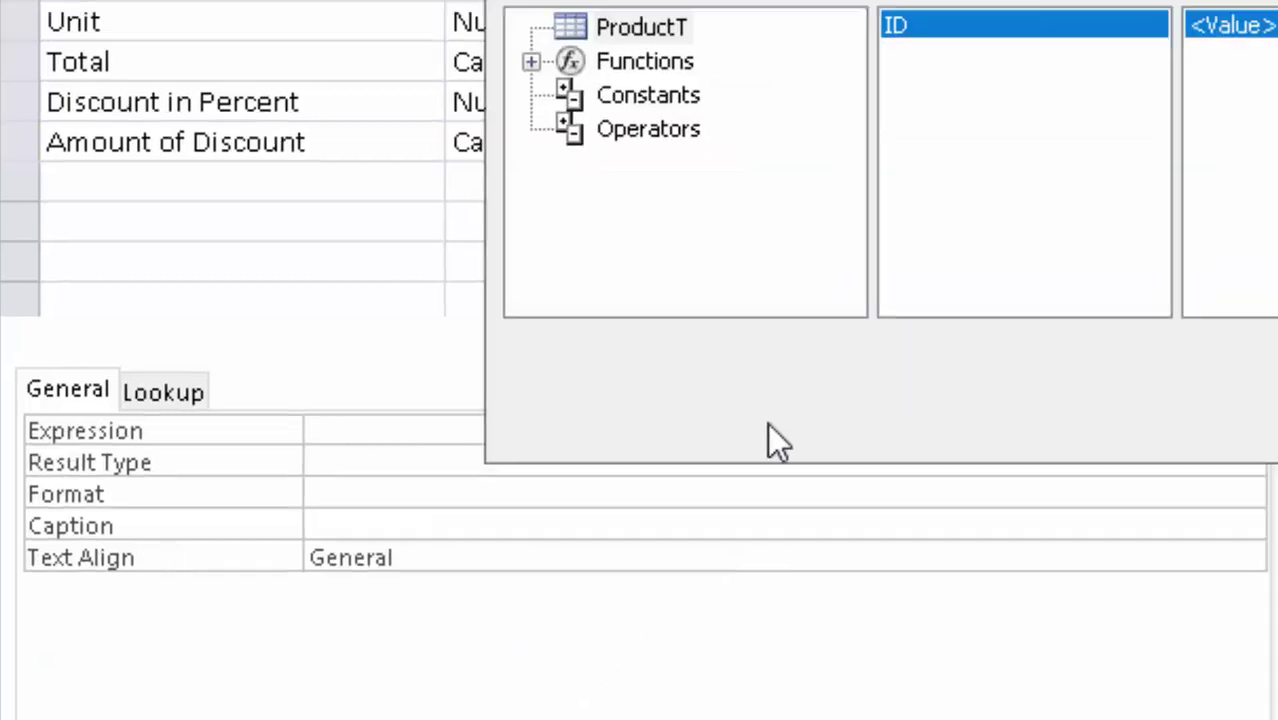
pyautogui.write('[T')
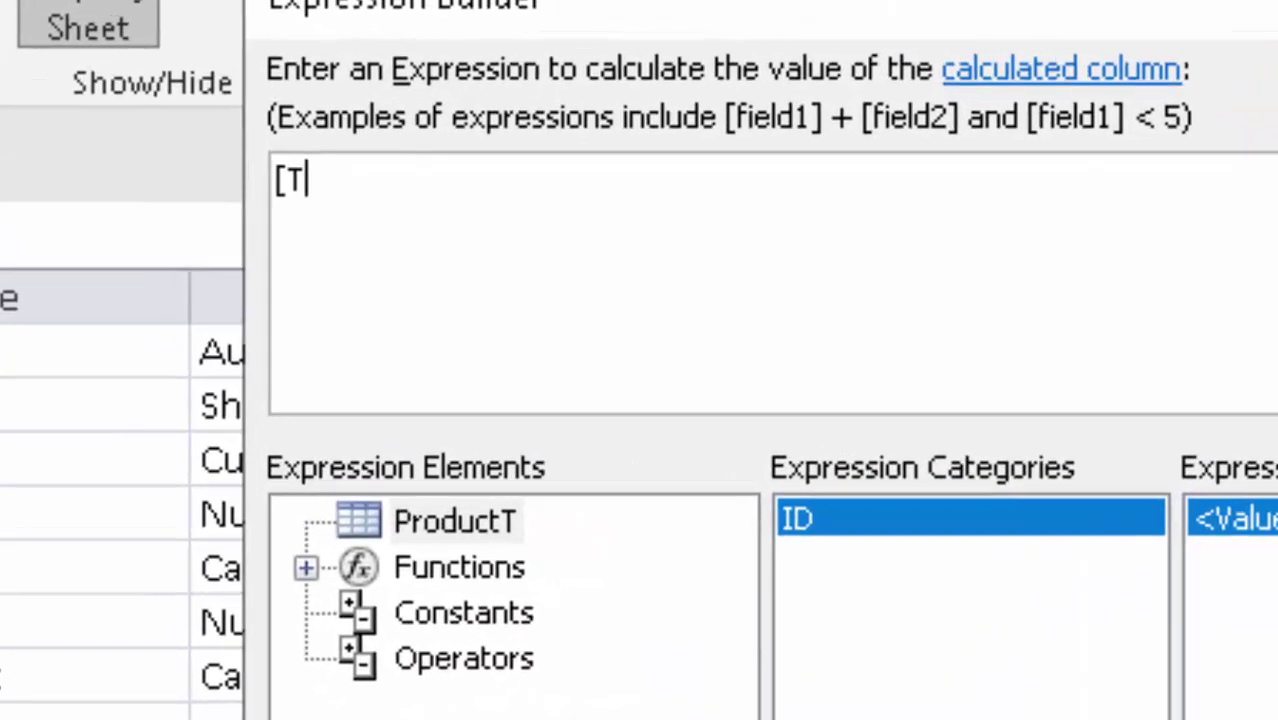
pyautogui.write('otal')
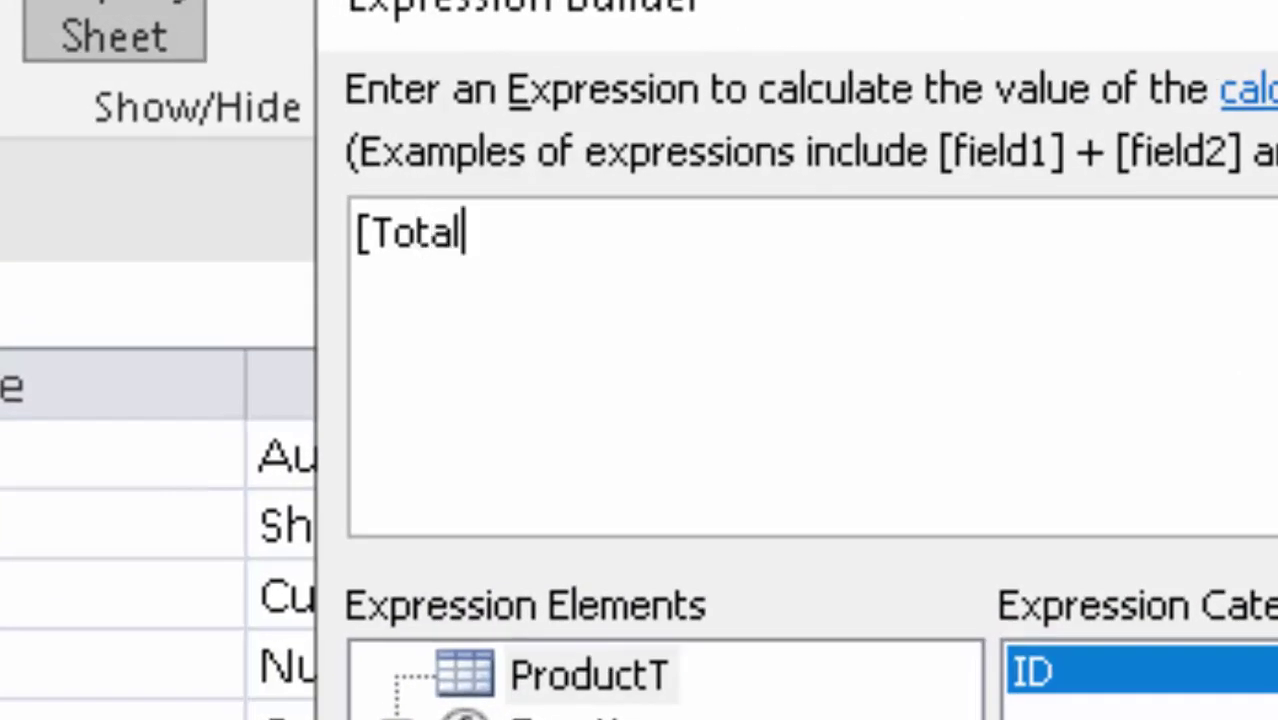
pyautogui.write(']*')
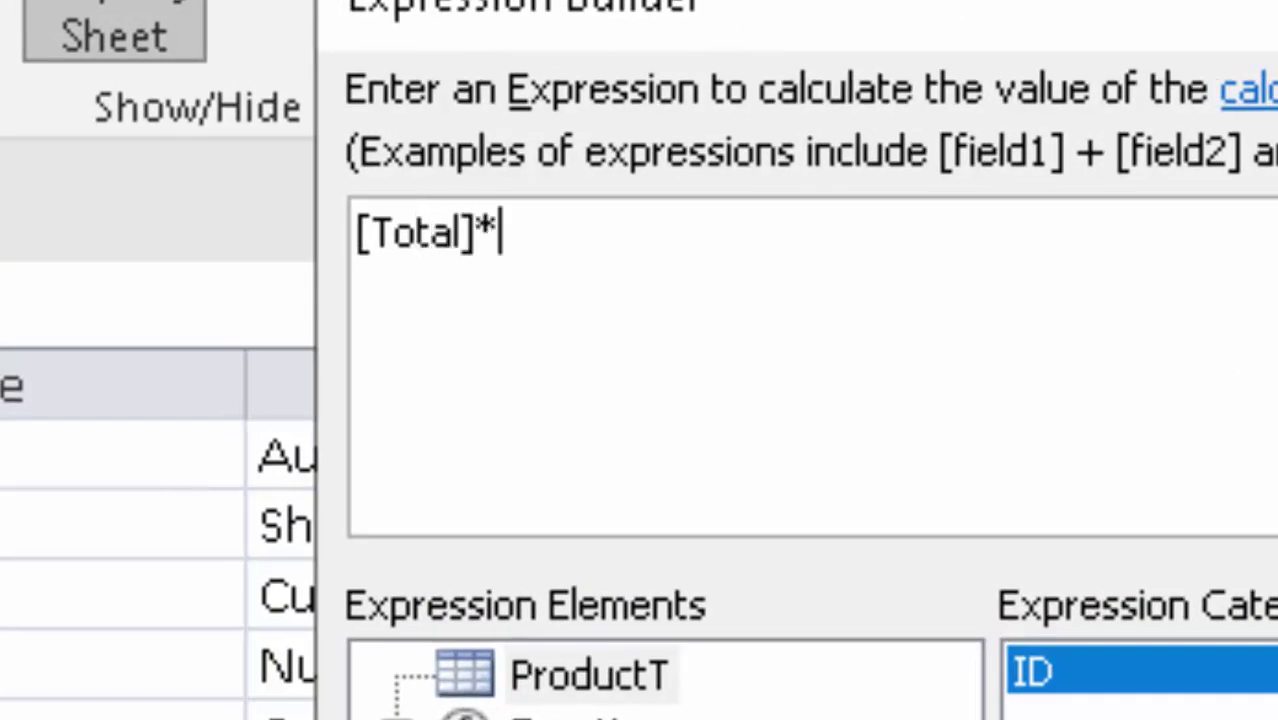
pyautogui.write('[')
pyautogui.write('Disc')
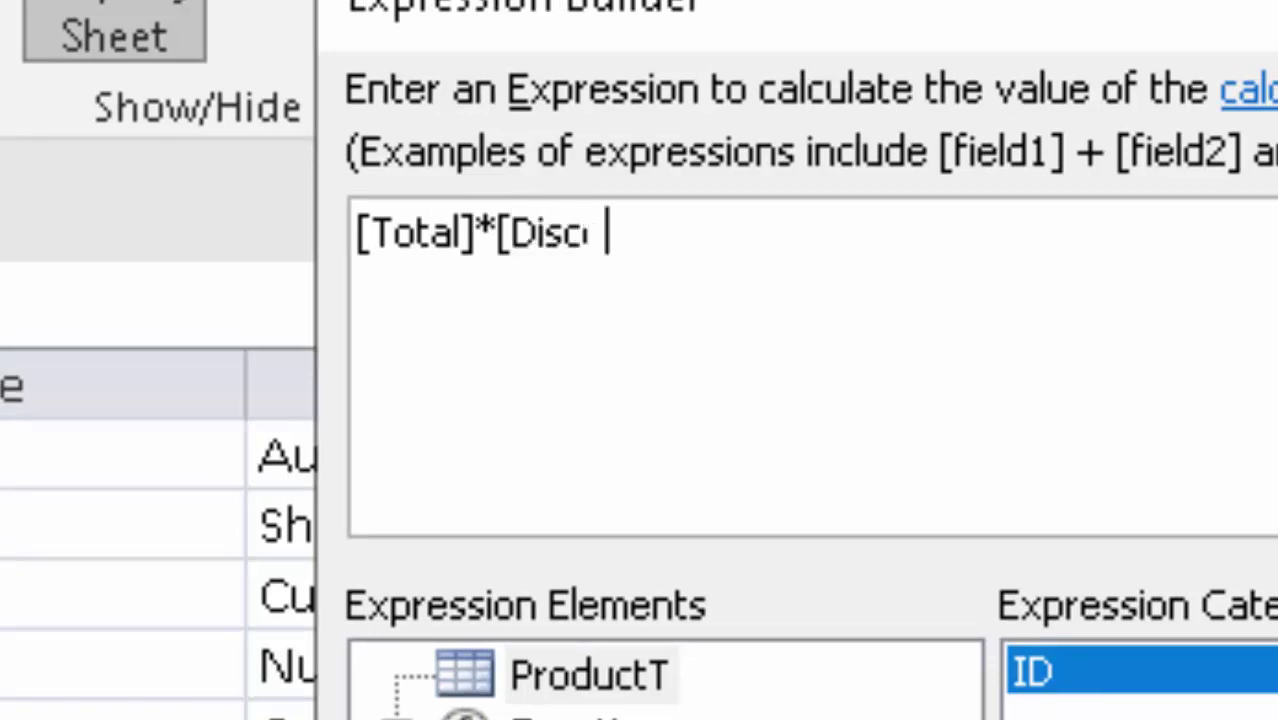
pyautogui.write('ount')
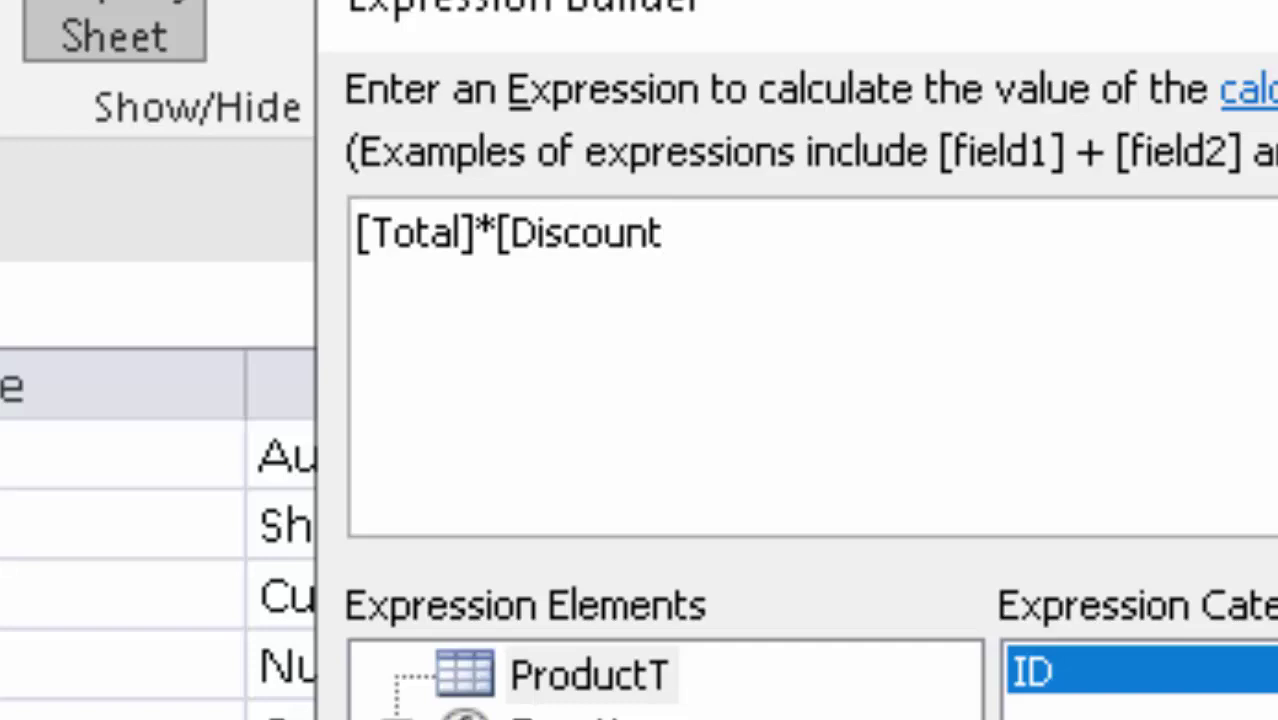
pyautogui.write('in ')
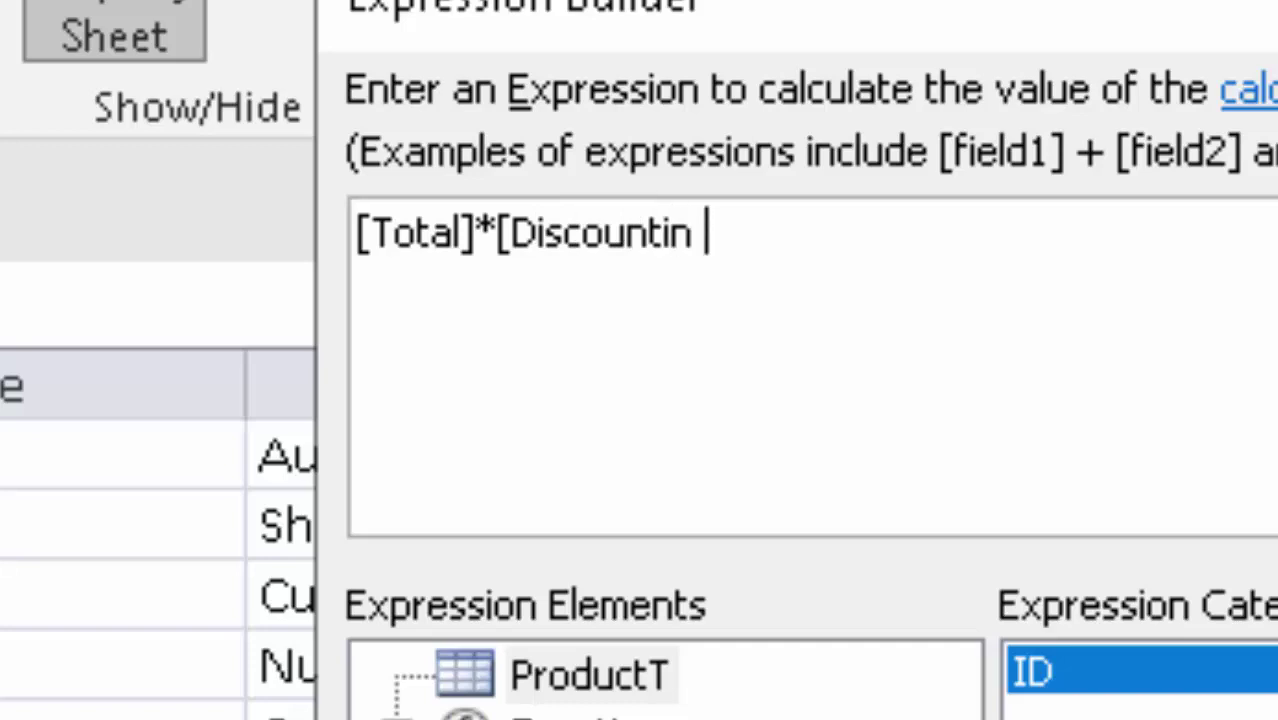
pyautogui.write('Perc')
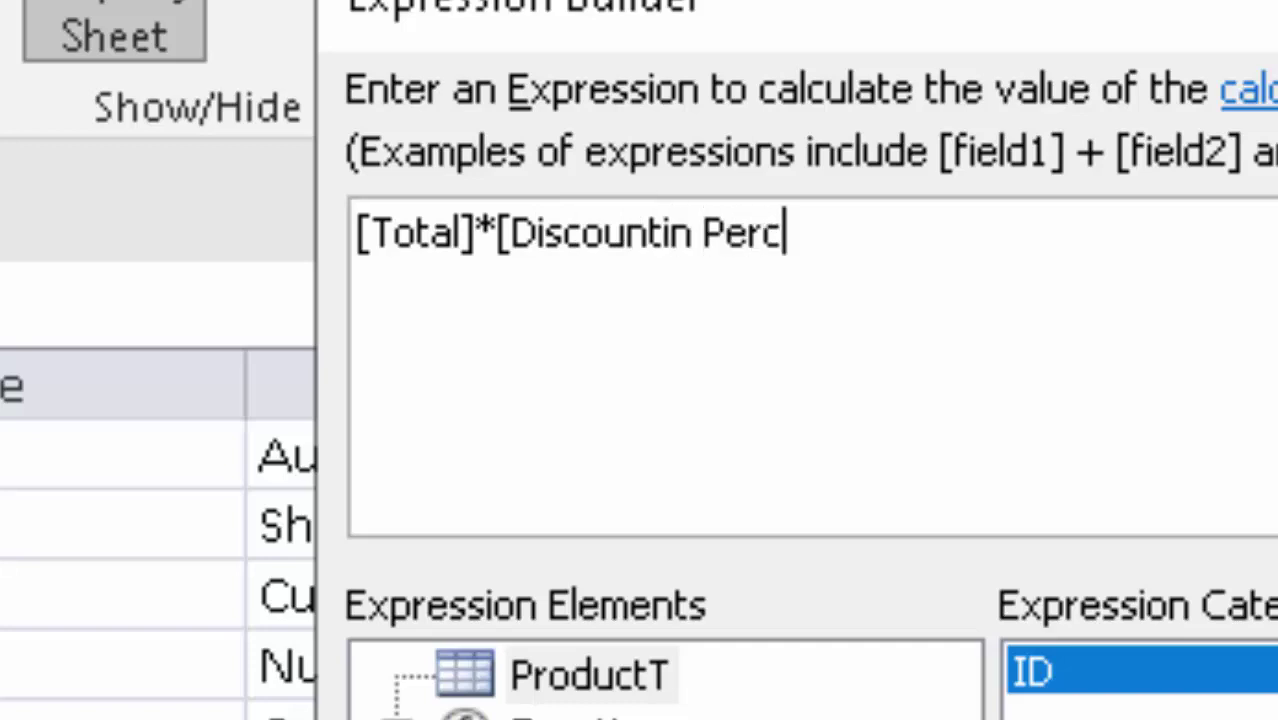
pyautogui.write('ent]')
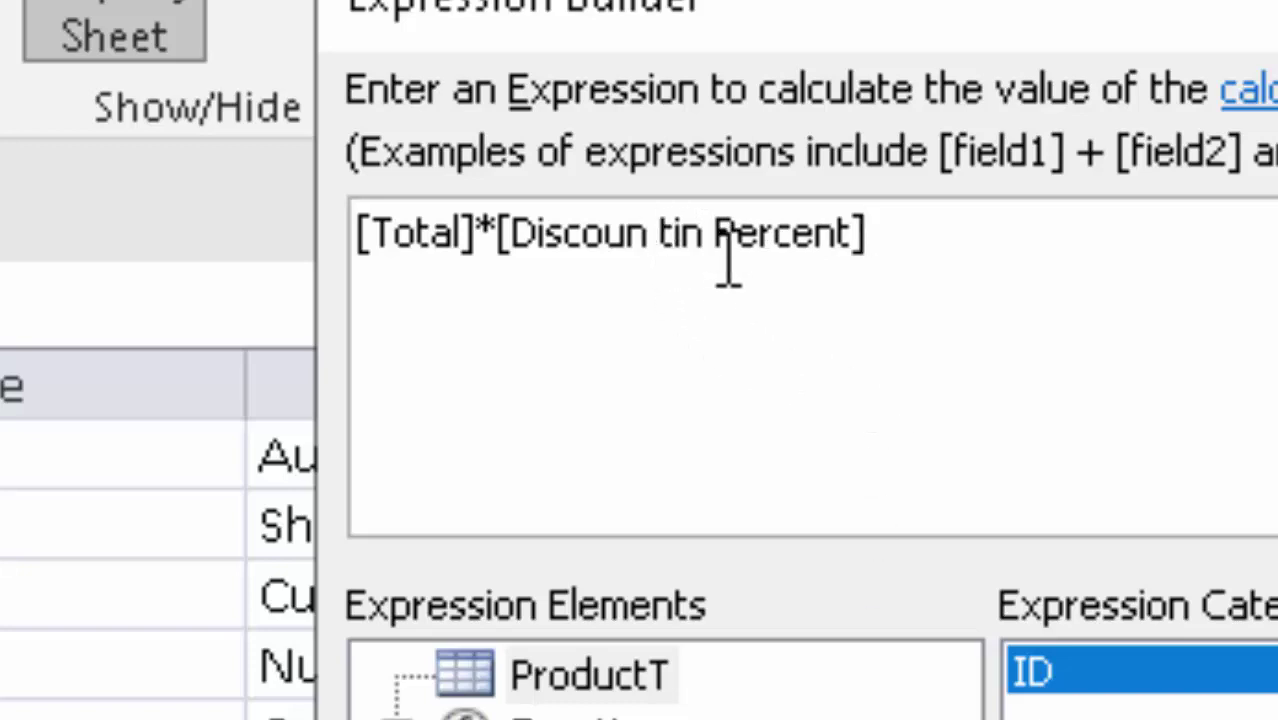
pyautogui.press('Delete')
pyautogui.press('BackSpace')
pyautogui.write('t')
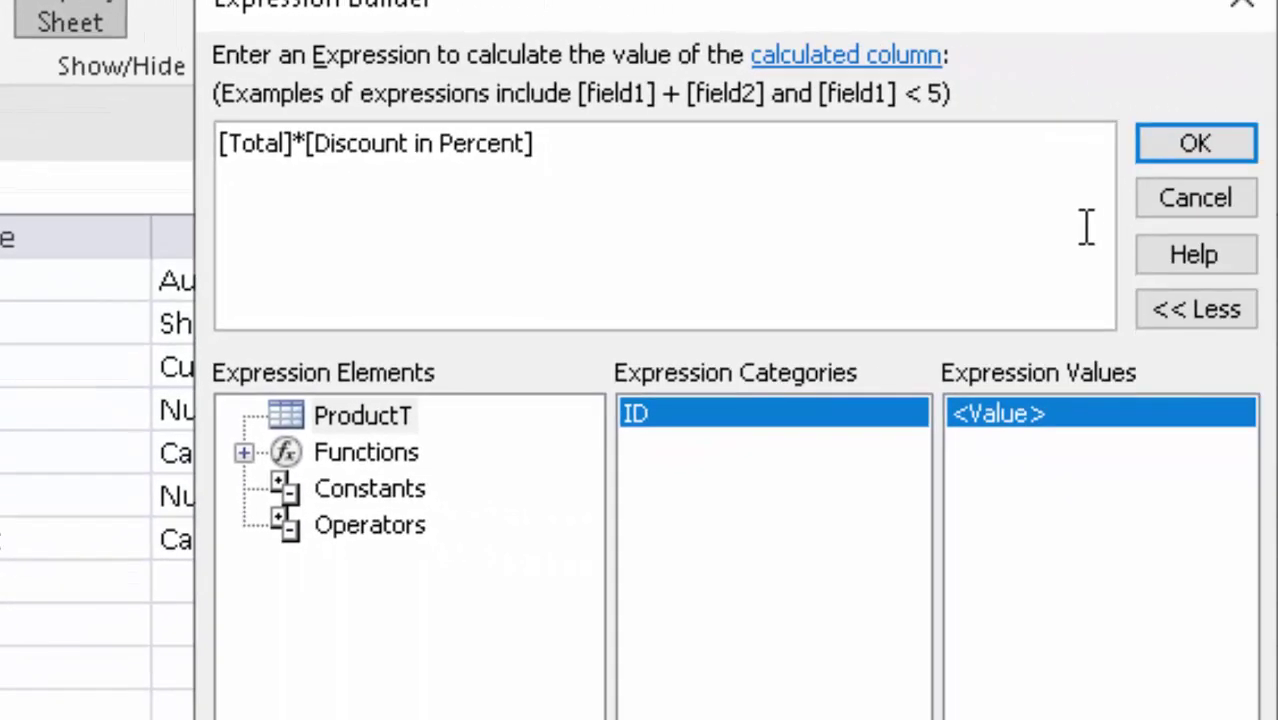
pyautogui.click(1214, 146)
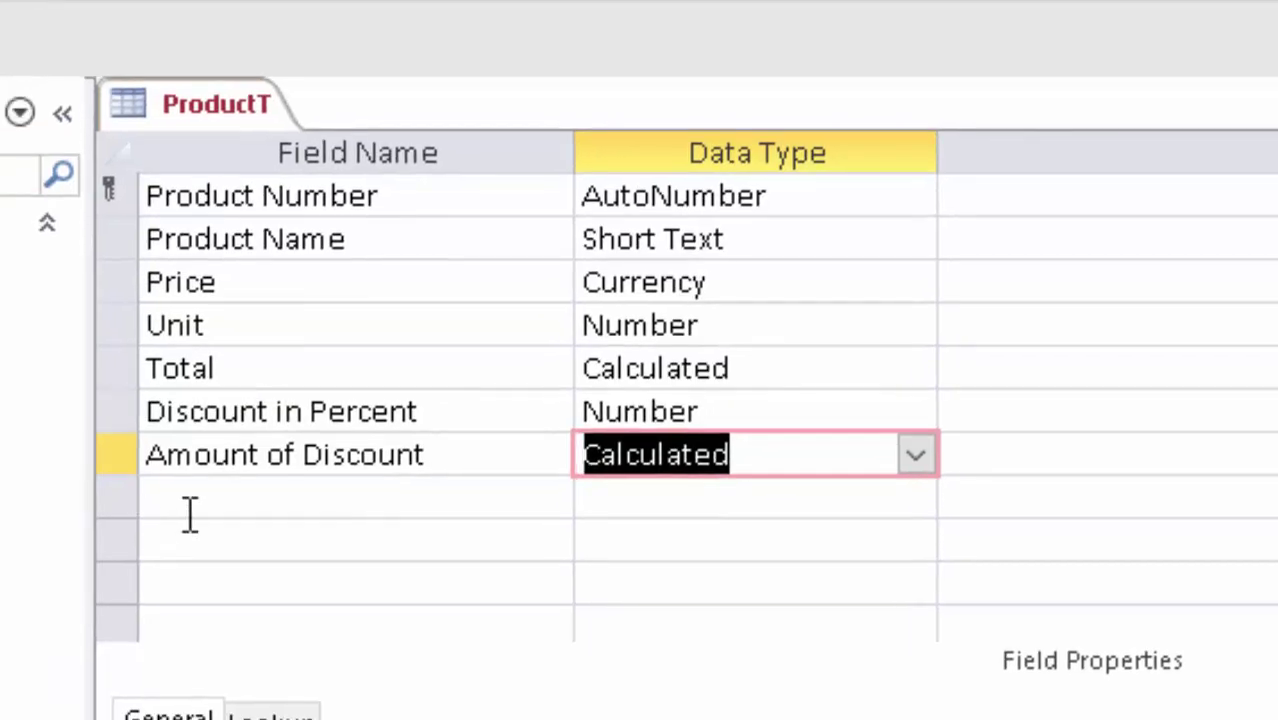
pyautogui.click(200, 500)
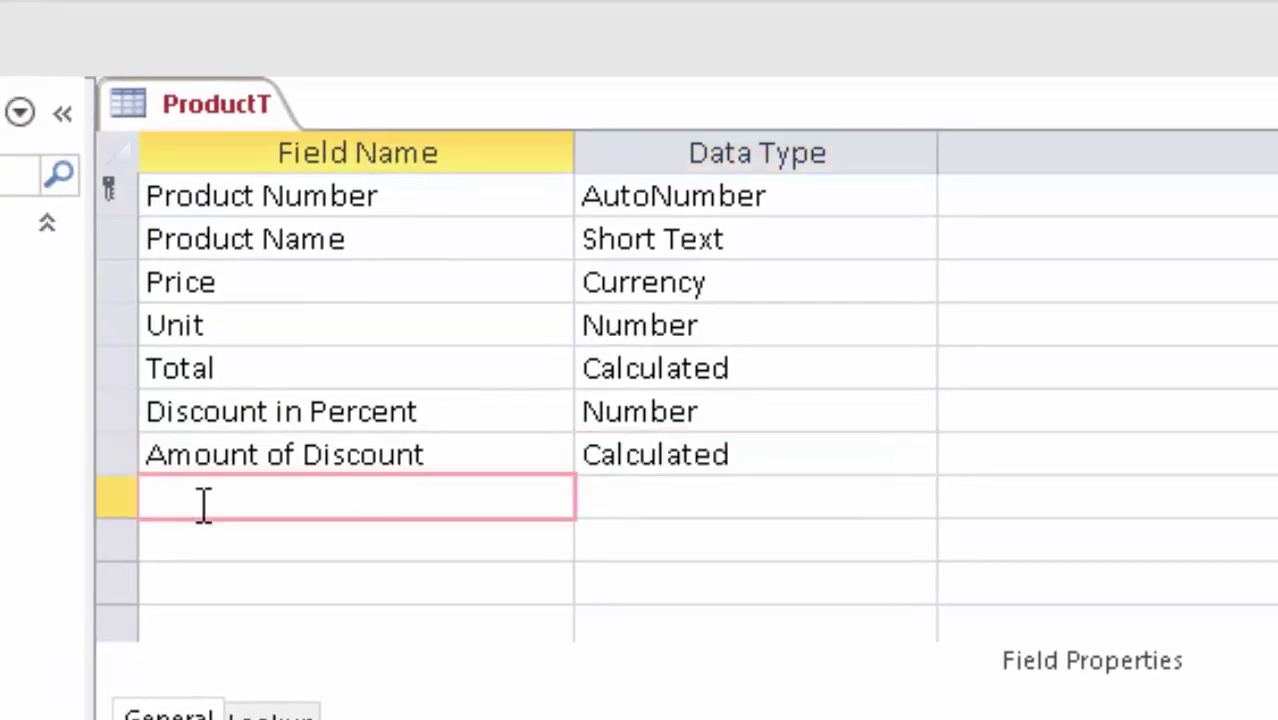
# Add Final Payable Amount as a Calculated field with expression [Total]-[Amount of Discount].
pyautogui.write('Fin')
pyautogui.write('al P')
pyautogui.write('ayab')
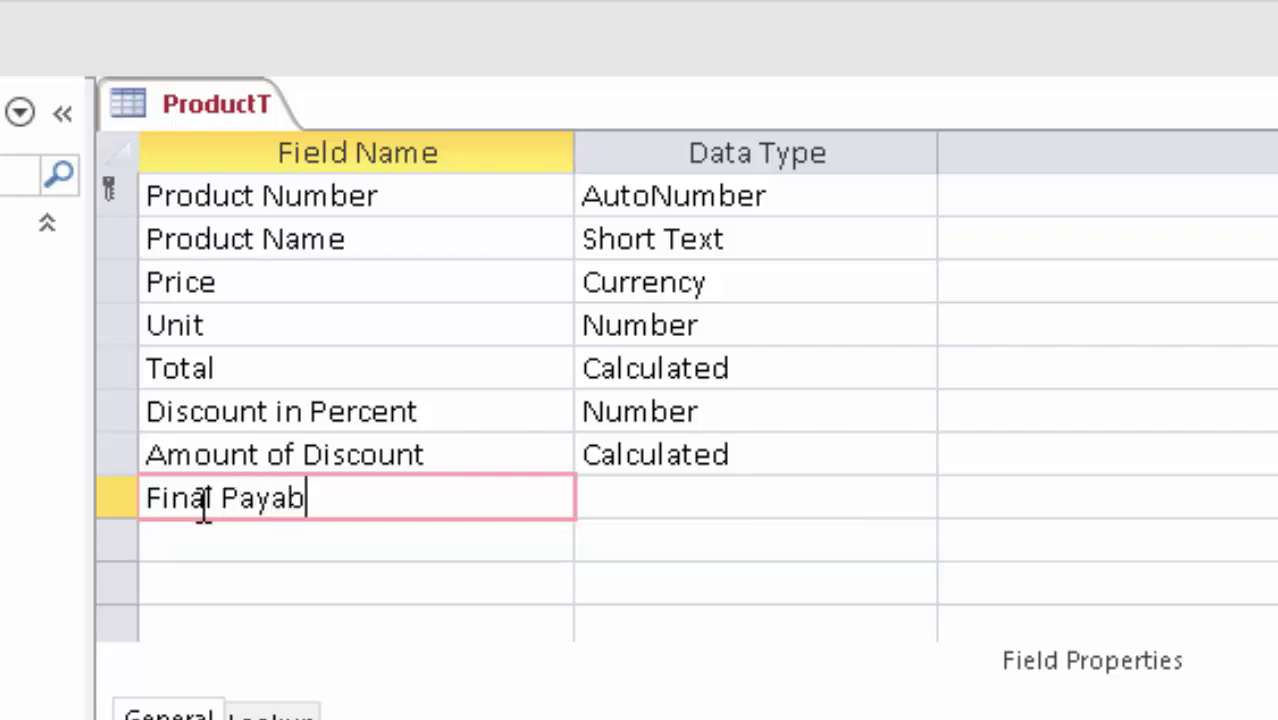
pyautogui.write('le A')
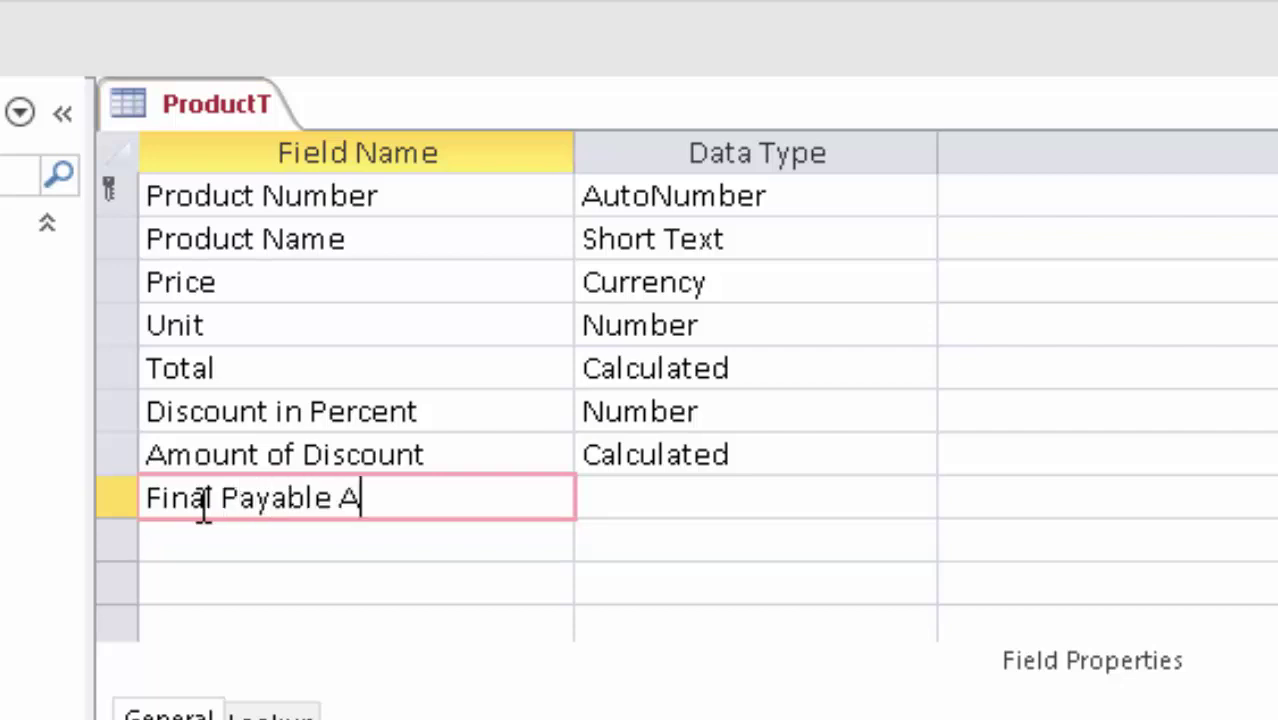
pyautogui.write('mount')
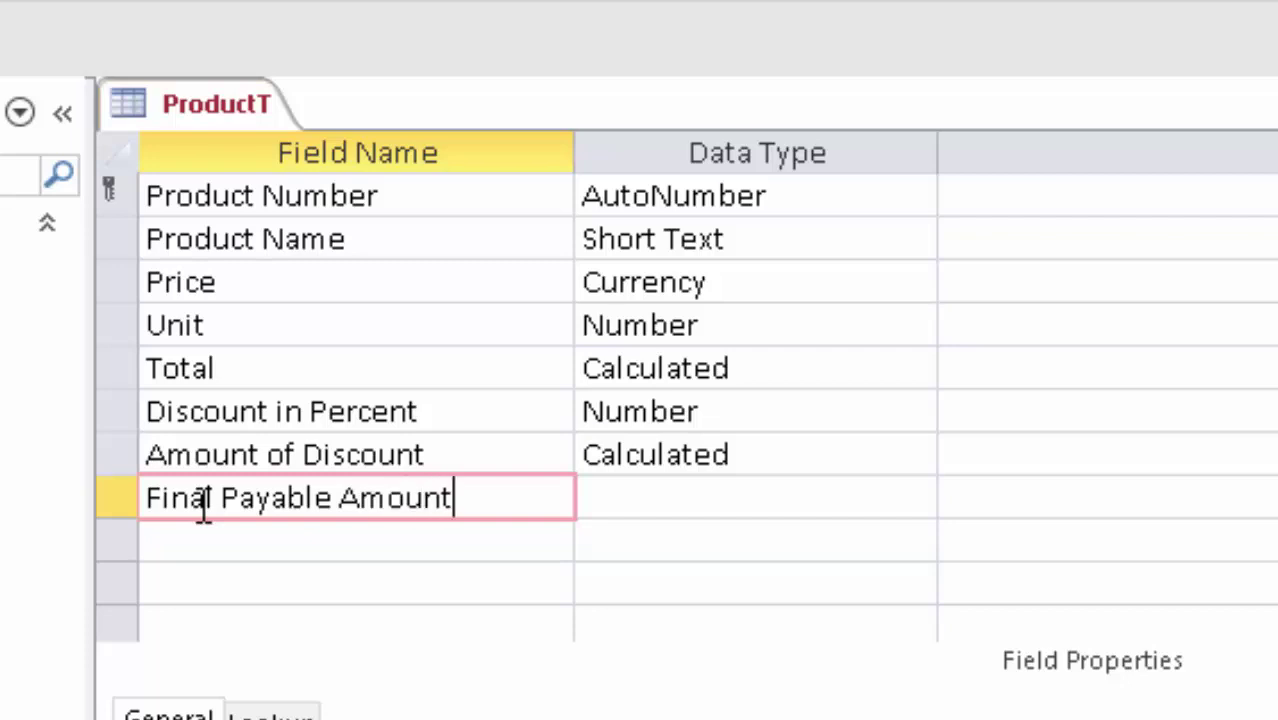
pyautogui.press('Tab')
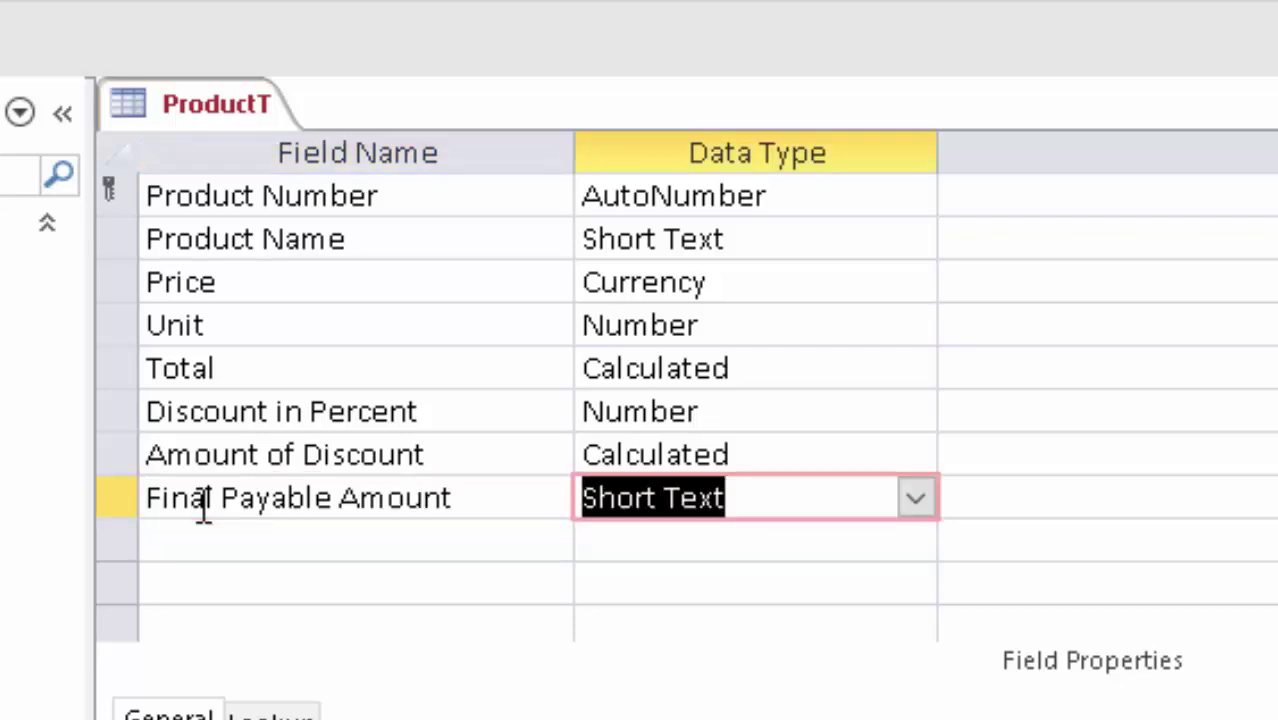
pyautogui.click(913, 497)
pyautogui.click(680, 712)
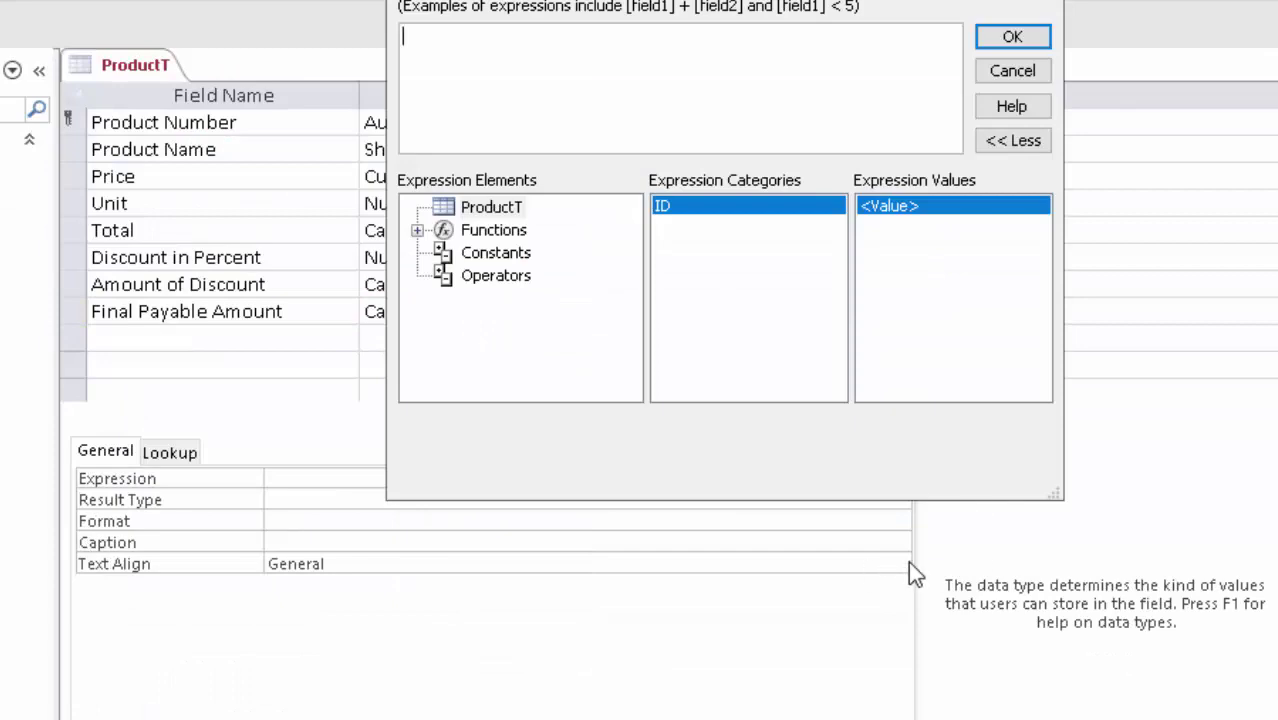
pyautogui.write('[')
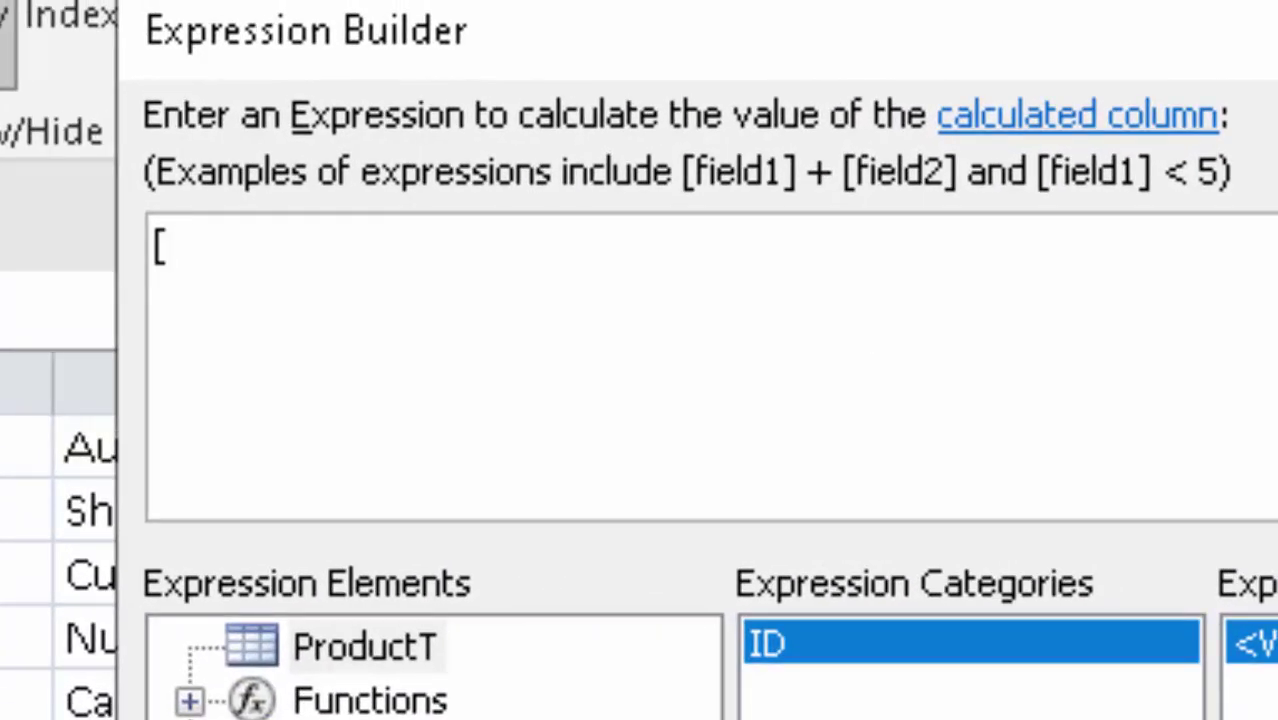
pyautogui.write('To')
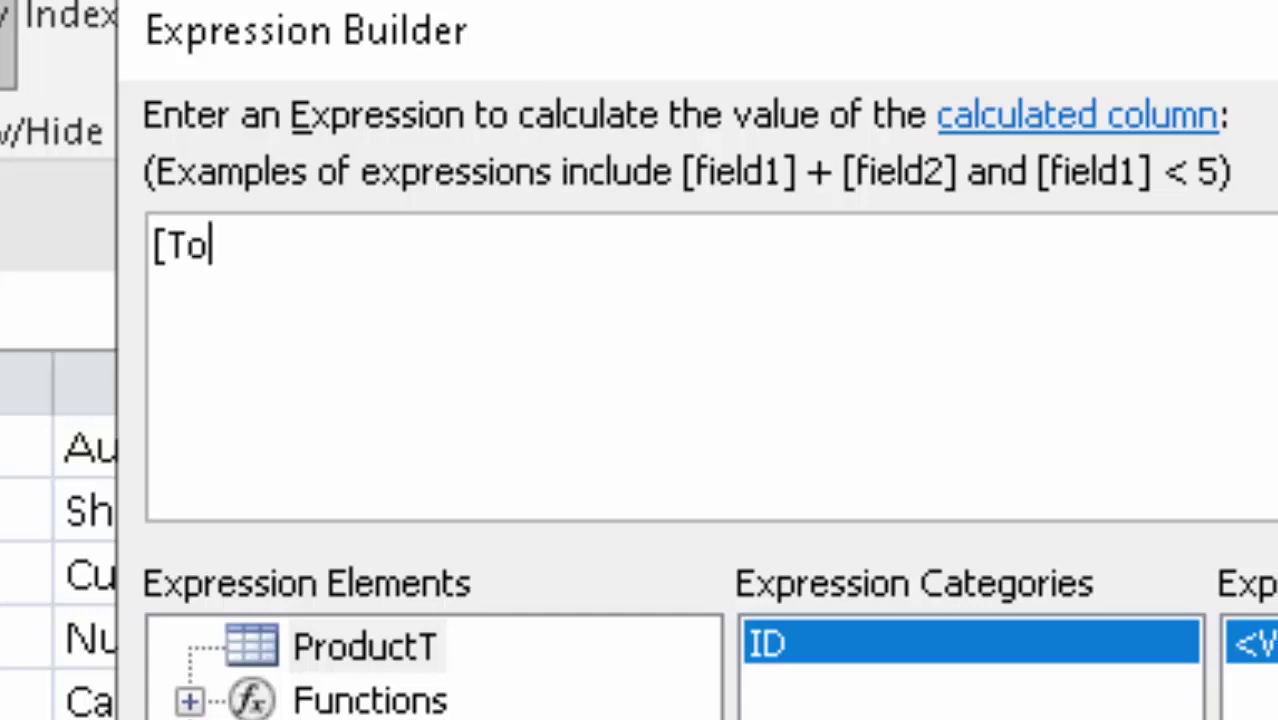
pyautogui.write('tal]-')
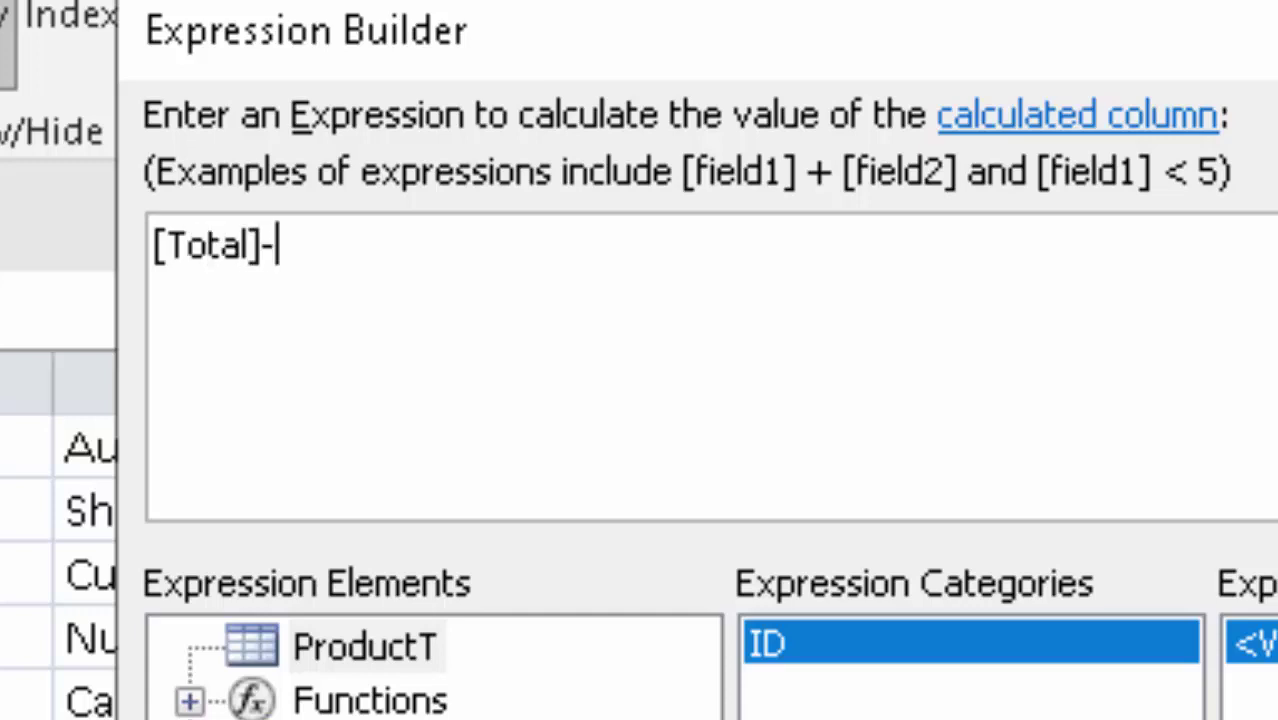
pyautogui.write('[')
pyautogui.write('Amoun')
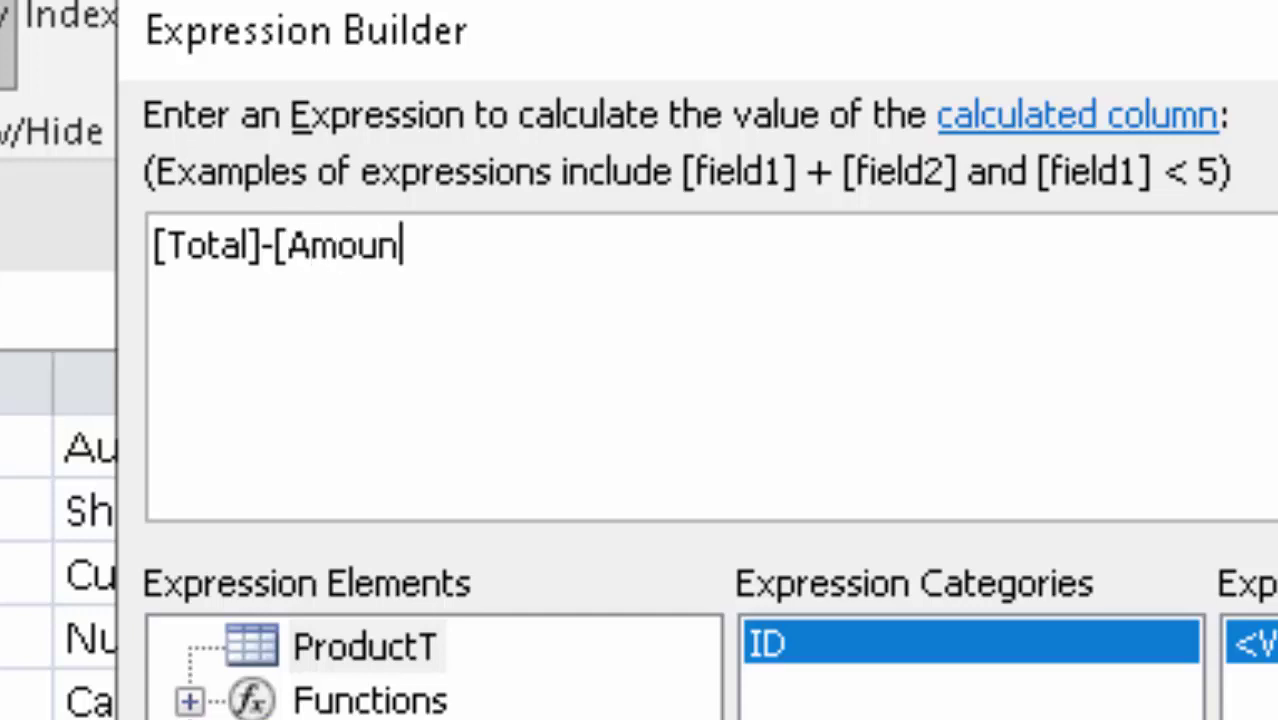
pyautogui.write('t of ')
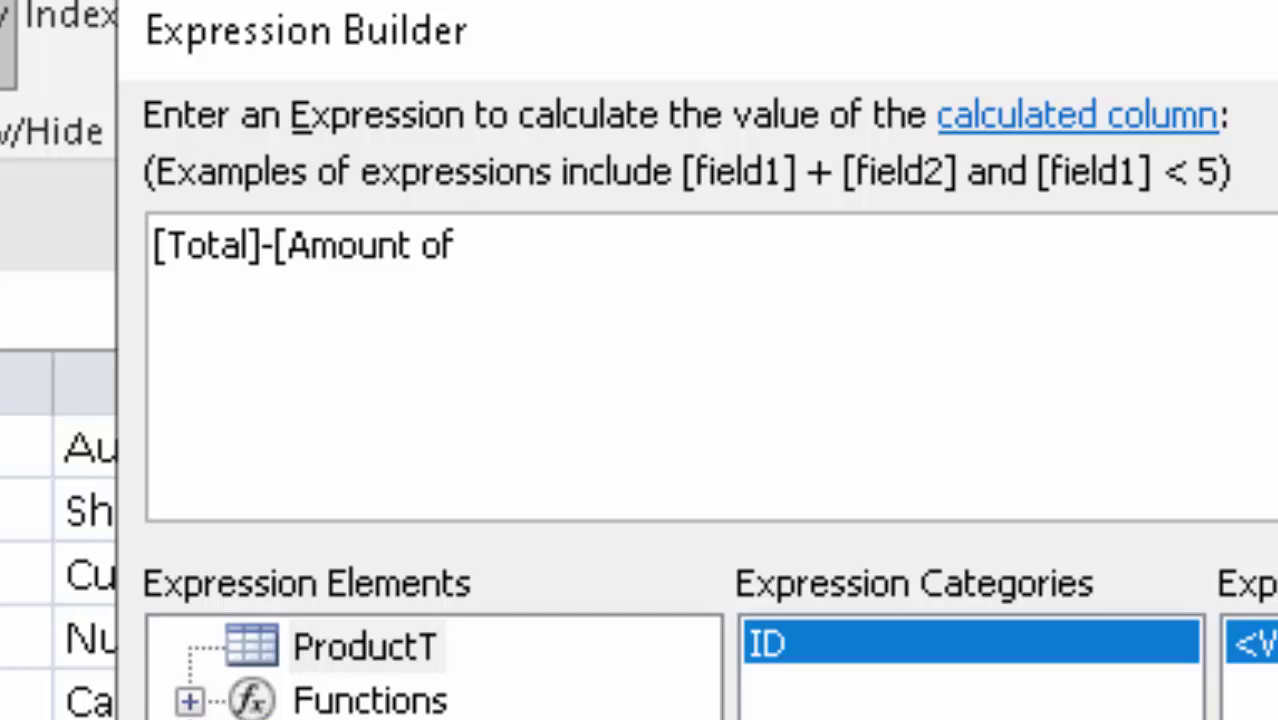
pyautogui.write('Discv')
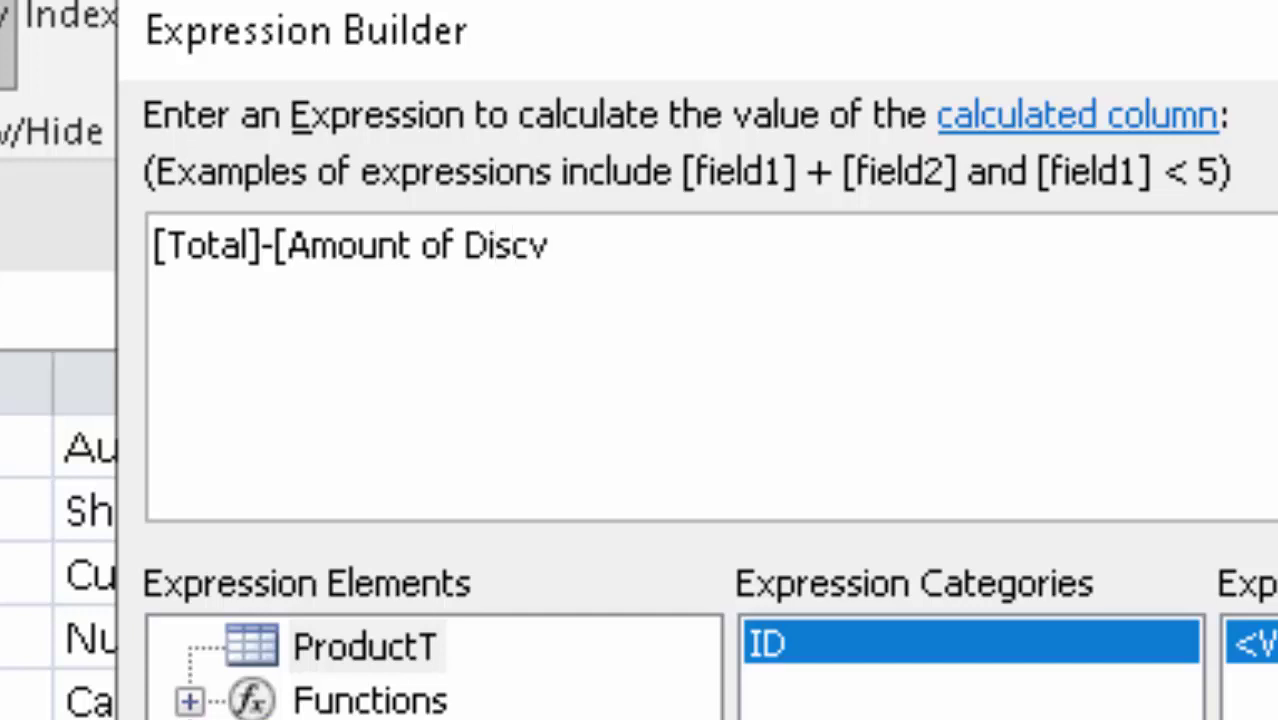
pyautogui.press('BackSpace')
pyautogui.write('ou')
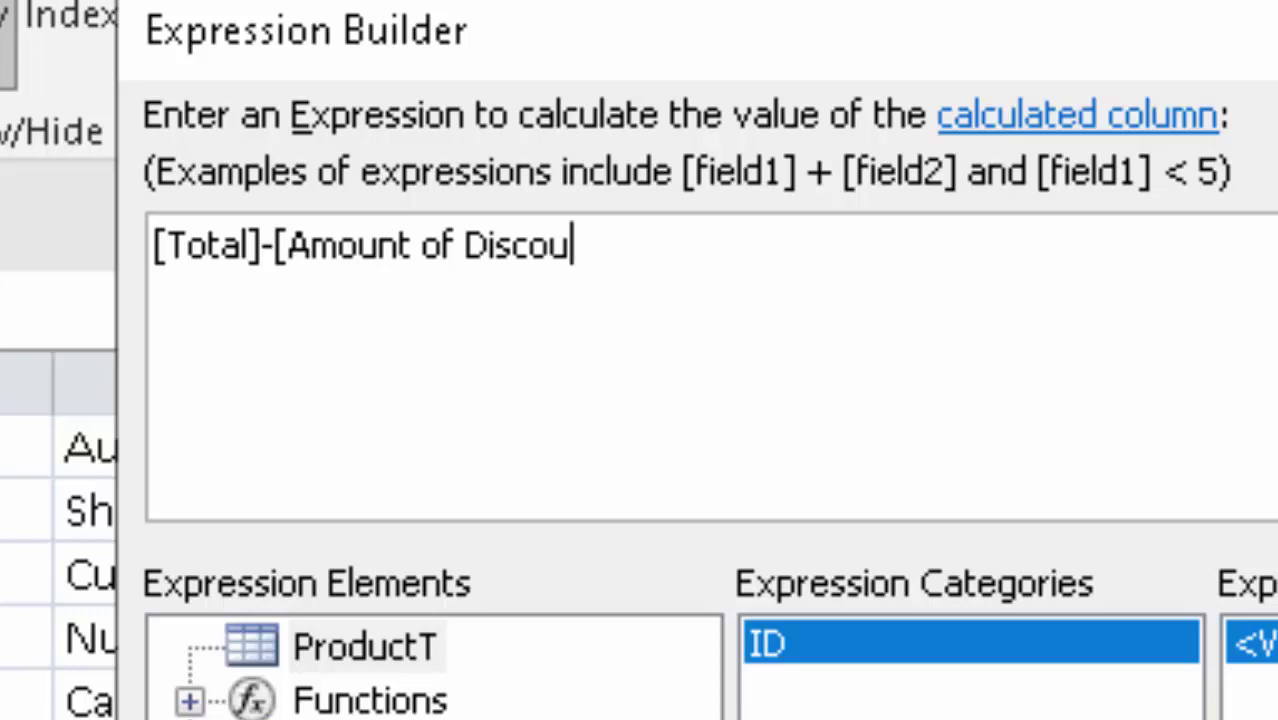
pyautogui.write('nt]')
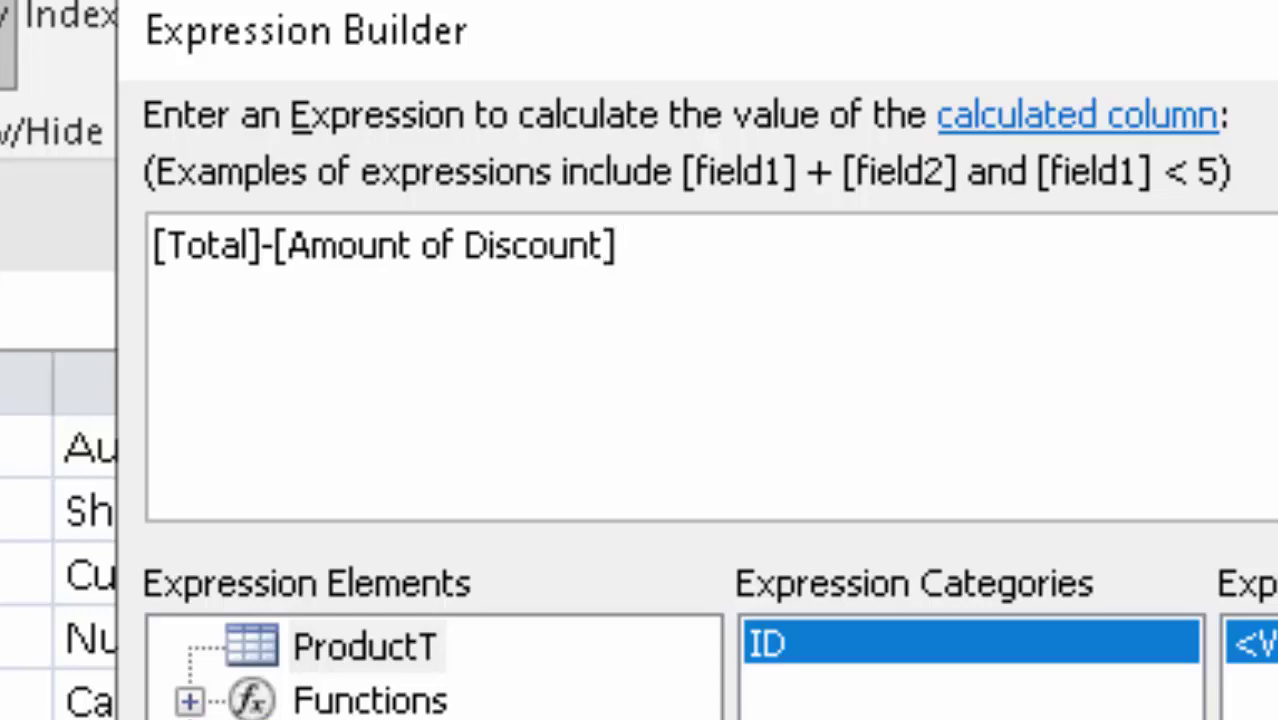
pyautogui.press('Return')
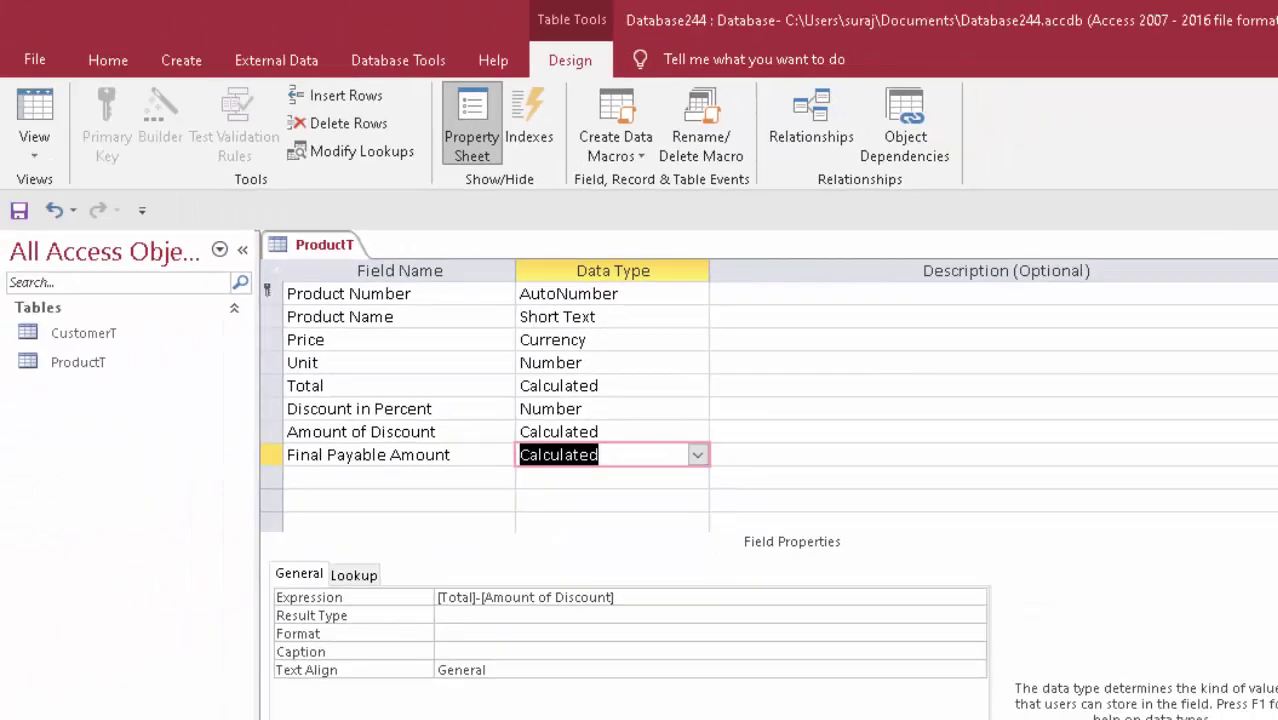
# Insert a Number field 'Customer Id' above Product Name in ProductT, then save and view the datasheet.
pyautogui.rightClick(281, 312)
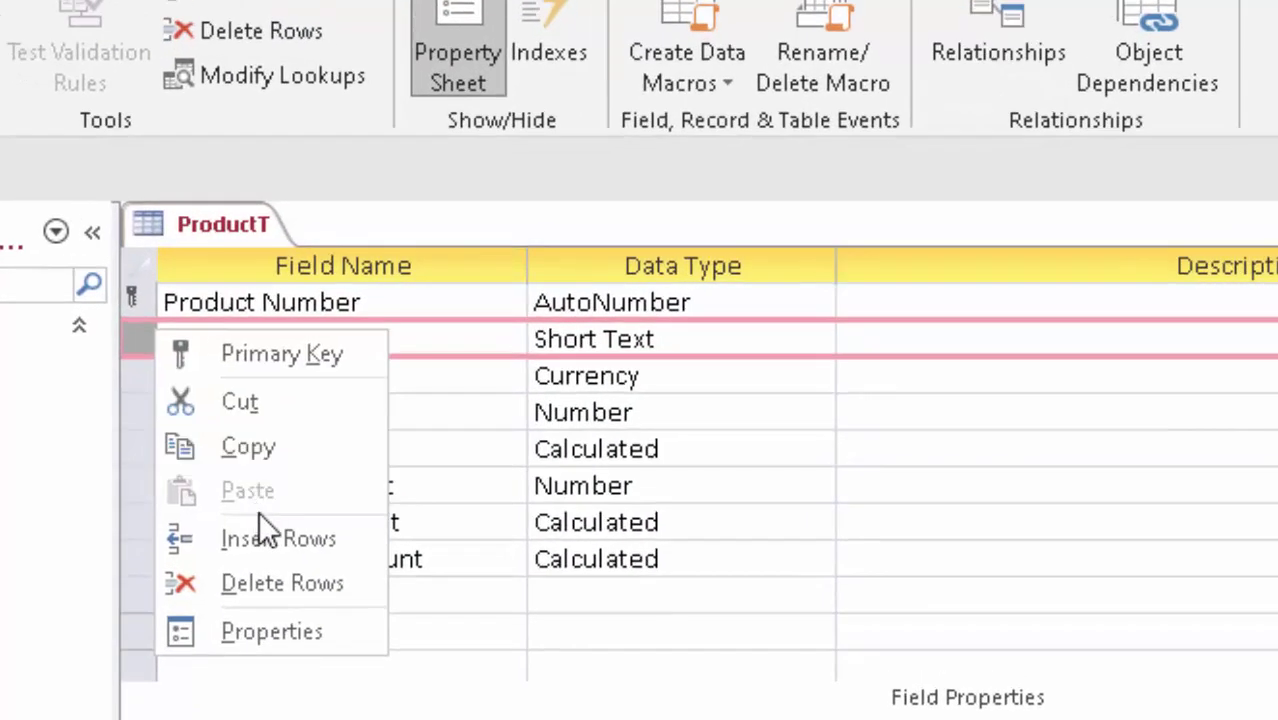
pyautogui.click(265, 540)
pyautogui.click(236, 340)
pyautogui.write('Cu')
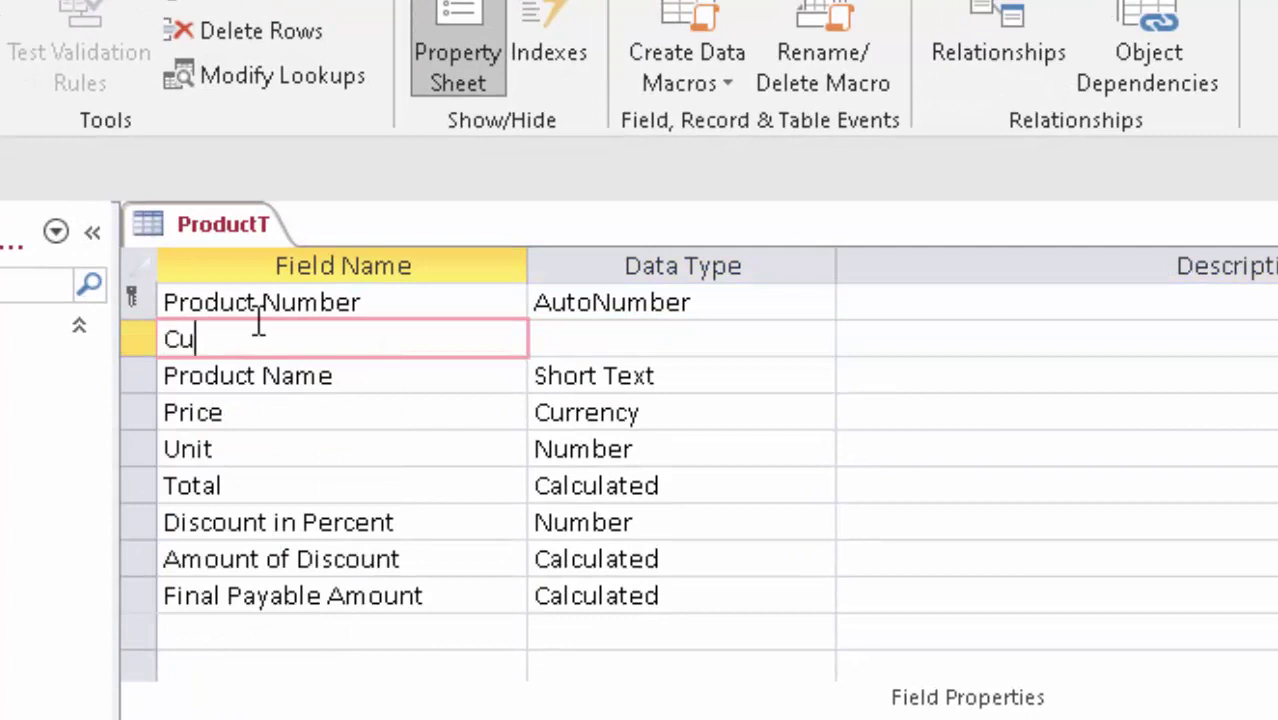
pyautogui.write('stome')
pyautogui.write('r Id')
pyautogui.click(692, 341)
pyautogui.click(817, 343)
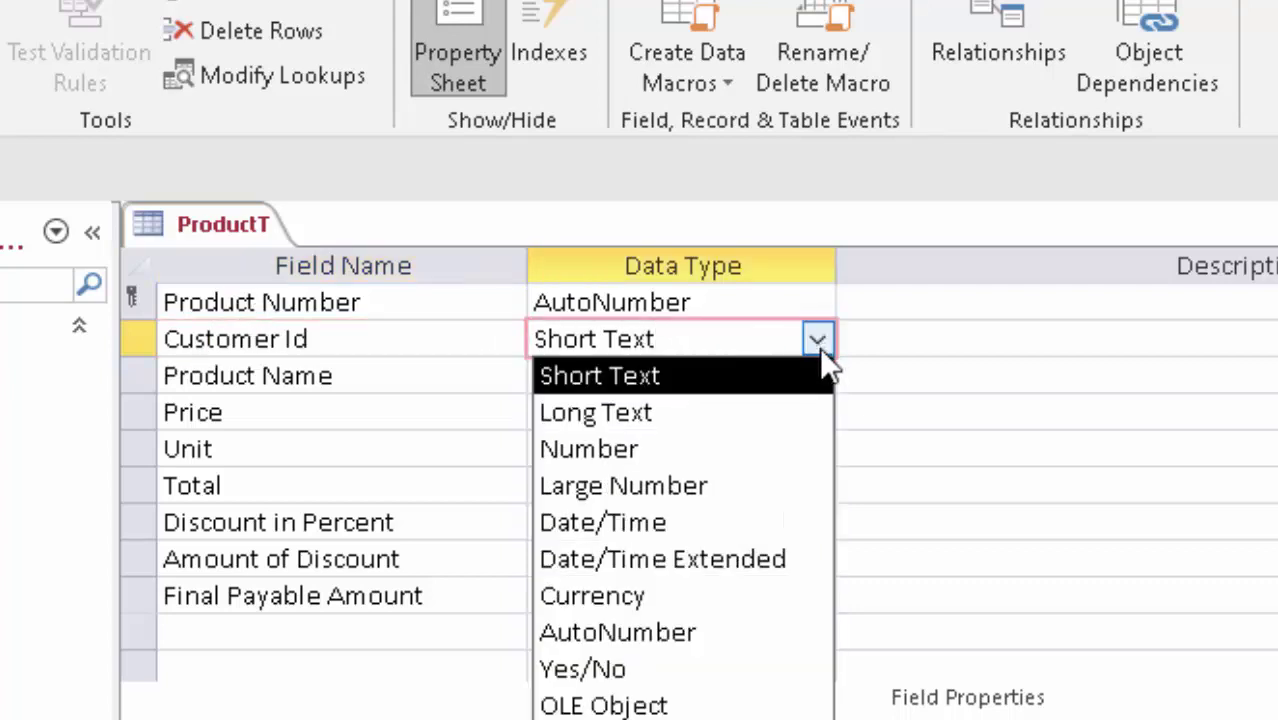
pyautogui.click(736, 447)
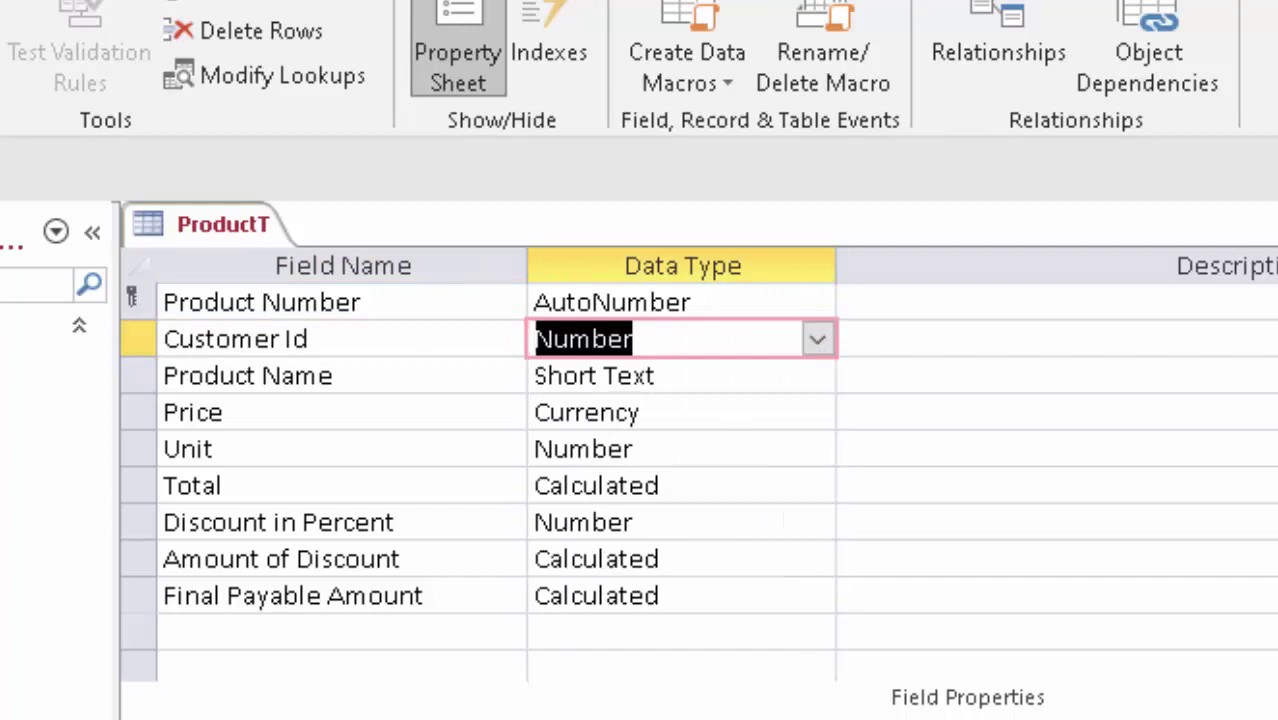
pyautogui.press('Return')
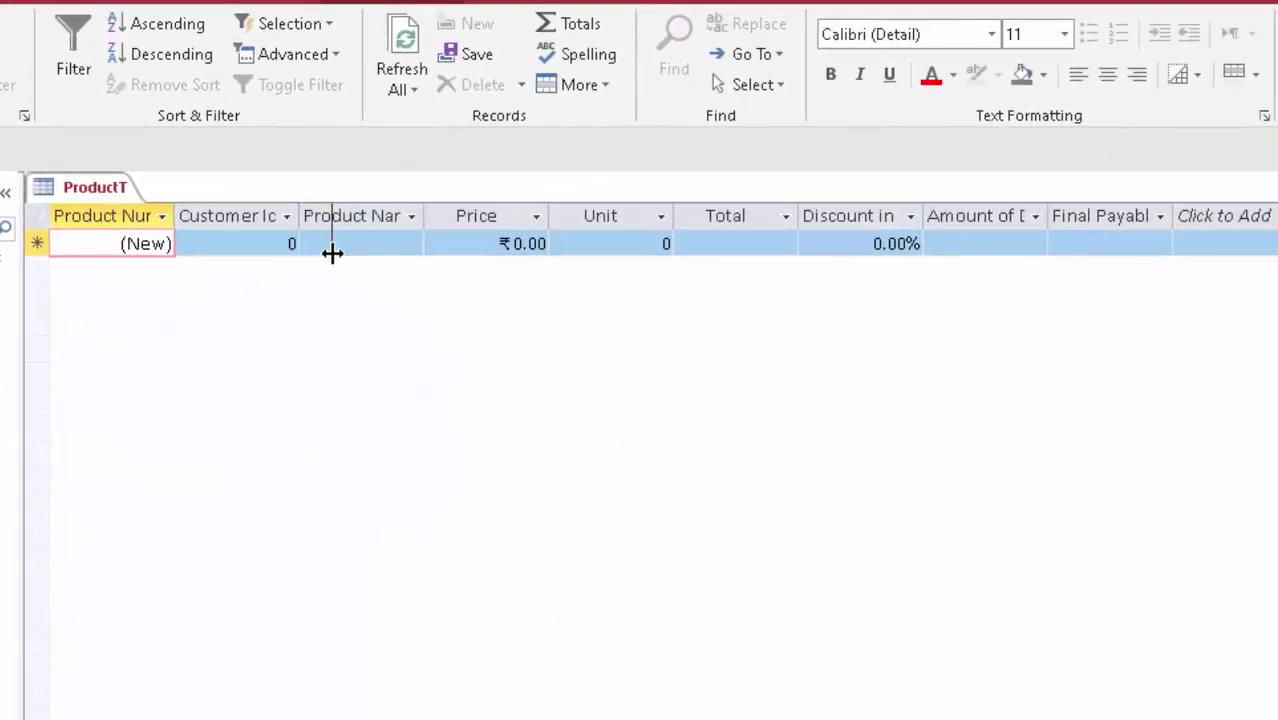
# Widen the Customer Id and Product Number columns and go to the first record's Customer Id cell.
pyautogui.moveTo(332, 253); pyautogui.dragTo(330, 253)
pyautogui.moveTo(174, 212); pyautogui.dragTo(222, 267)
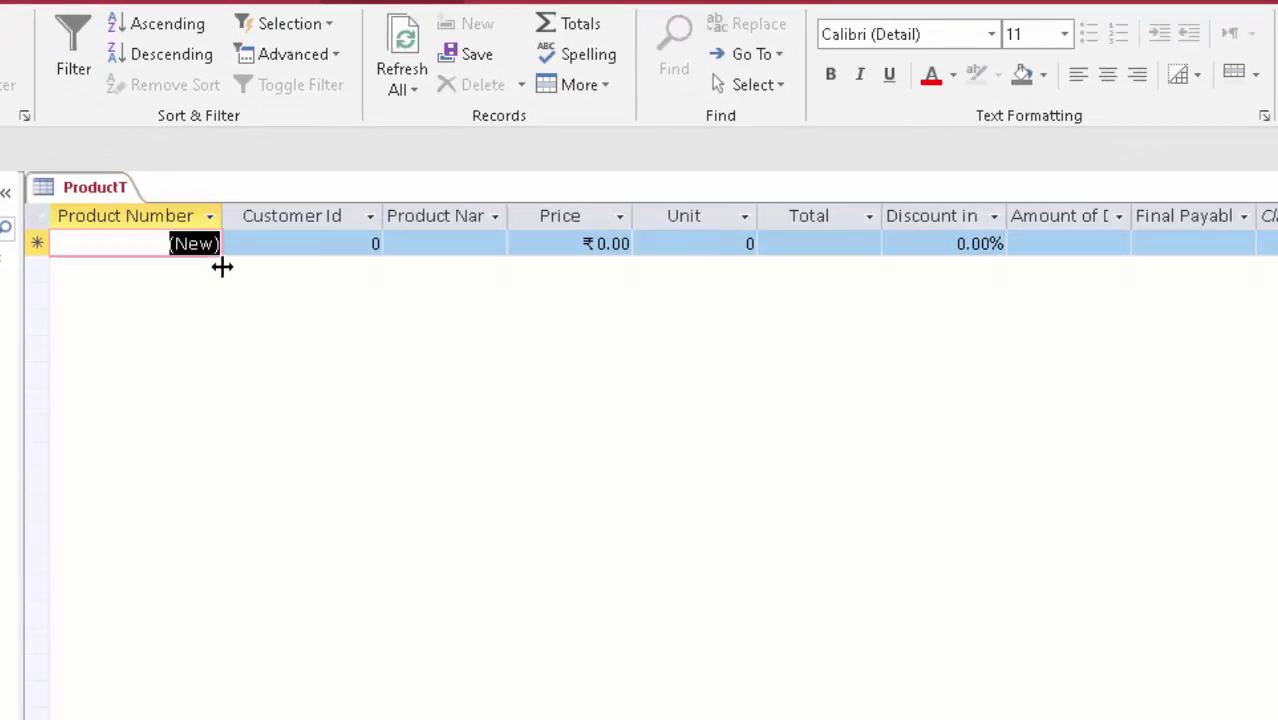
pyautogui.click(268, 244)
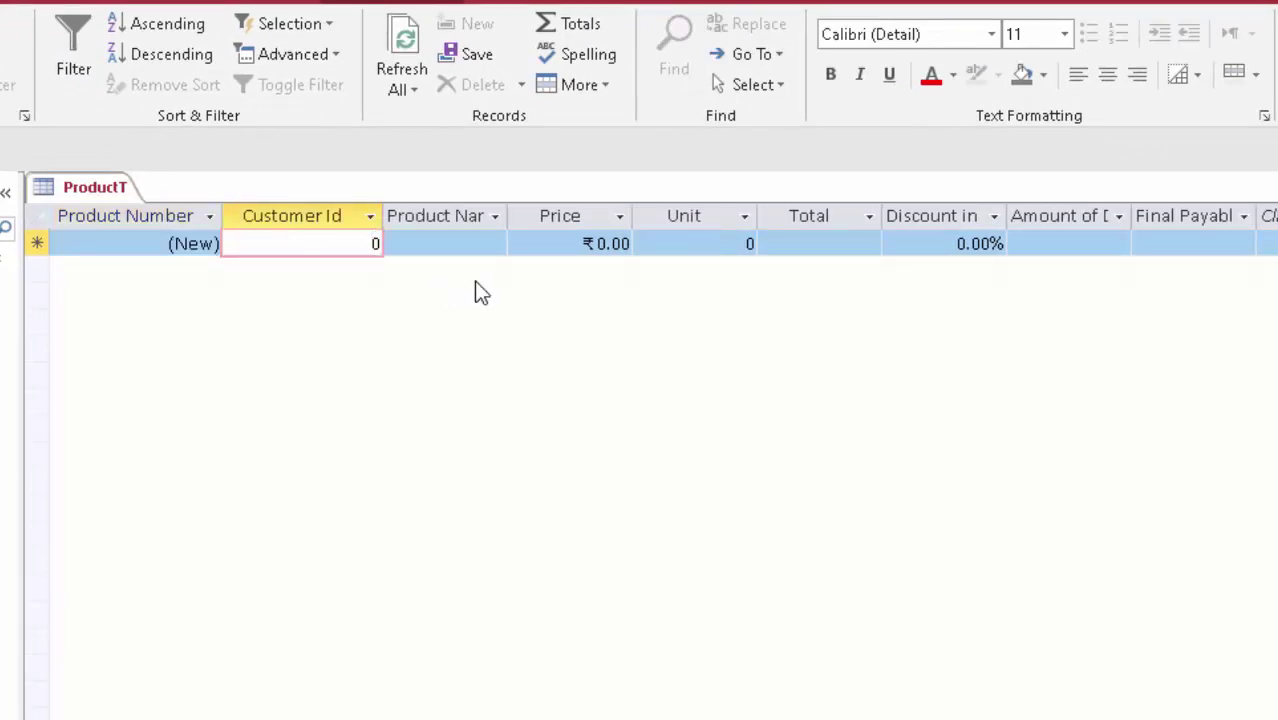
pyautogui.press('BackSpace')
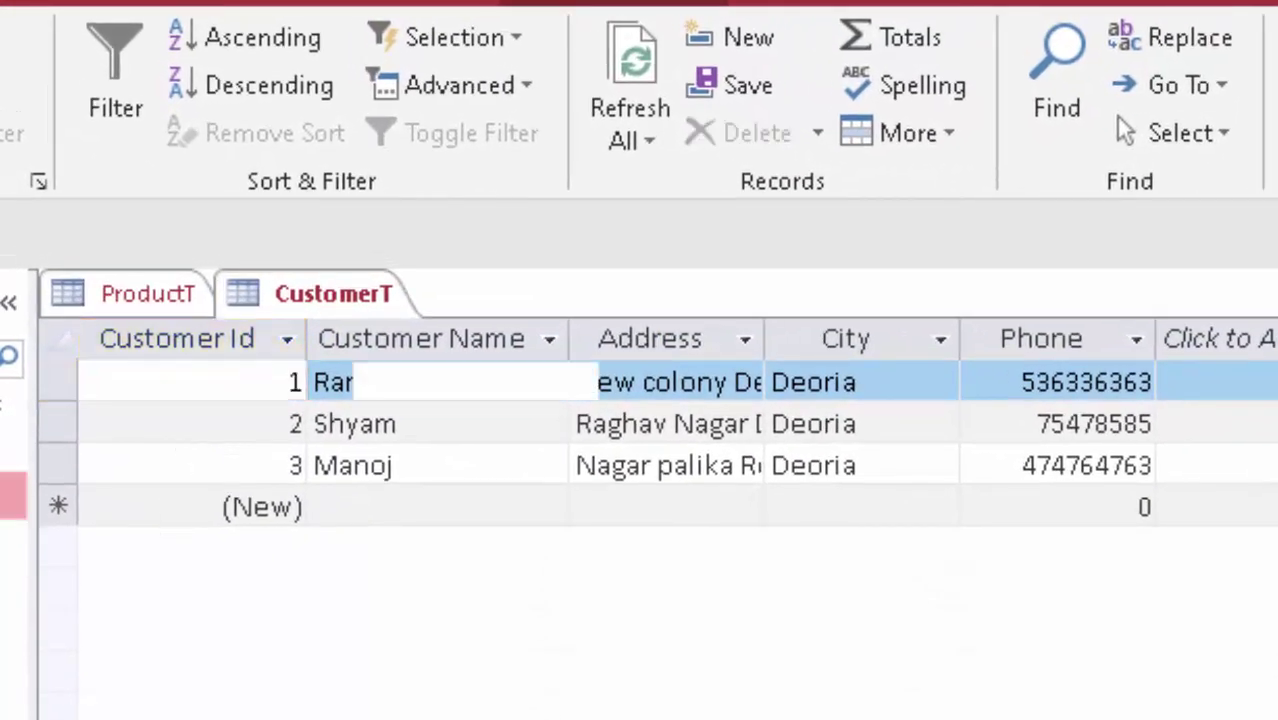
pyautogui.click(147, 293)
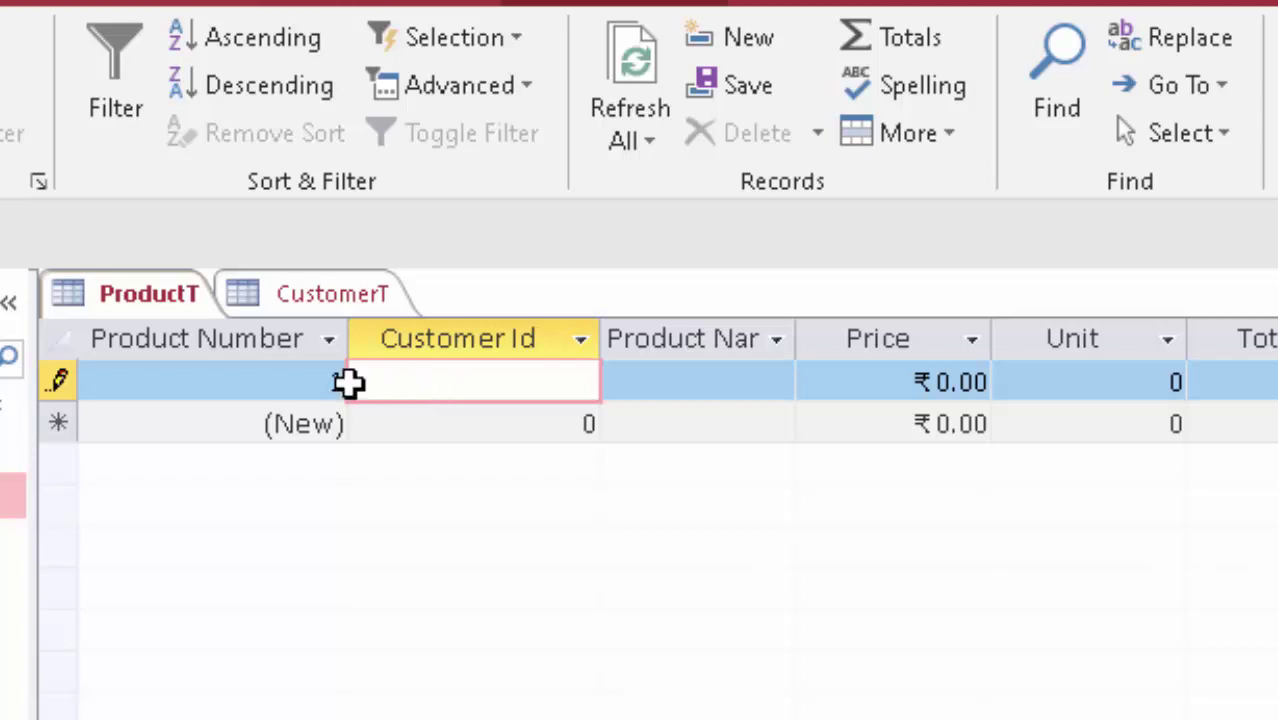
pyautogui.click(322, 380)
pyautogui.click(422, 390)
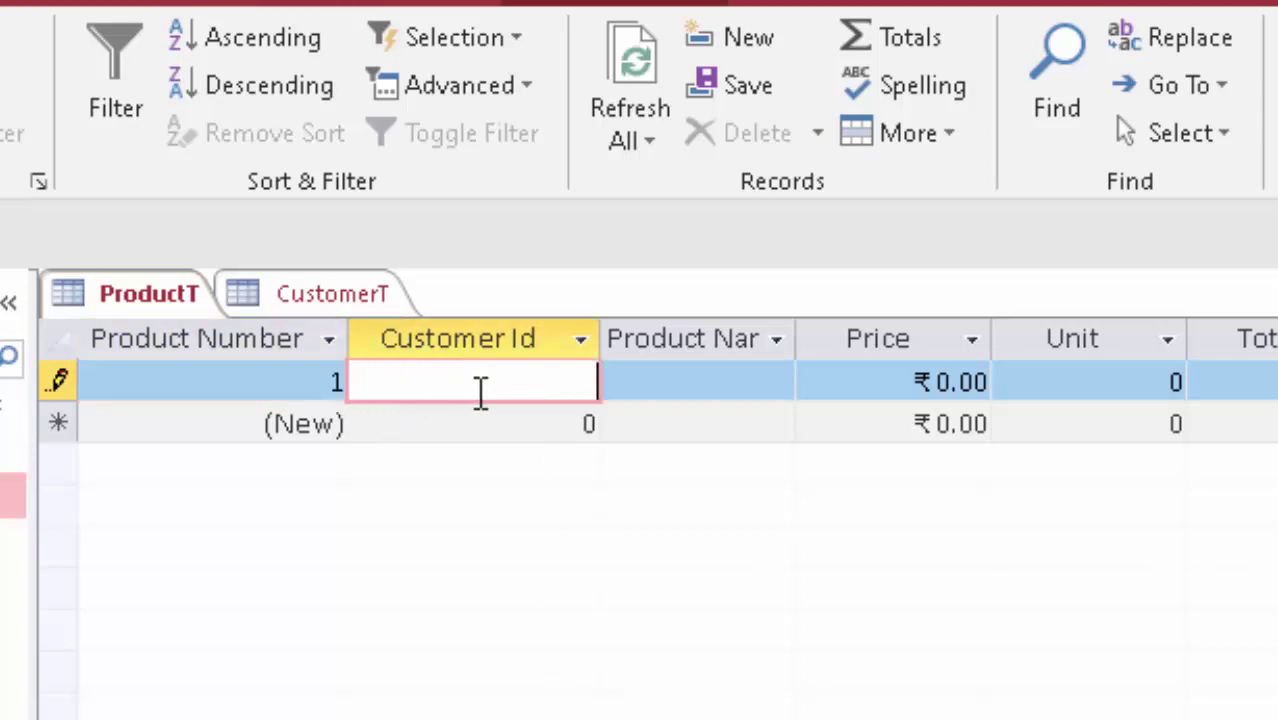
pyautogui.write('1')
# Enter the first product record: Rice, price 32, 5 units, 2% discount.
pyautogui.press('Tab')
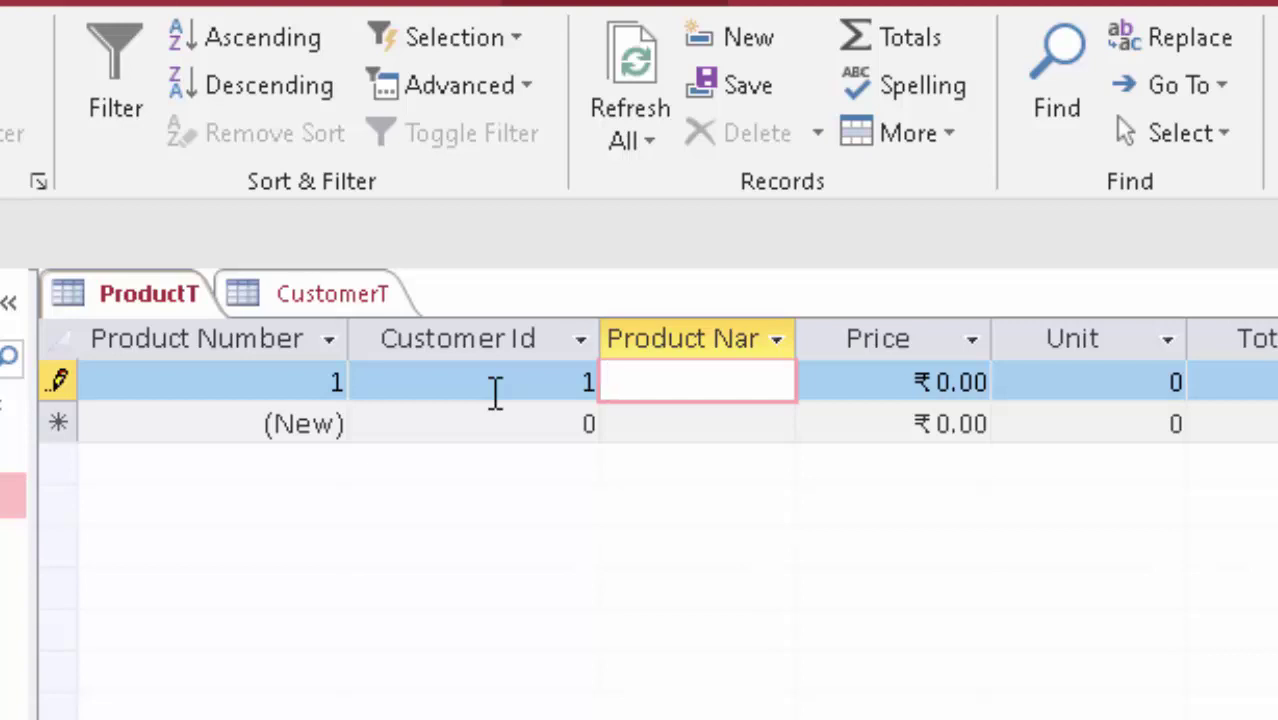
pyautogui.write('Rice')
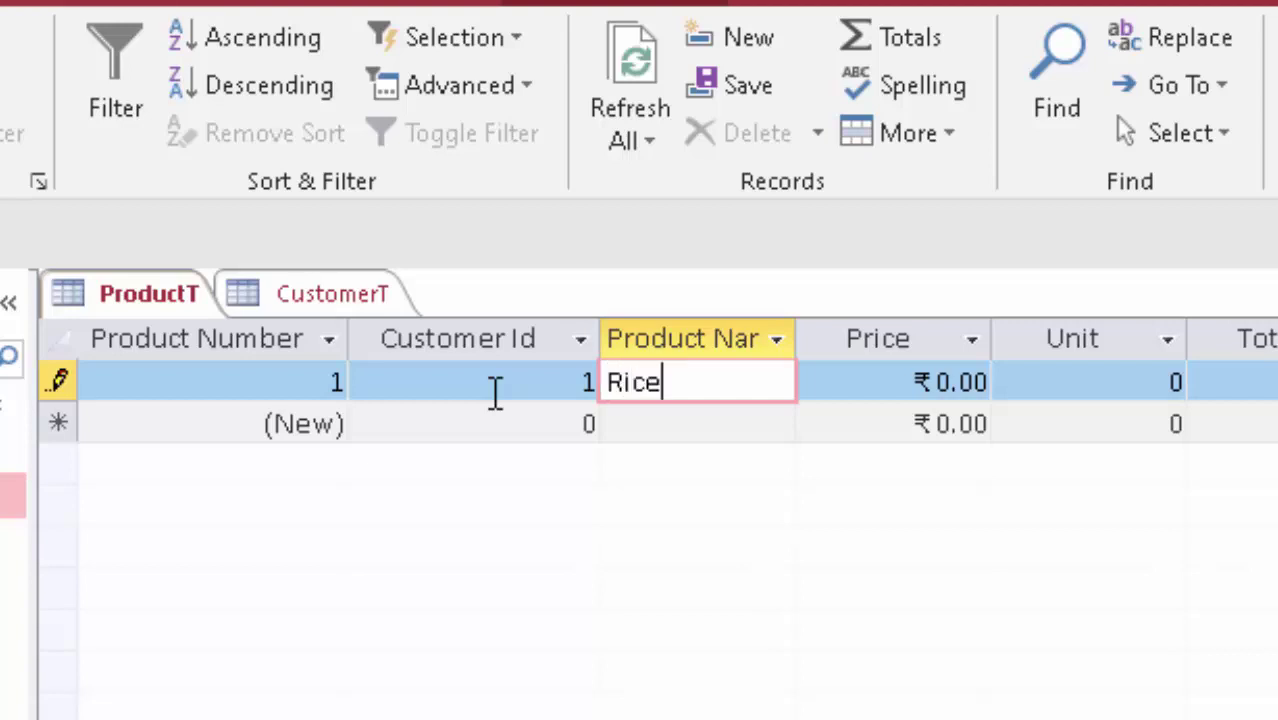
pyautogui.press('Tab')
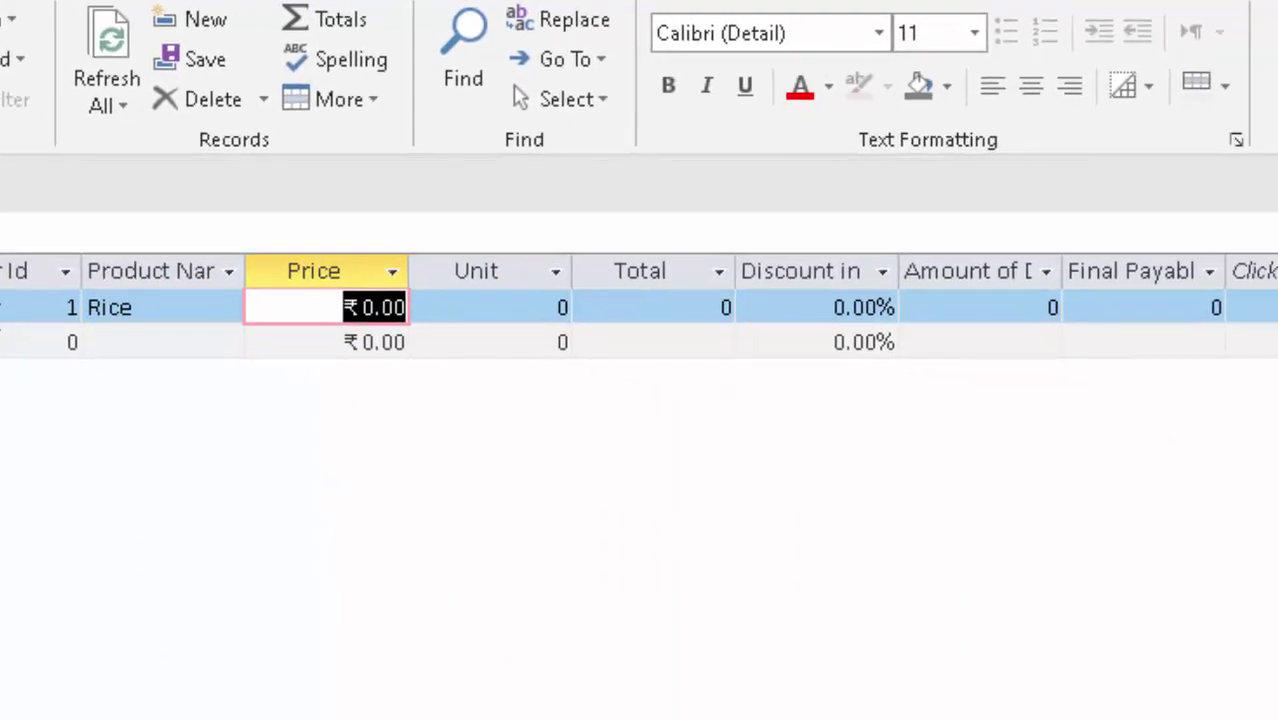
pyautogui.write('32')
pyautogui.press('Tab')
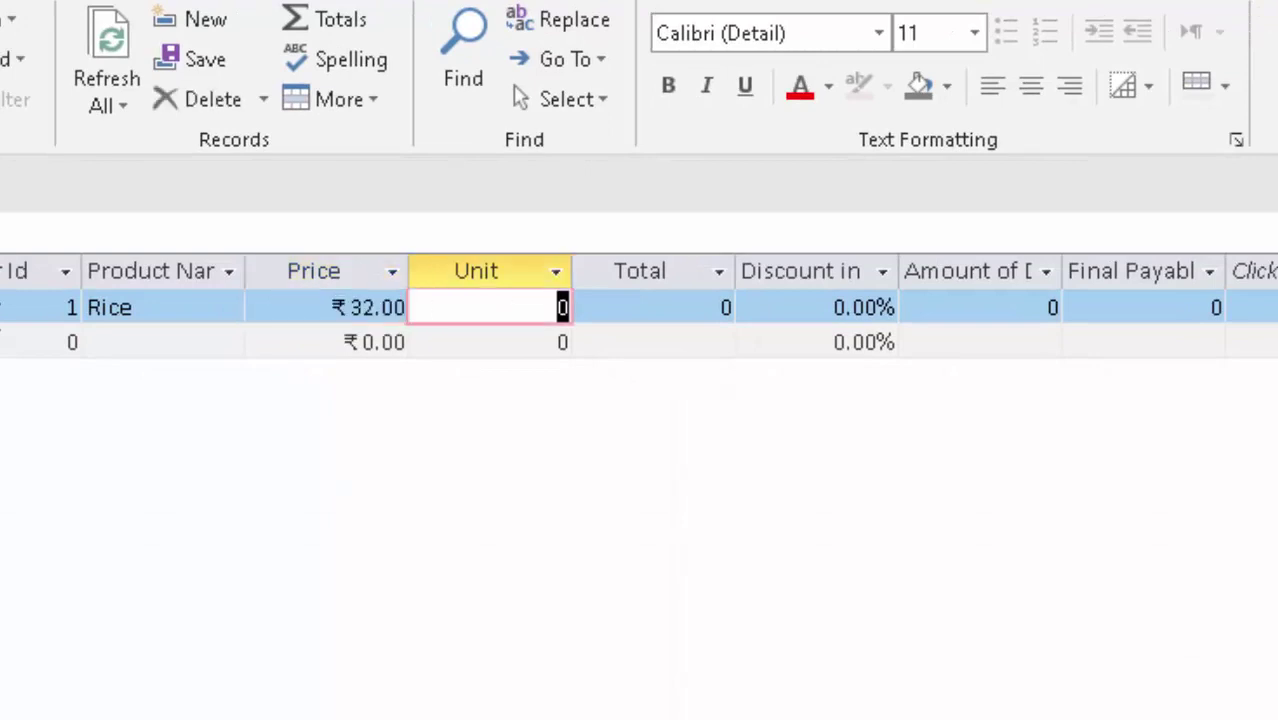
pyautogui.write('5')
pyautogui.press('Tab')
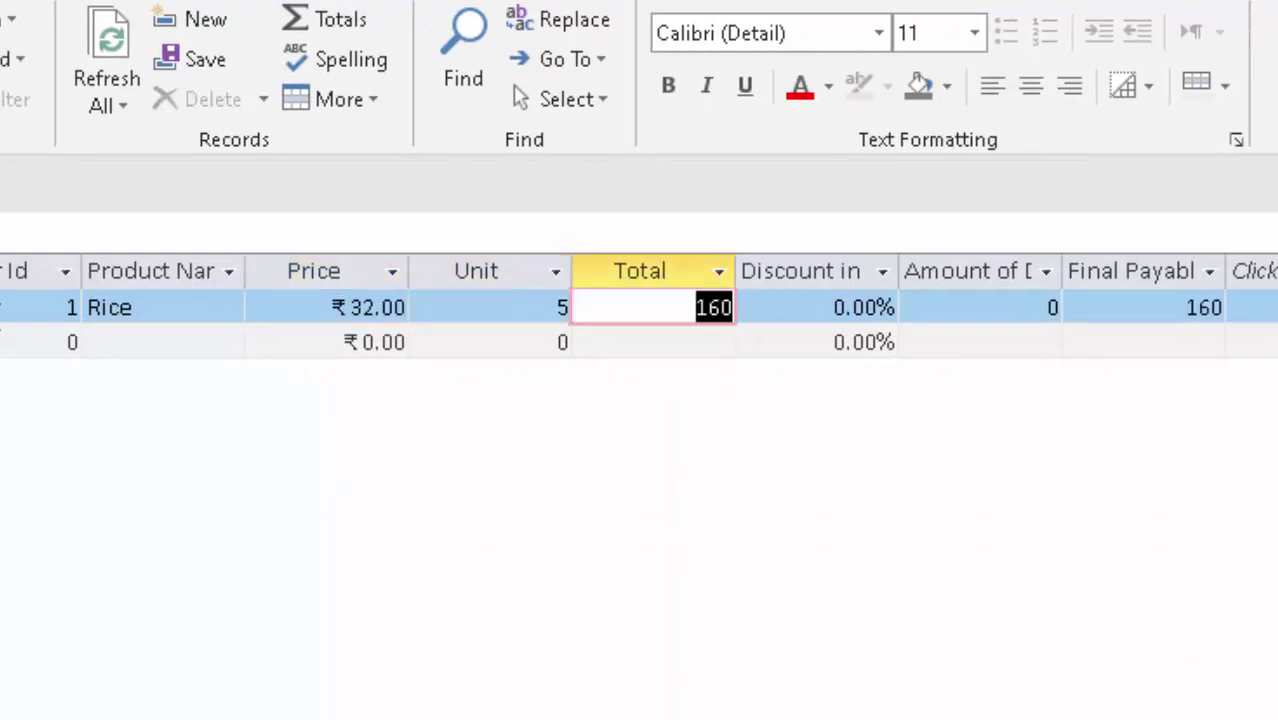
pyautogui.press('Tab')
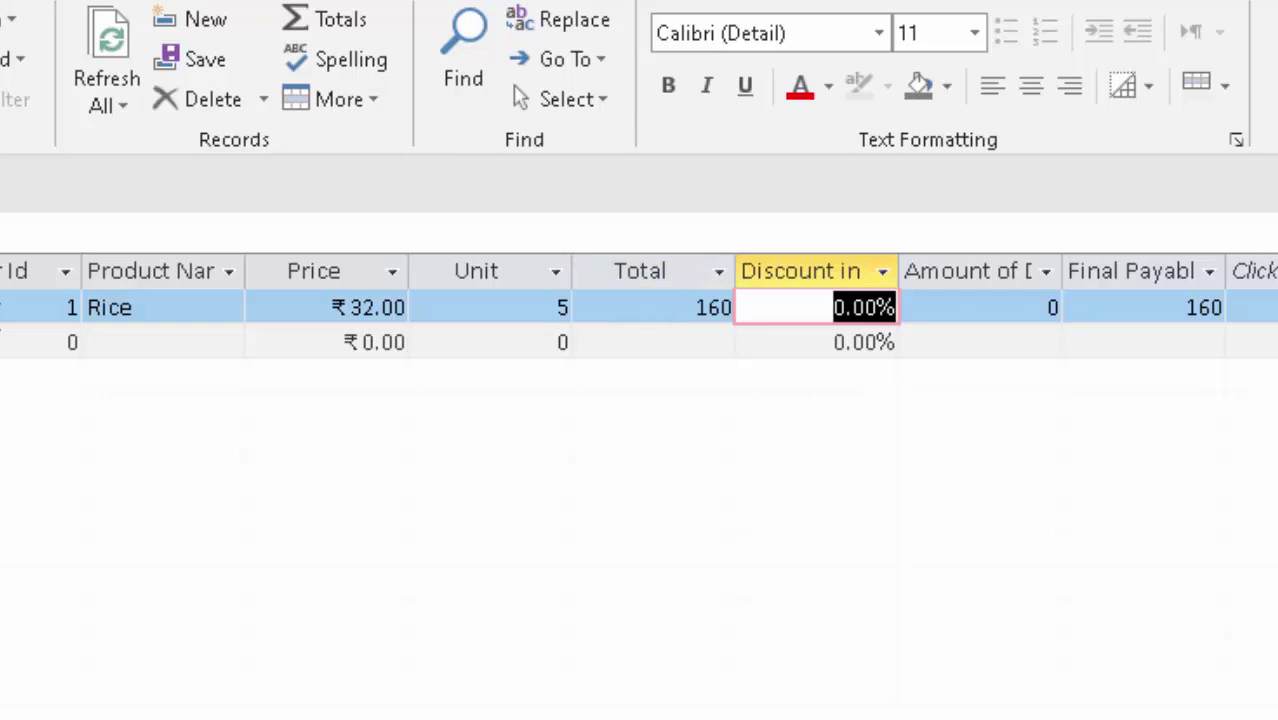
pyautogui.write('2')
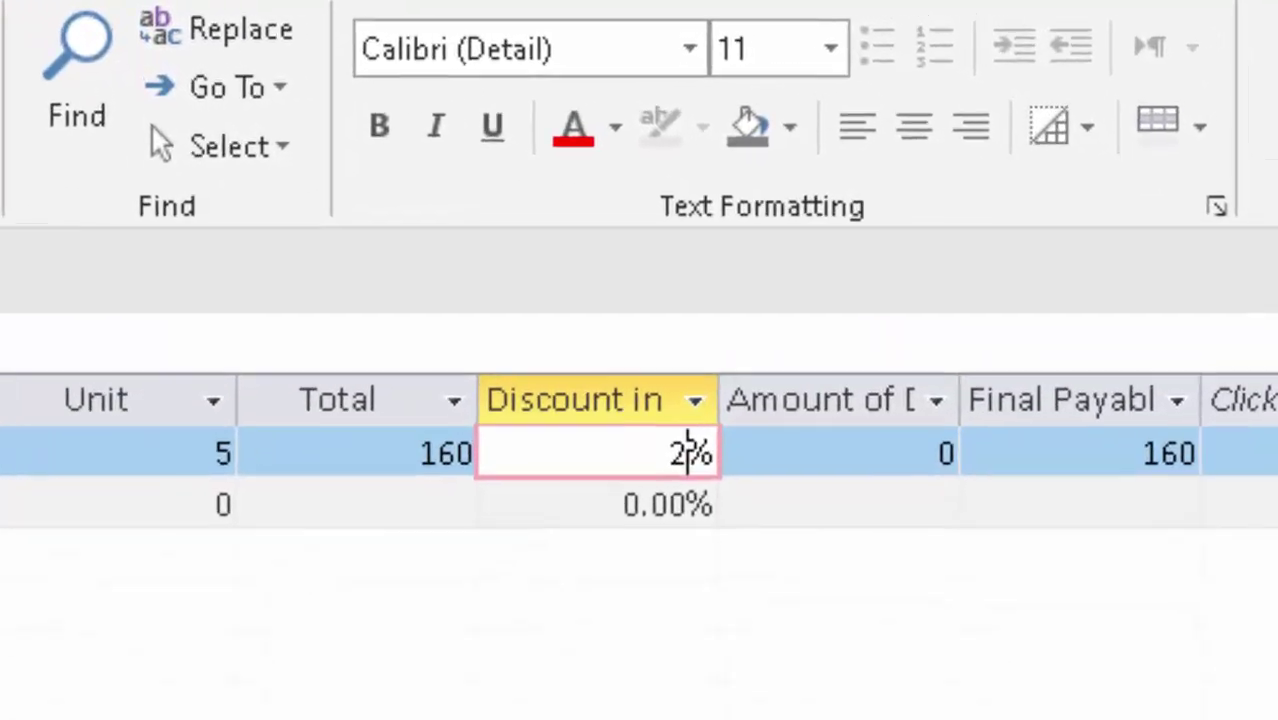
pyautogui.press('Tab')
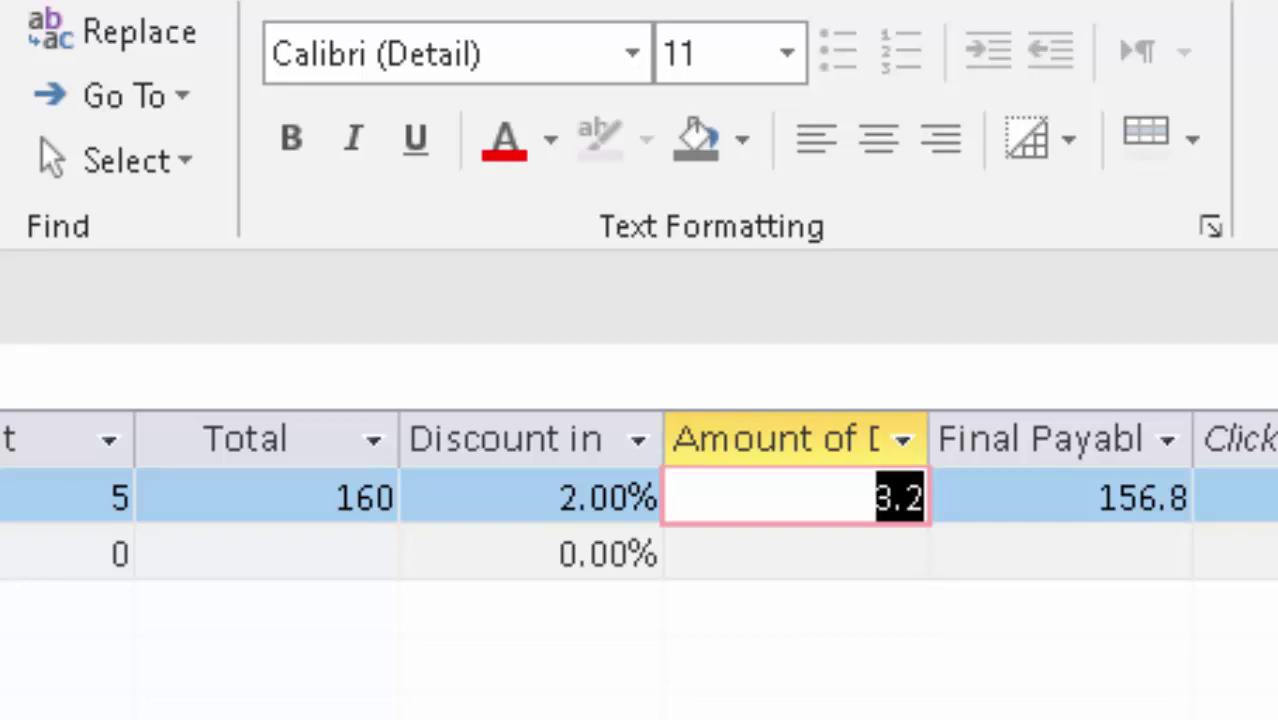
pyautogui.press('Tab')
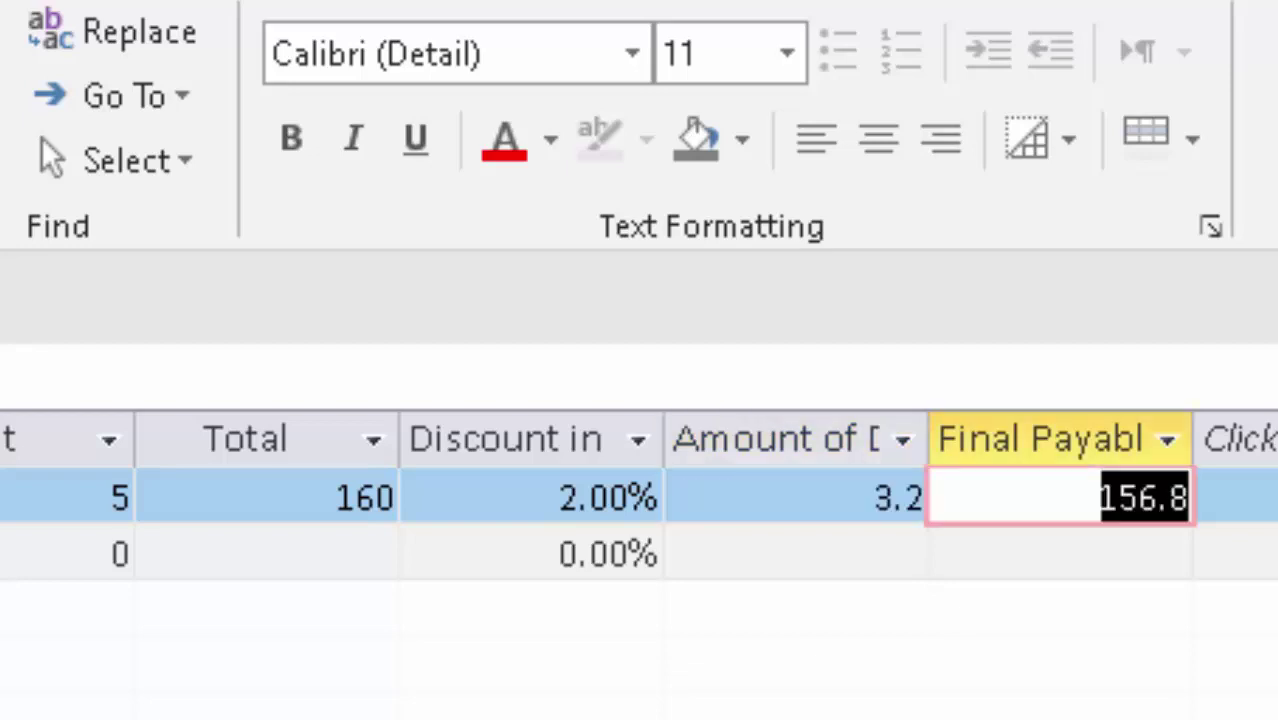
pyautogui.press('Tab')
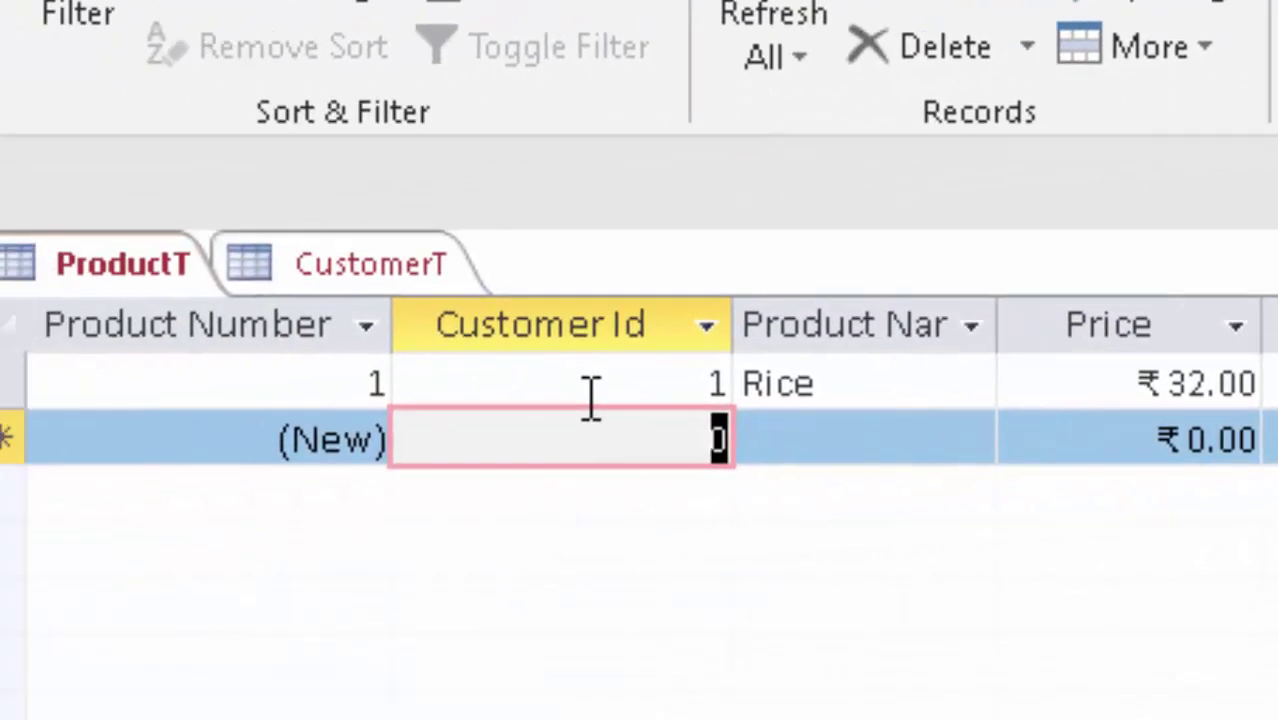
# Add the Sugar record at ₹40.00 for 20 units with a 3% discount.
pyautogui.write('S')
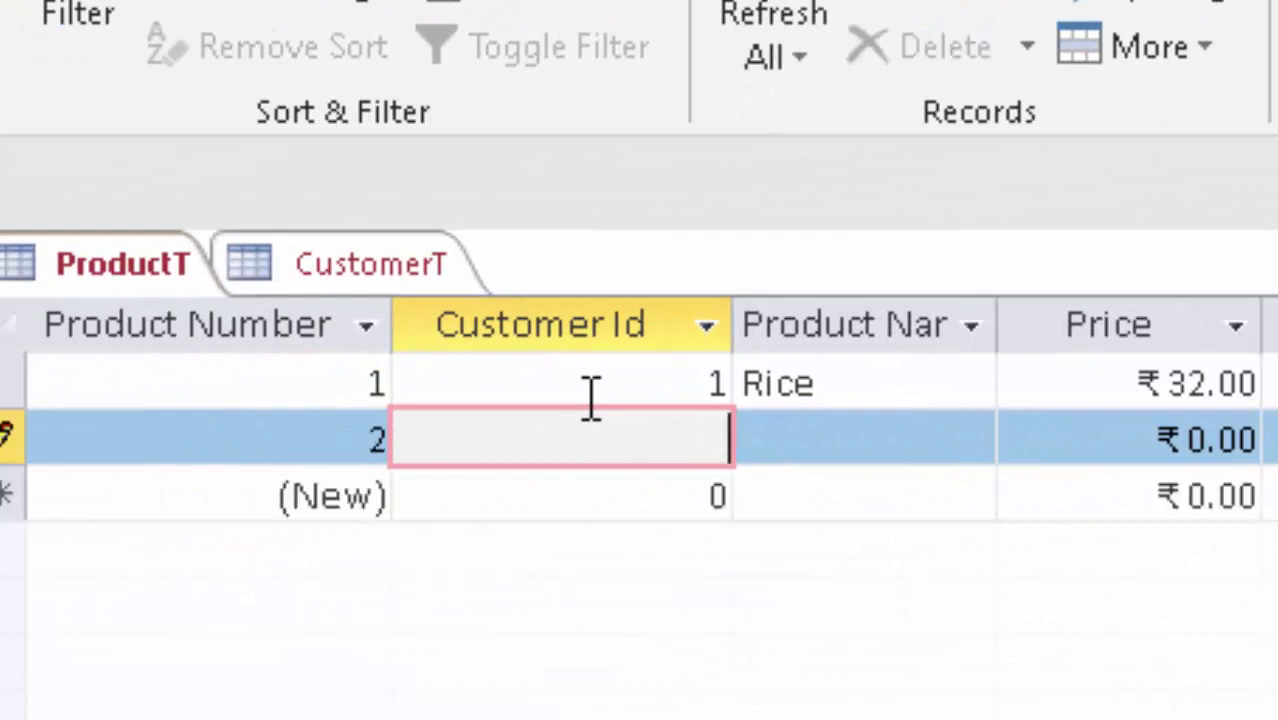
pyautogui.write('2')
pyautogui.press('Tab')
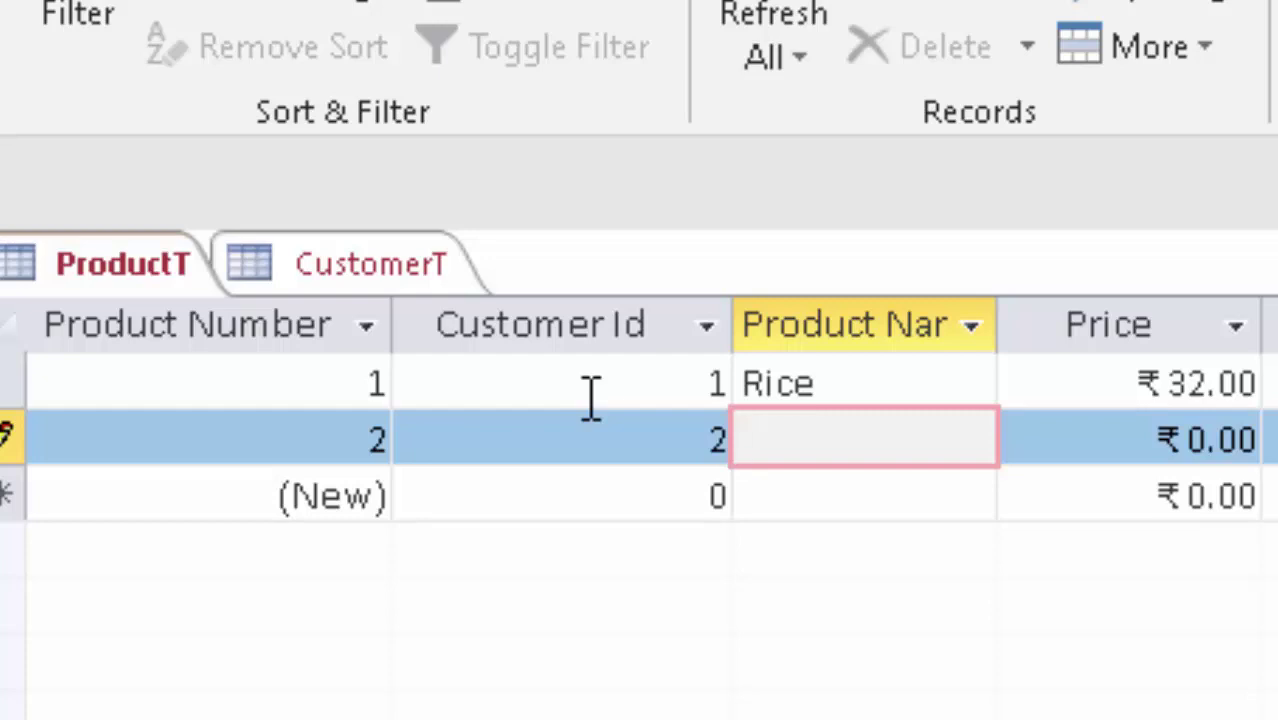
pyautogui.write('S')
pyautogui.write('ugar')
pyautogui.press('Tab')
pyautogui.write('40')
pyautogui.press('Tab')
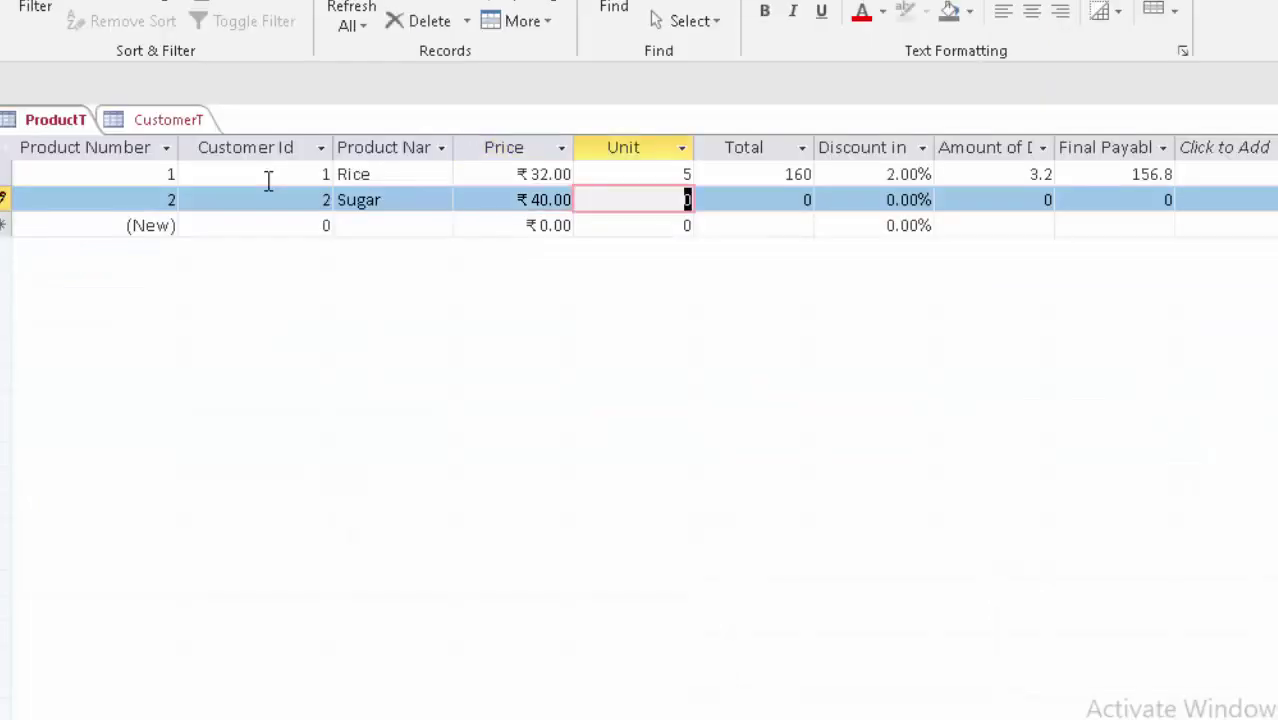
pyautogui.write('20')
pyautogui.press('Tab')
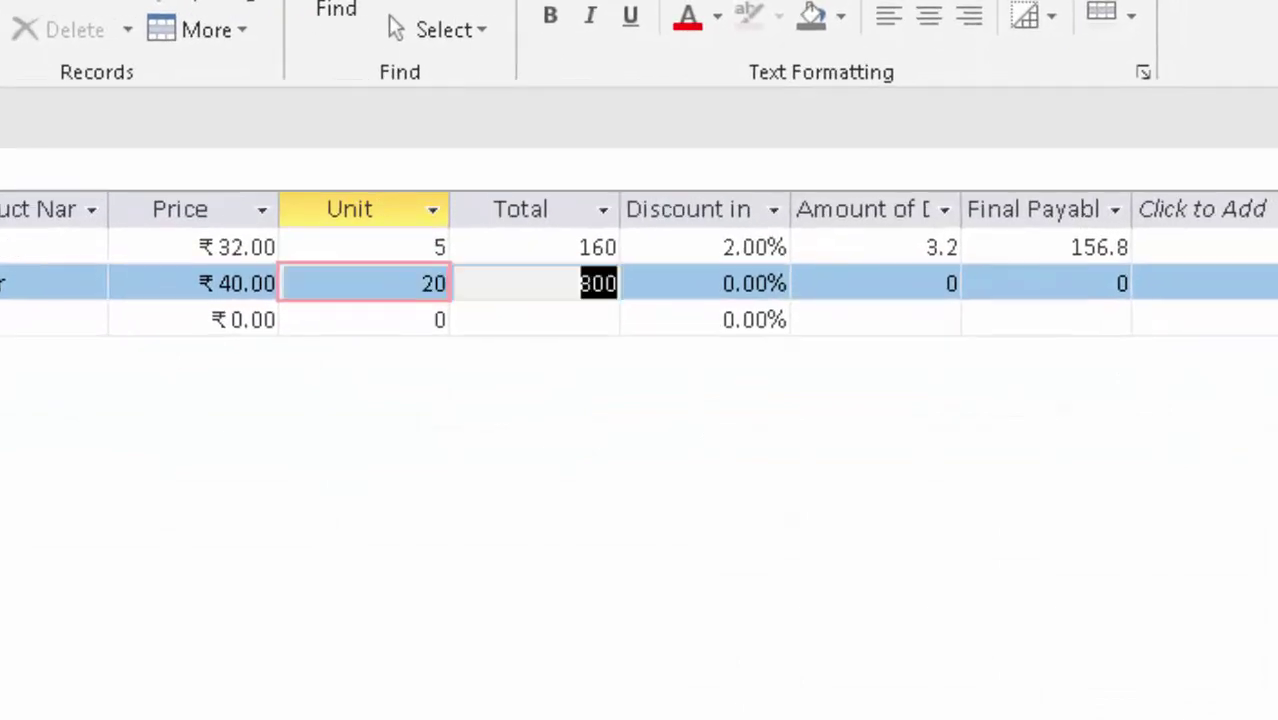
pyautogui.press('Tab')
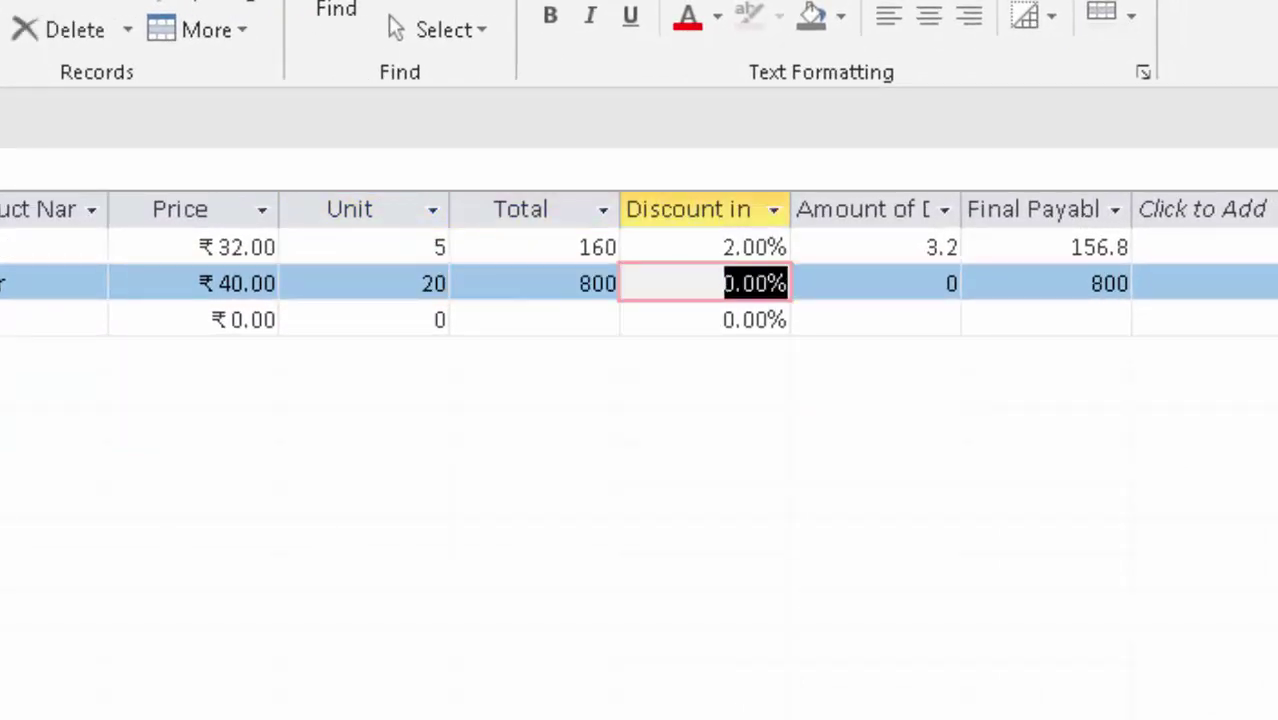
pyautogui.write('3')
pyautogui.press('Tab')
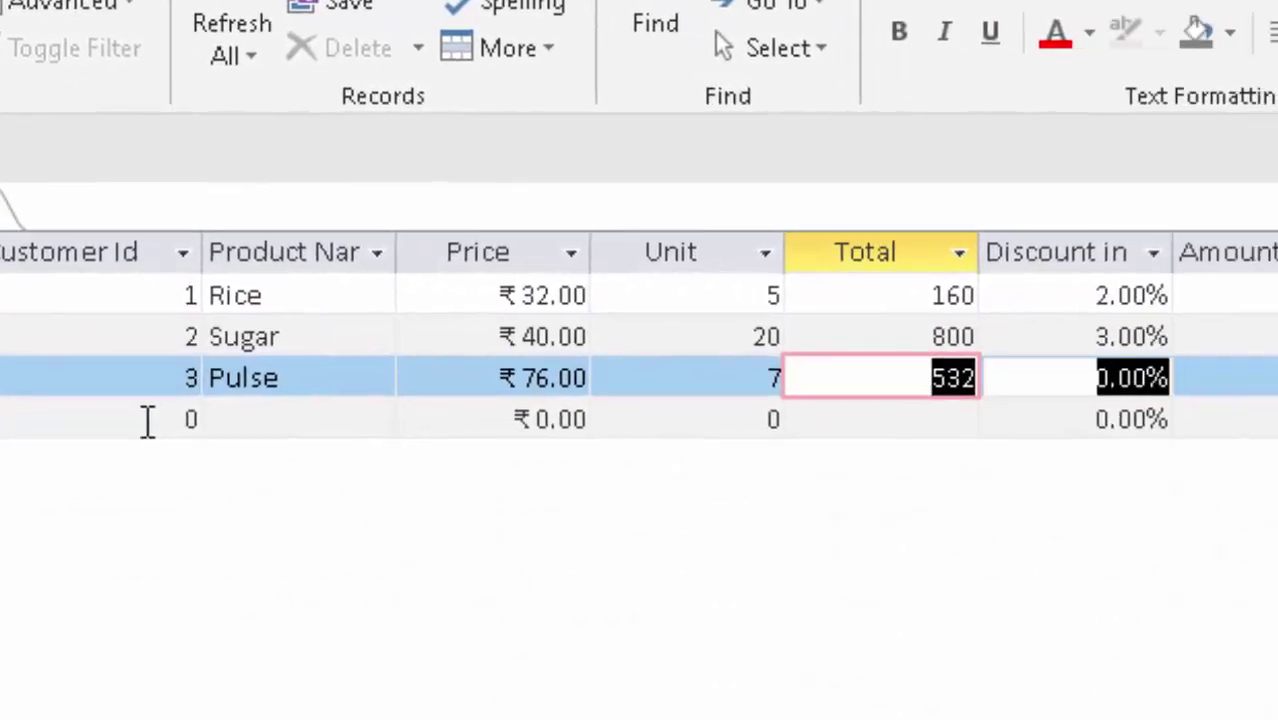
# Give the Pulse record (₹76.00 × 7 units) a 1% discount.
pyautogui.press('Tab')
pyautogui.write('1')
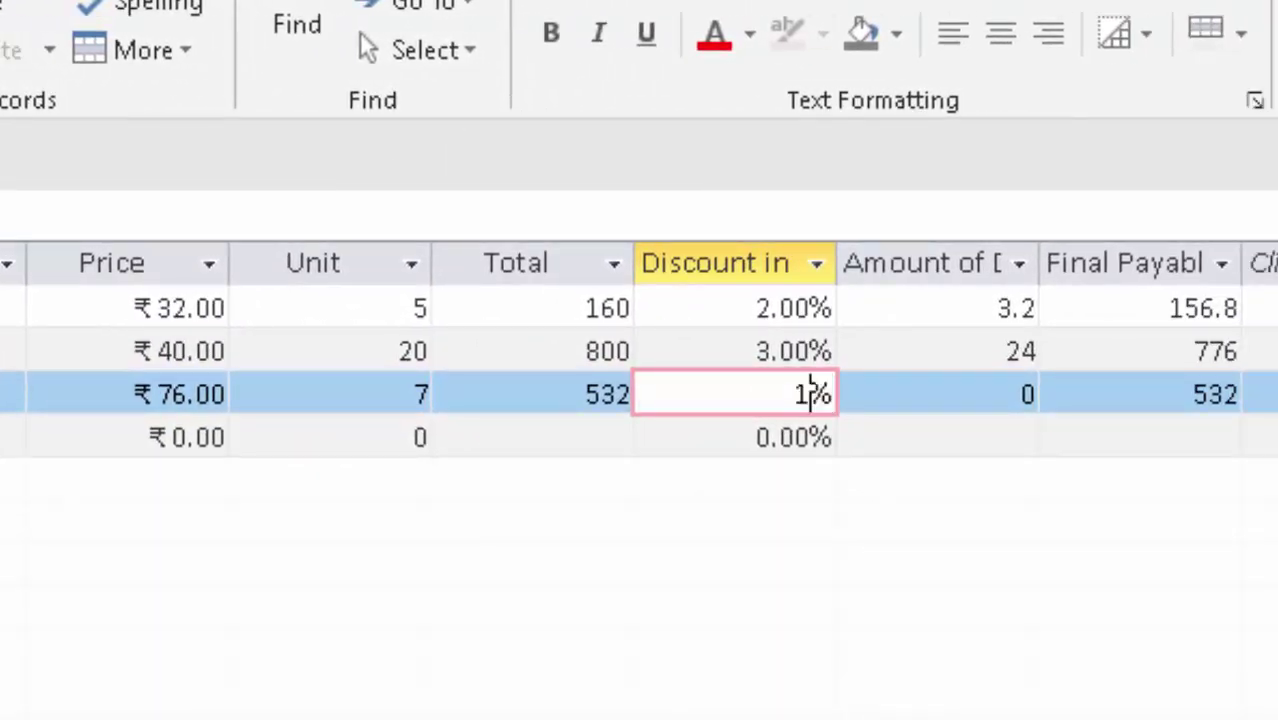
pyautogui.press('Tab')
pyautogui.press('Tab')
pyautogui.press('Tab')
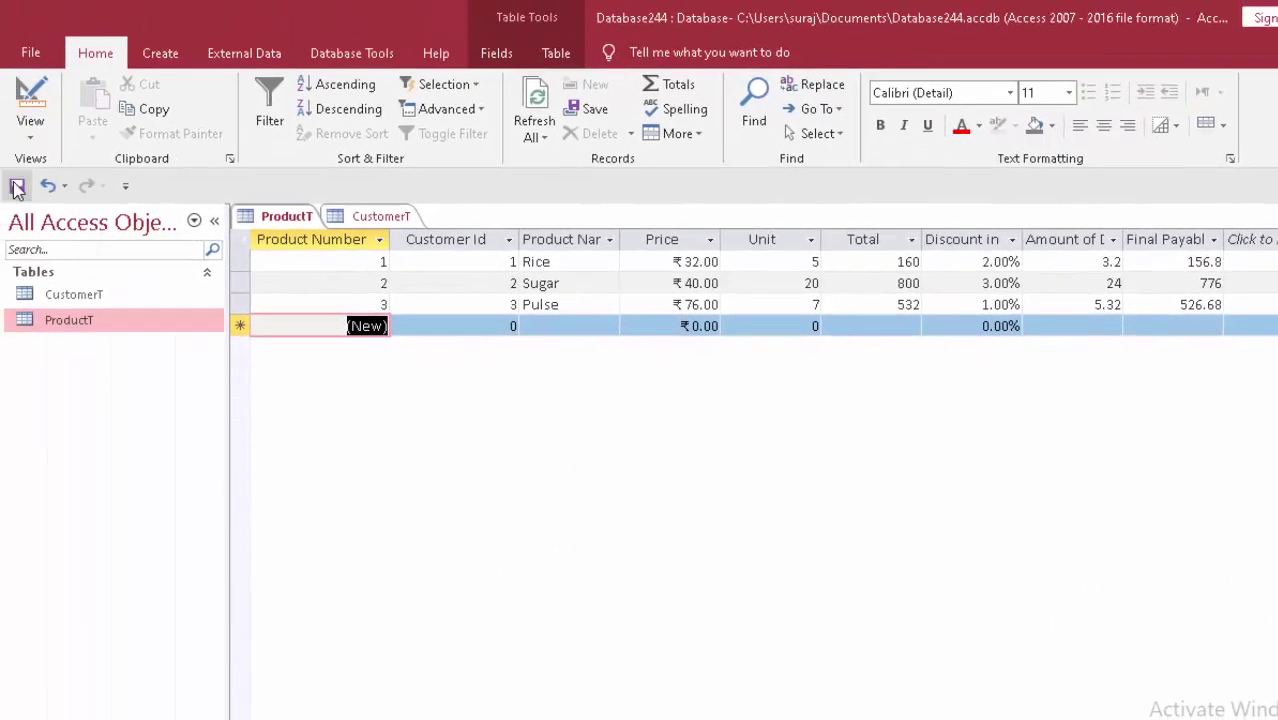
# Open the CustomerT and ProductT tables, then close CustomerT.
pyautogui.doubleClick(72, 294)
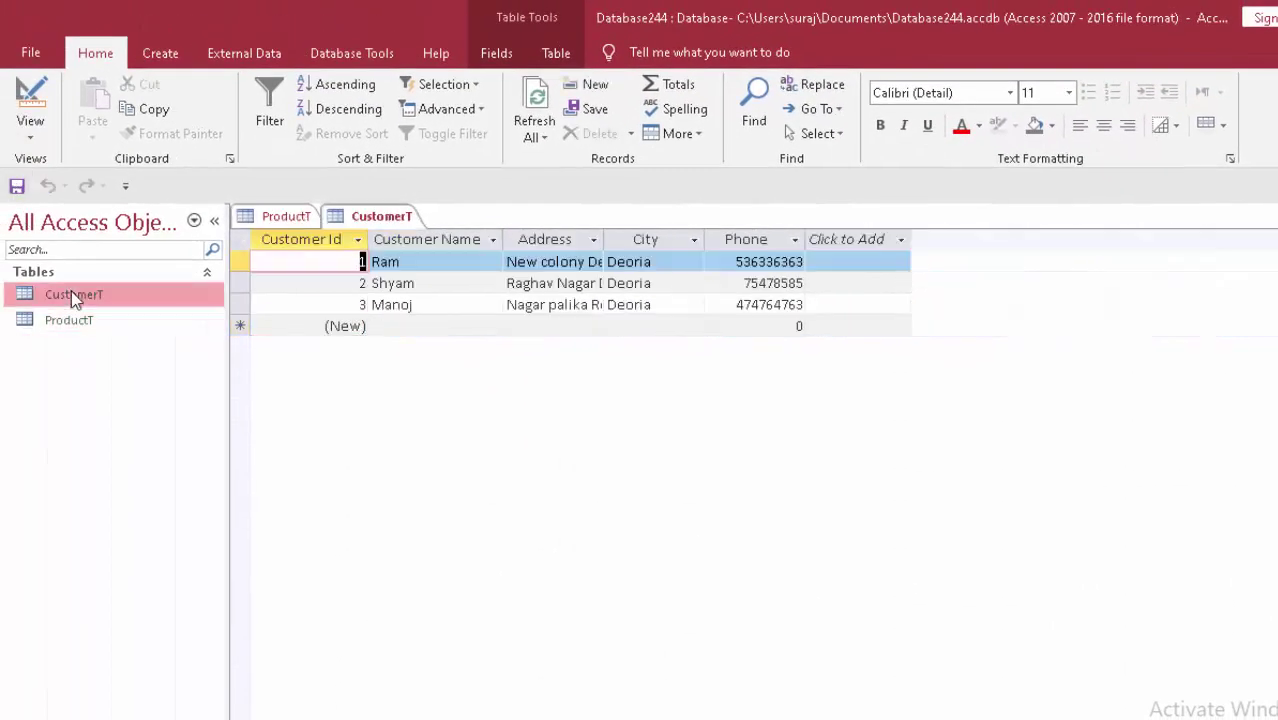
pyautogui.doubleClick(74, 318)
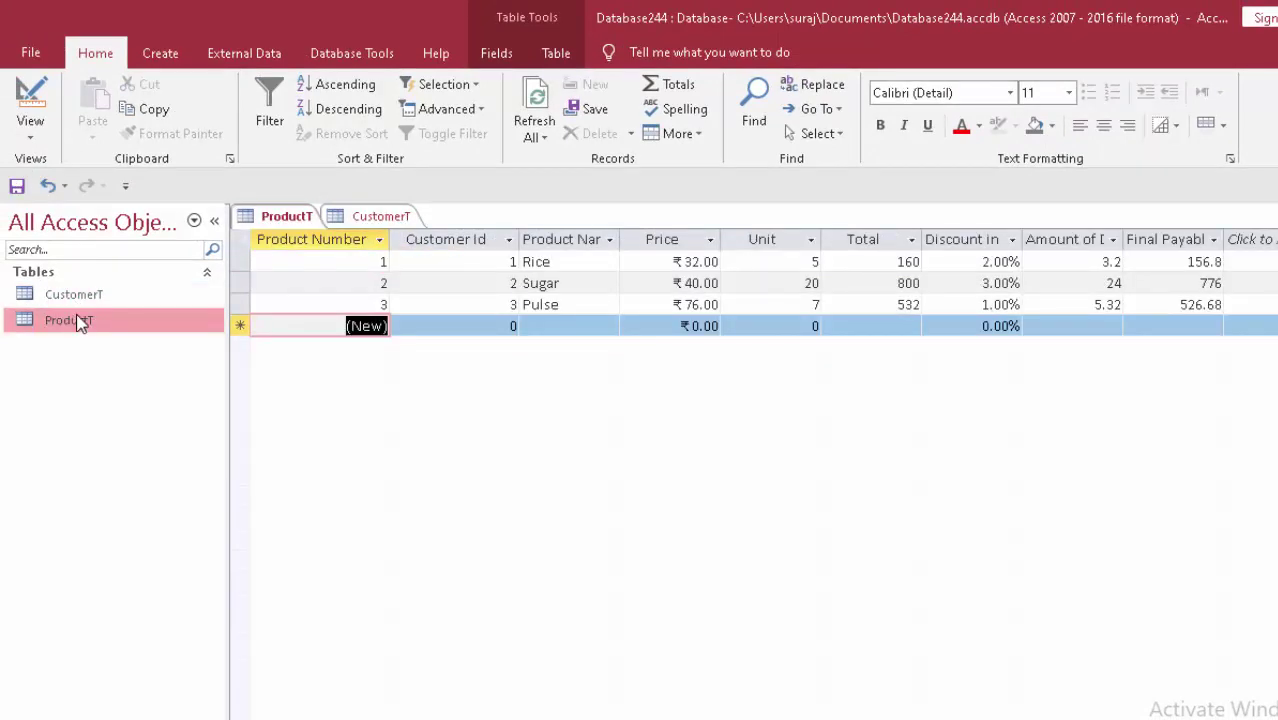
pyautogui.doubleClick(74, 294)
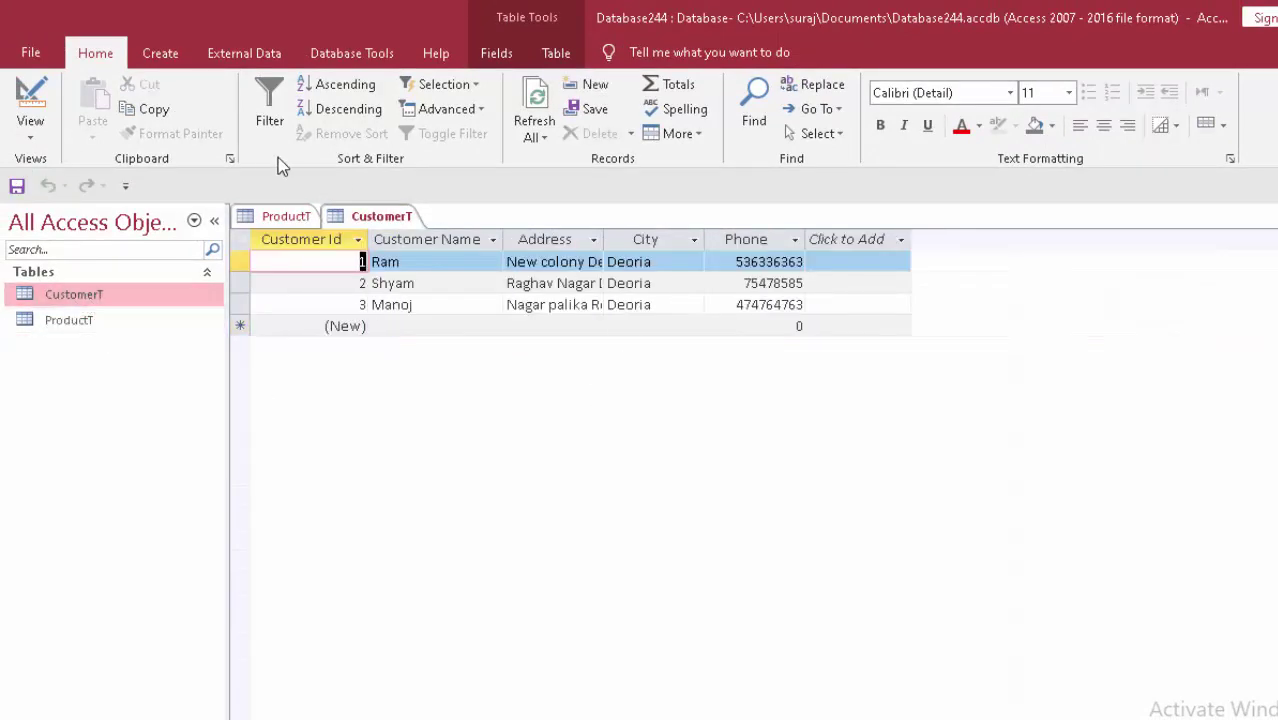
pyautogui.rightClick(365, 216)
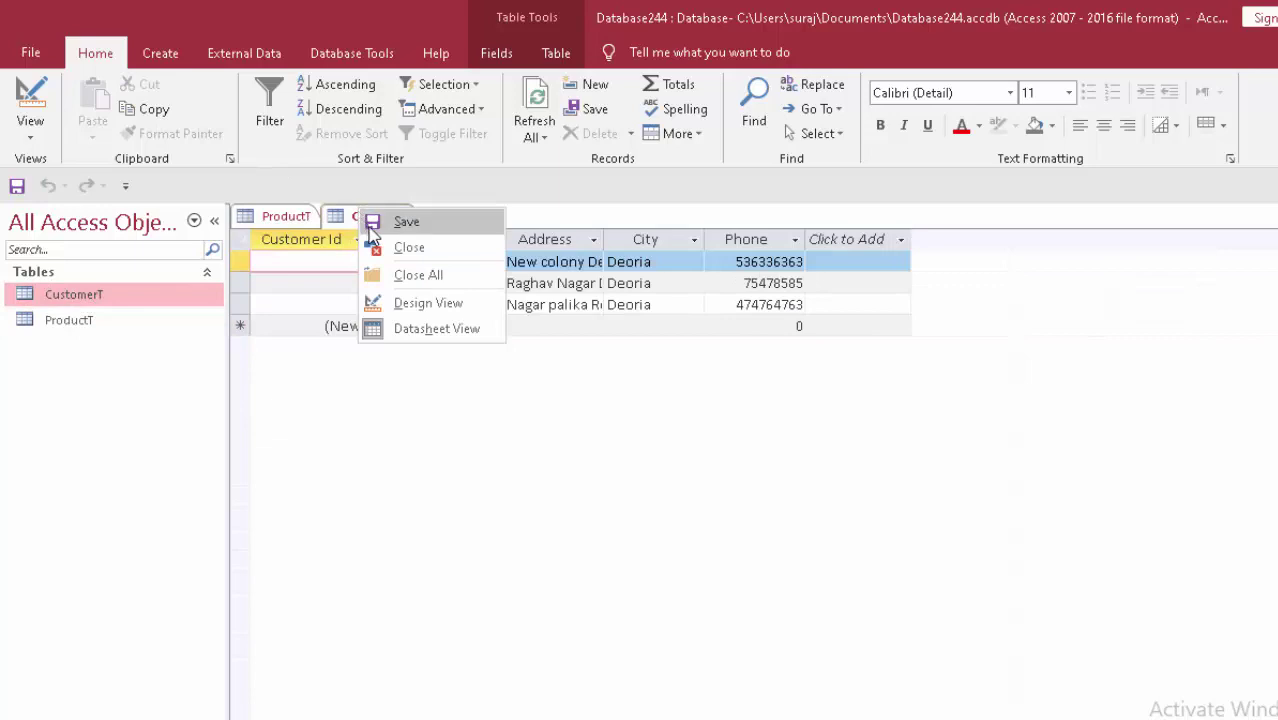
pyautogui.click(371, 222)
pyautogui.rightClick(378, 216)
pyautogui.click(430, 250)
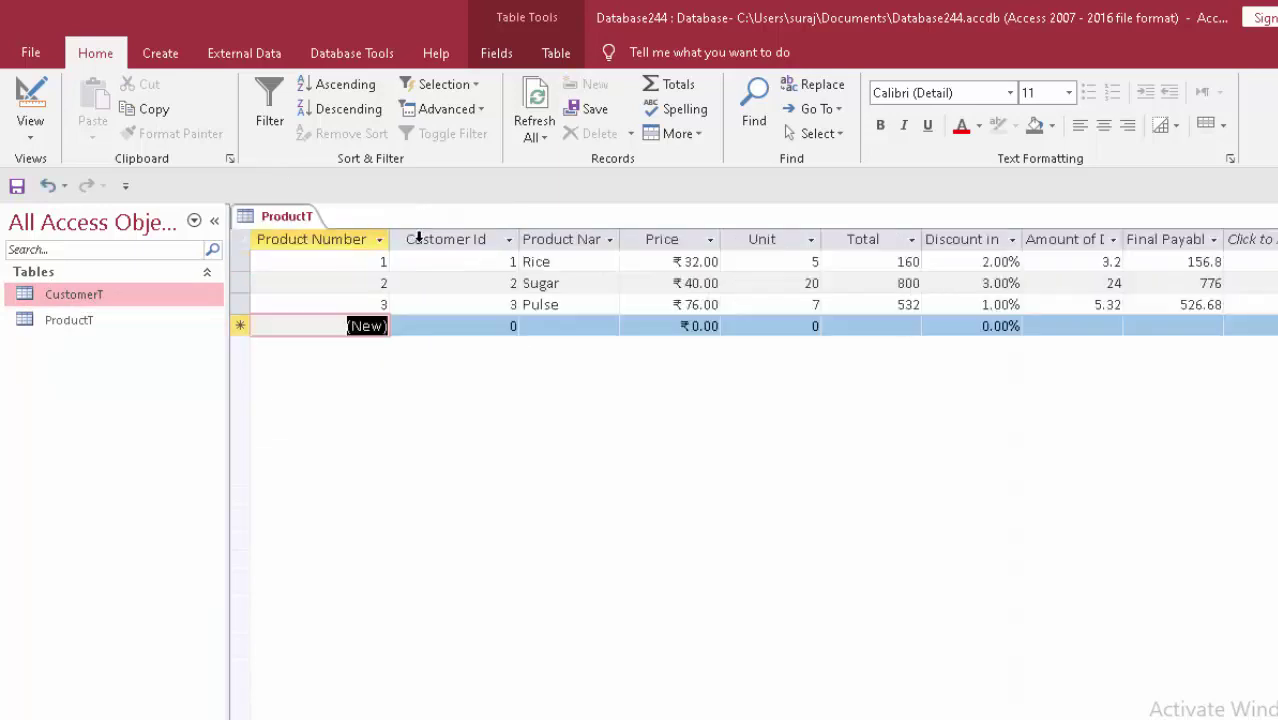
# Close the ProductT table from its tab's menu.
pyautogui.rightClick(258, 222)
pyautogui.click(305, 240)
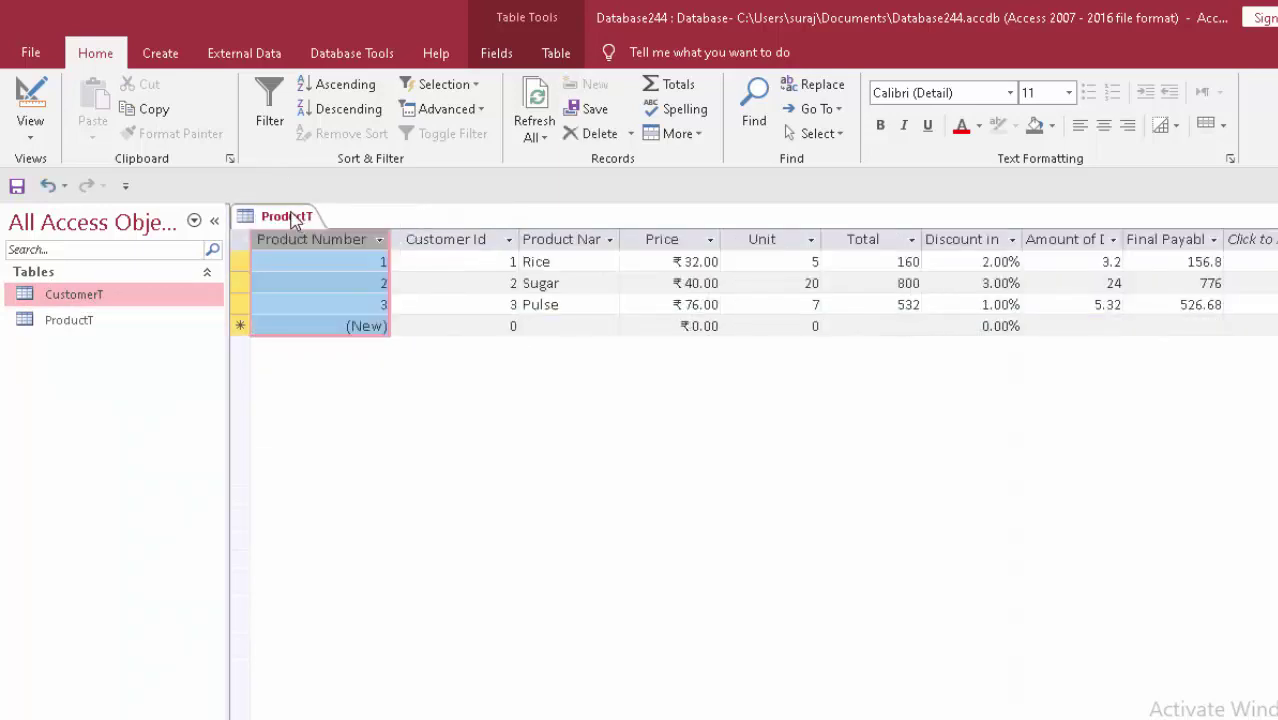
pyautogui.rightClick(292, 216)
pyautogui.click(340, 250)
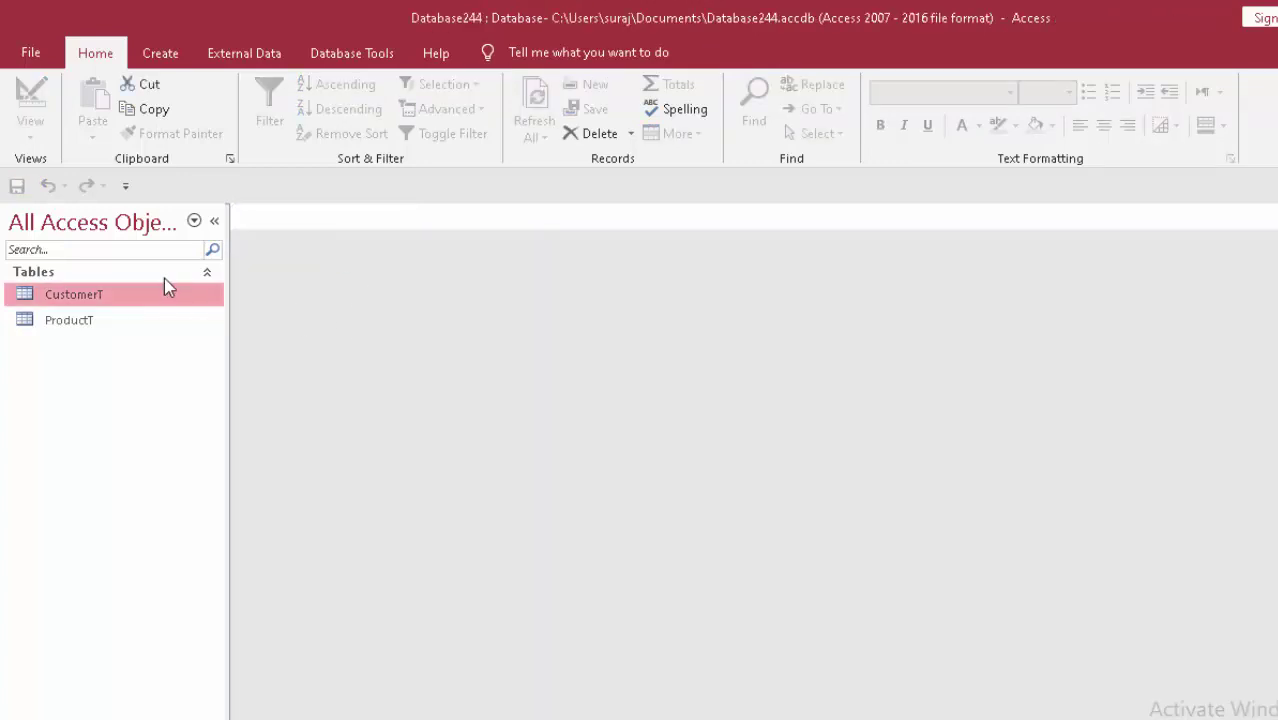
# Launch the Query Wizard from the Create tab.
pyautogui.click(158, 54)
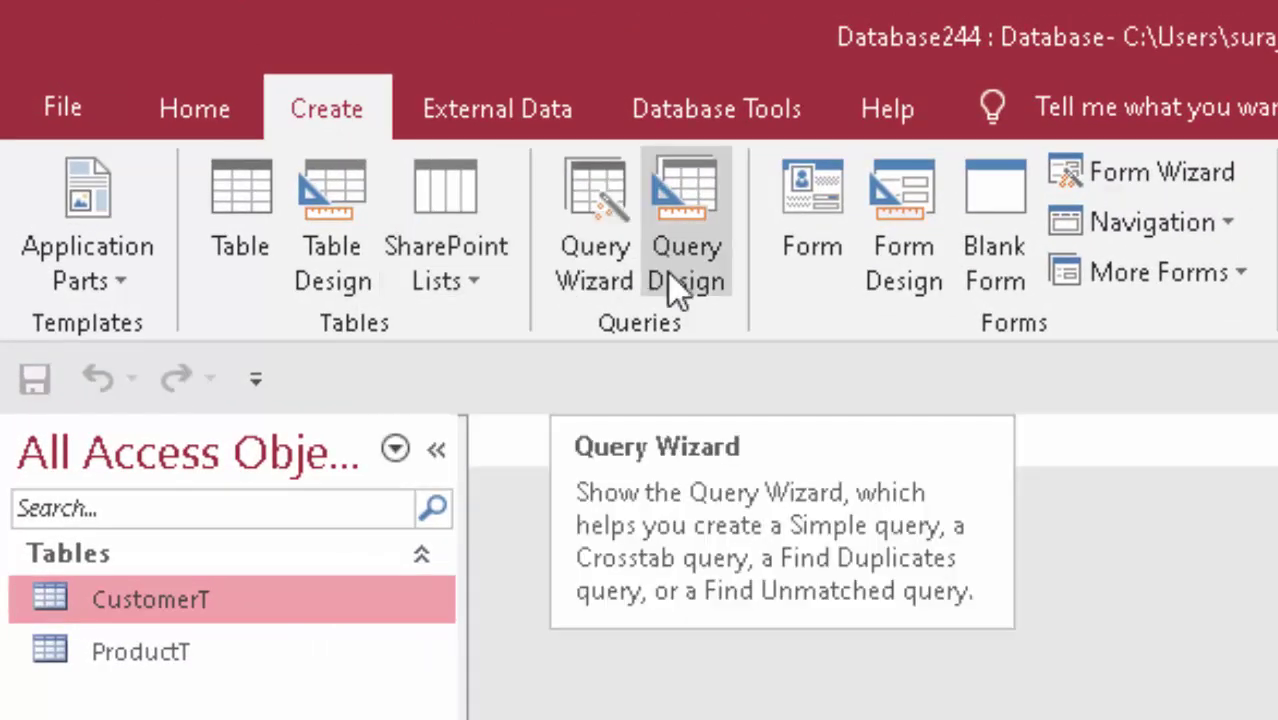
pyautogui.click(556, 248)
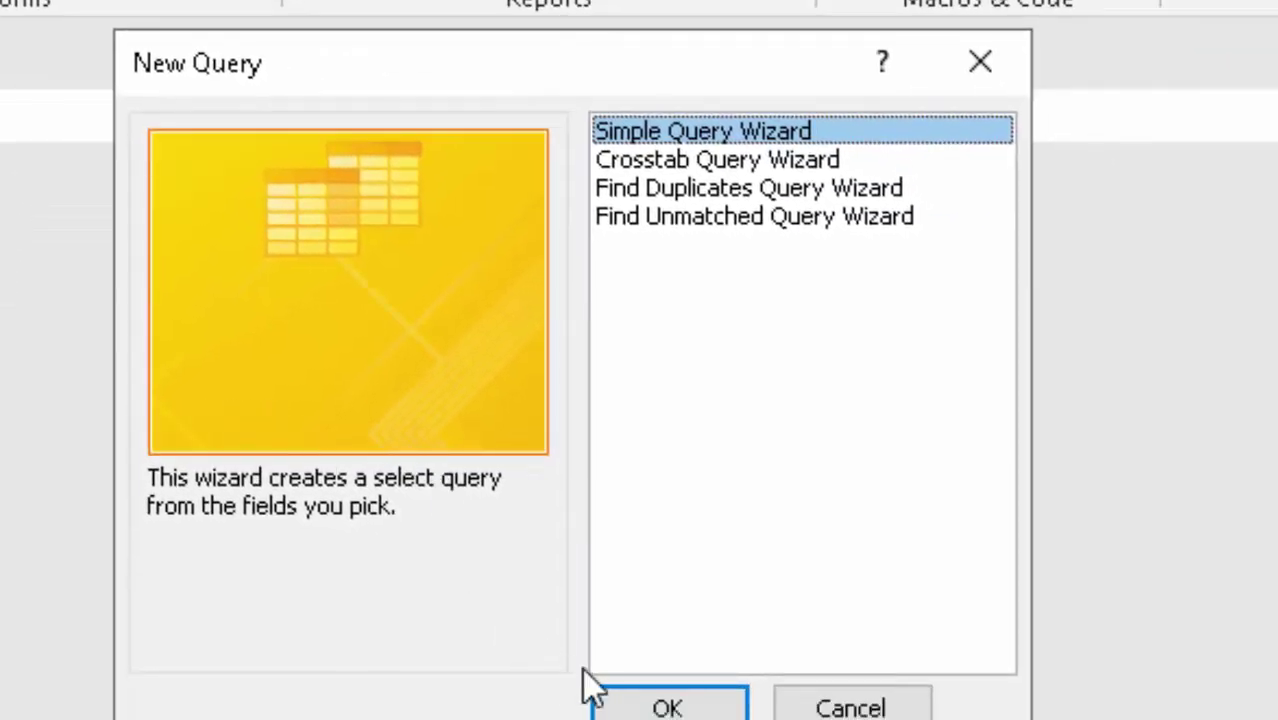
# In the Simple Query Wizard, add Customer Id, Customer Name, Address, City and Phone from CustomerT.
pyautogui.click(641, 708)
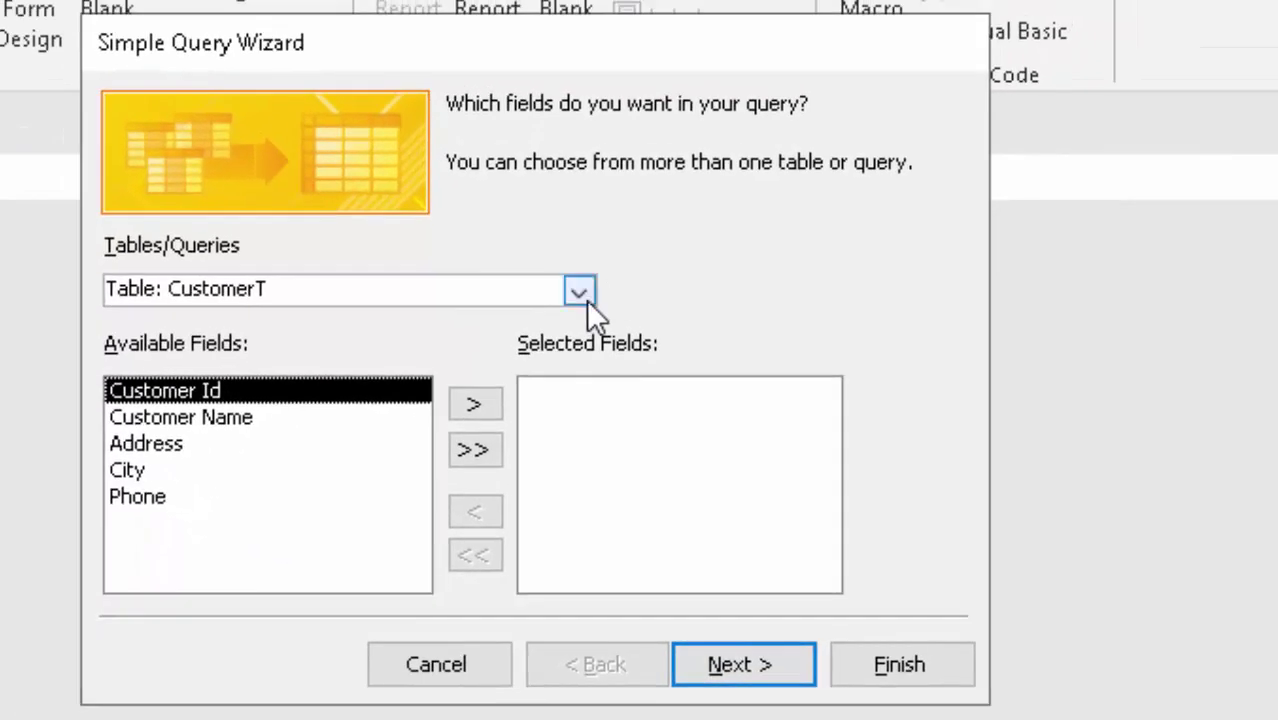
pyautogui.click(586, 300)
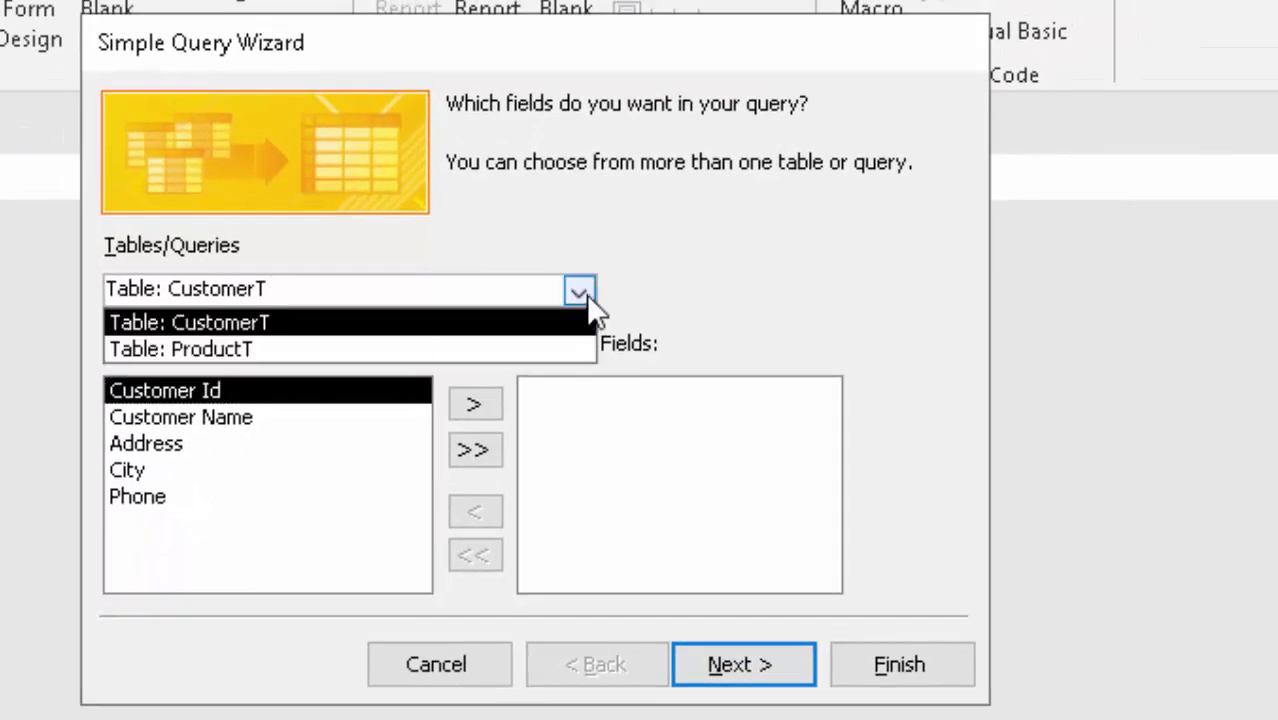
pyautogui.click(586, 294)
pyautogui.click(490, 408)
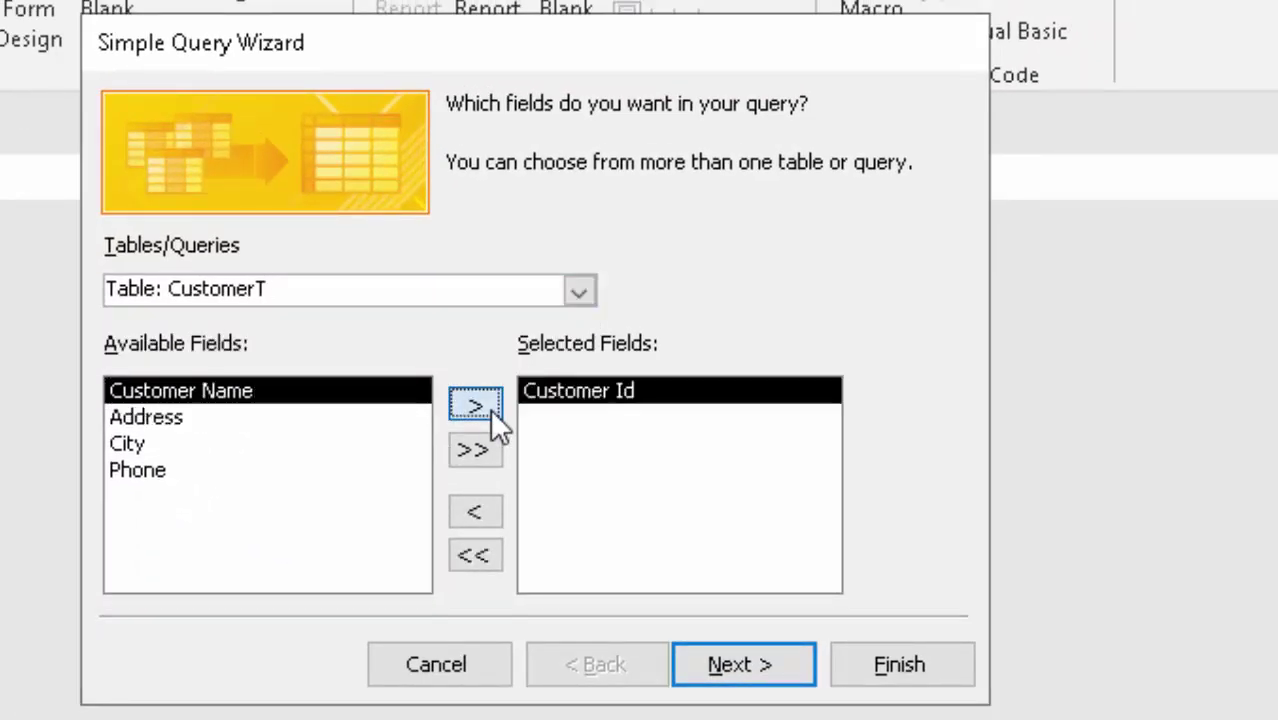
pyautogui.click(490, 408)
pyautogui.click(490, 408)
pyautogui.click(490, 408)
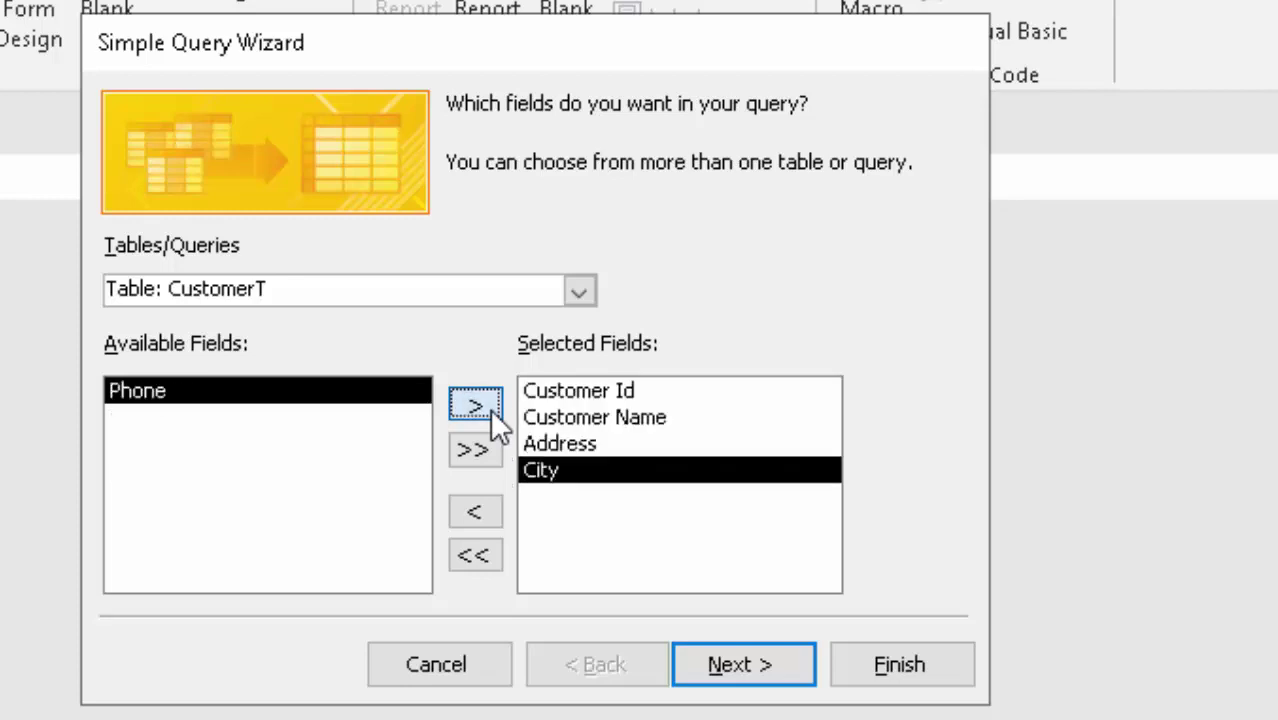
pyautogui.click(490, 408)
# Switch the source to ProductT, add Product Number, and remove the duplicate Customer Id.
pyautogui.click(588, 296)
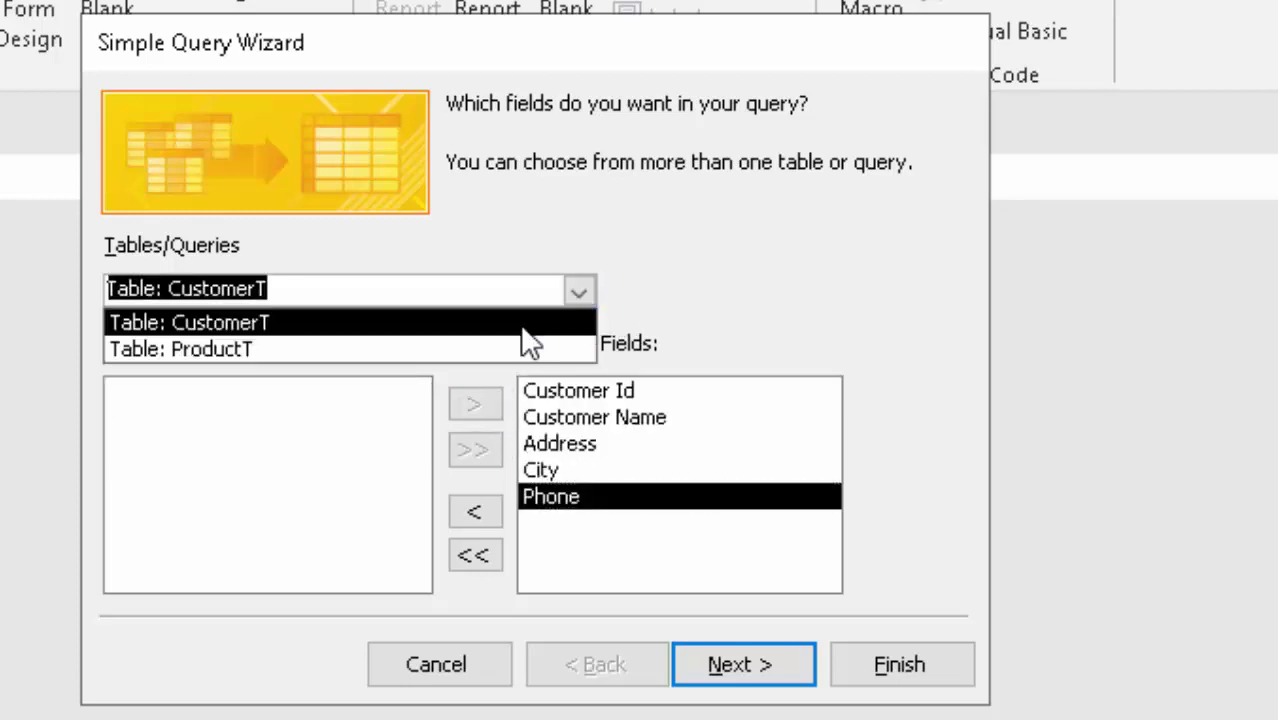
pyautogui.click(525, 332)
pyautogui.press('Down')
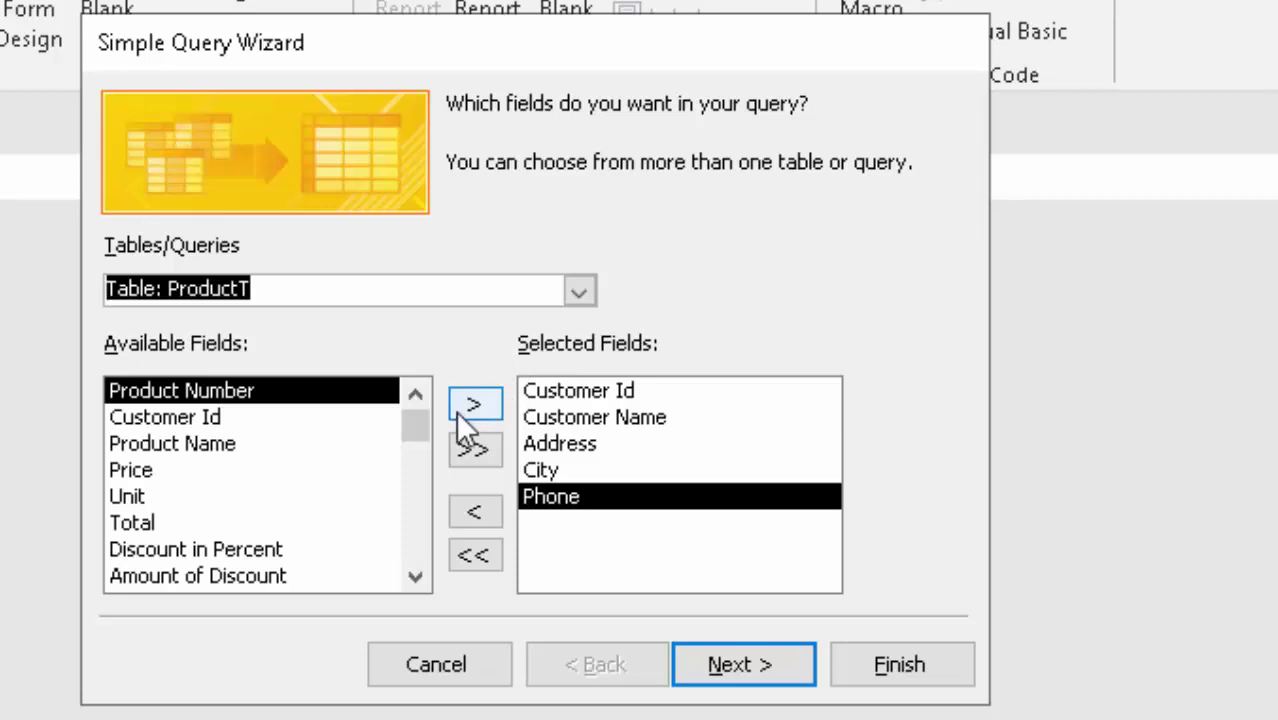
pyautogui.click(468, 406)
pyautogui.click(470, 406)
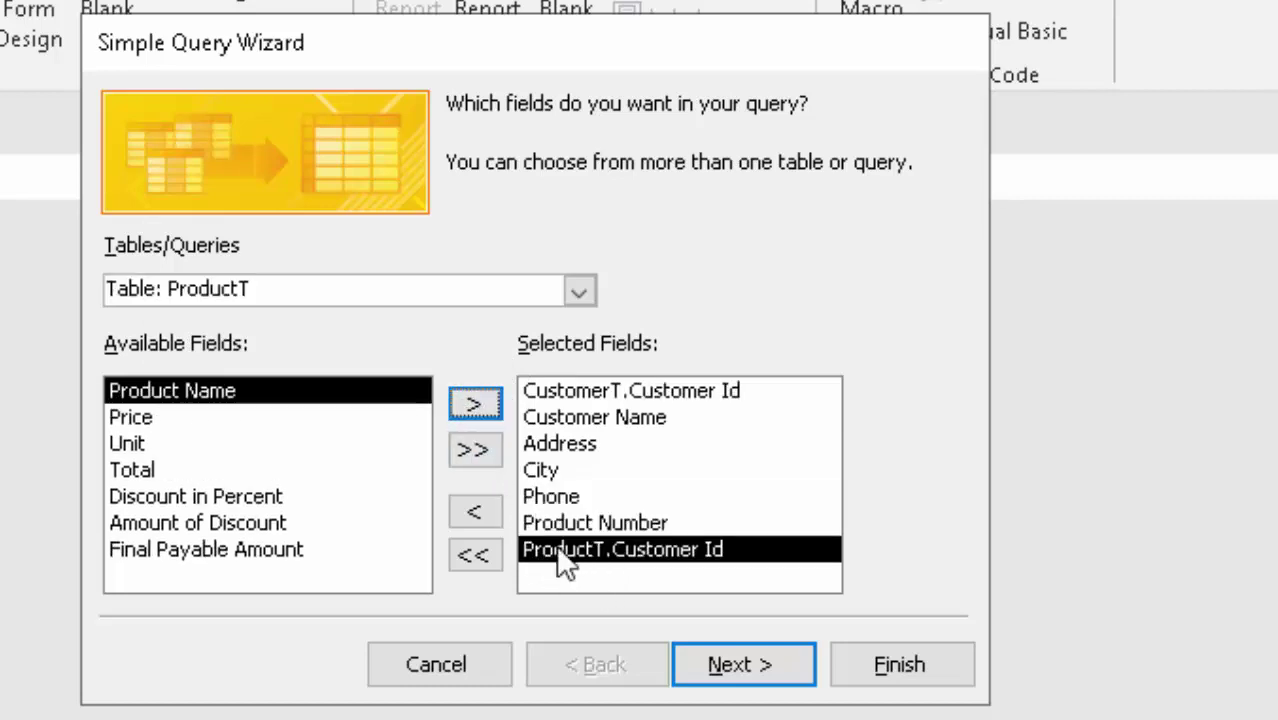
pyautogui.click(488, 507)
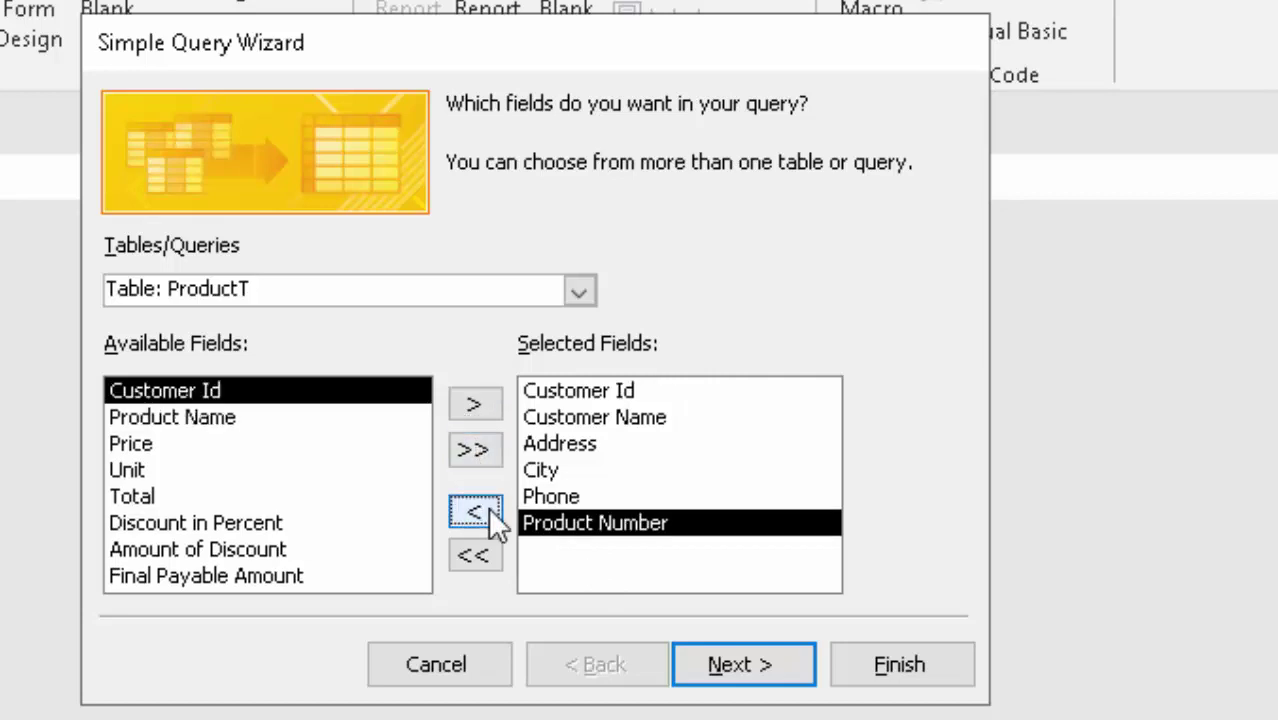
# Add Product Name through Final Payable Amount, continue, and agree to define the missing relationship.
pyautogui.click(198, 419)
pyautogui.click(463, 398)
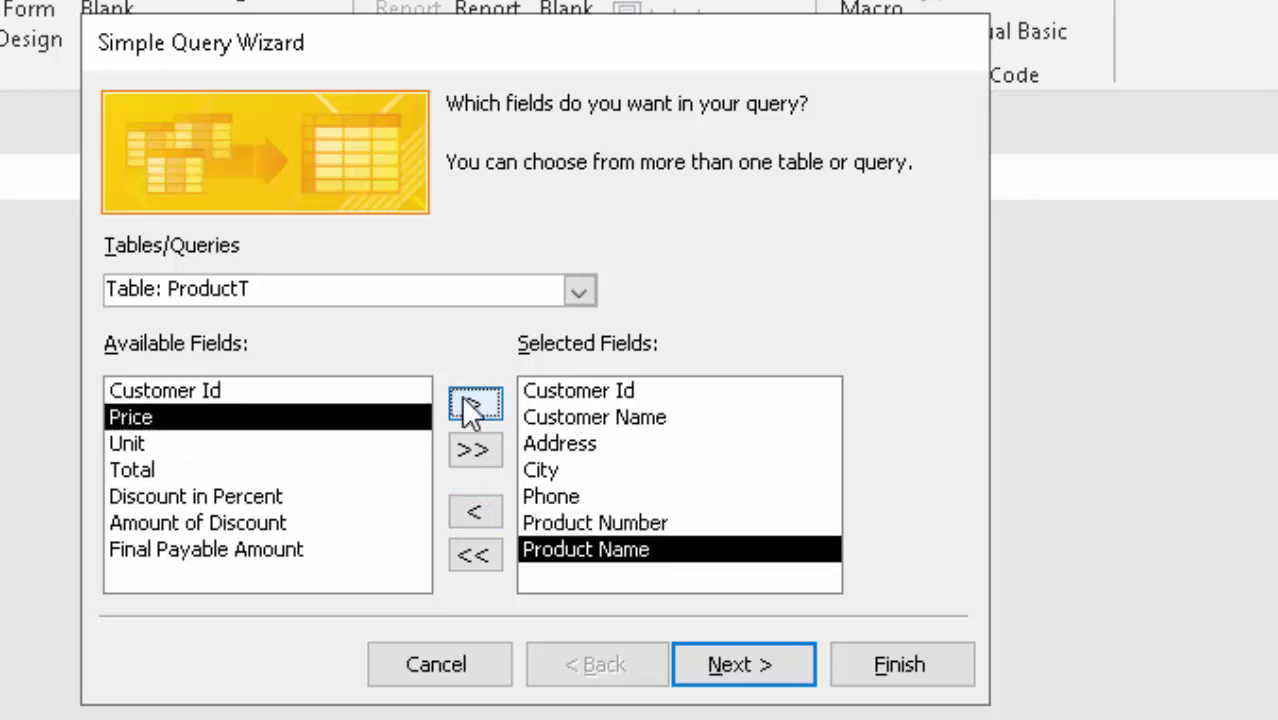
pyautogui.click(463, 398)
pyautogui.click(463, 398)
pyautogui.click(463, 398)
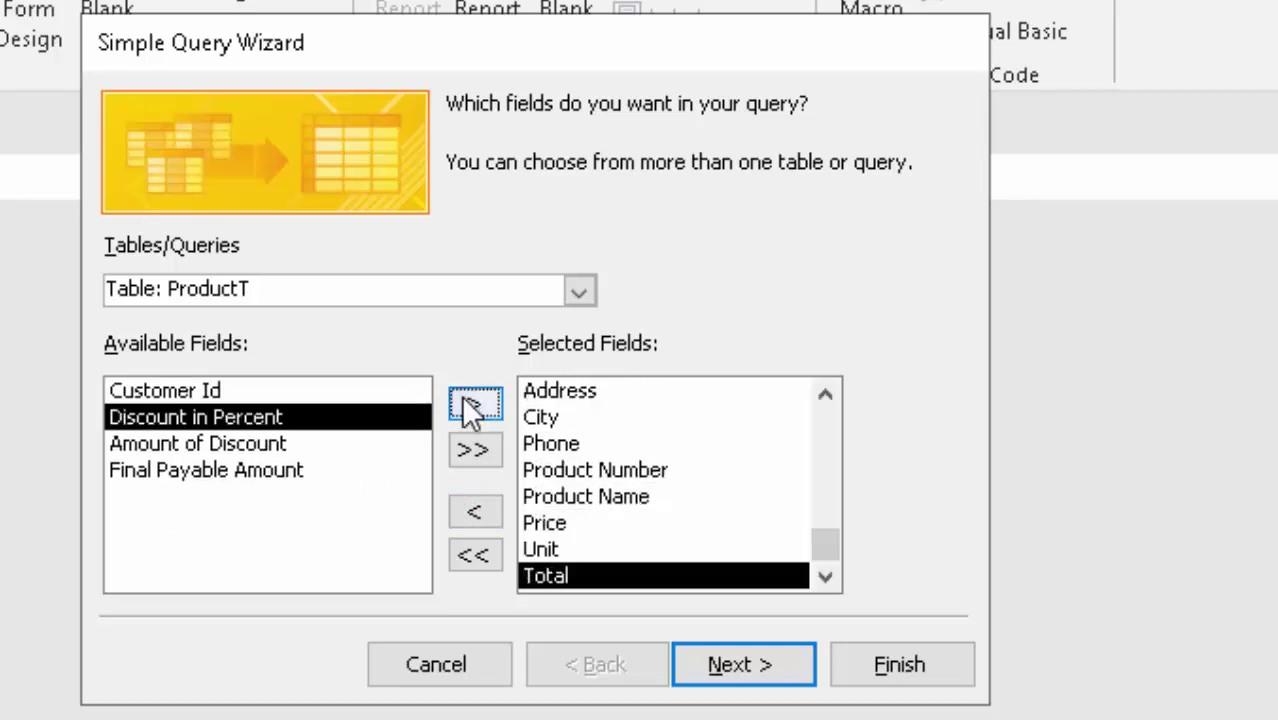
pyautogui.click(463, 398)
pyautogui.click(463, 398)
pyautogui.click(463, 400)
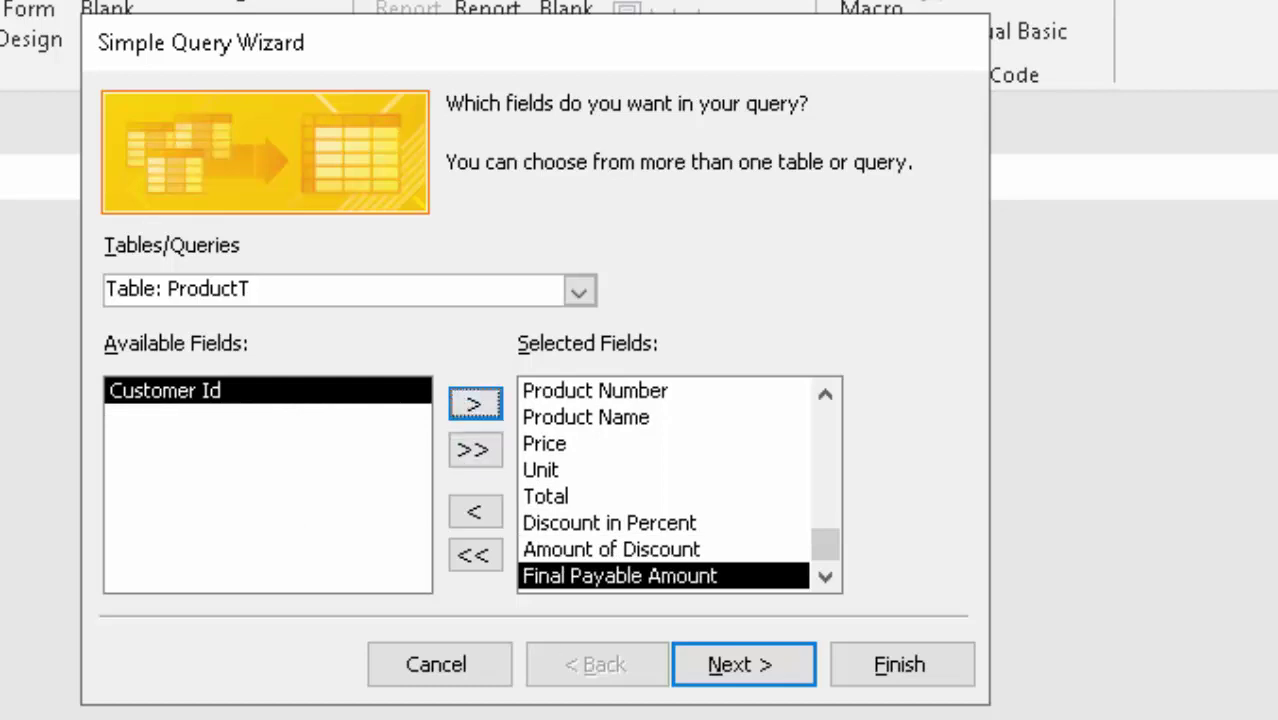
pyautogui.click(777, 656)
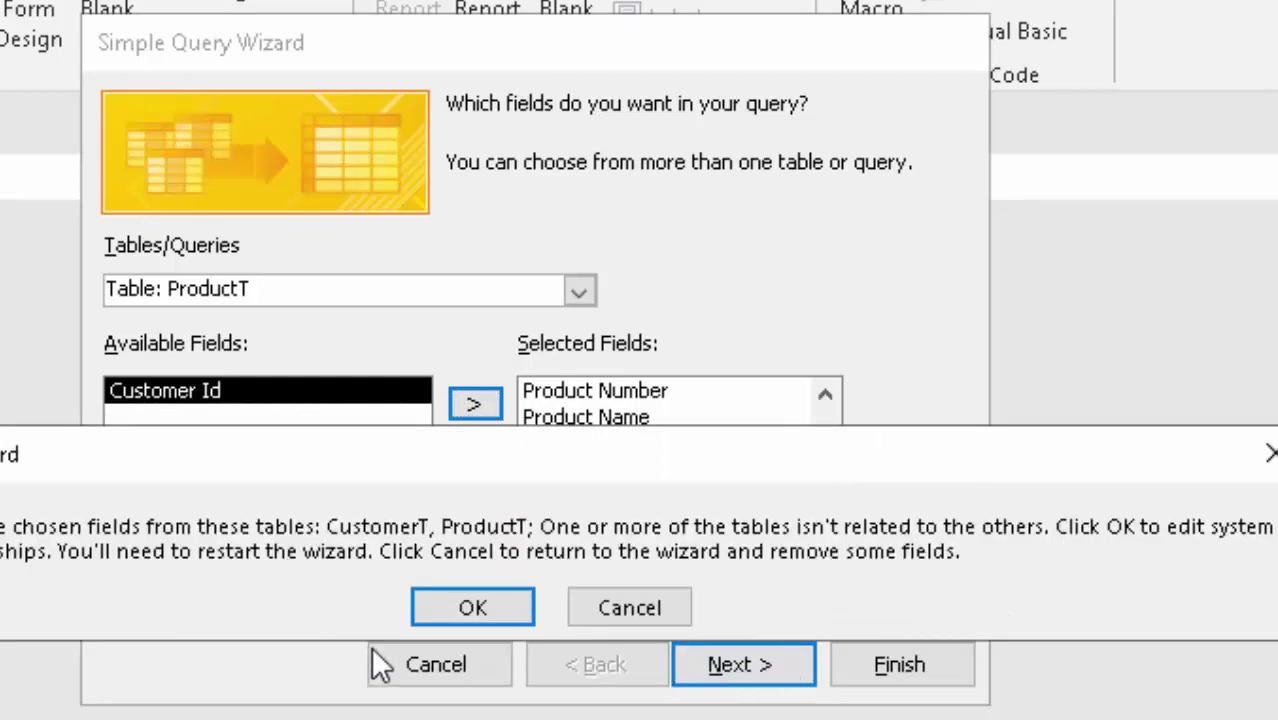
pyautogui.click(493, 603)
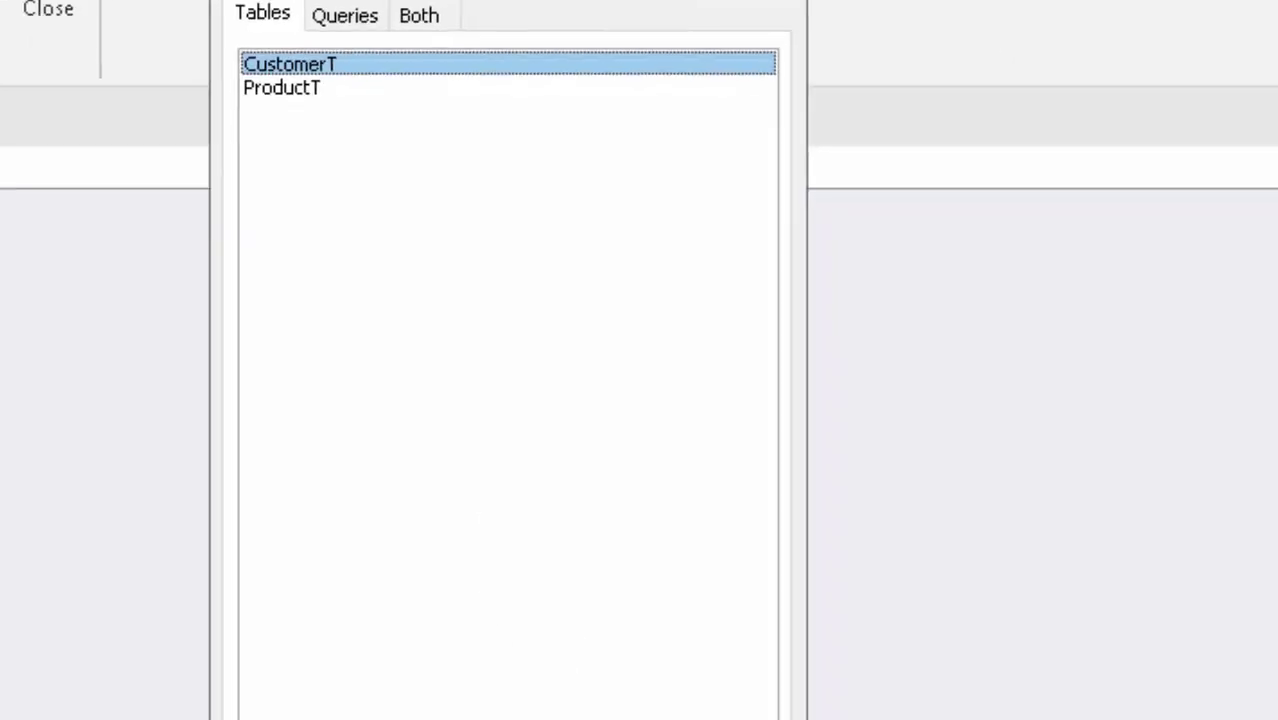
# Add ProductT and join Customer Id one-to-many with referential integrity, cascade updates and deletes.
pyautogui.click(245, 79)
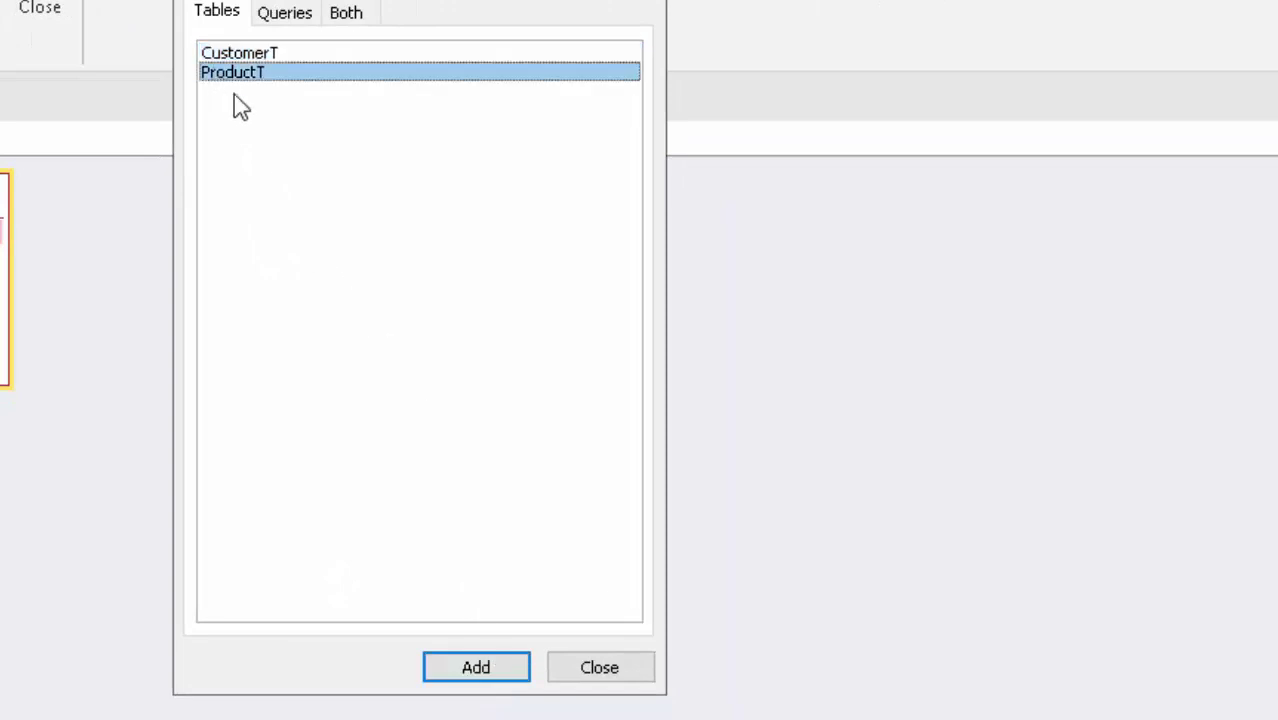
pyautogui.click(478, 668)
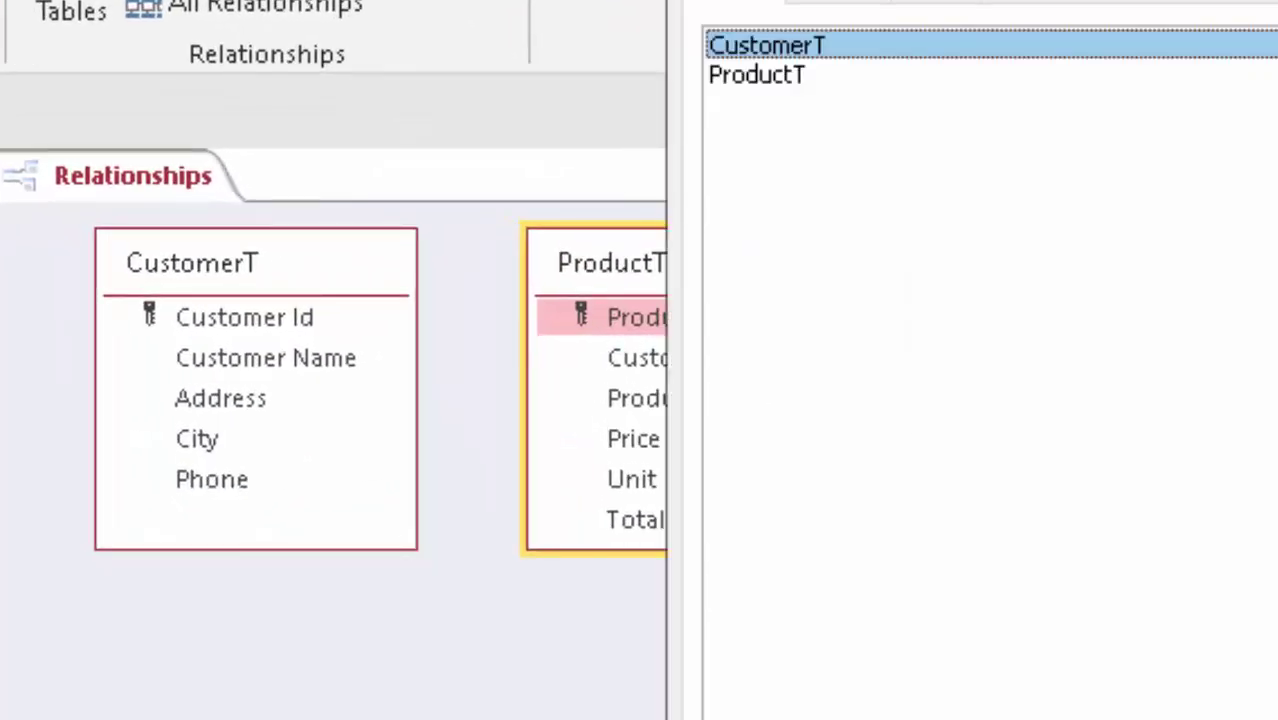
pyautogui.press('Escape')
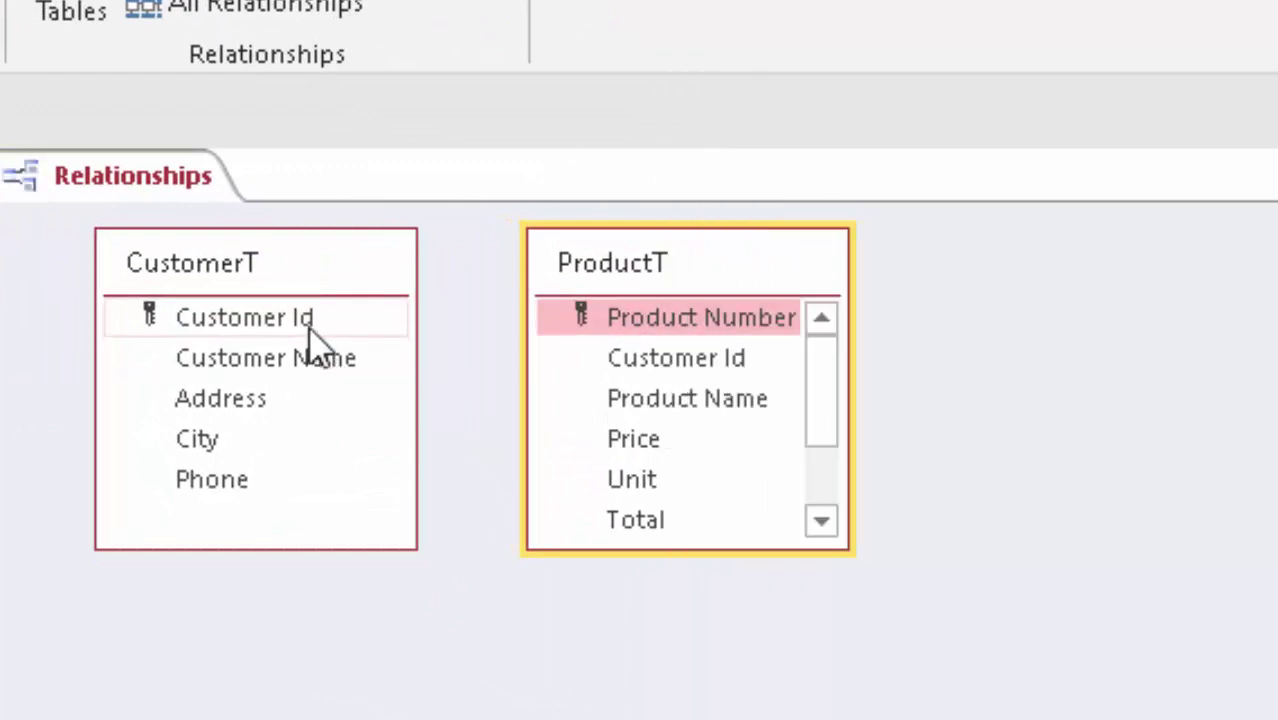
pyautogui.moveTo(322, 326); pyautogui.dragTo(631, 364)
pyautogui.click(735, 413)
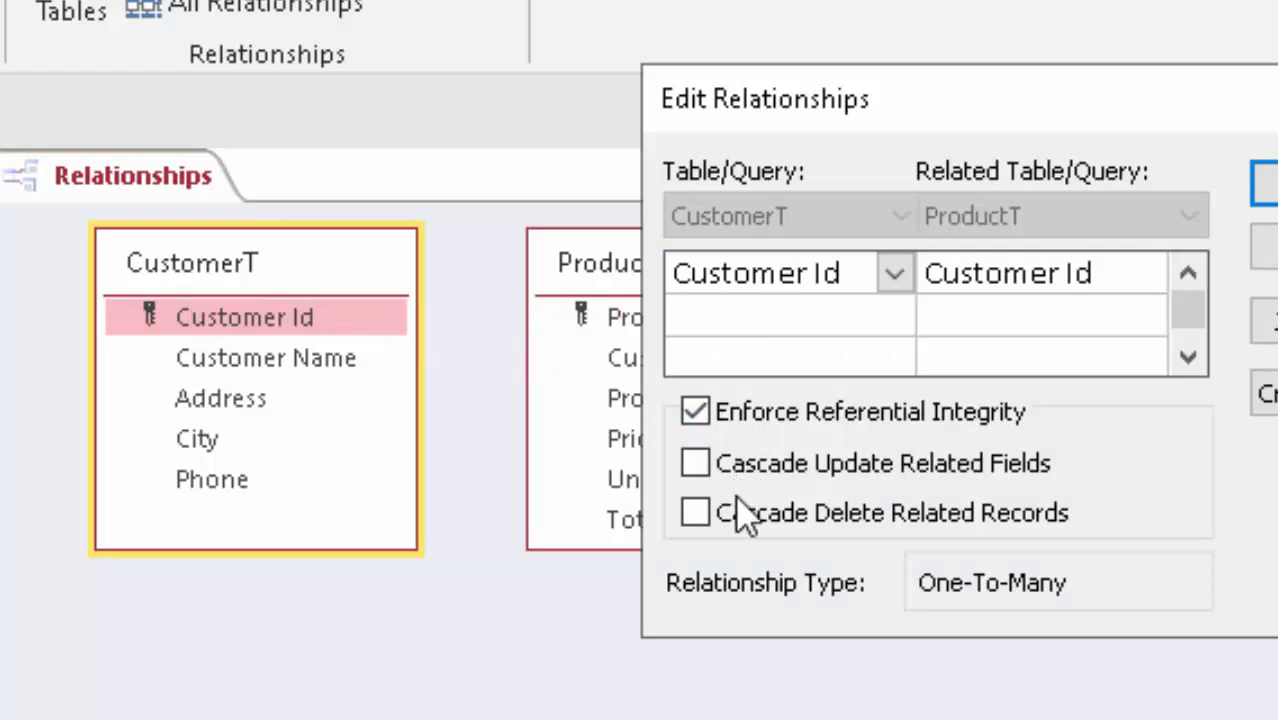
pyautogui.click(740, 463)
pyautogui.click(740, 512)
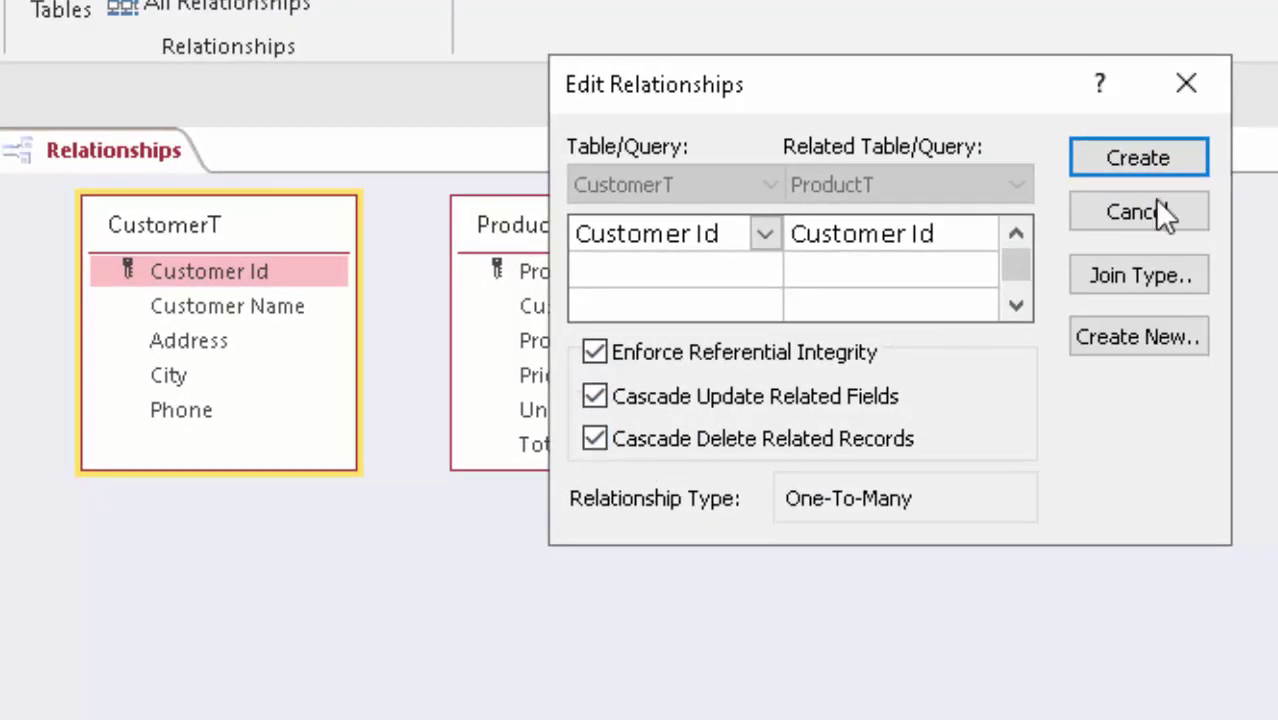
pyautogui.click(1182, 160)
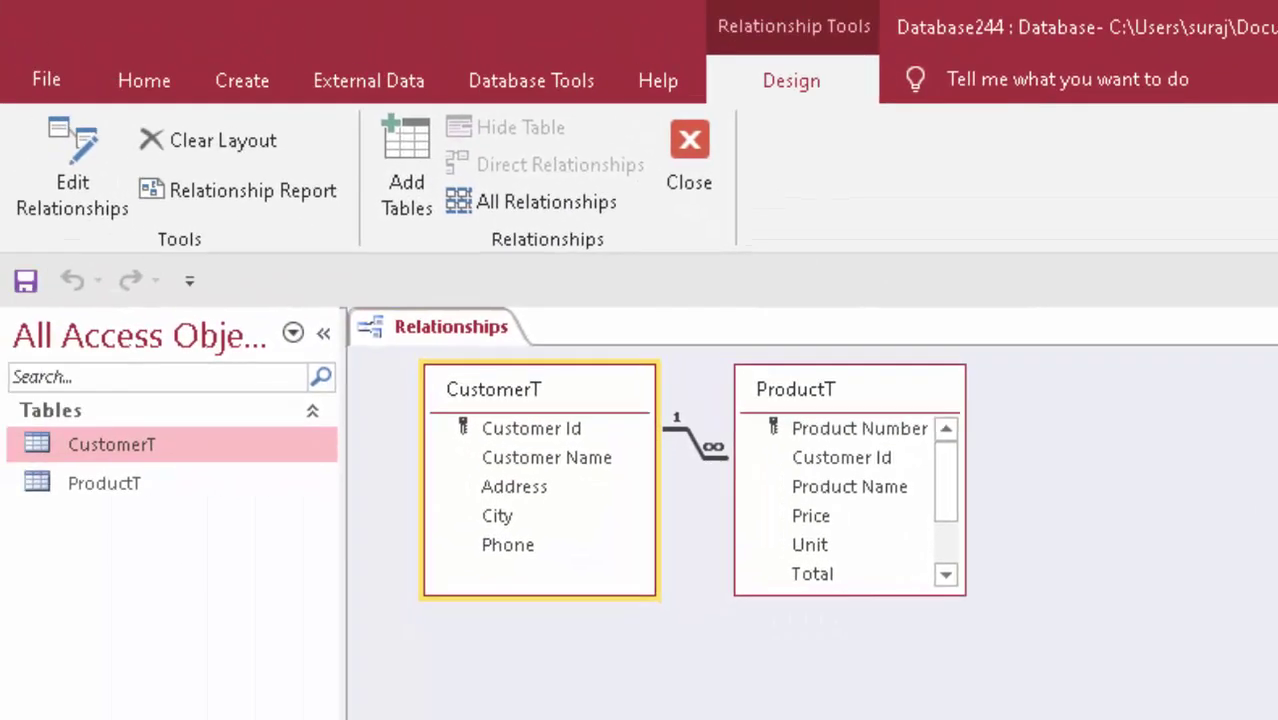
# Save the relationships and add all five CustomerT fields in the Form Wizard.
pyautogui.click(22, 282)
pyautogui.click(244, 84)
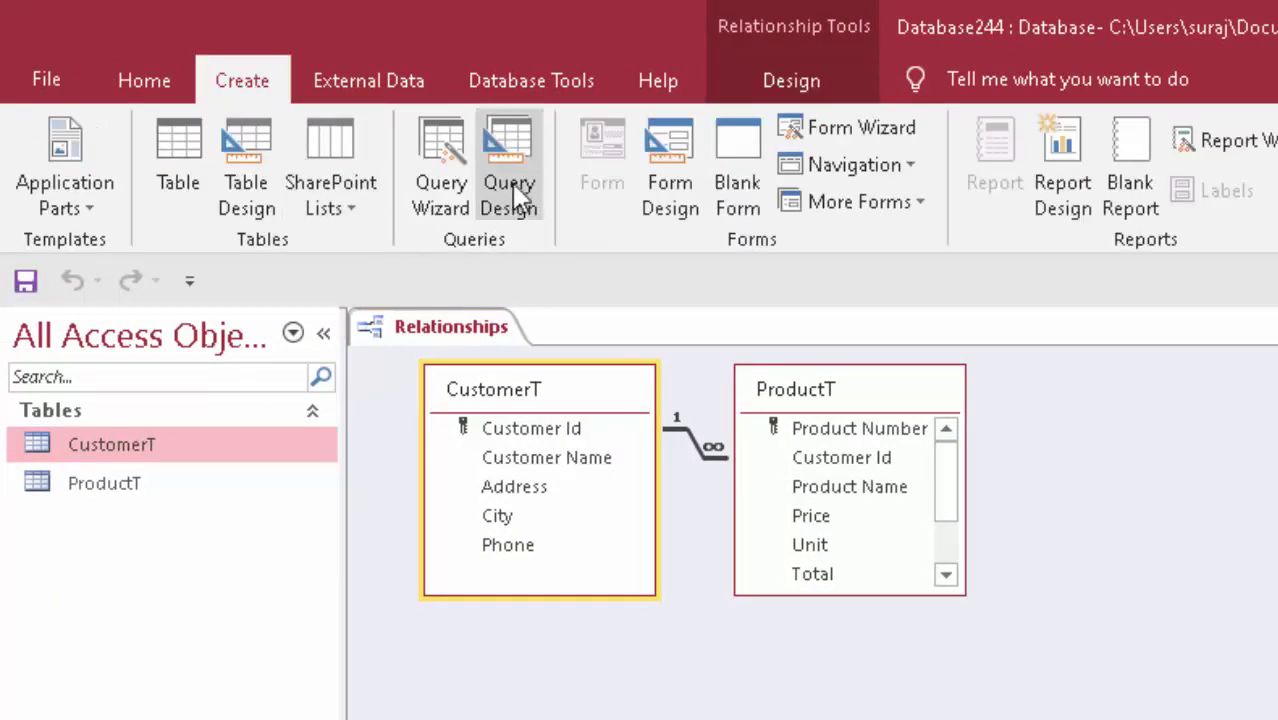
pyautogui.click(888, 138)
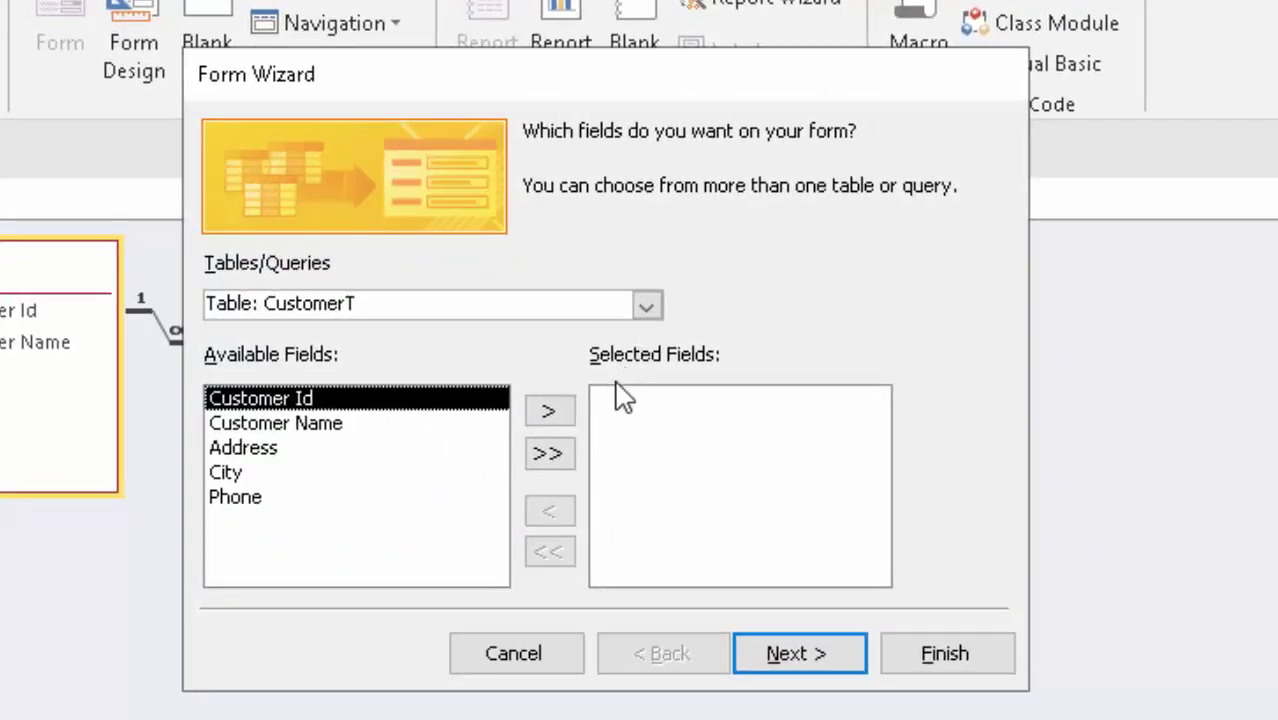
pyautogui.click(549, 409)
pyautogui.click(549, 409)
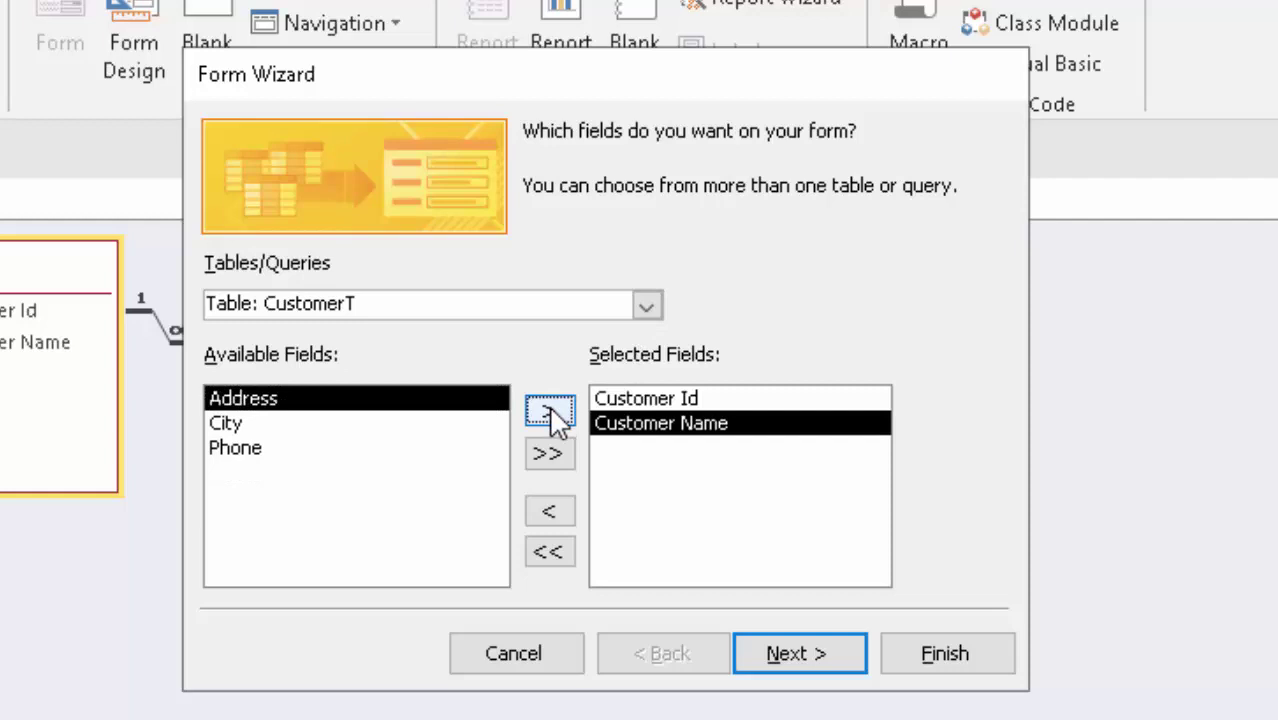
pyautogui.click(549, 409)
pyautogui.click(549, 409)
pyautogui.click(549, 409)
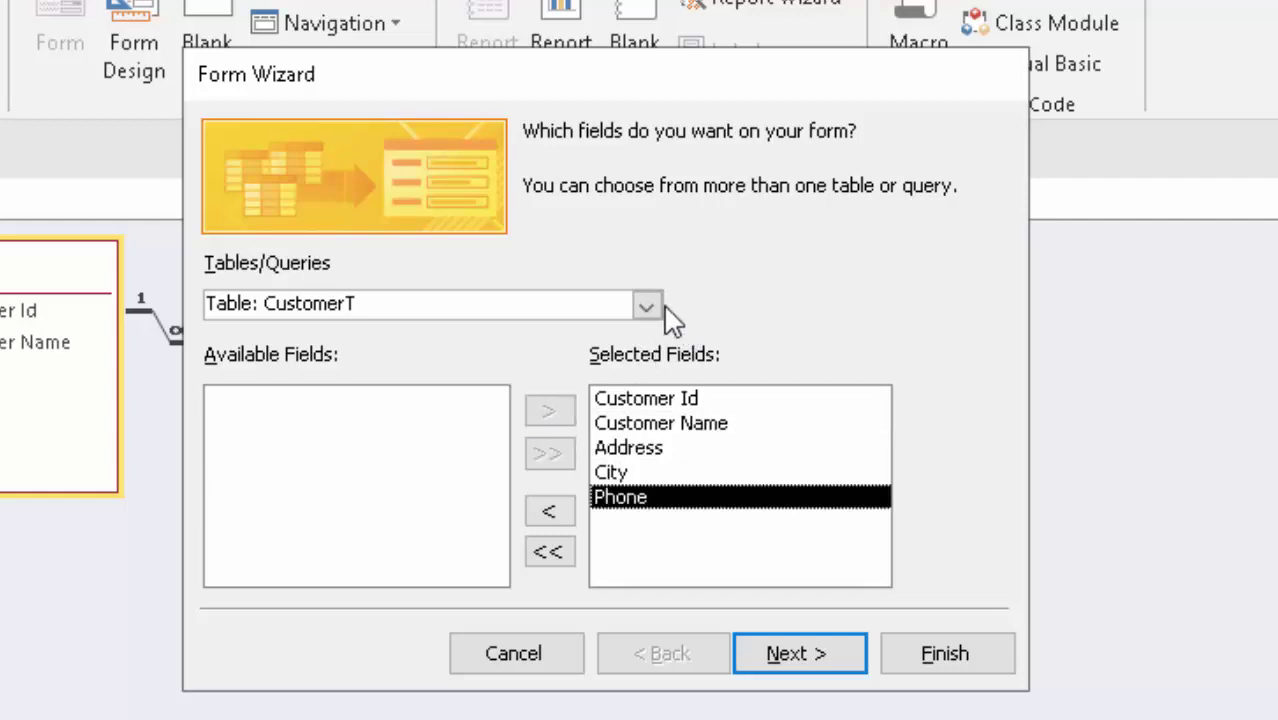
# Add every ProductT field except Customer Id, from Product Number to Final Payable Amount.
pyautogui.click(648, 308)
pyautogui.click(559, 362)
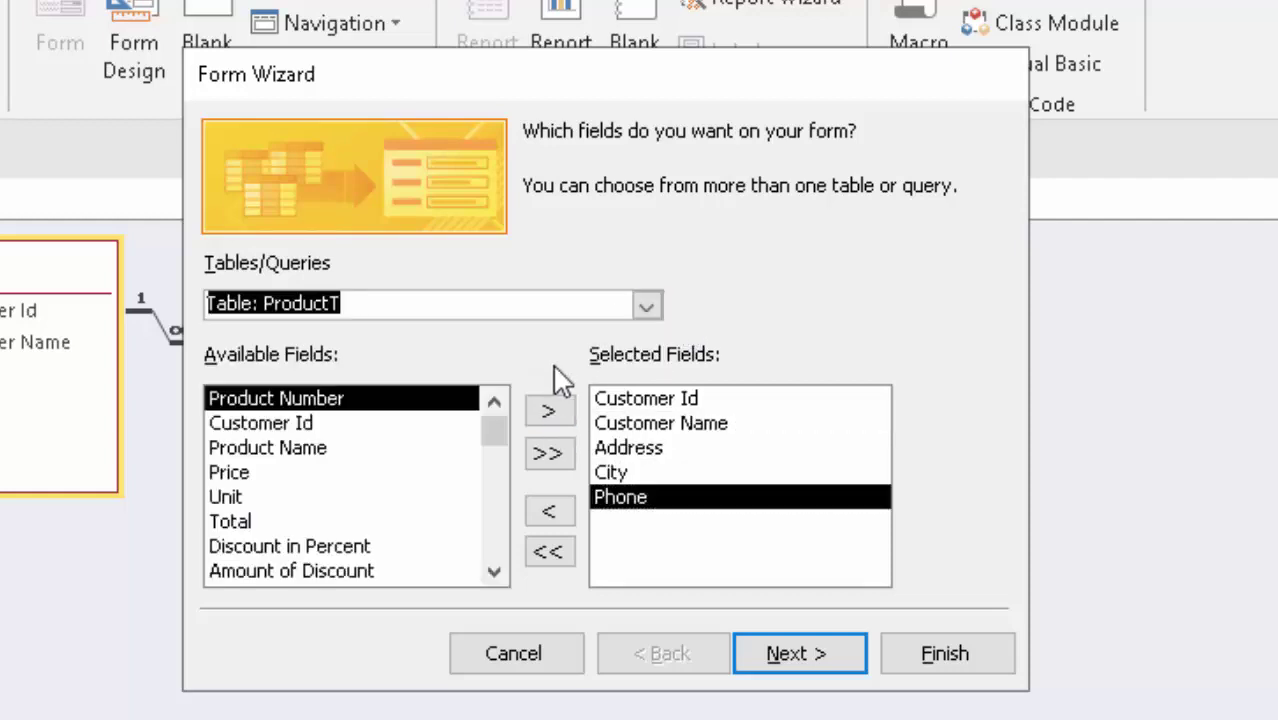
pyautogui.click(552, 410)
pyautogui.click(352, 424)
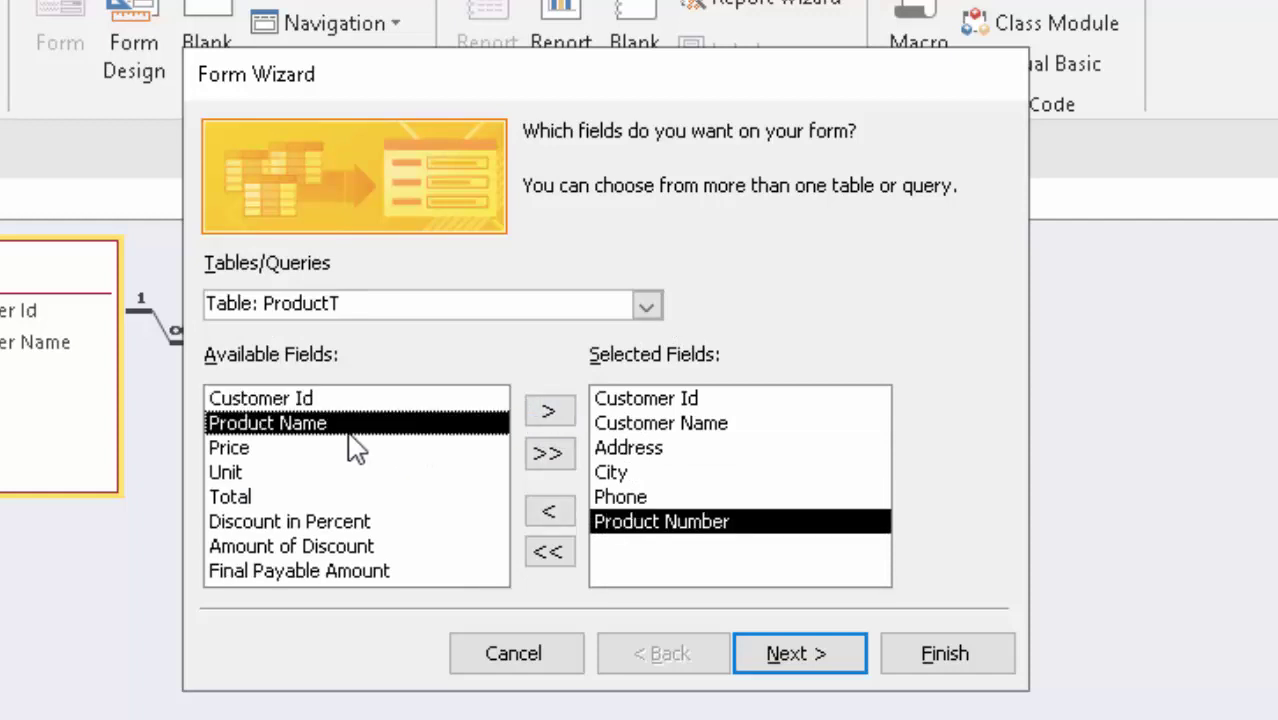
pyautogui.click(551, 410)
pyautogui.click(553, 411)
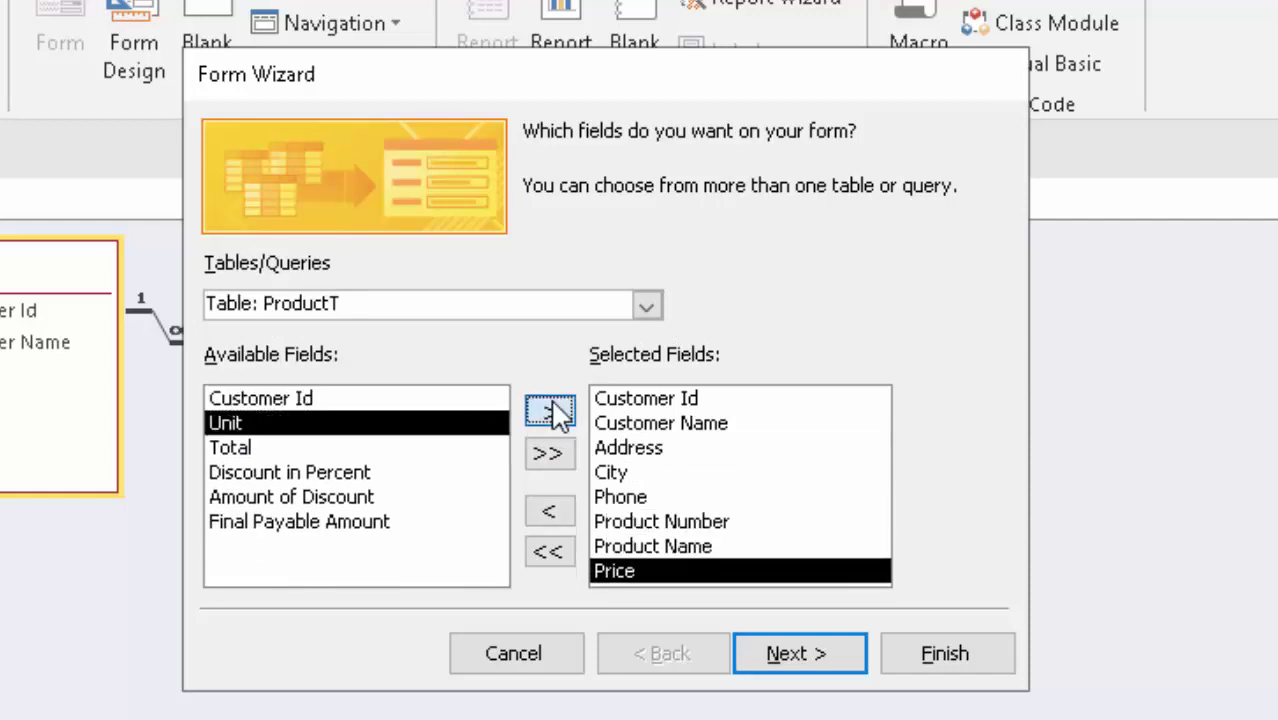
pyautogui.click(551, 410)
pyautogui.click(551, 410)
pyautogui.click(551, 410)
pyautogui.click(551, 410)
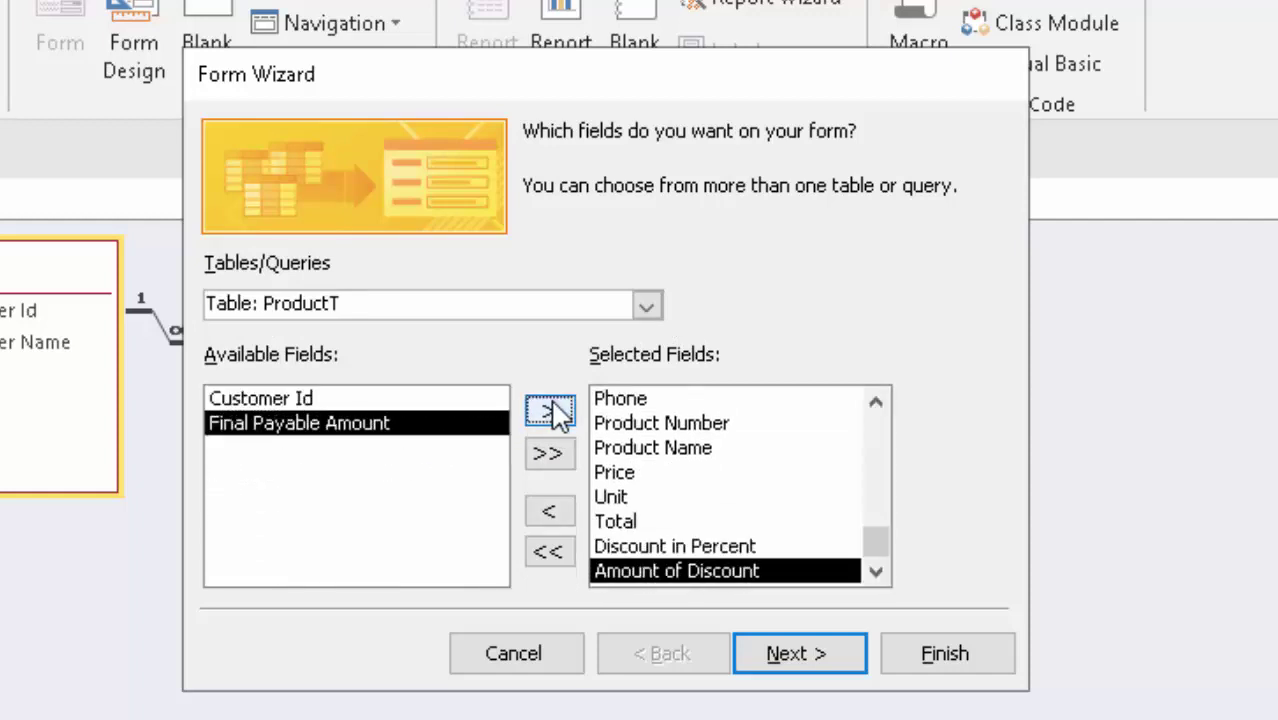
pyautogui.click(553, 410)
# Group by CustomerT, make the ProductT subform a datasheet, and choose to modify the form's design.
pyautogui.click(810, 655)
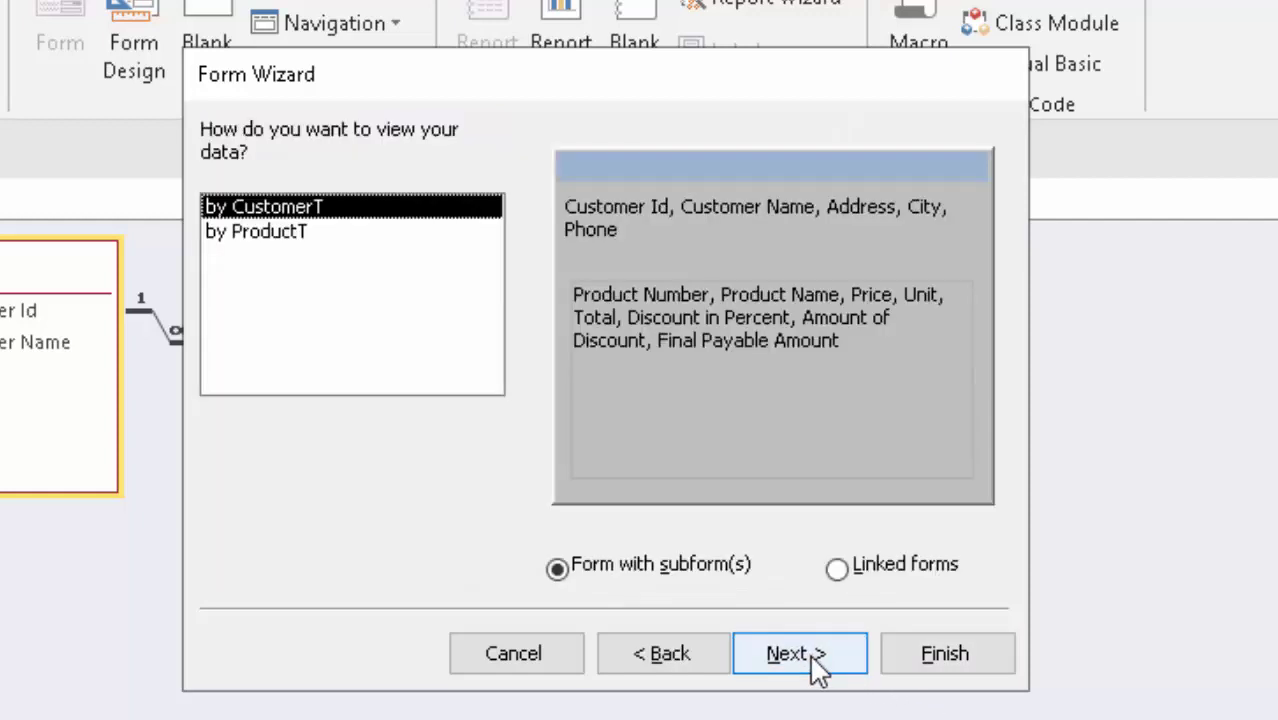
pyautogui.click(812, 660)
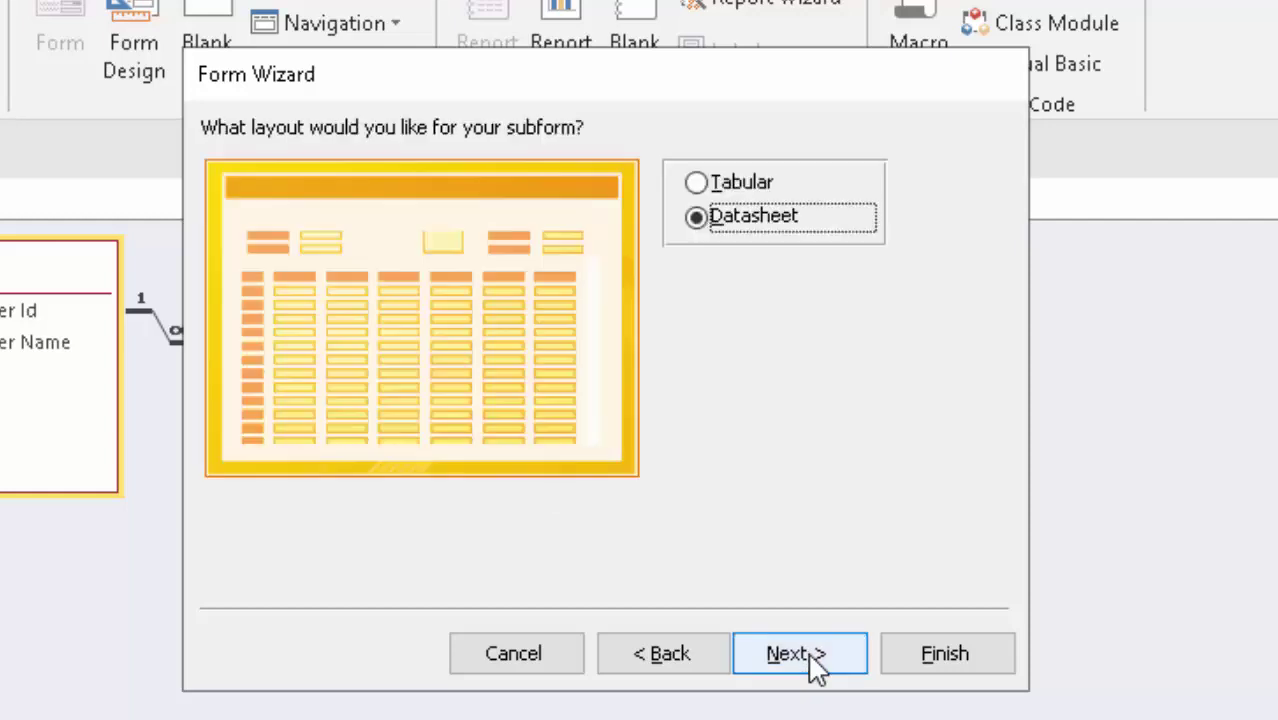
pyautogui.click(696, 217)
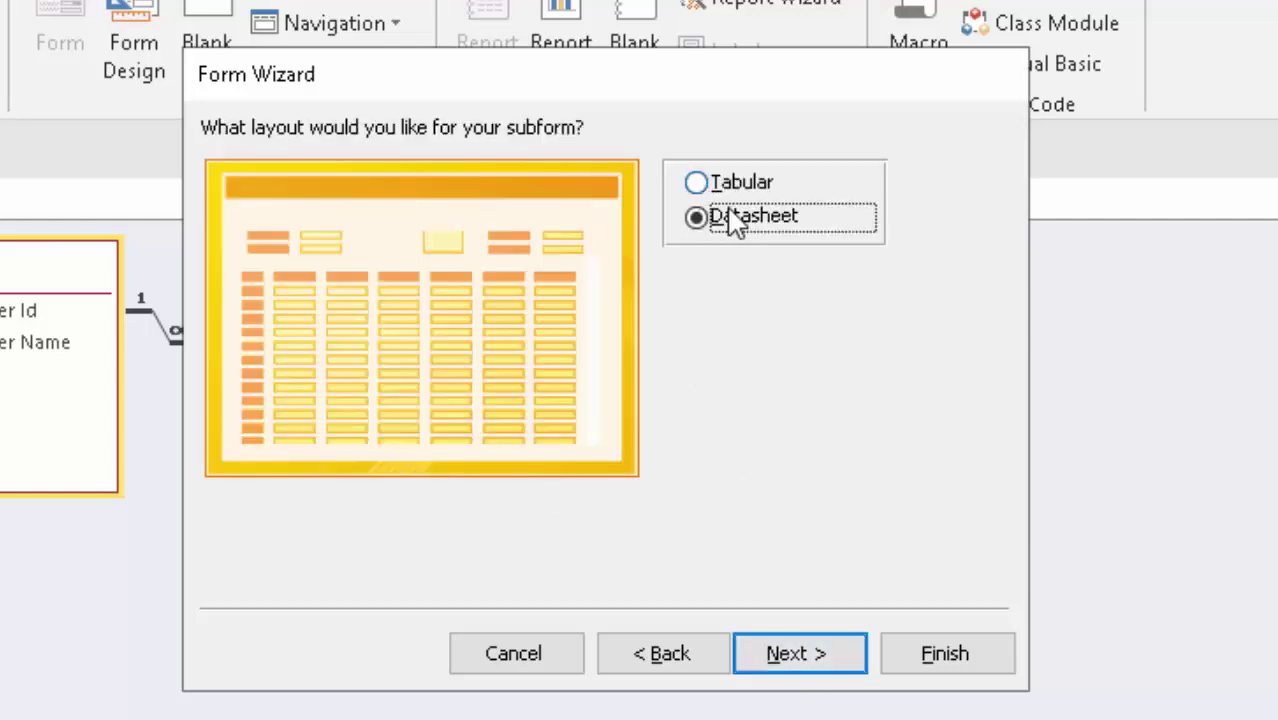
pyautogui.click(826, 656)
pyautogui.click(565, 478)
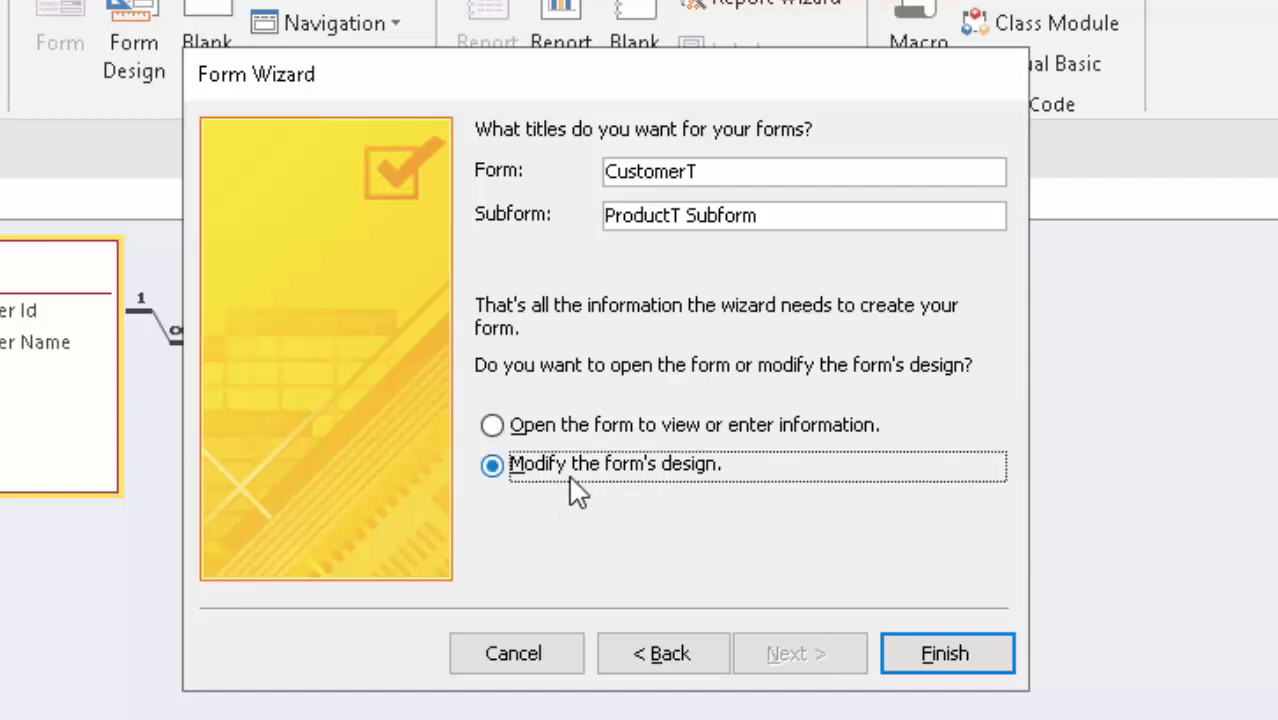
# Finish the wizard and widen the CustomerT form's design grid in Design view.
pyautogui.click(918, 664)
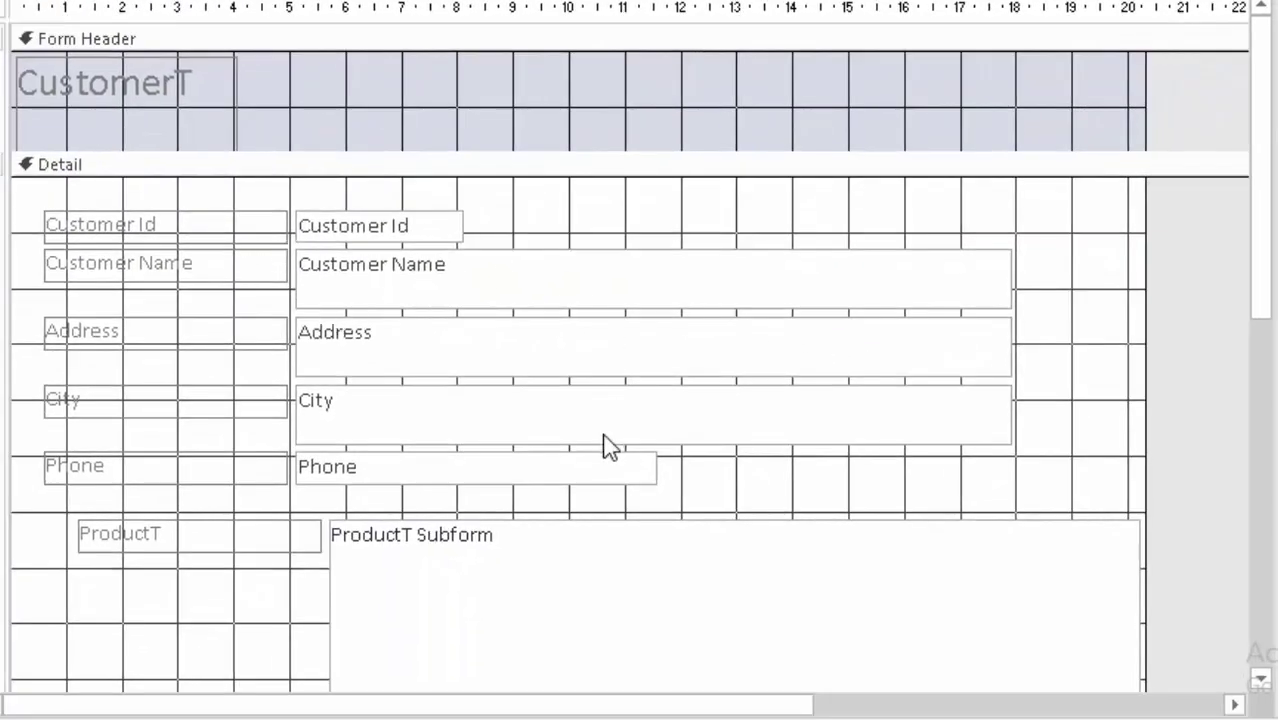
pyautogui.scroll(-3, 608, 445)
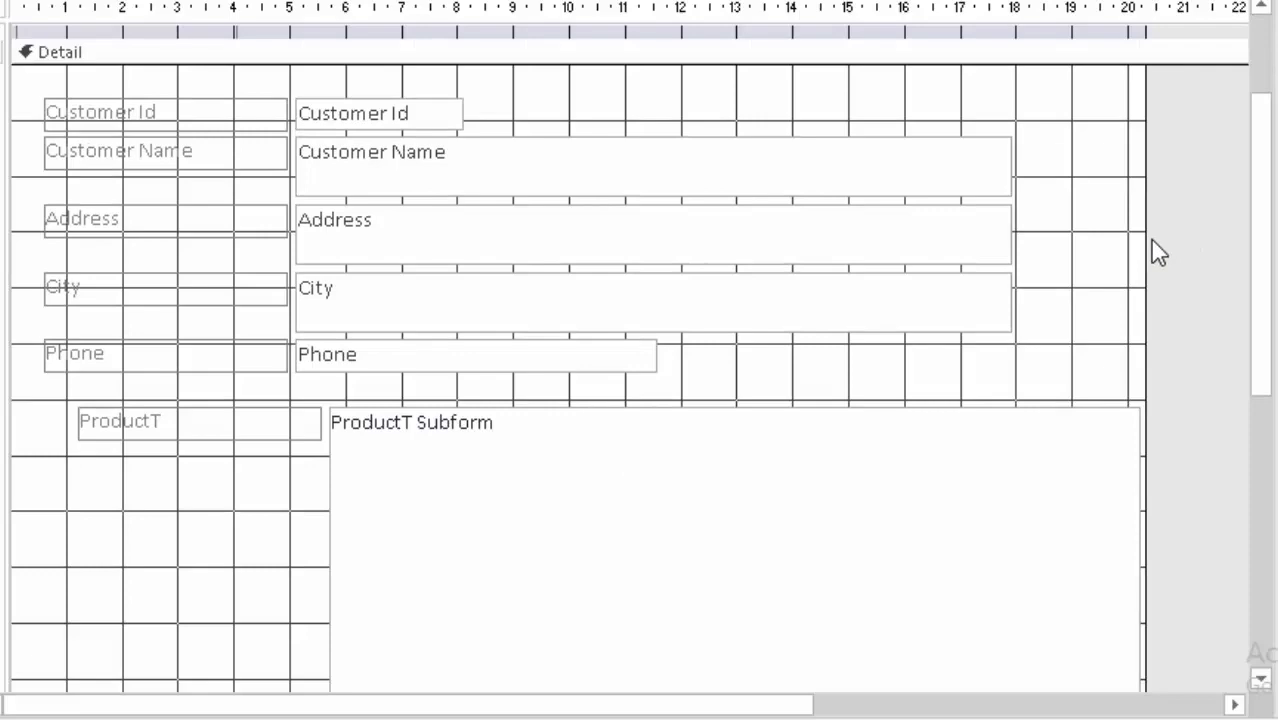
pyautogui.moveTo(1146, 248); pyautogui.dragTo(1240, 250)
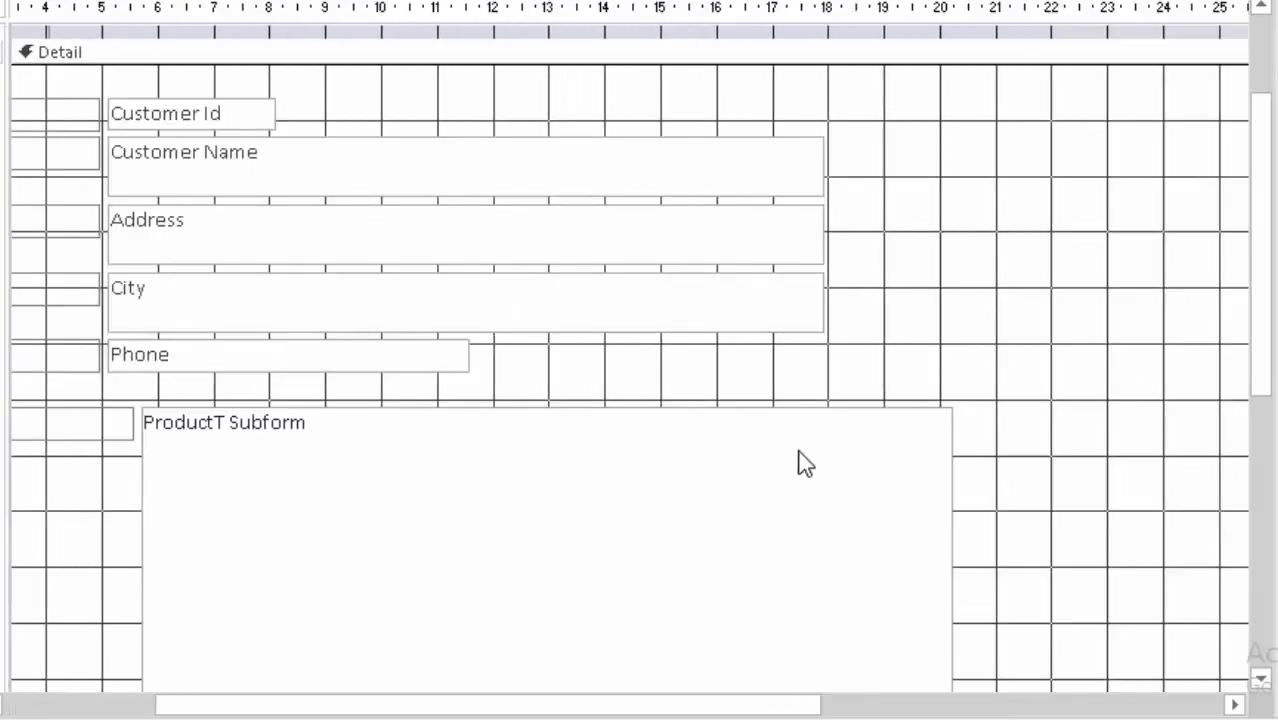
pyautogui.scroll(-3, 800, 470)
pyautogui.scroll(-2, 800, 470)
pyautogui.scroll(2, 800, 470)
pyautogui.scroll(2, 800, 470)
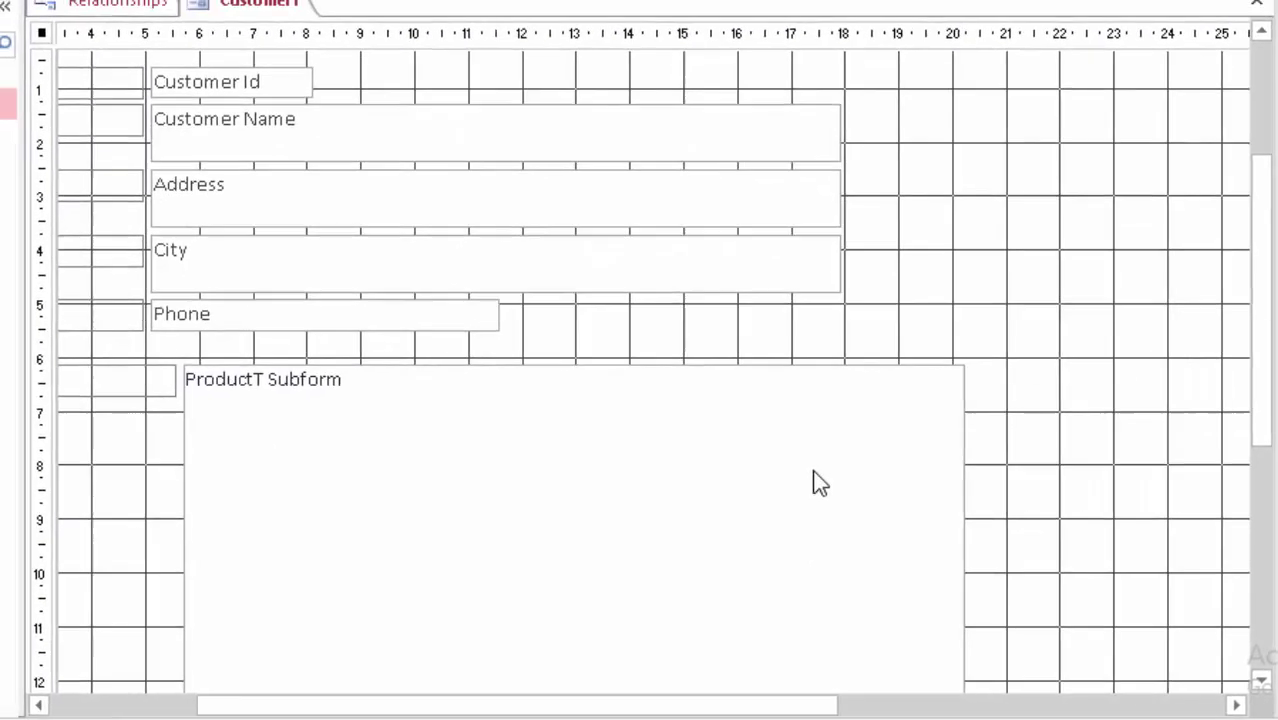
pyautogui.scroll(2, 813, 473)
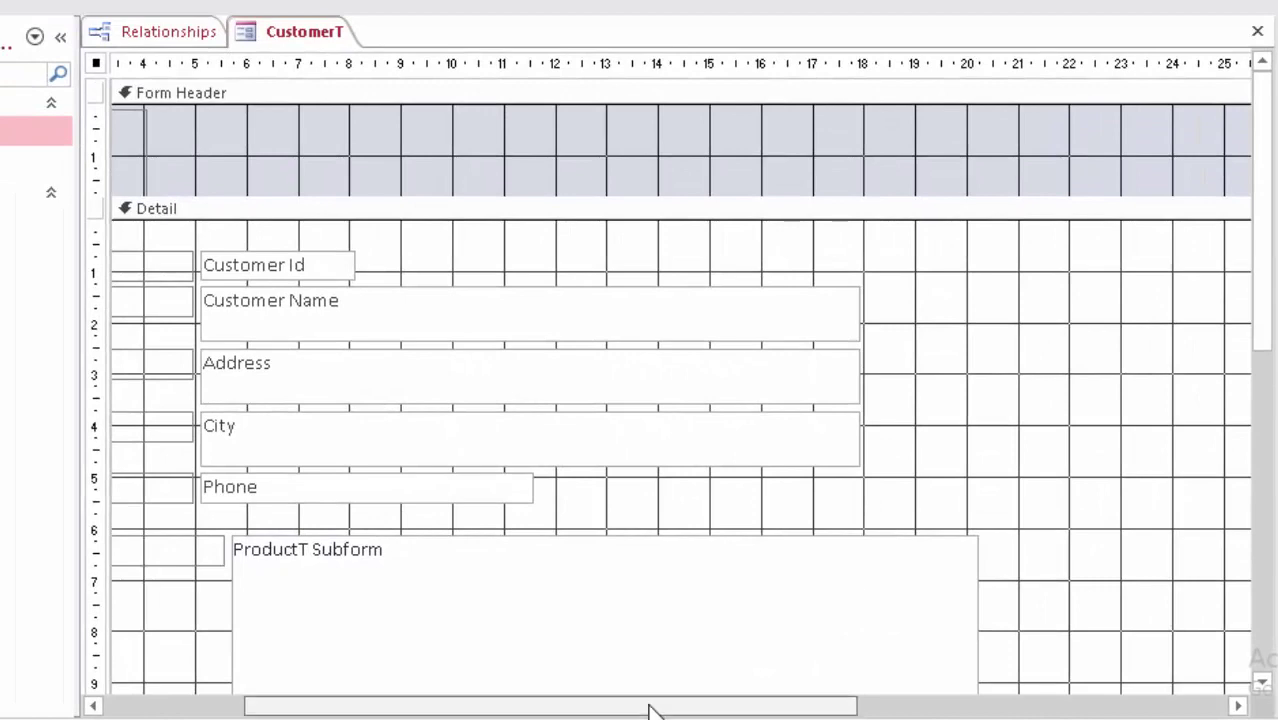
pyautogui.moveTo(650, 707); pyautogui.dragTo(511, 707)
# Narrow the Customer Name text box.
pyautogui.click(409, 616)
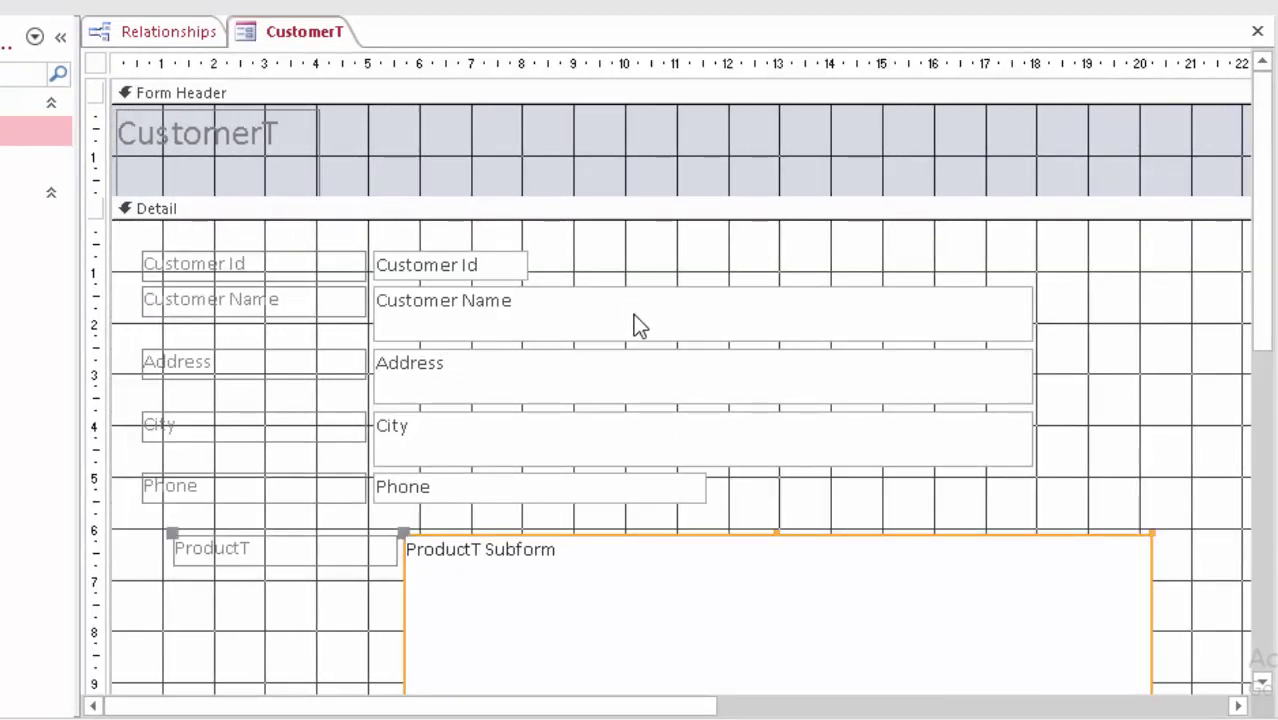
pyautogui.click(633, 339)
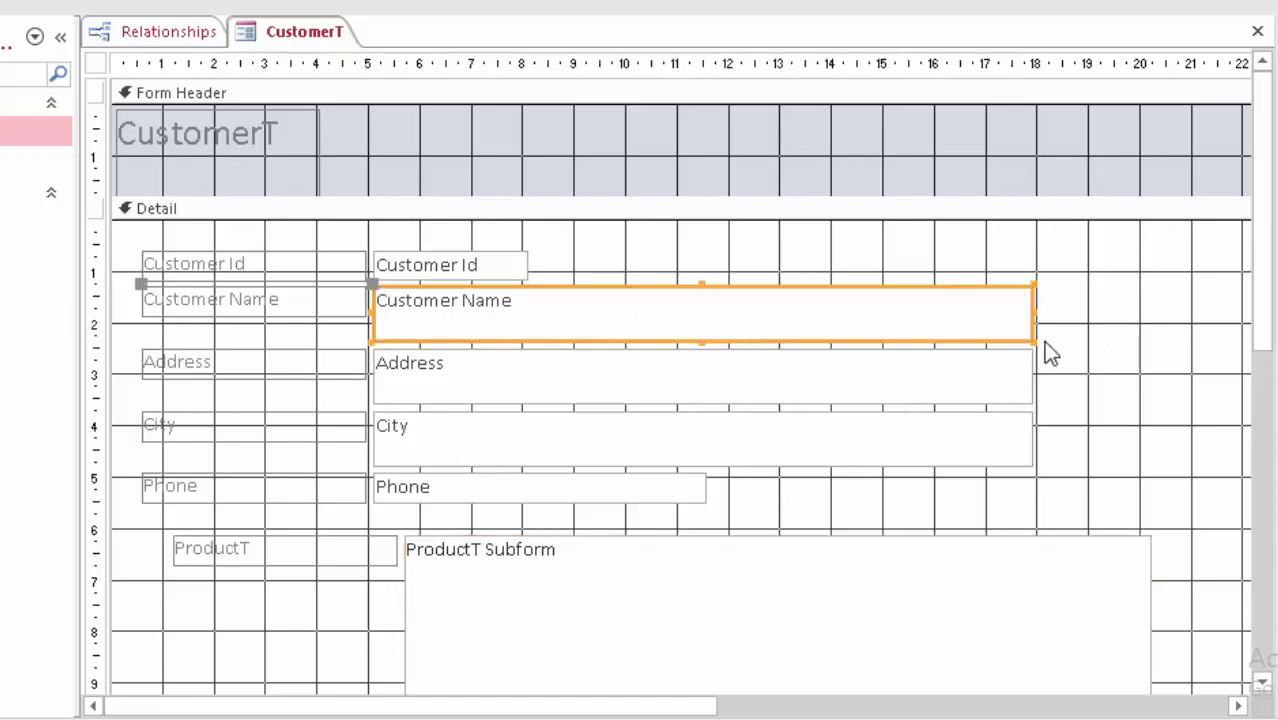
pyautogui.moveTo(1033, 342)
pyautogui.mouseDown()
pyautogui.moveTo(712, 314)
pyautogui.moveTo(532, 316)
pyautogui.mouseUp()
# Narrow the Address, City and Phone text boxes.
pyautogui.moveTo(1033, 404); pyautogui.dragTo(638, 385)
pyautogui.click(659, 452)
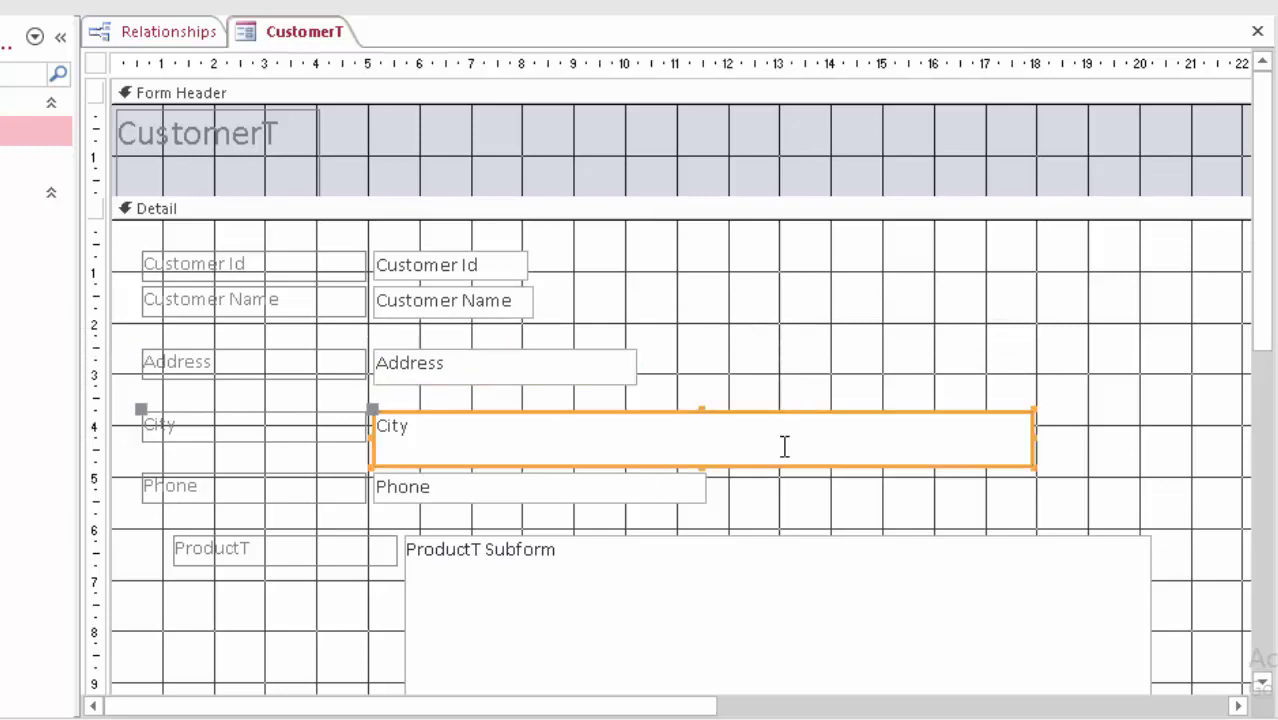
pyautogui.moveTo(1033, 465); pyautogui.dragTo(575, 437)
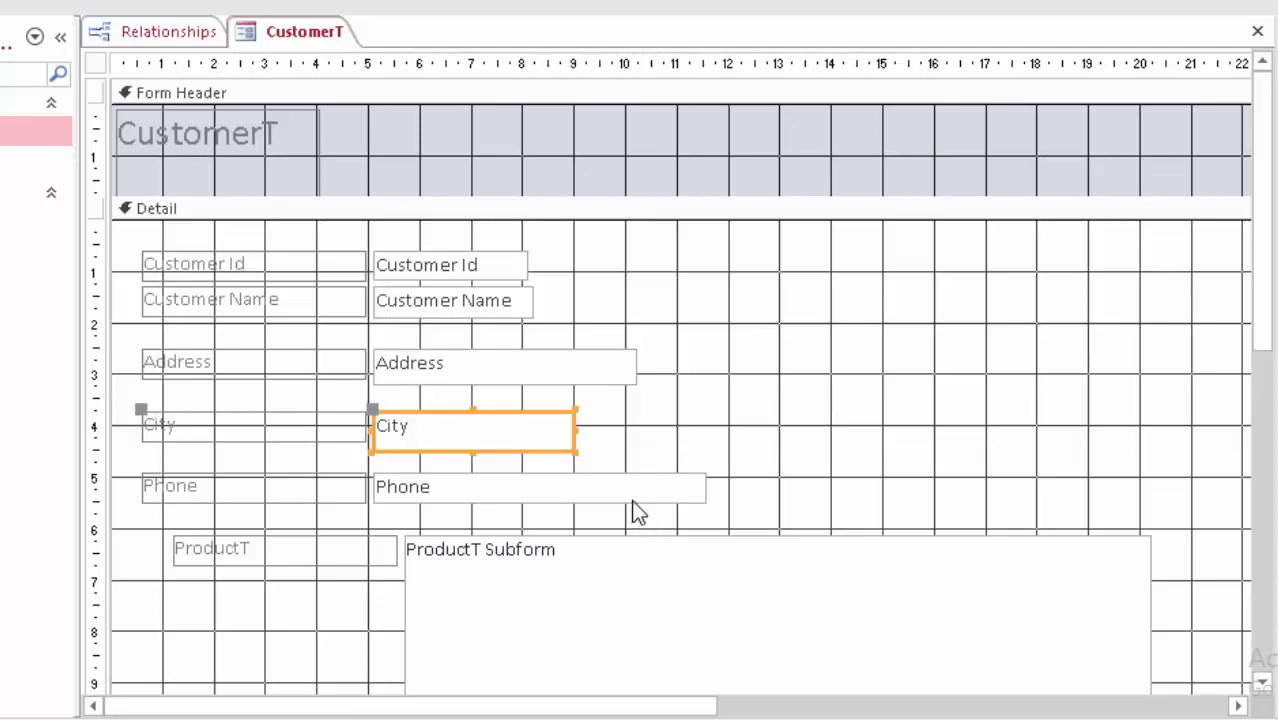
pyautogui.click(636, 488)
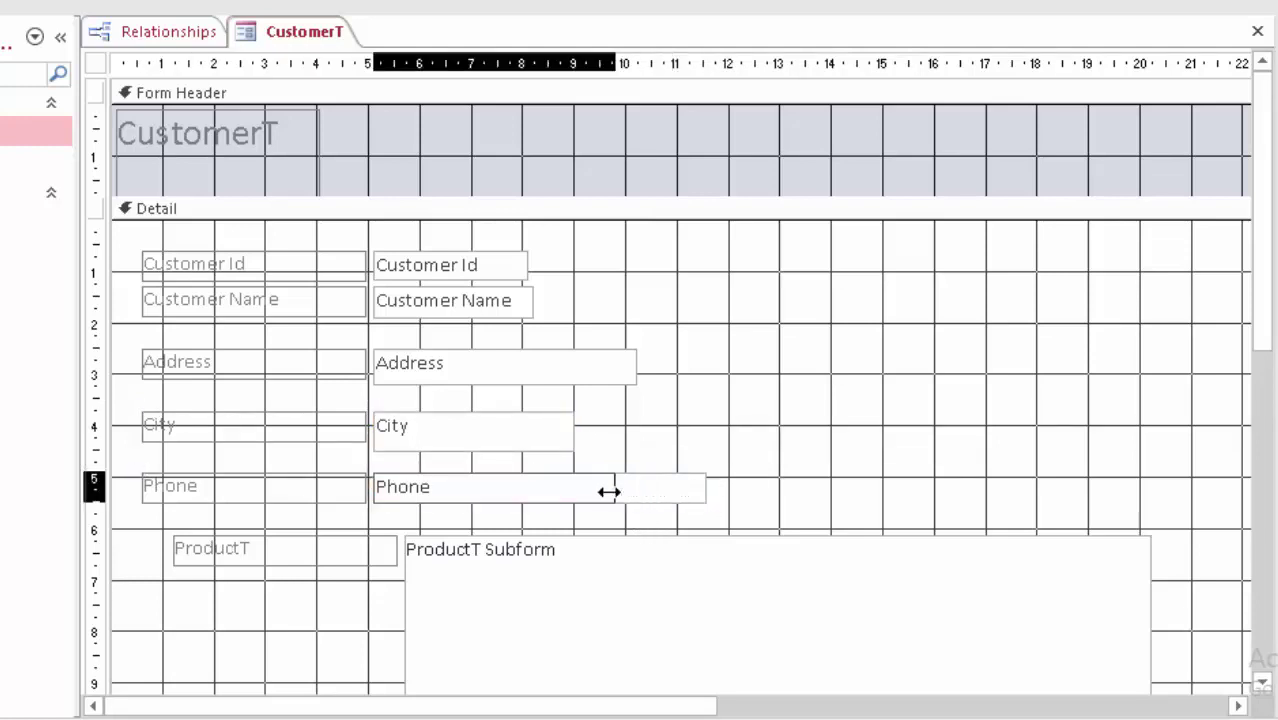
pyautogui.moveTo(690, 491); pyautogui.dragTo(549, 490)
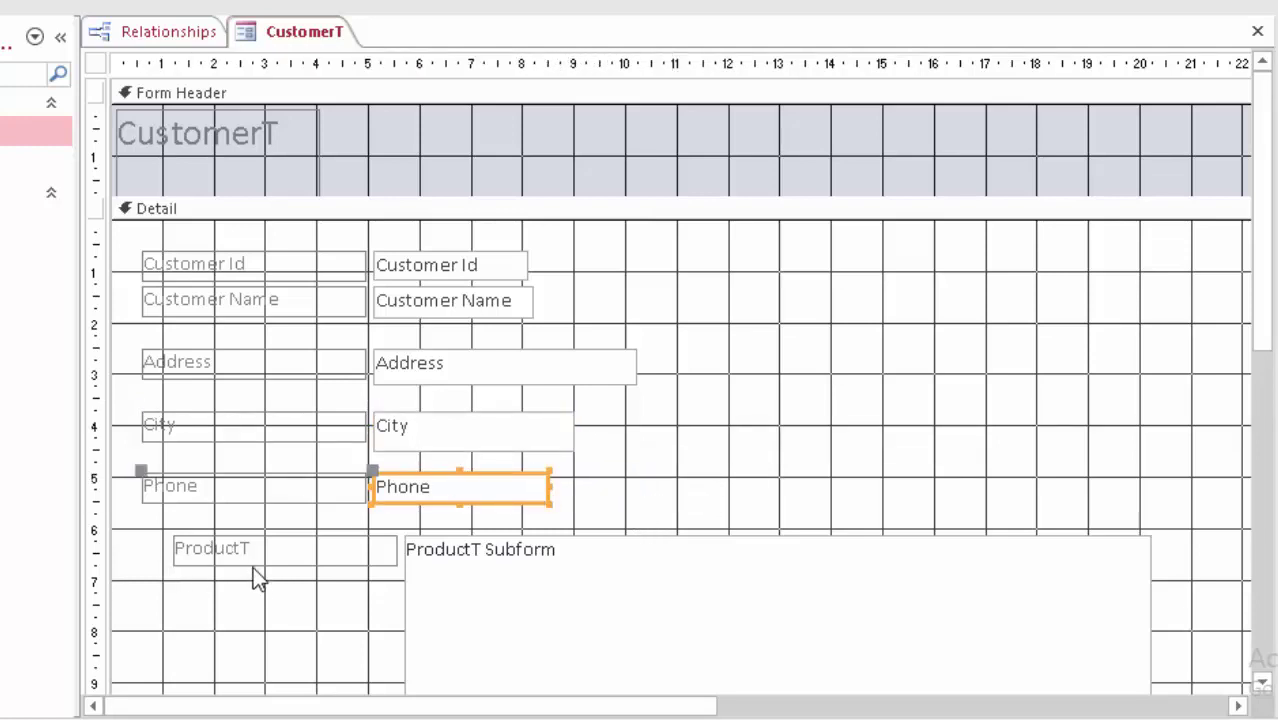
# Align and widen the ProductT subform, resize the Detail section, and delete the CustomerT header title.
pyautogui.moveTo(251, 557); pyautogui.dragTo(218, 558)
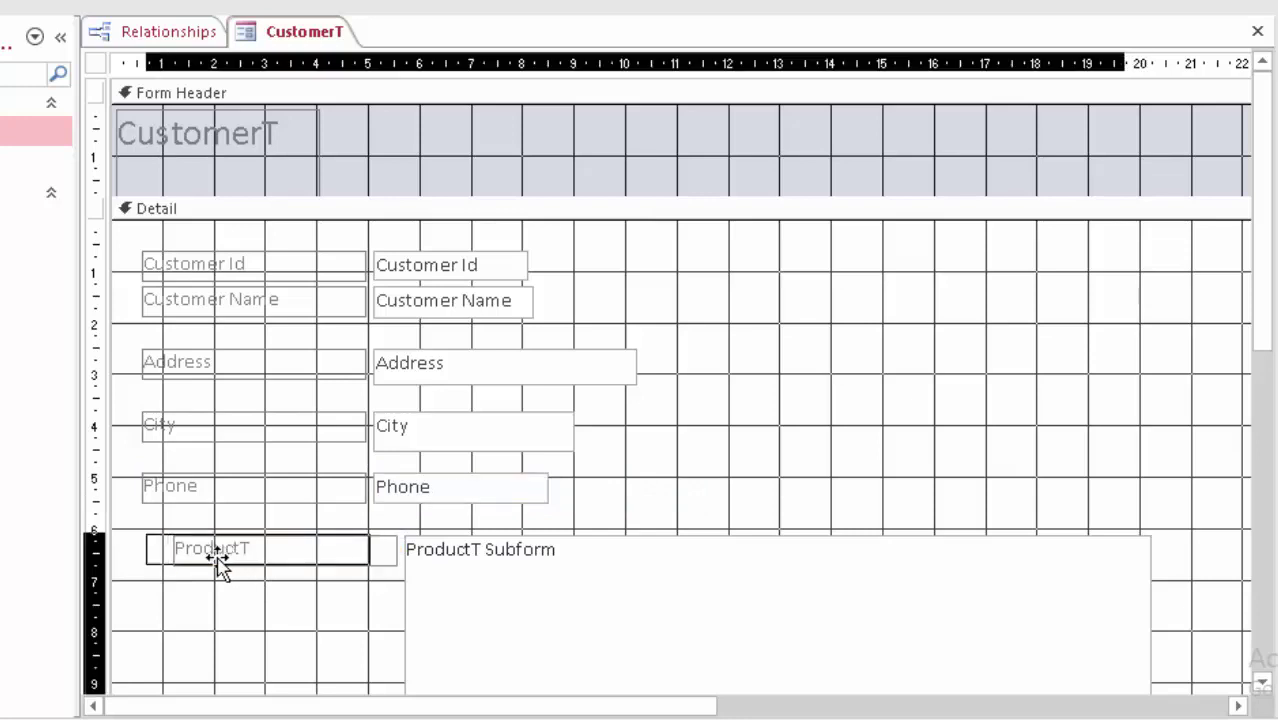
pyautogui.click(435, 635)
pyautogui.scroll(-5, 442, 633)
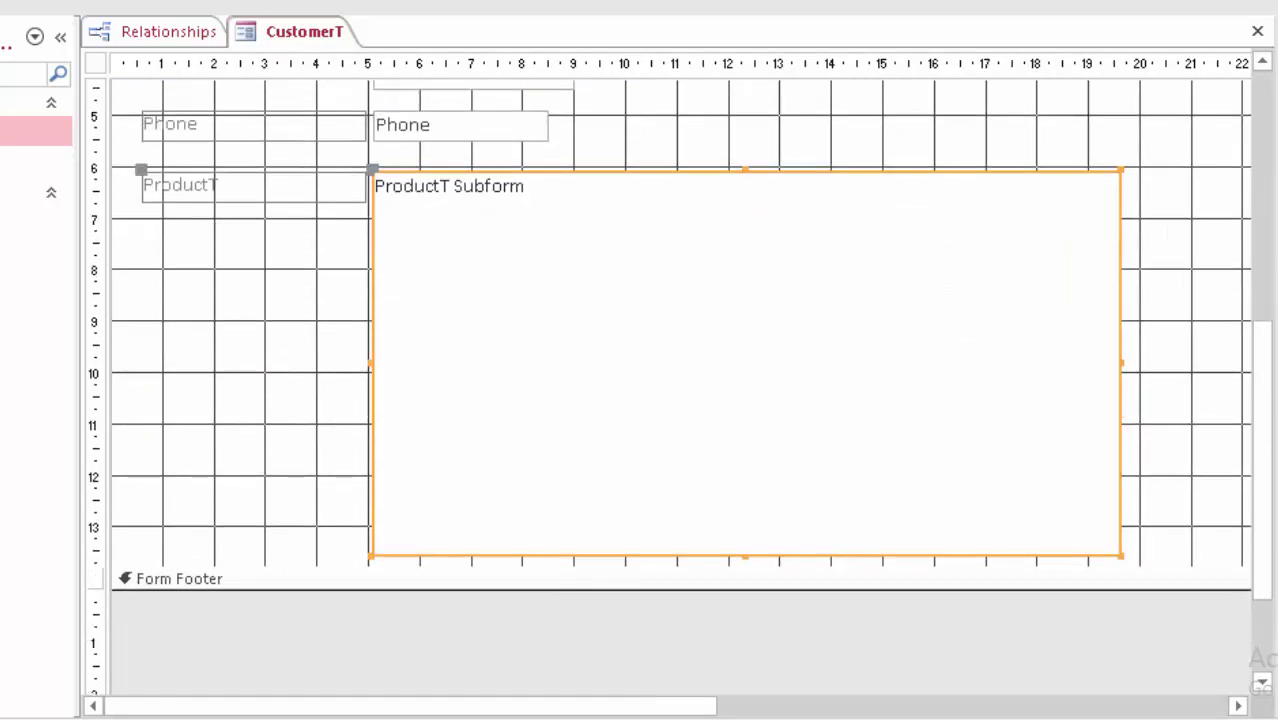
pyautogui.click(1121, 508)
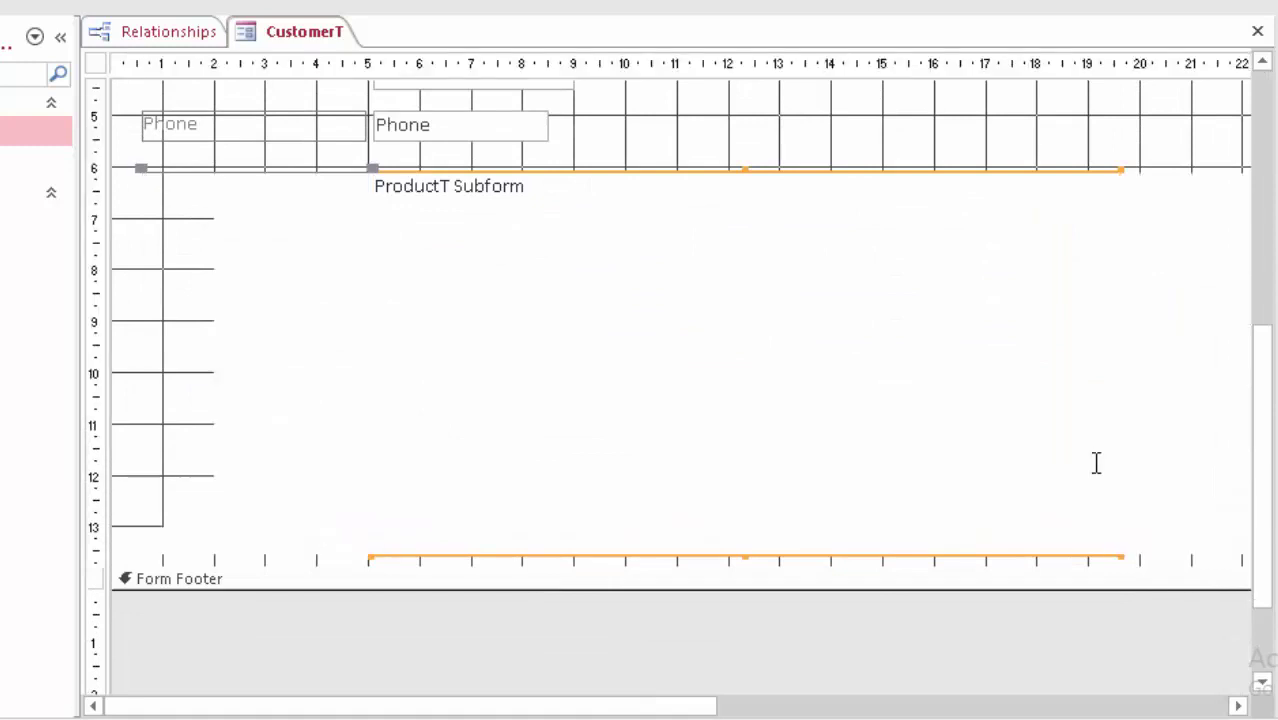
pyautogui.moveTo(1108, 568); pyautogui.dragTo(1100, 652)
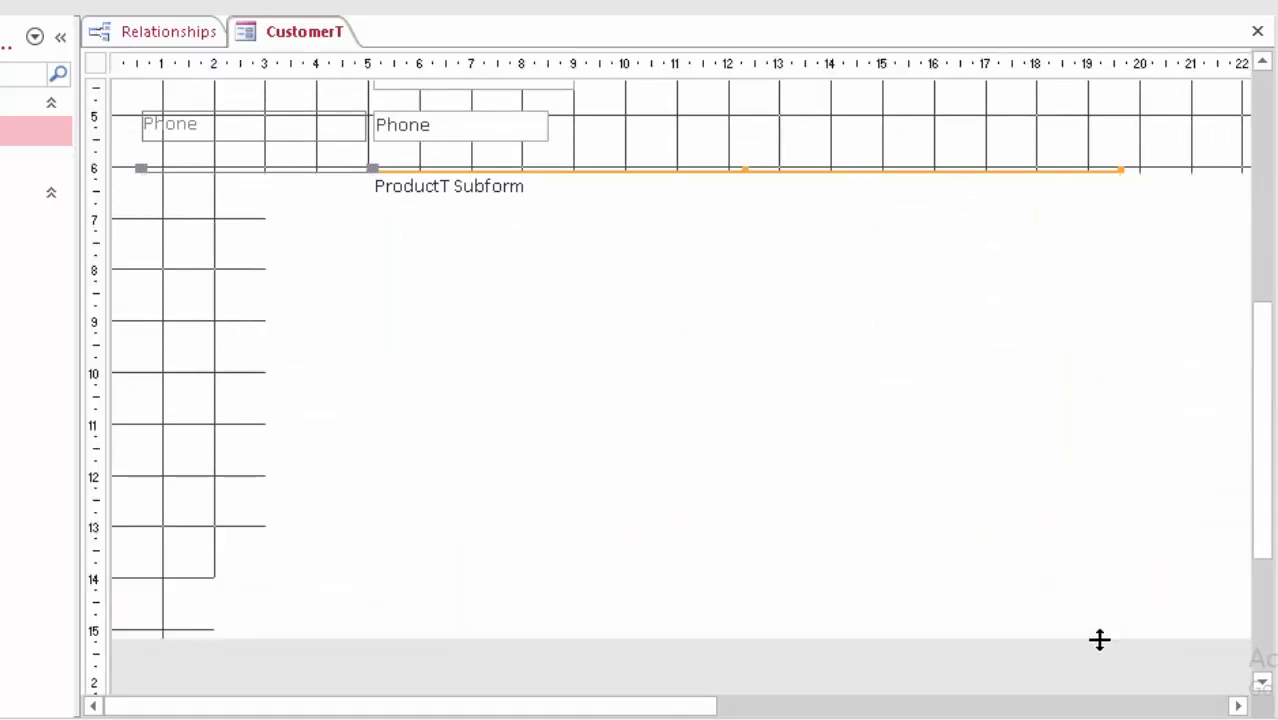
pyautogui.moveTo(1132, 594)
pyautogui.mouseDown()
pyautogui.moveTo(1096, 513)
pyautogui.moveTo(1110, 486)
pyautogui.mouseUp()
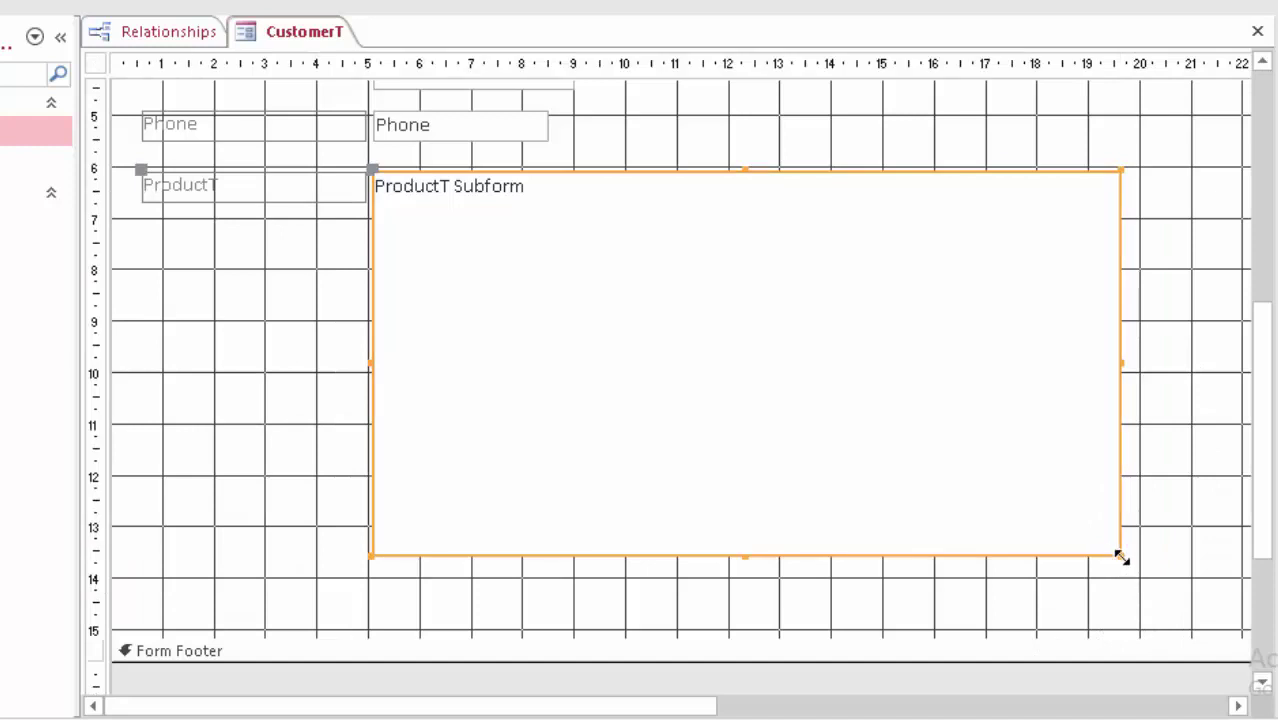
pyautogui.moveTo(1120, 557); pyautogui.dragTo(1213, 557)
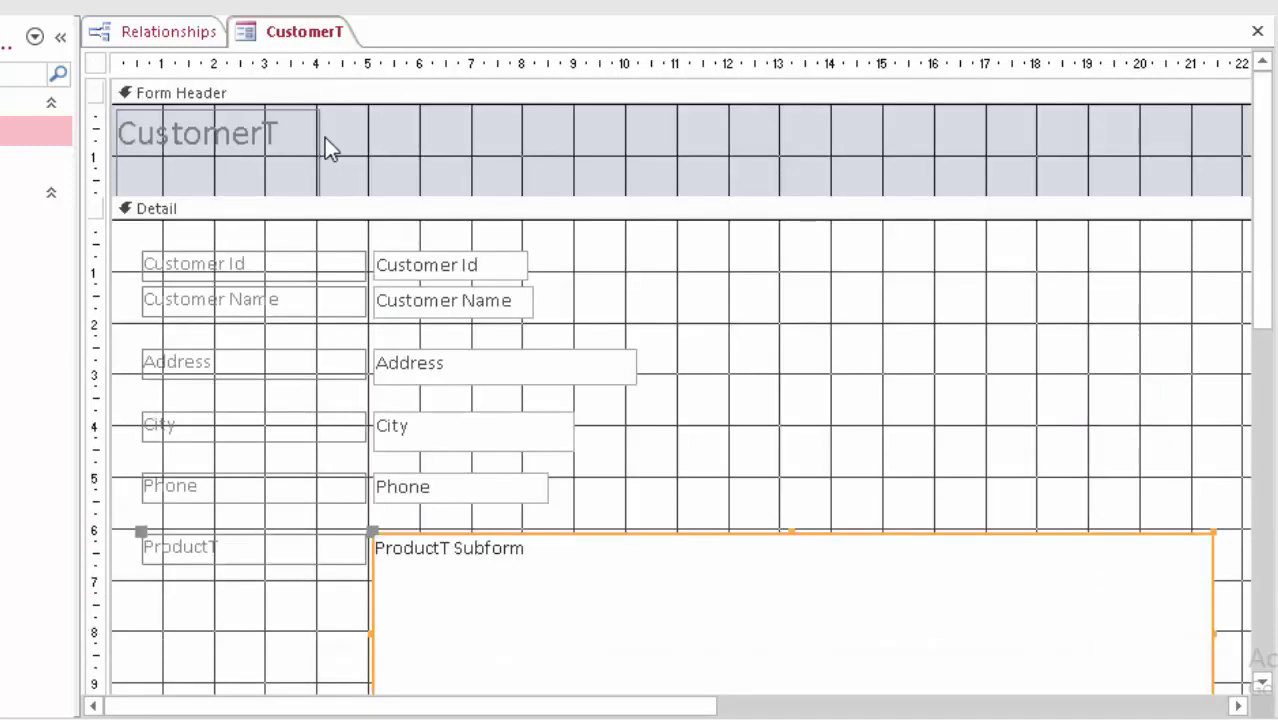
pyautogui.click(316, 145)
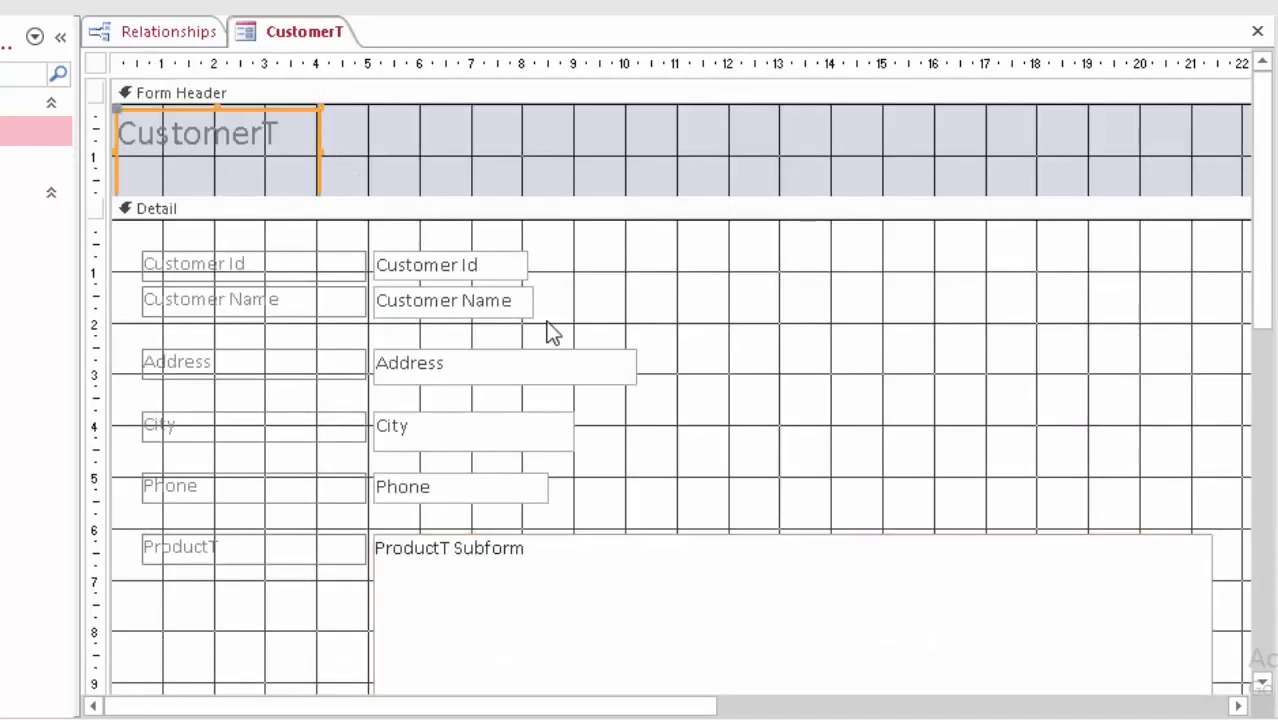
pyautogui.press('Delete')
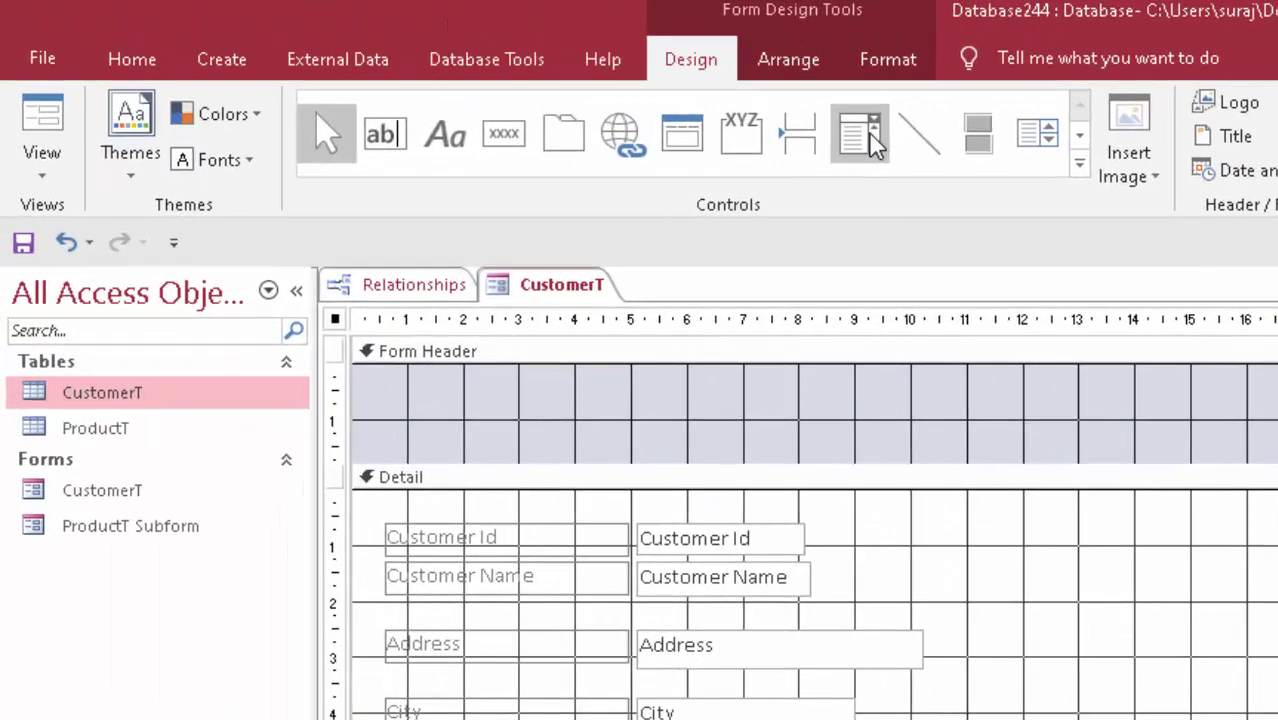
# Draw a combo box in the form header that finds a record by Customer Id.
pyautogui.click(866, 138)
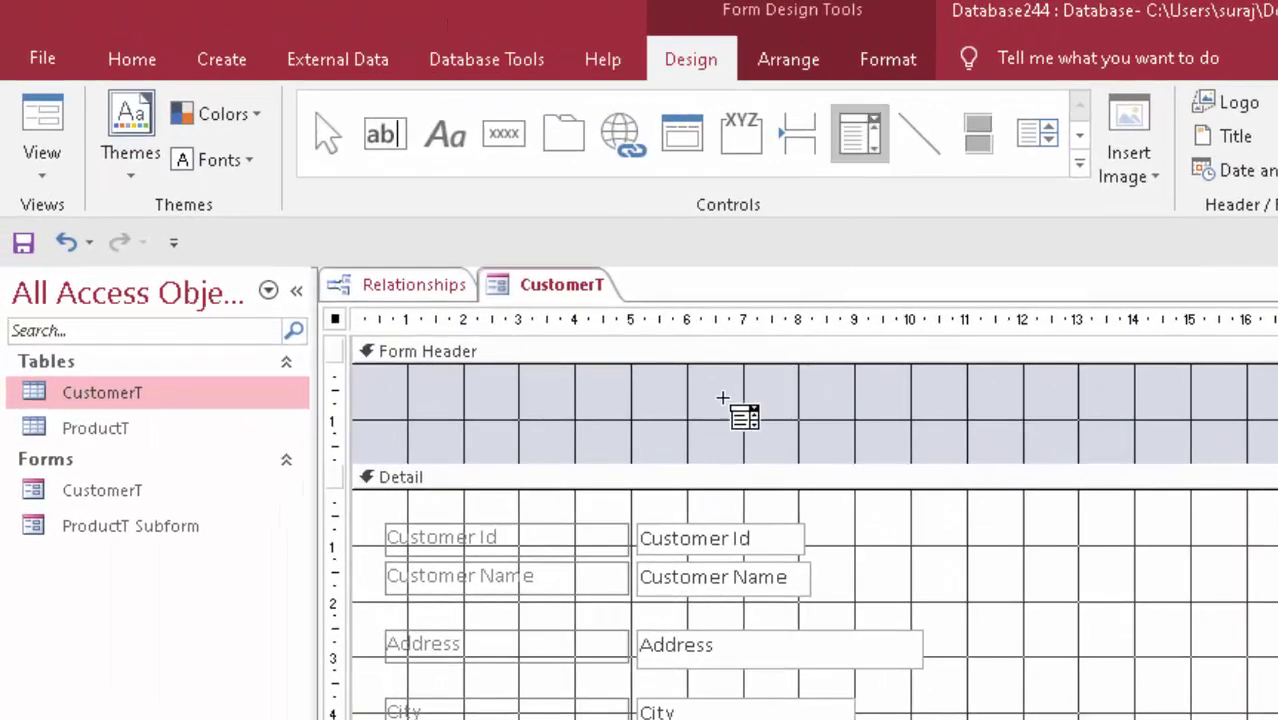
pyautogui.moveTo(715, 381); pyautogui.dragTo(1012, 416)
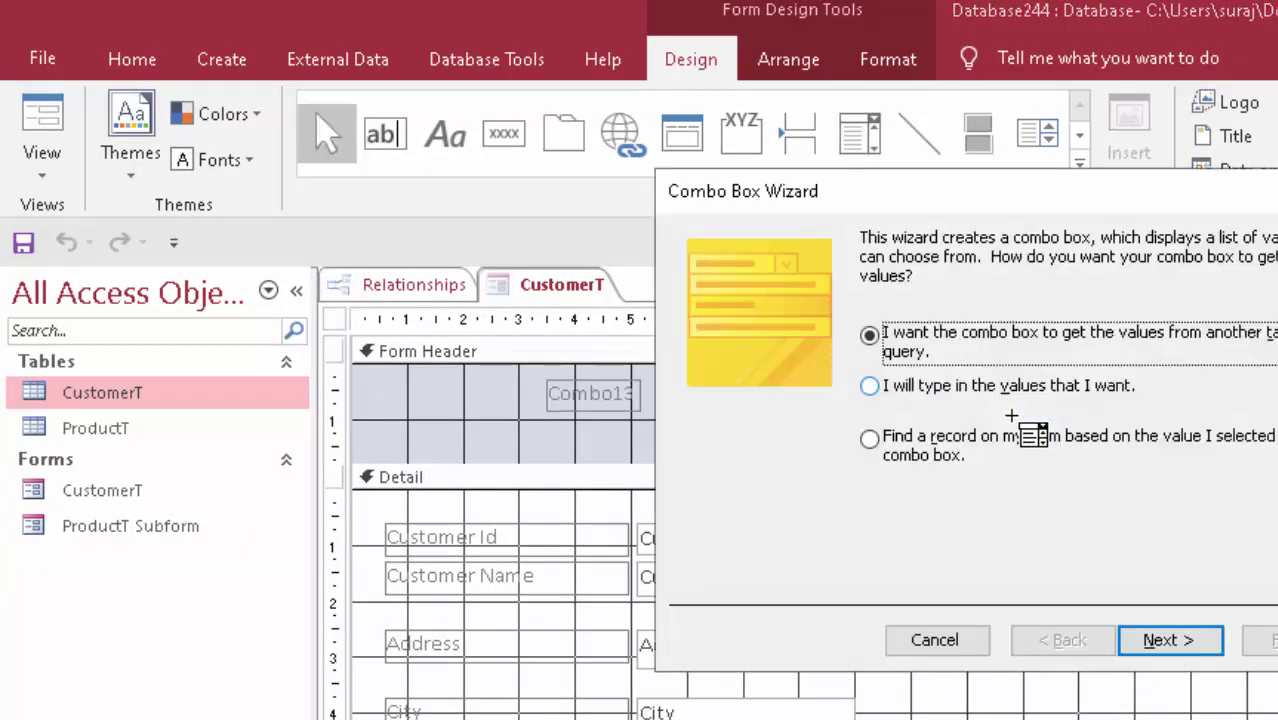
pyautogui.click(975, 450)
pyautogui.click(975, 448)
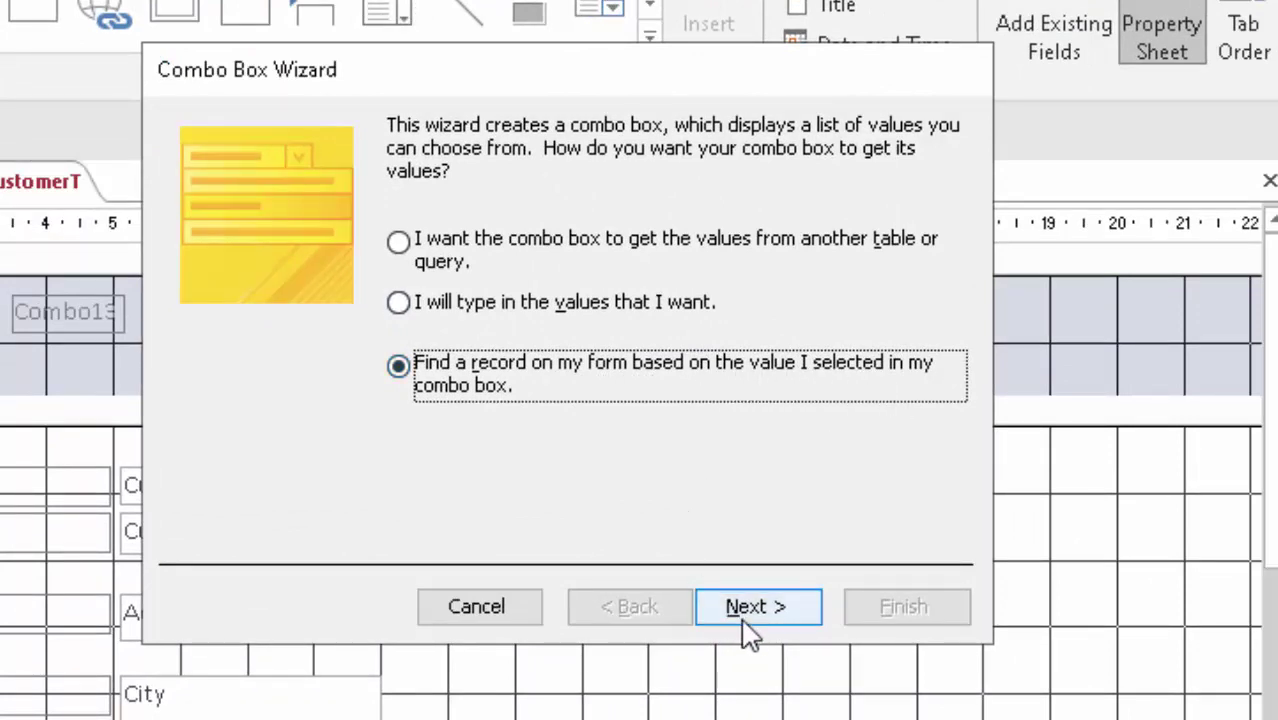
pyautogui.click(772, 609)
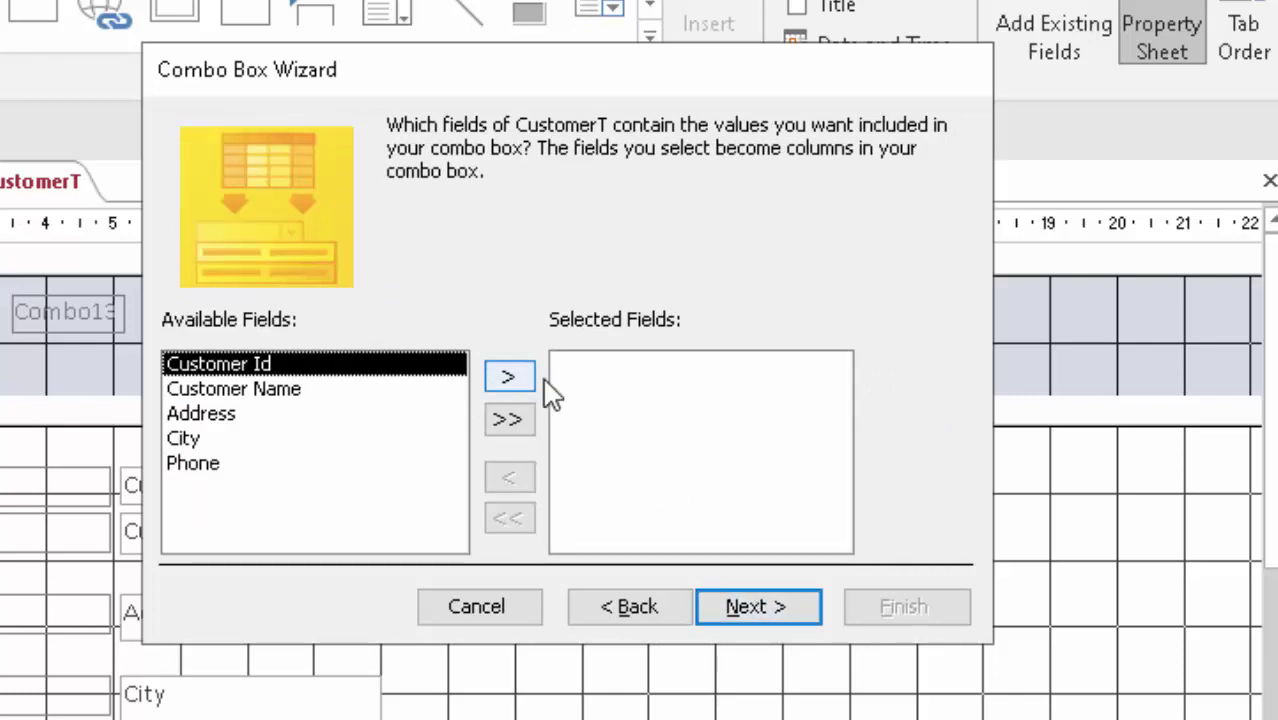
pyautogui.click(510, 378)
pyautogui.click(737, 609)
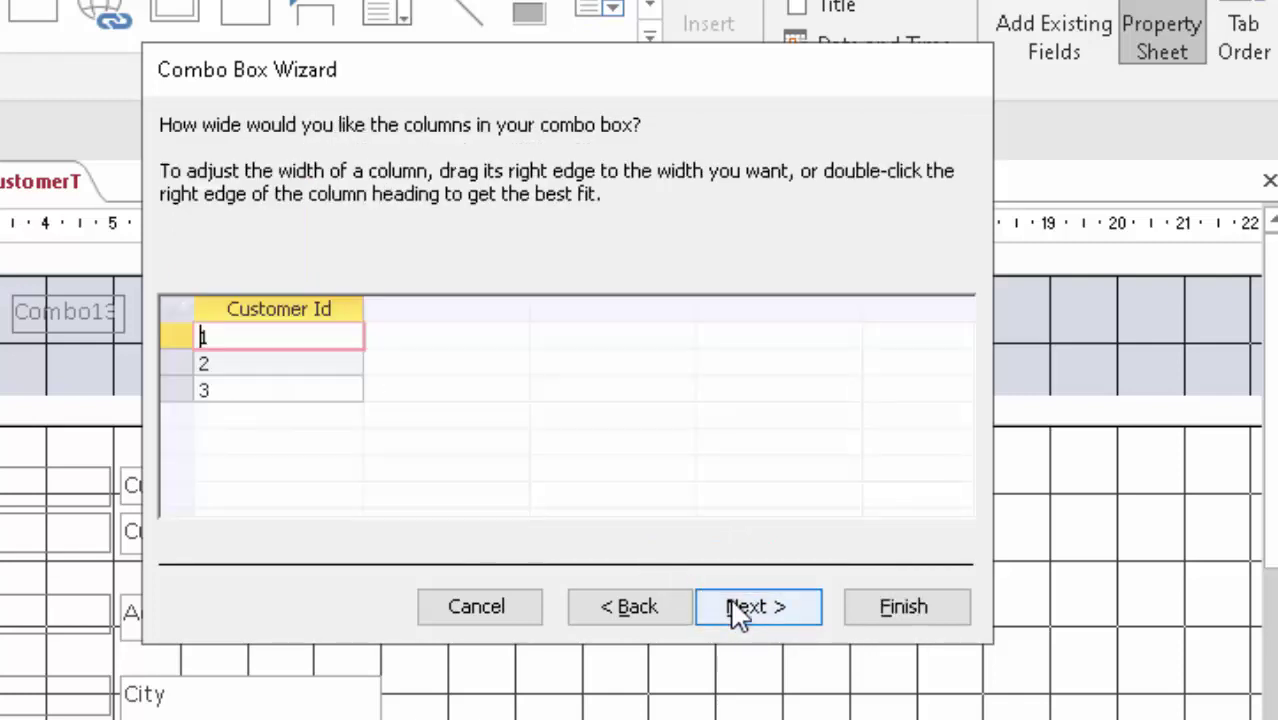
pyautogui.click(765, 615)
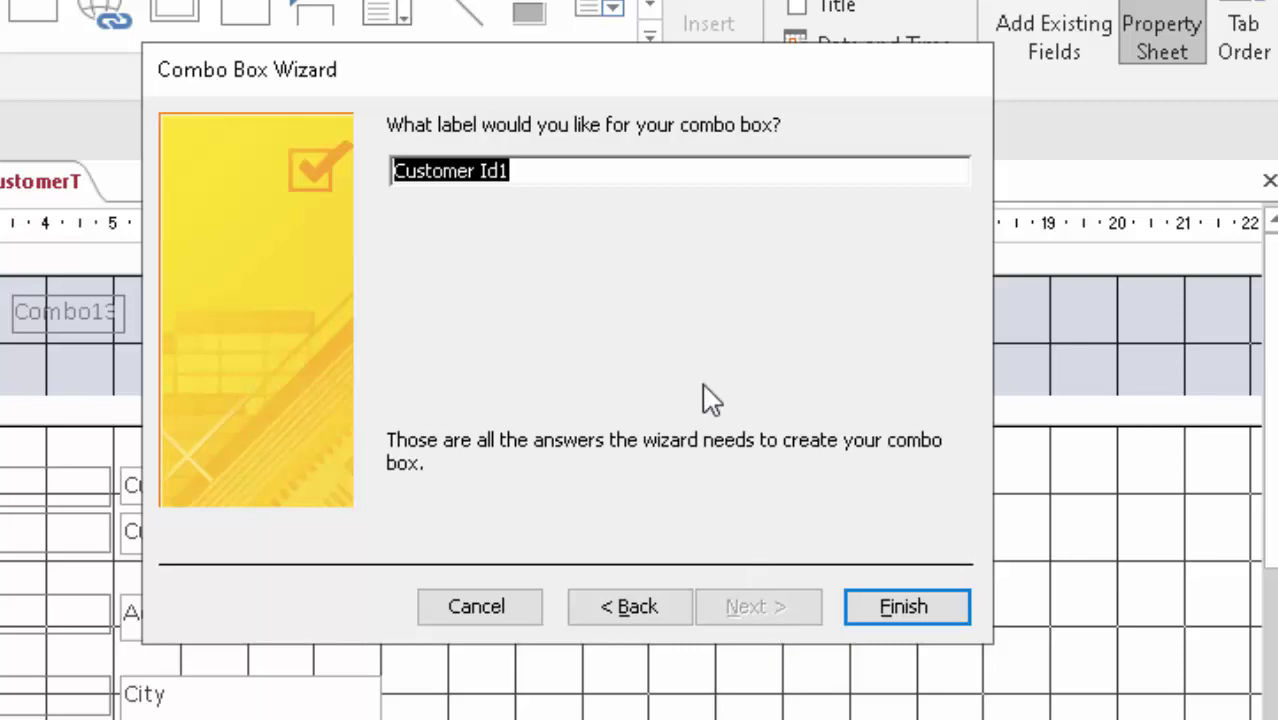
# Label the combo box 'Customer id' and finish the wizard.
pyautogui.moveTo(531, 166); pyautogui.dragTo(313, 167)
pyautogui.write('Customer id')
pyautogui.click(897, 603)
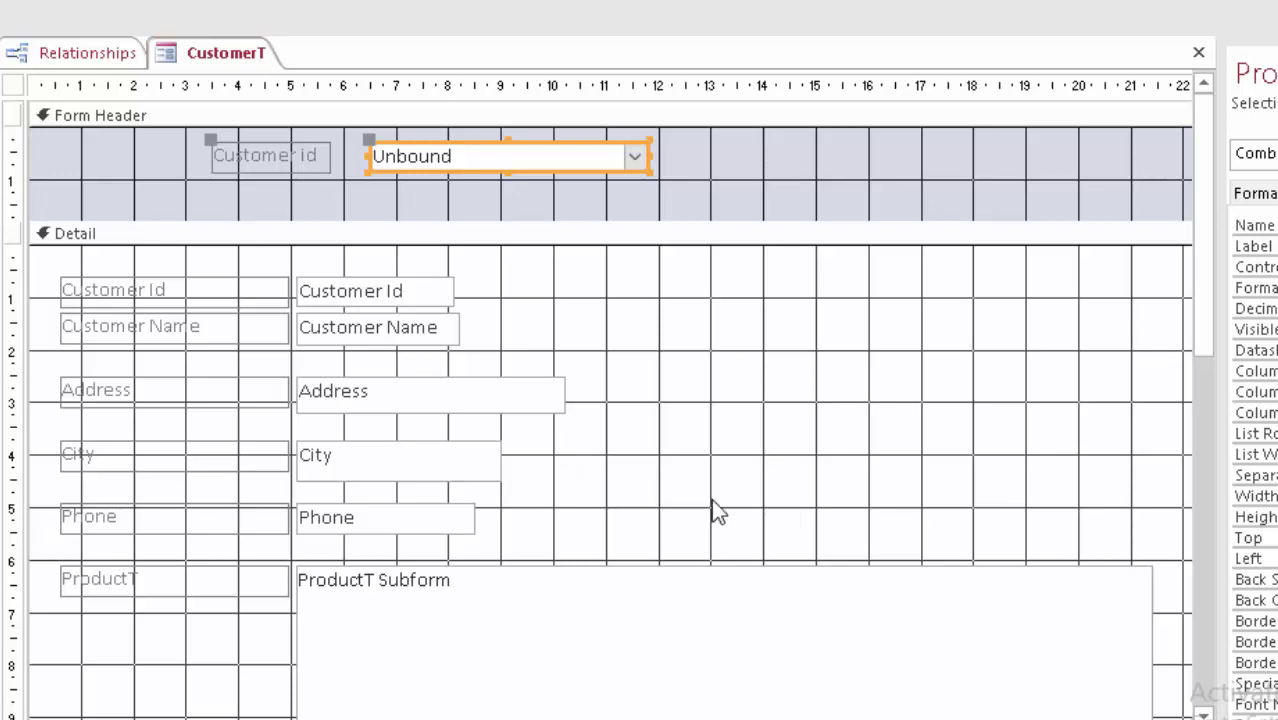
# Set the Detail section's labels and fields to bold Automatic (black) font colour.
pyautogui.hotkey('ctrl', 'a')
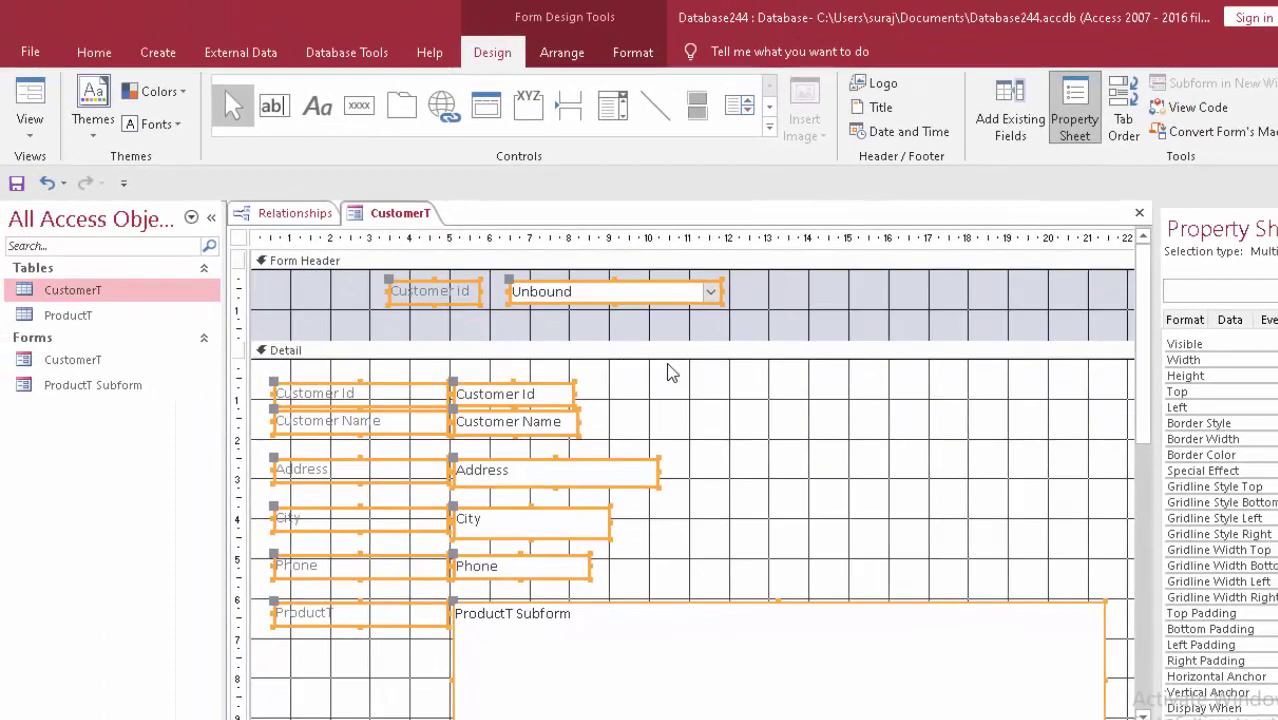
pyautogui.keyDown('shift'); pyautogui.click(436, 302); pyautogui.keyUp('shift')
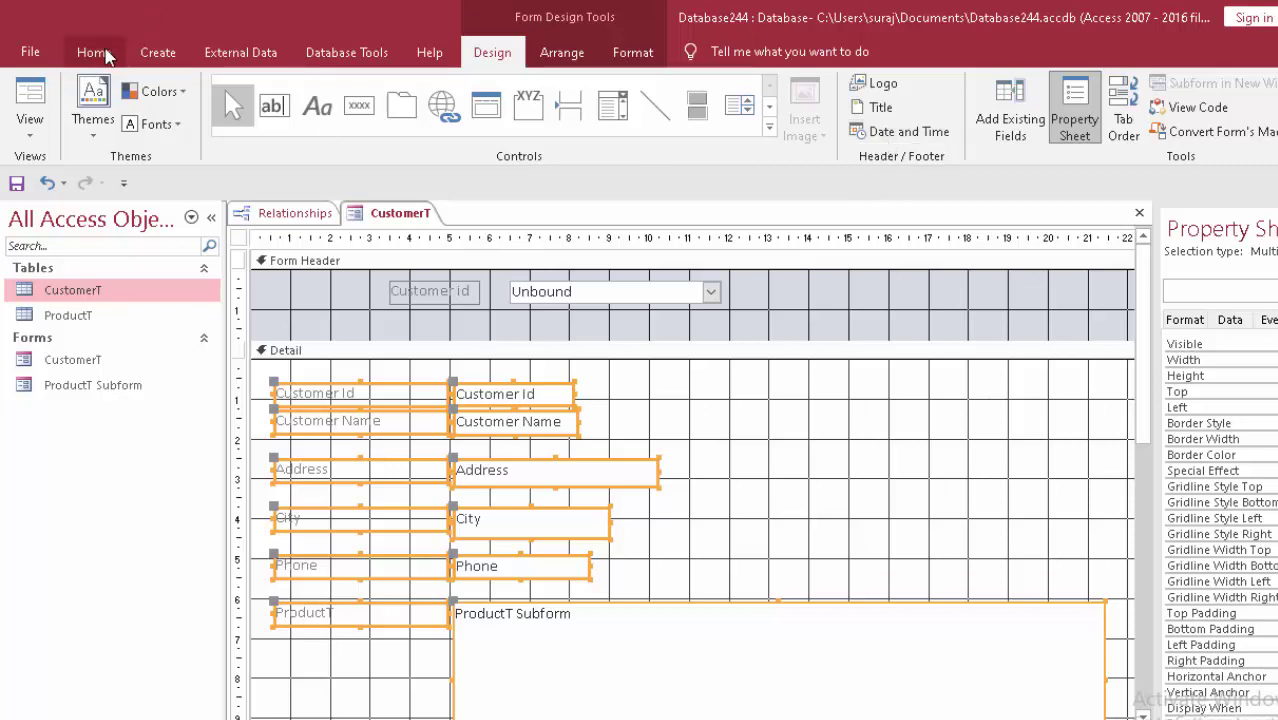
pyautogui.click(100, 51)
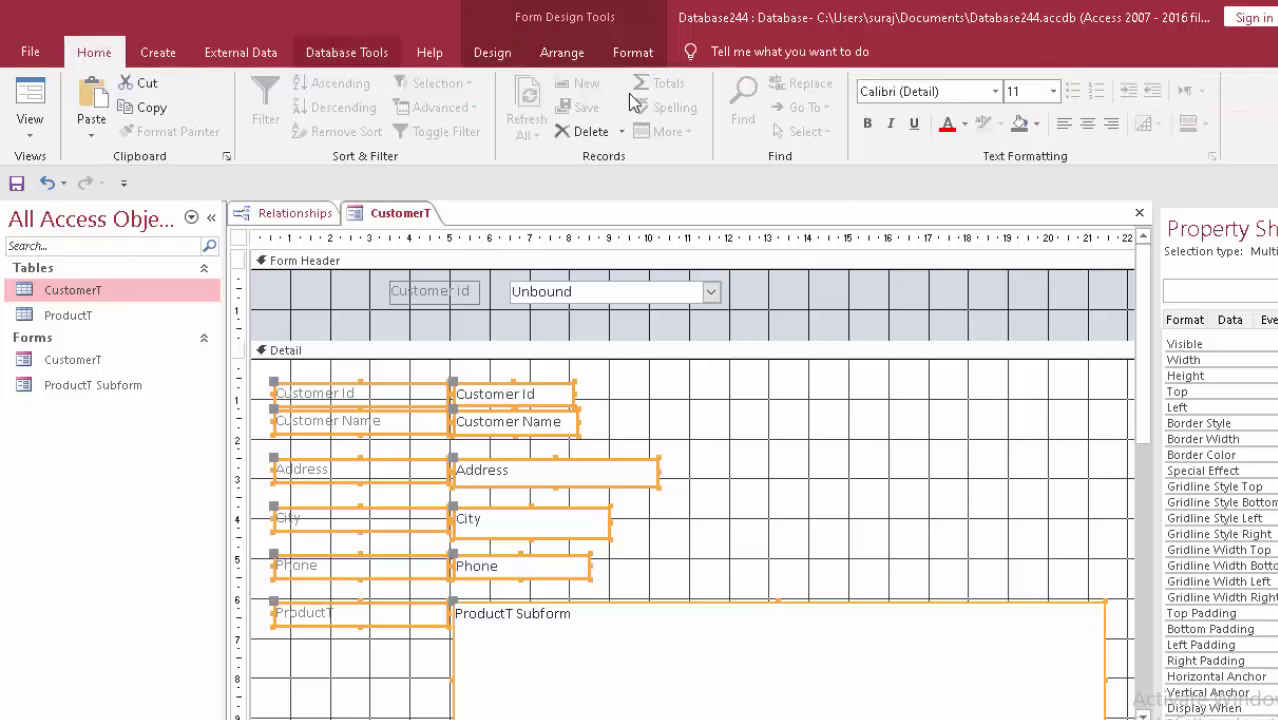
pyautogui.click(964, 125)
pyautogui.click(951, 154)
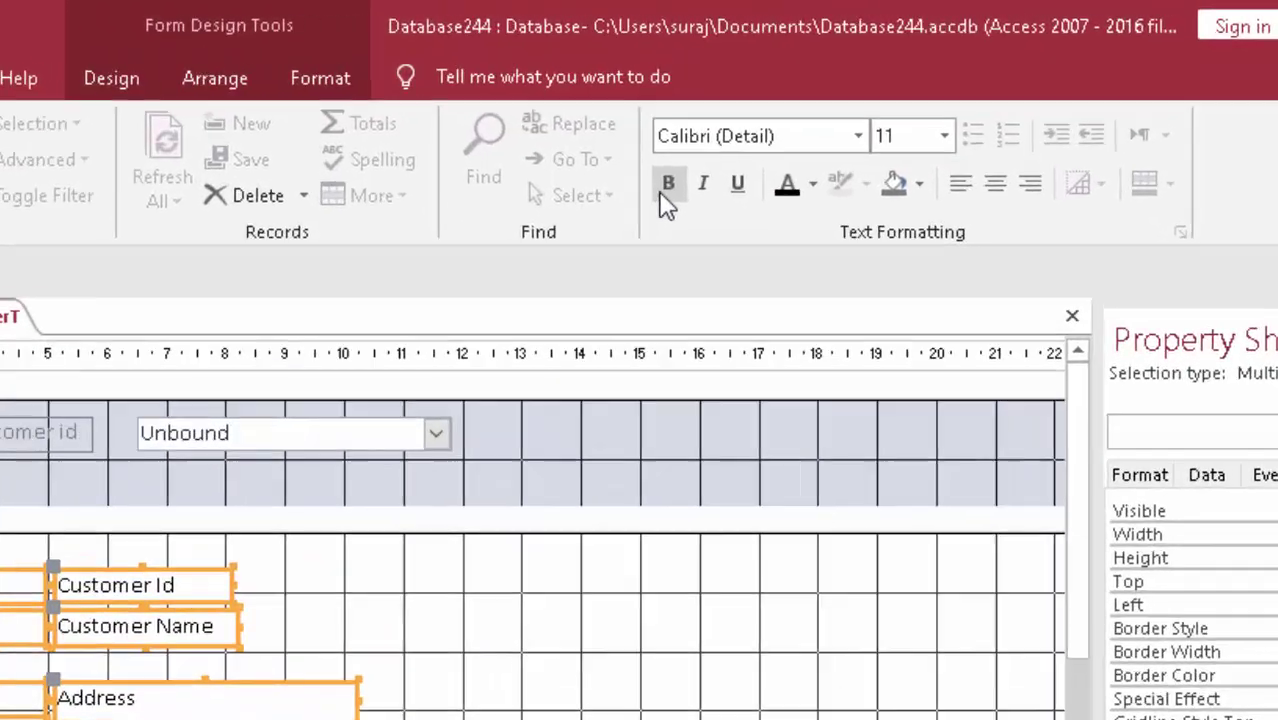
pyautogui.click(867, 123)
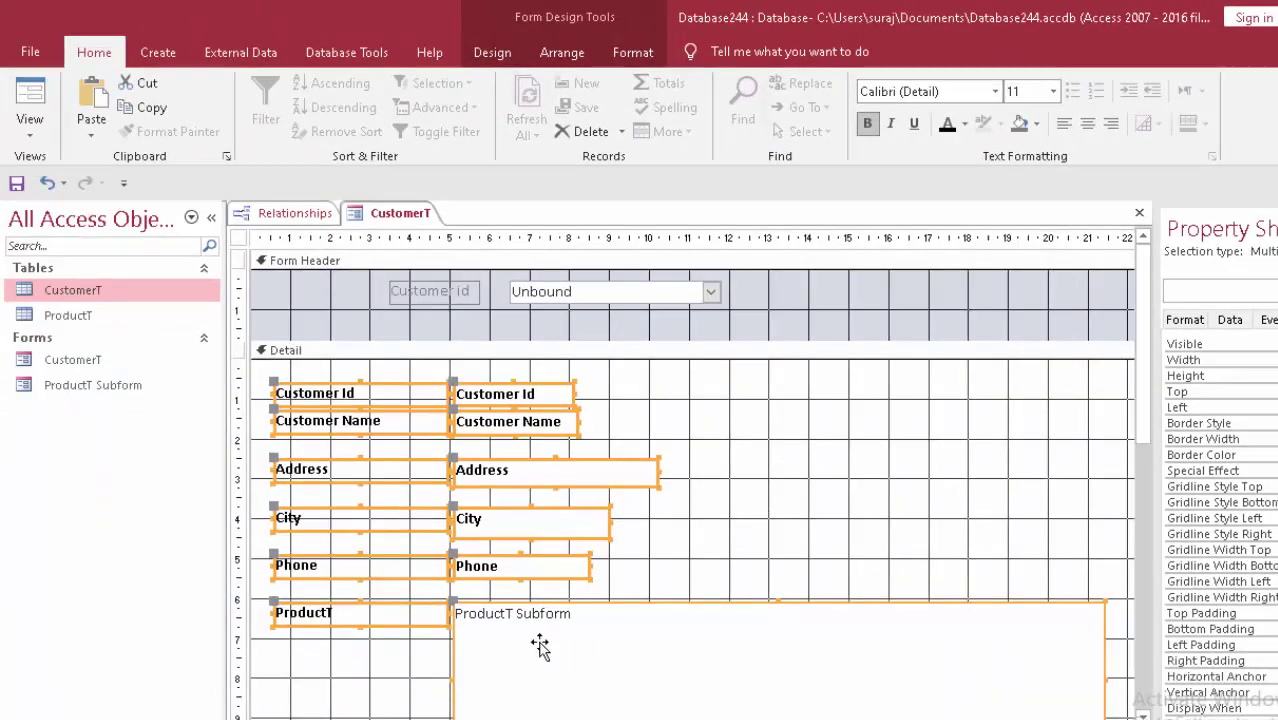
pyautogui.keyDown('shift'); pyautogui.click(540, 645); pyautogui.keyUp('shift')
pyautogui.moveTo(588, 330); pyautogui.dragTo(397, 282)
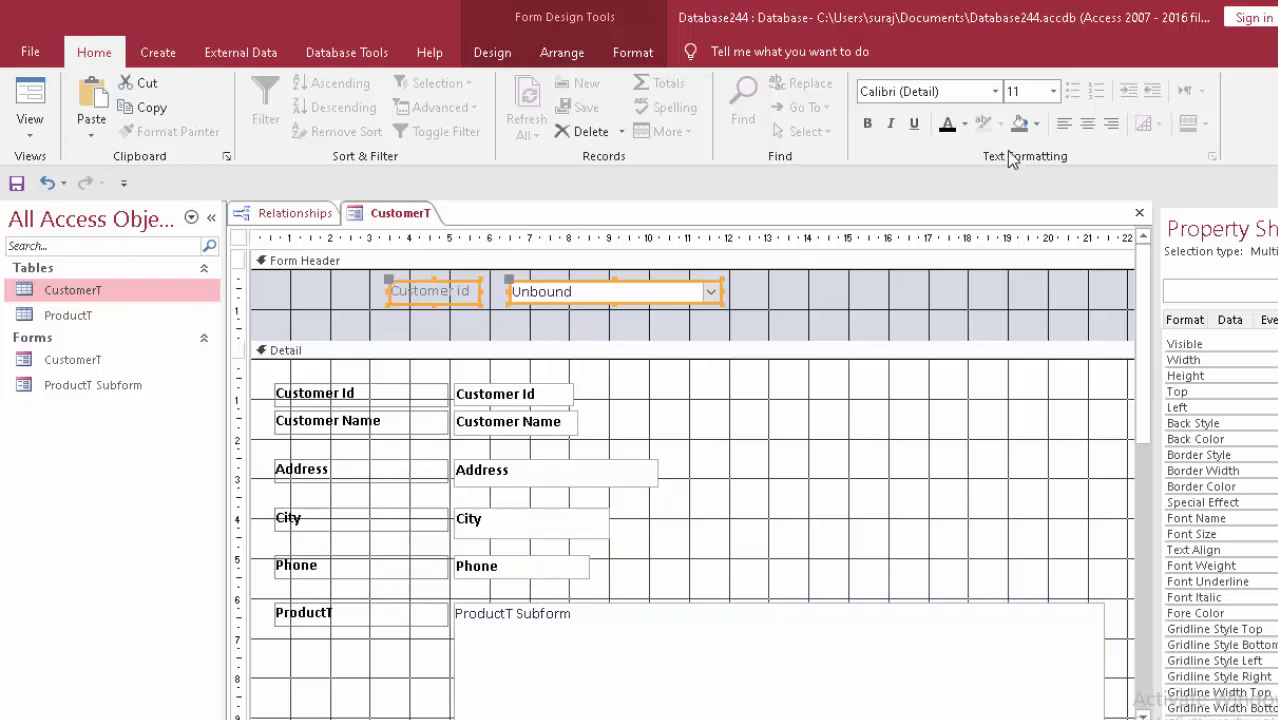
# Give the header's Customer id label and combo box bold white text on red fill.
pyautogui.click(965, 125)
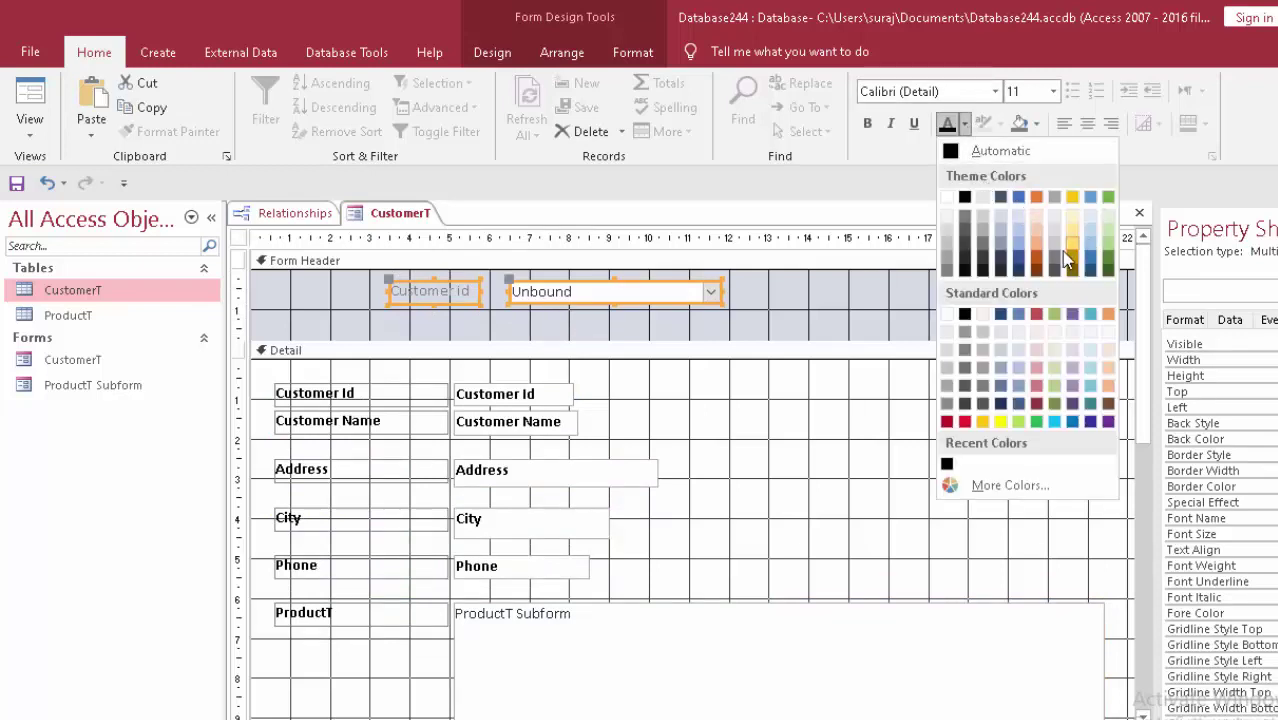
pyautogui.click(947, 201)
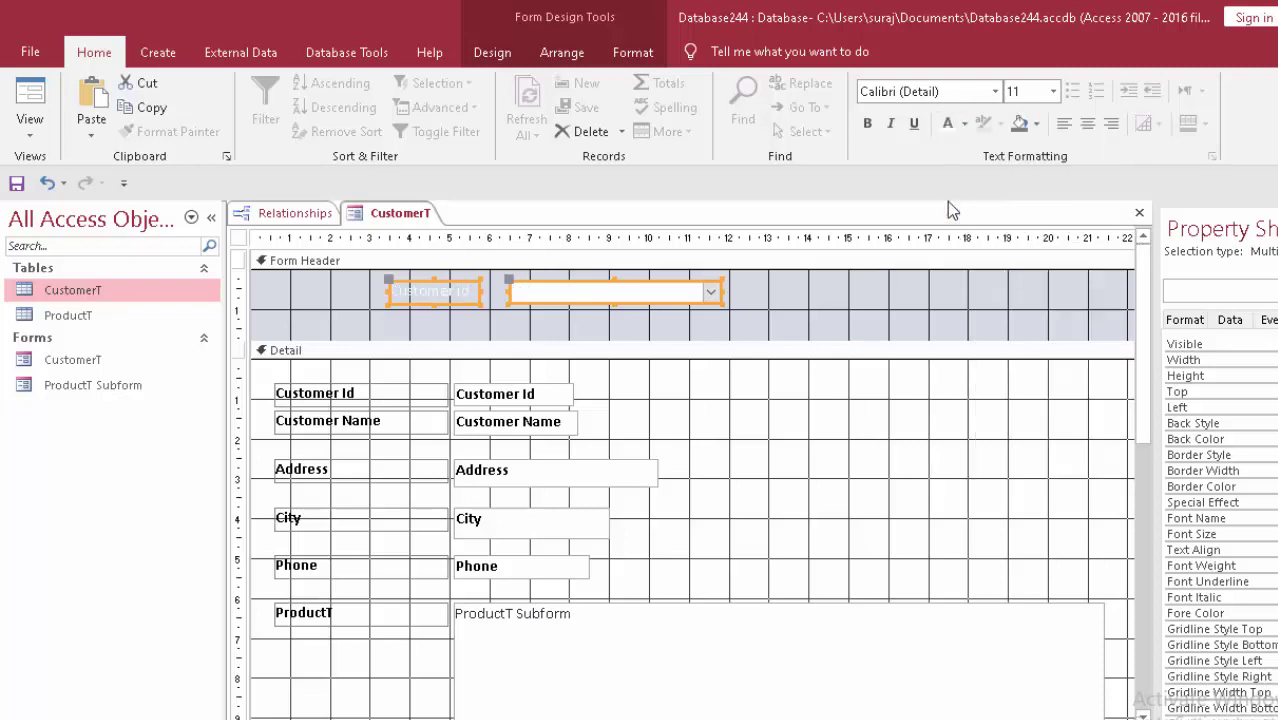
pyautogui.click(867, 123)
pyautogui.click(1037, 123)
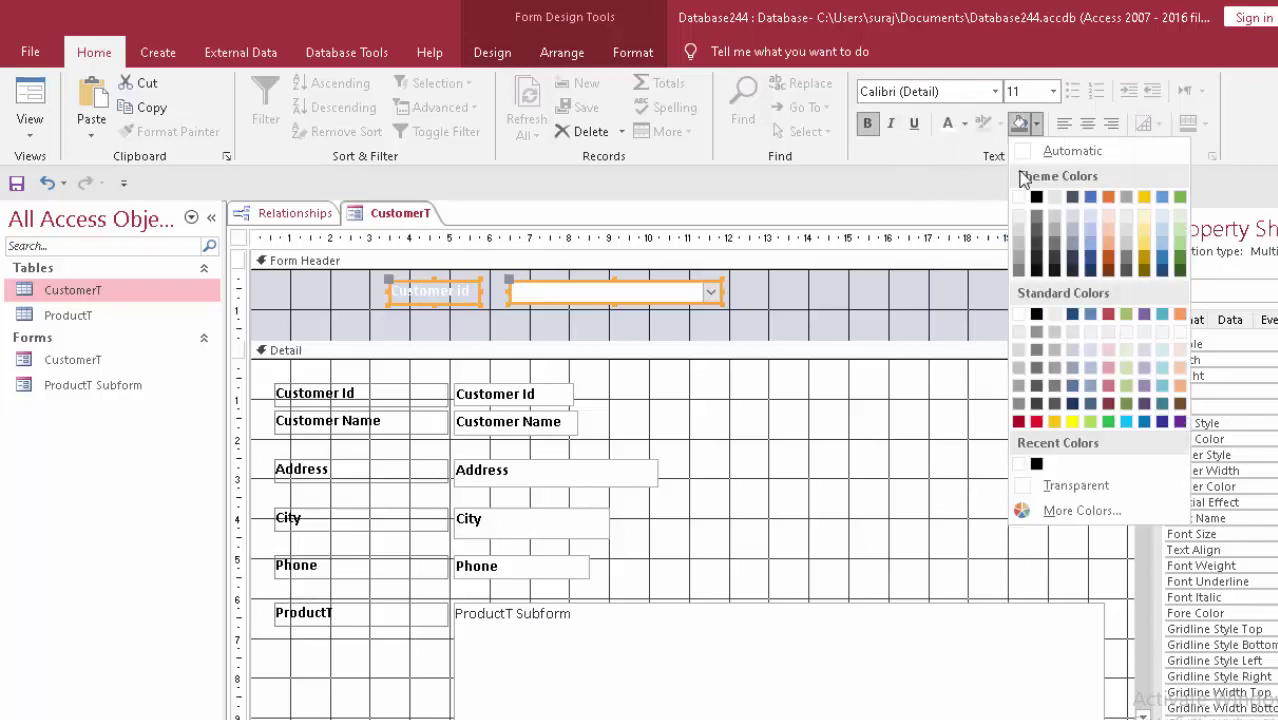
pyautogui.click(1037, 422)
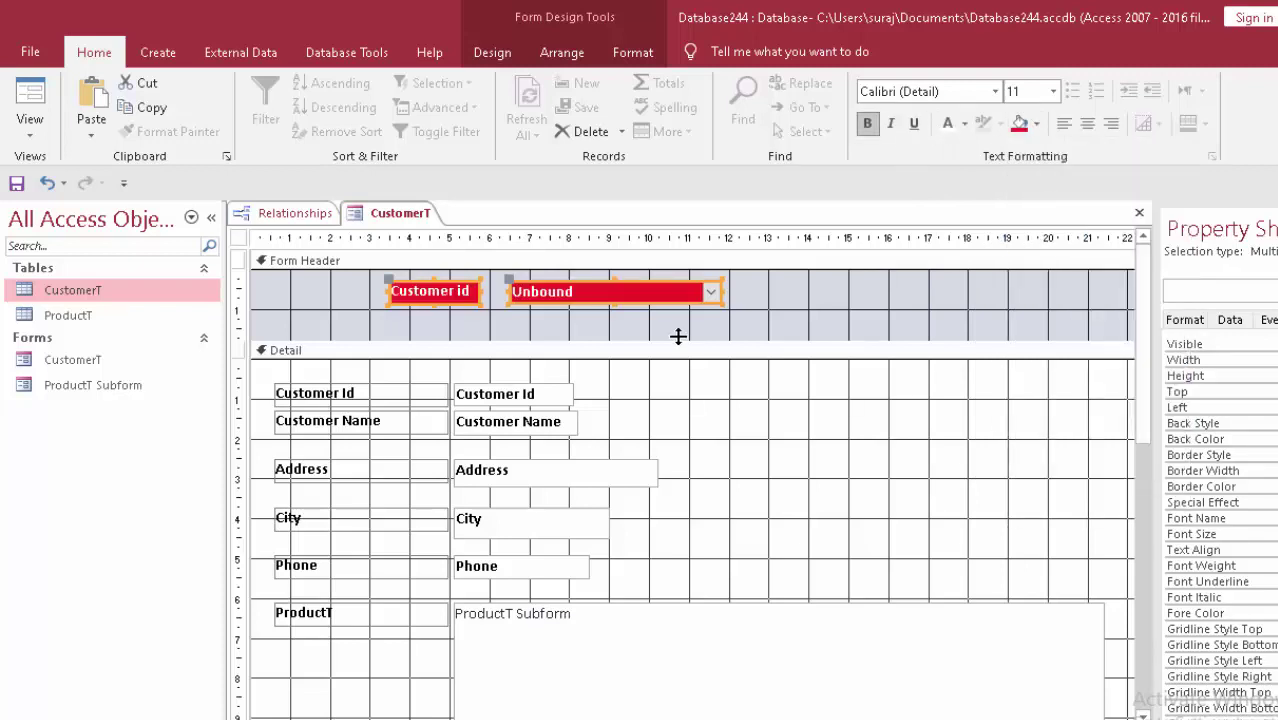
# Narrow the header label and combo box, then select the Form Header section.
pyautogui.moveTo(721, 290); pyautogui.dragTo(686, 291)
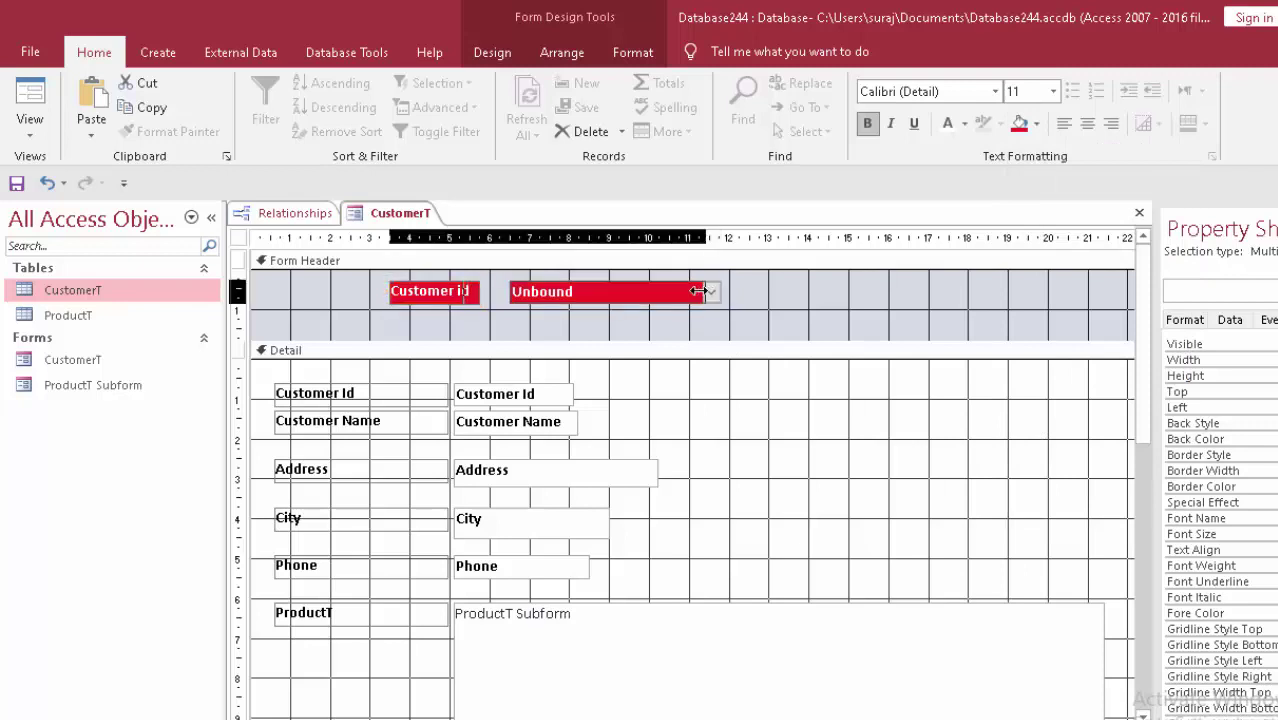
pyautogui.click(668, 327)
pyautogui.click(664, 331)
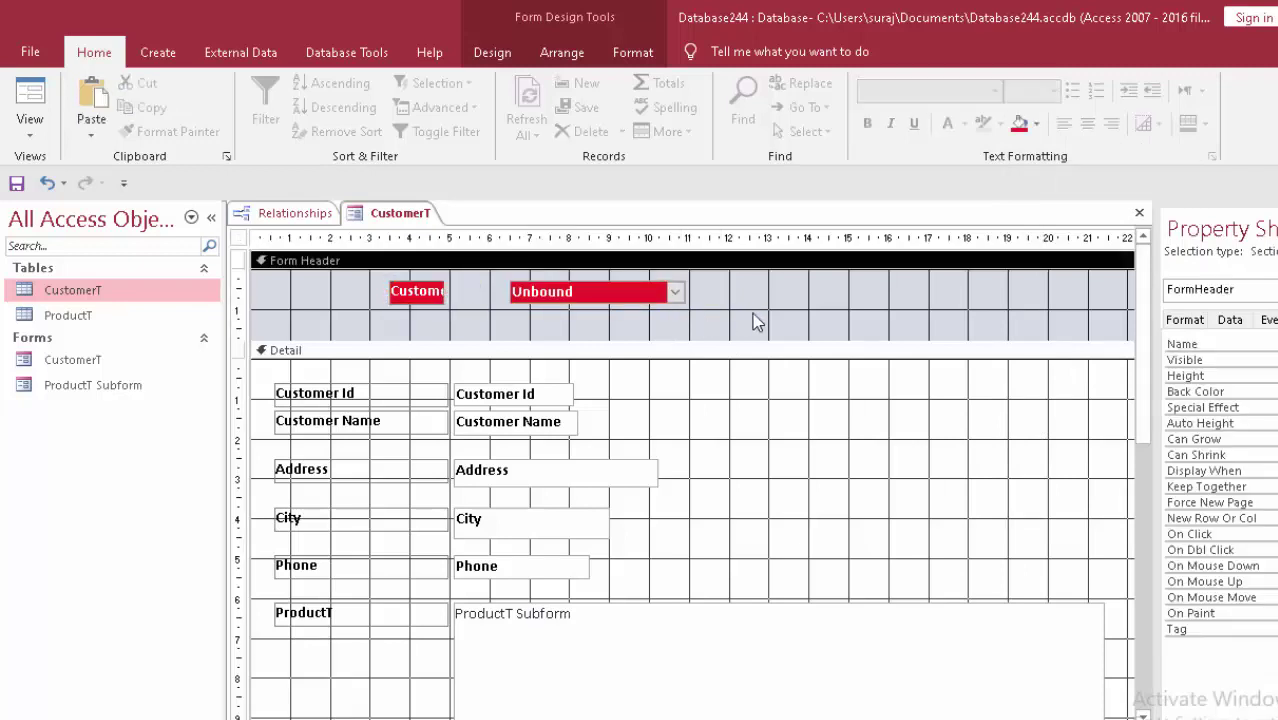
# Fill the Form Header gold and the Detail section pink, then switch to Form view.
pyautogui.click(1039, 123)
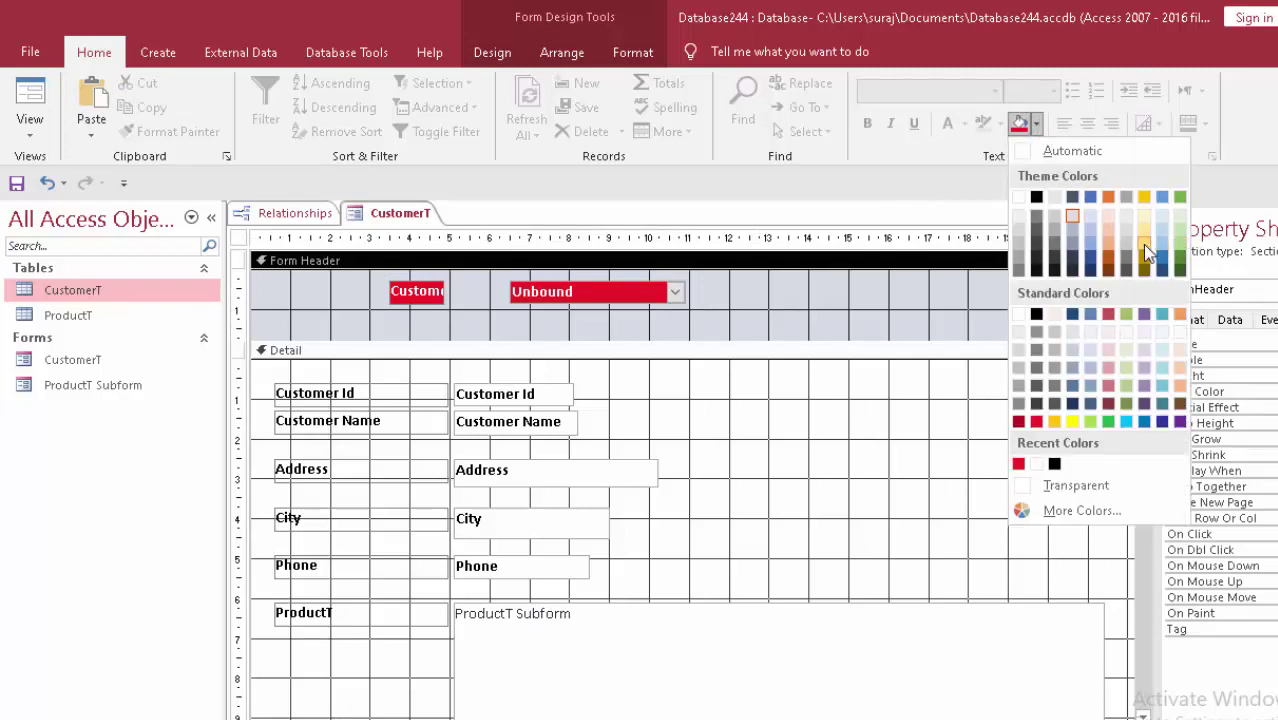
pyautogui.click(1144, 245)
pyautogui.click(810, 400)
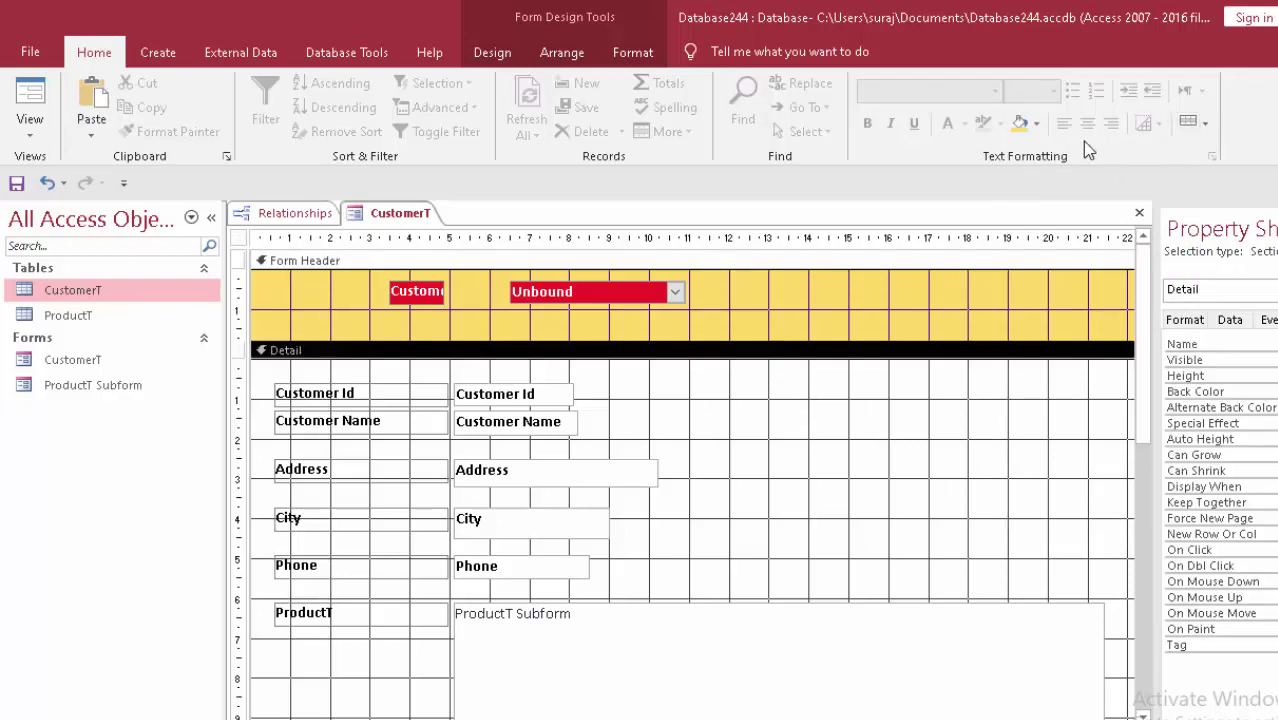
pyautogui.click(1039, 126)
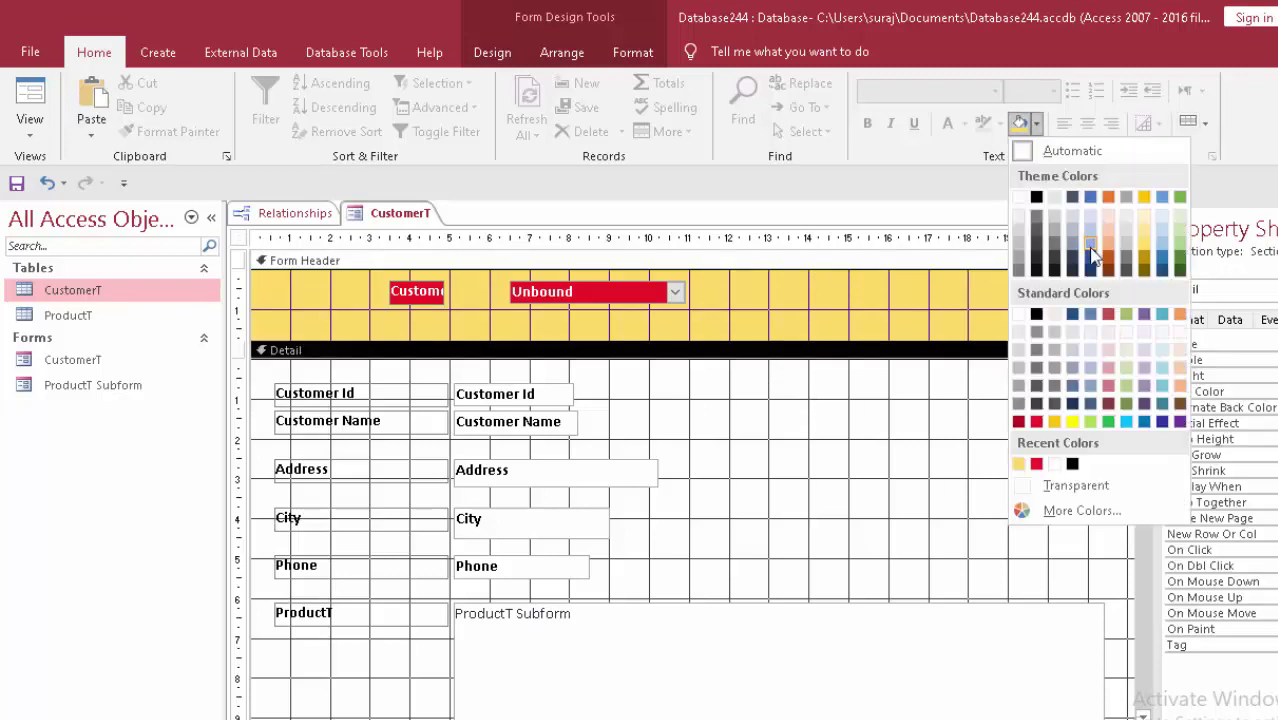
pyautogui.click(1115, 372)
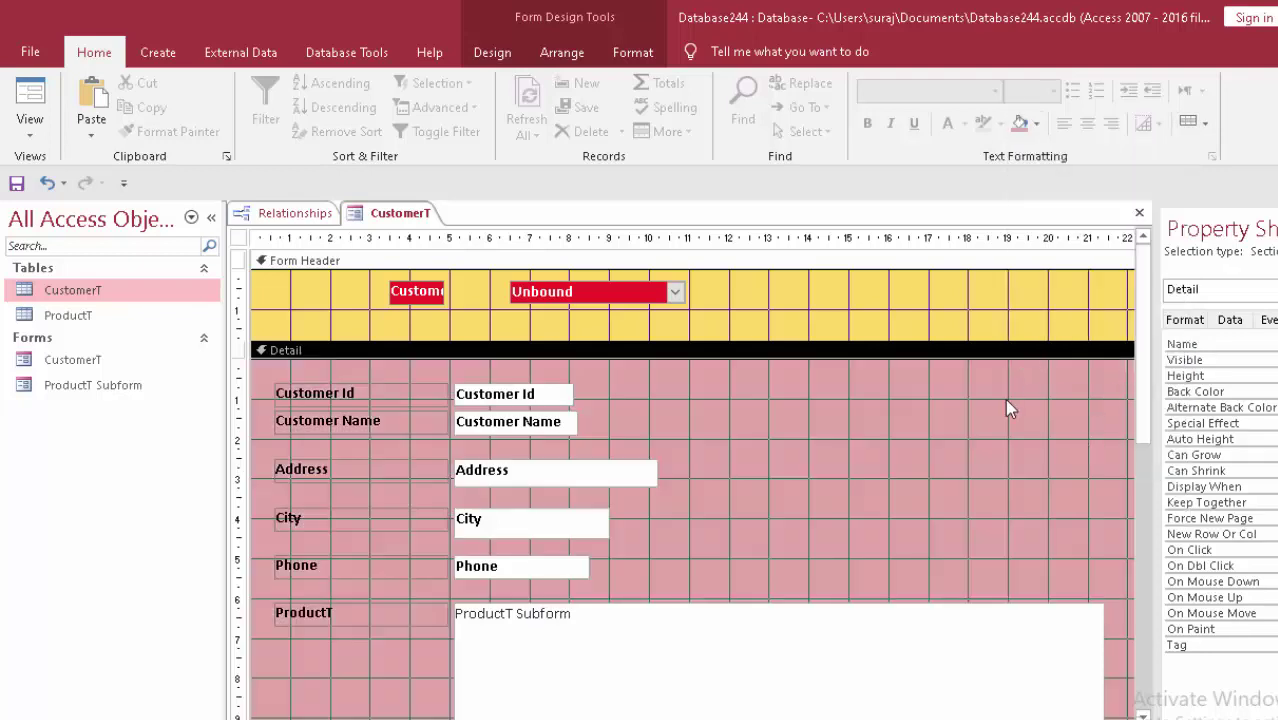
pyautogui.click(28, 112)
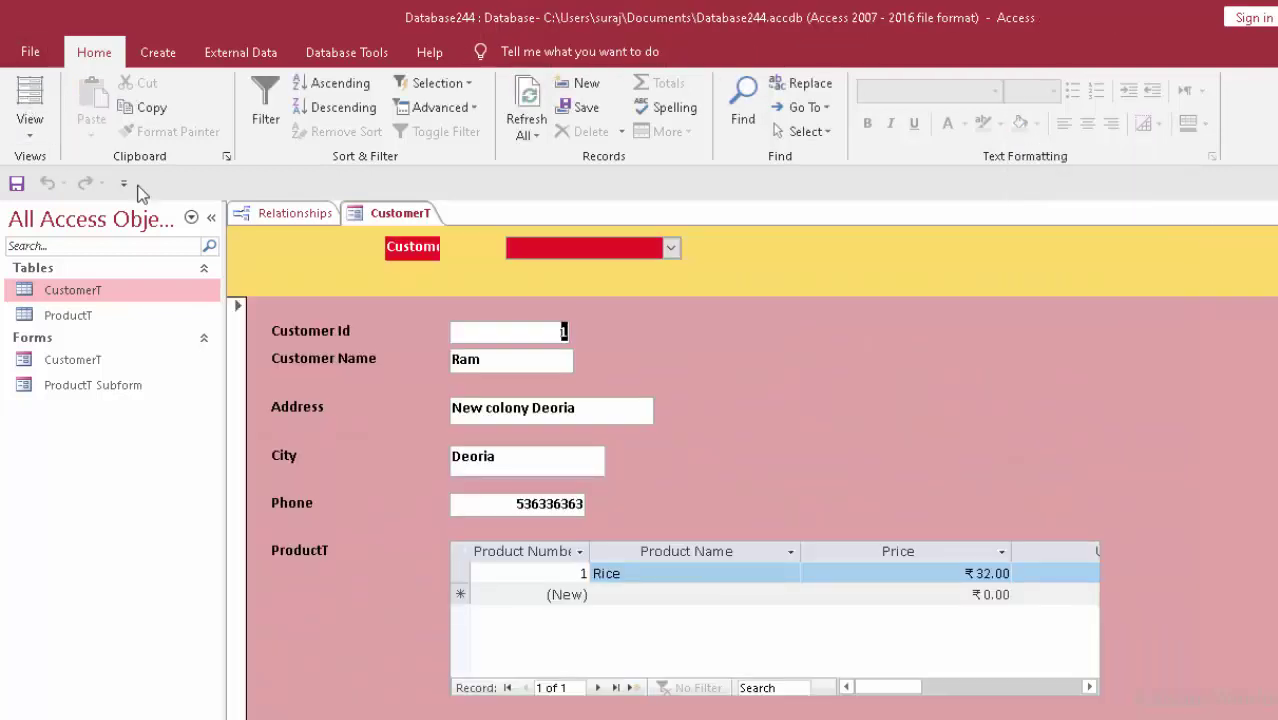
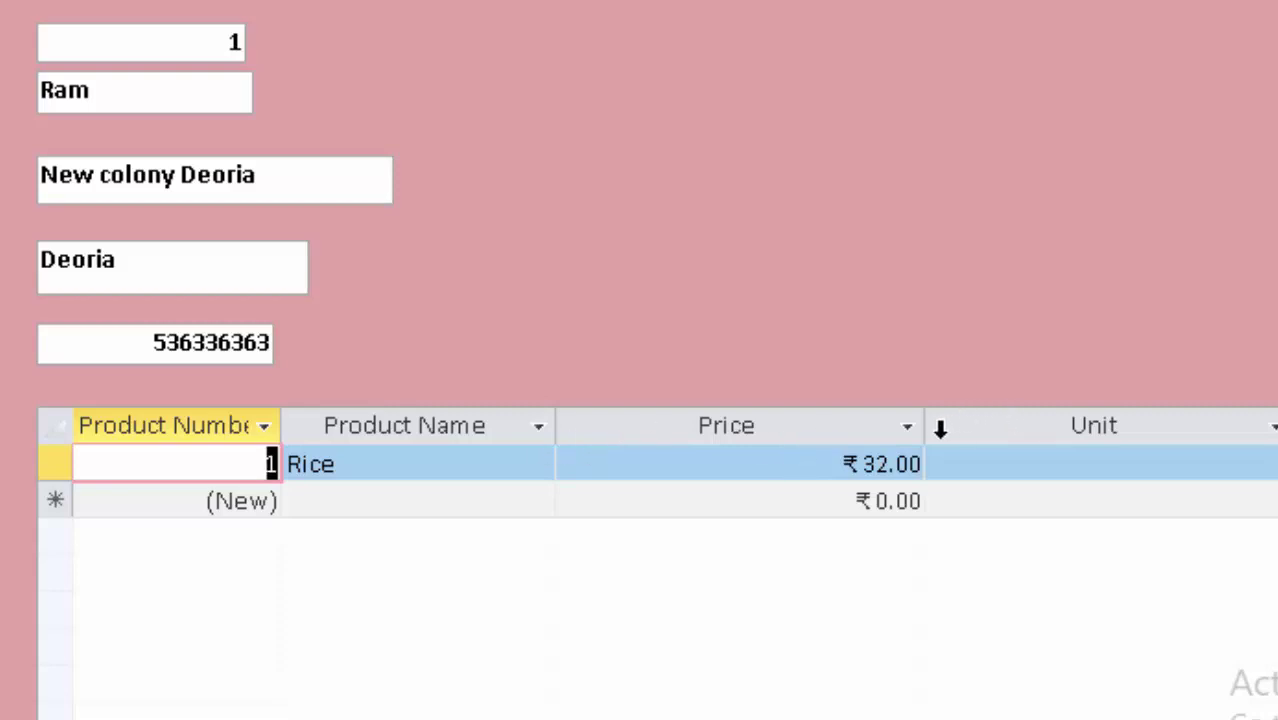
# Narrow the Price, Unit and Total columns of the ProductT datasheet.
pyautogui.moveTo(923, 425); pyautogui.dragTo(795, 451)
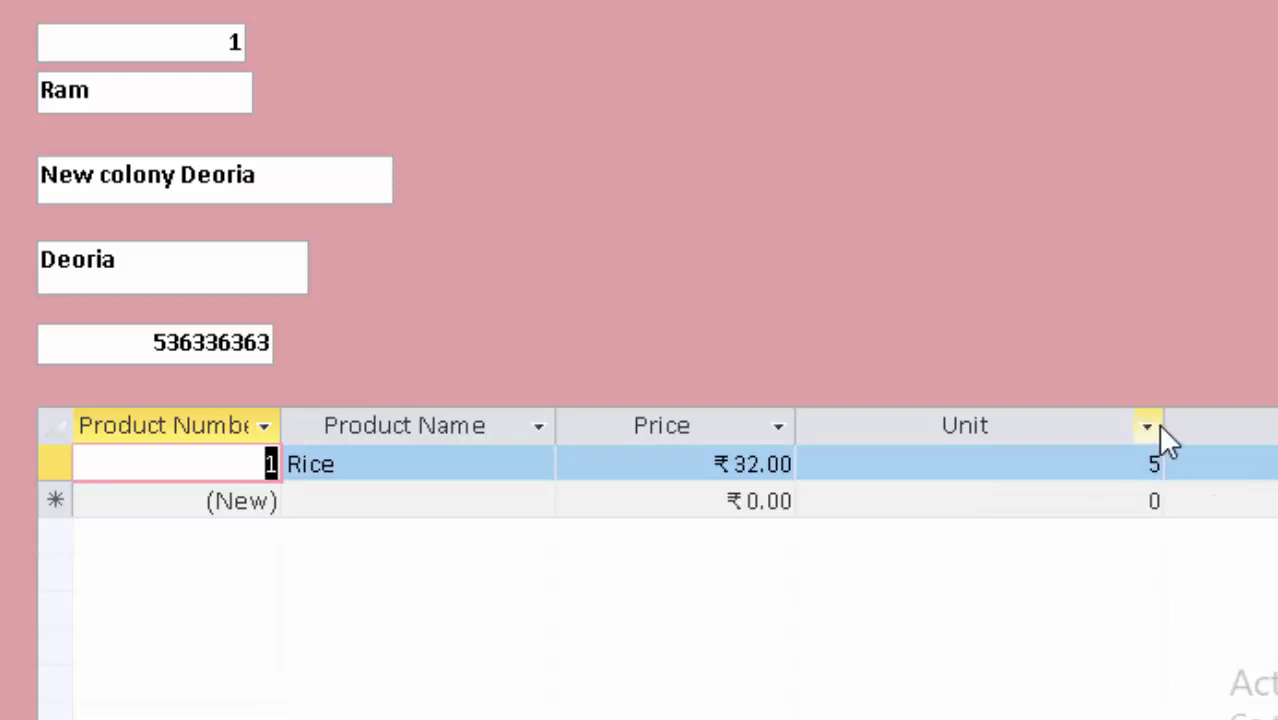
pyautogui.moveTo(1164, 425); pyautogui.dragTo(999, 465)
pyautogui.click(790, 425)
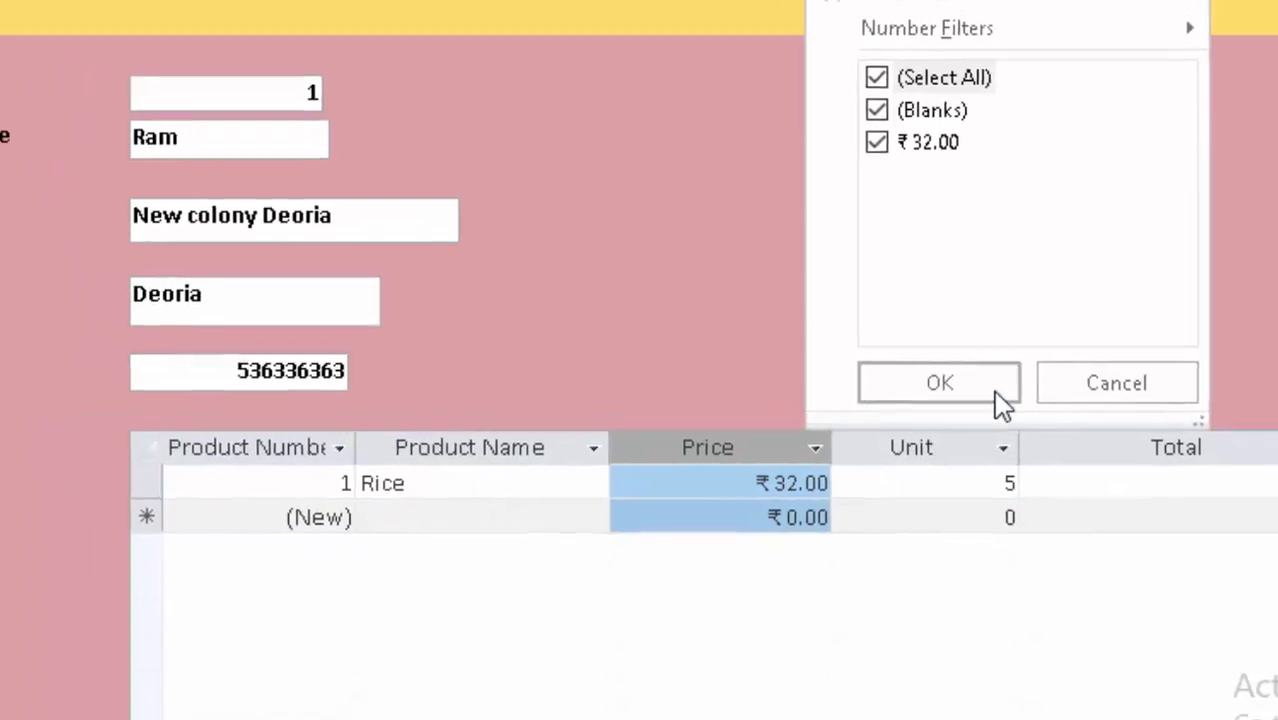
pyautogui.click(998, 399)
pyautogui.moveTo(885, 480); pyautogui.dragTo(830, 497)
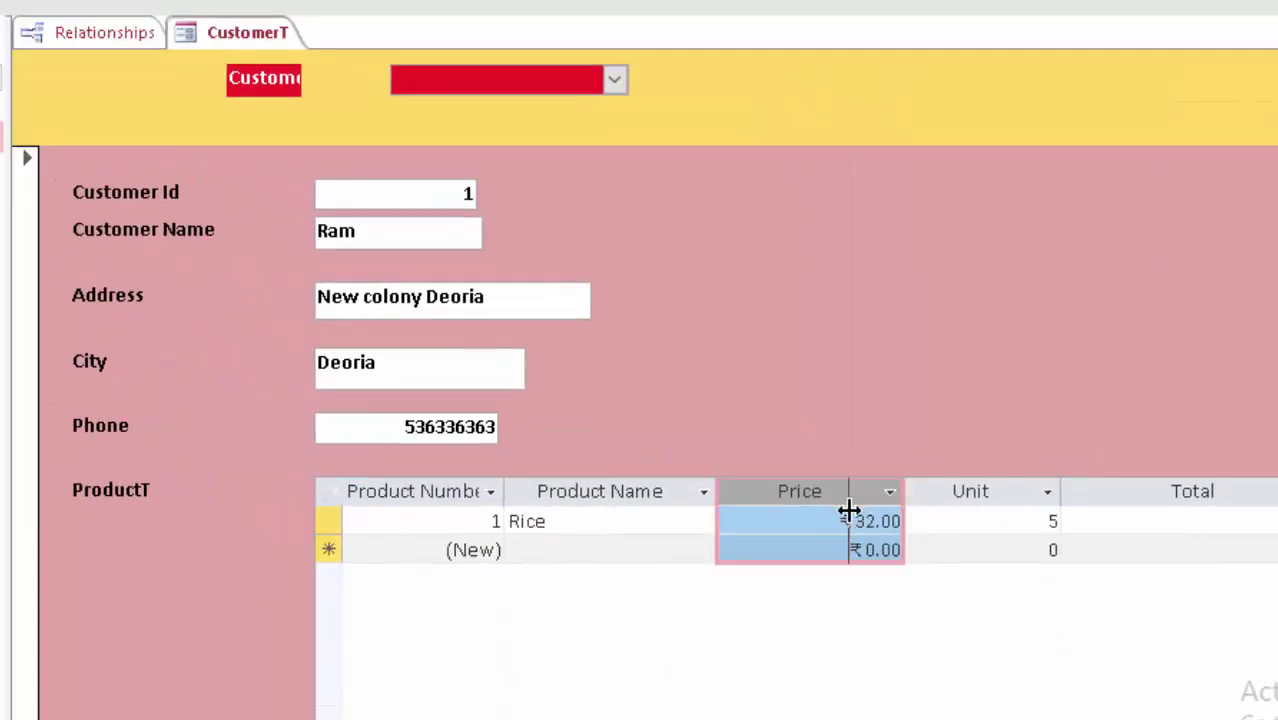
pyautogui.moveTo(1005, 491); pyautogui.dragTo(963, 510)
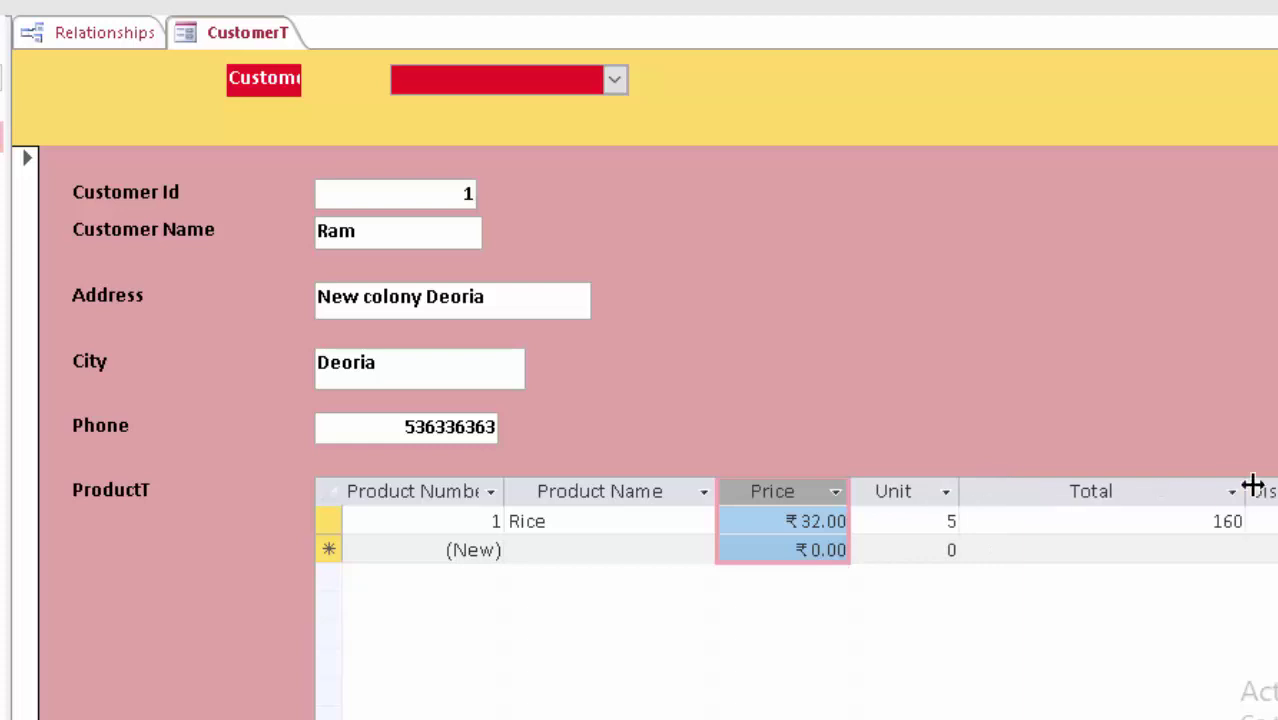
pyautogui.moveTo(1246, 488); pyautogui.dragTo(1128, 503)
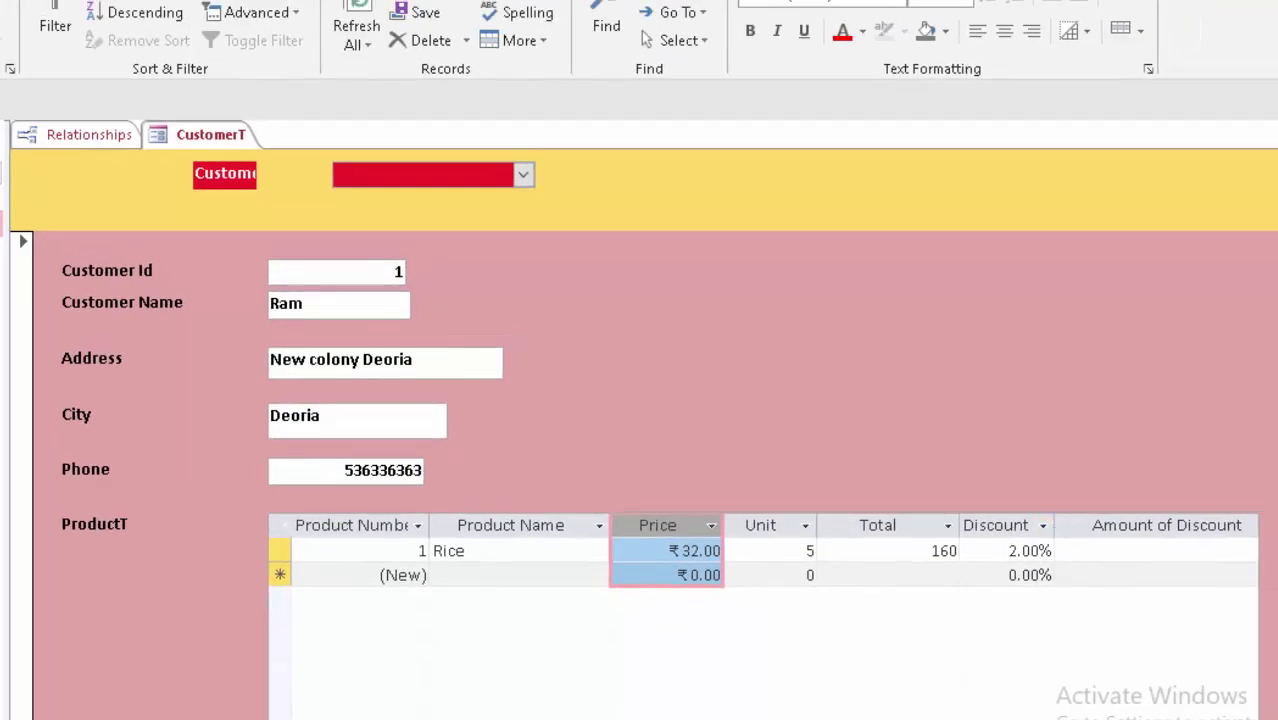
pyautogui.click(1256, 525)
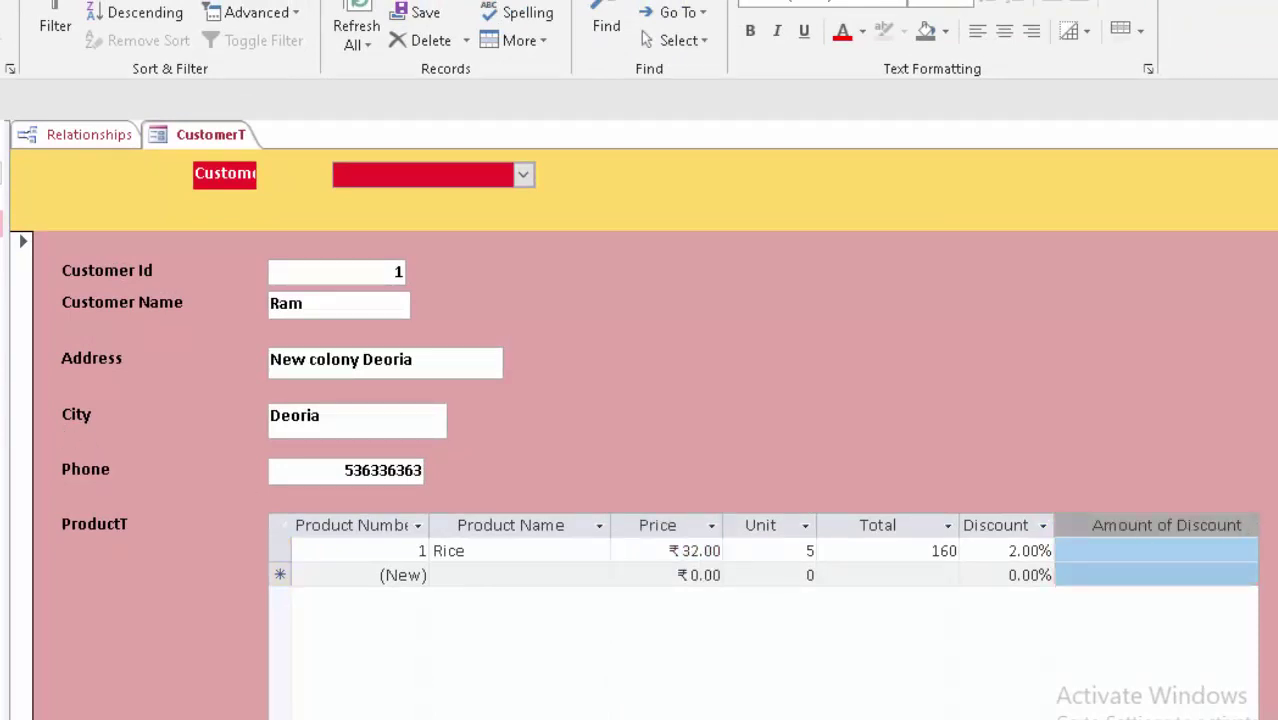
pyautogui.click(1205, 550)
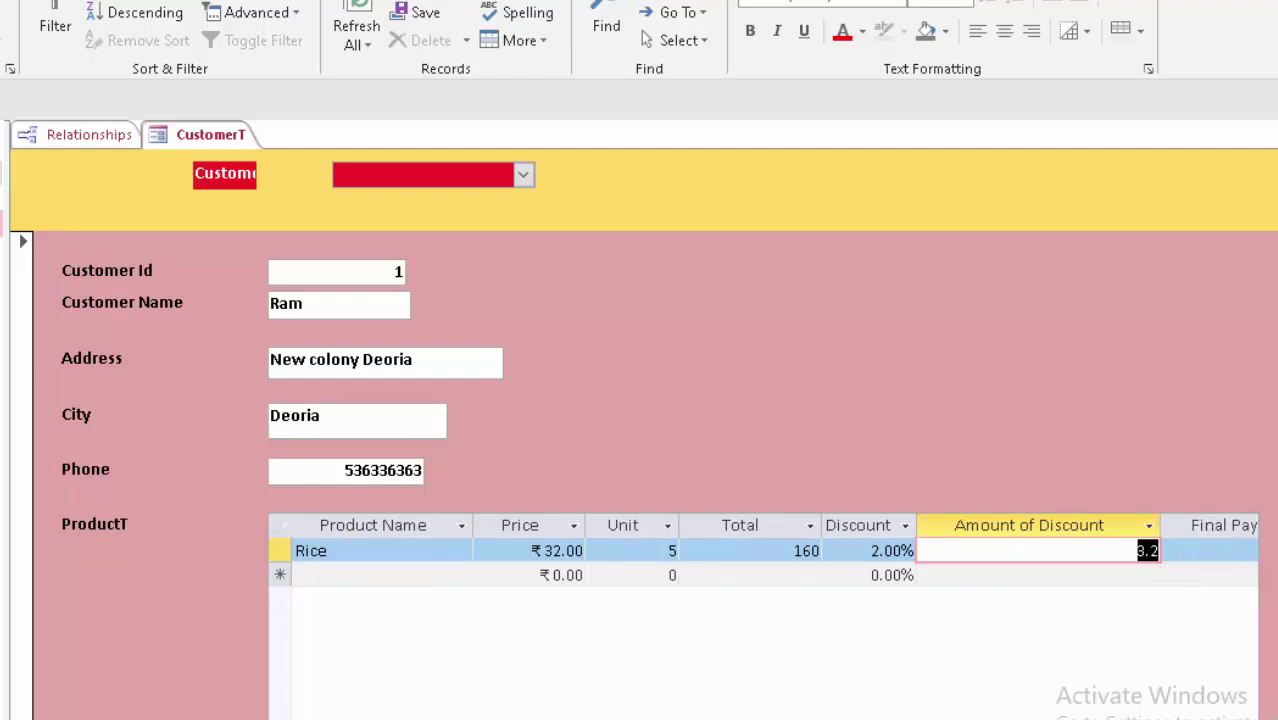
# Narrow the Final Payable Amount and Amount of Discount columns and widen the Discount column.
pyautogui.scroll(-3, 650, 450)
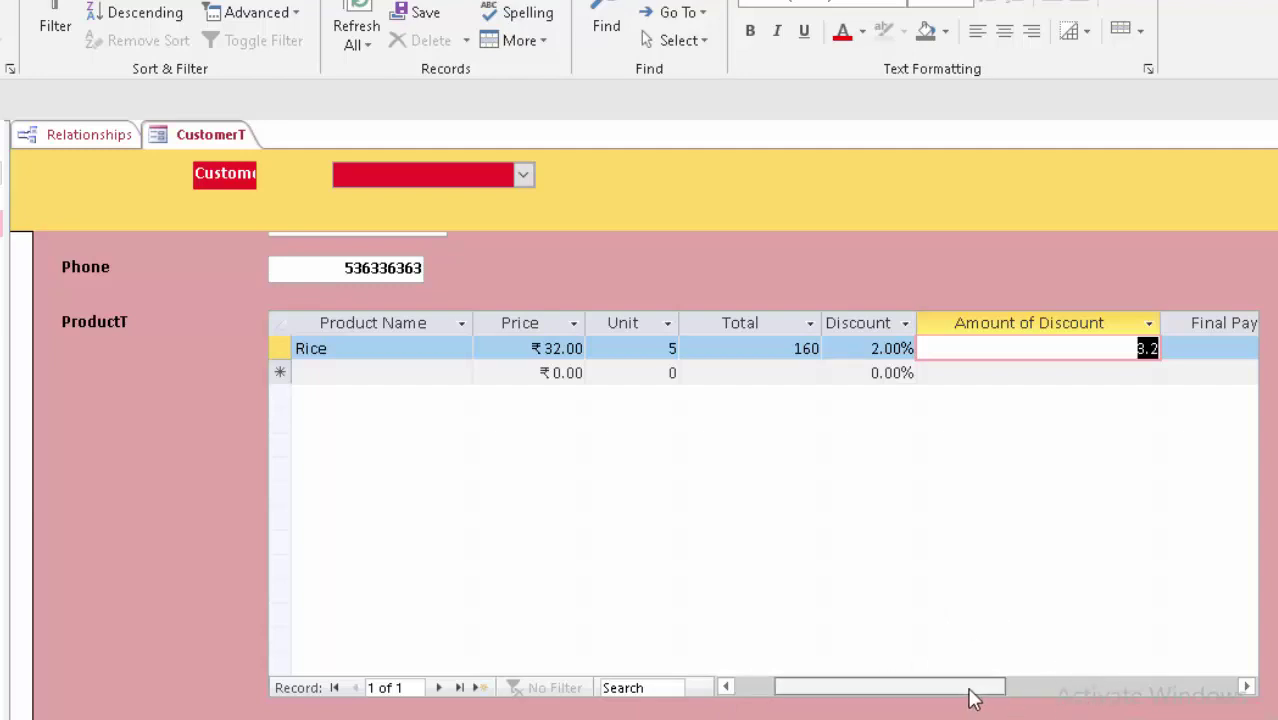
pyautogui.moveTo(970, 688); pyautogui.dragTo(1008, 688)
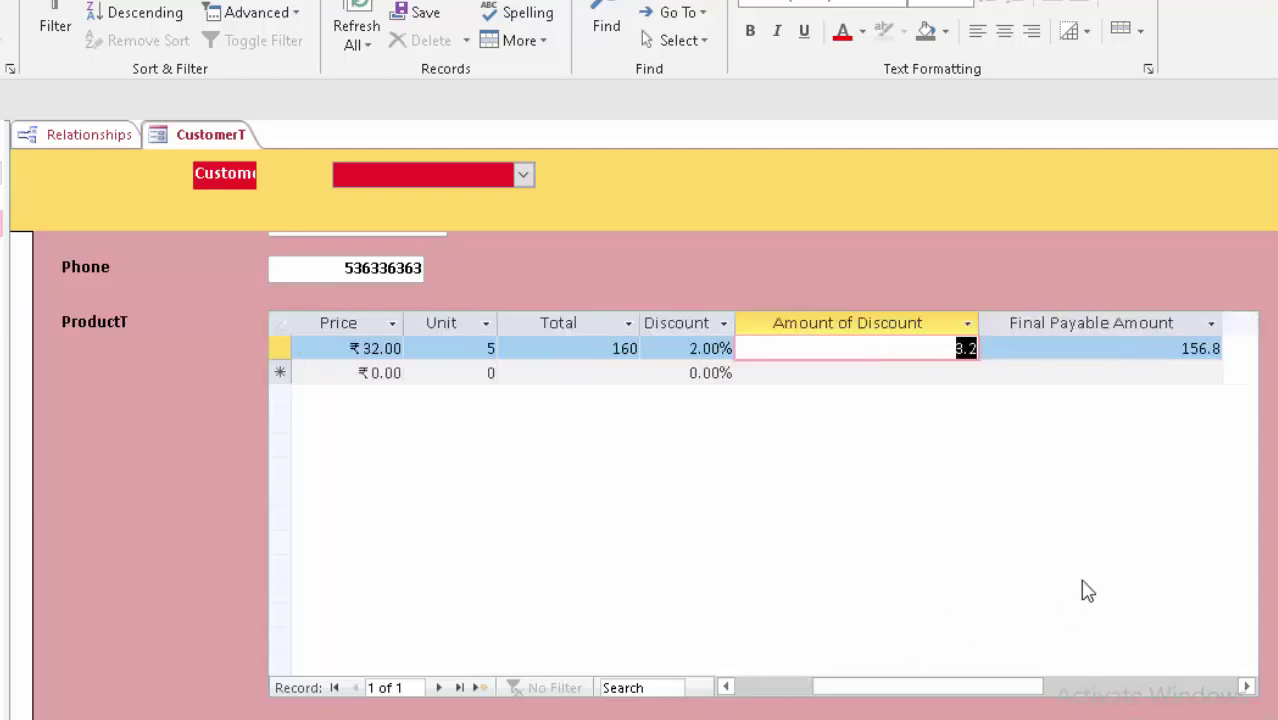
pyautogui.moveTo(1225, 329); pyautogui.dragTo(1190, 349)
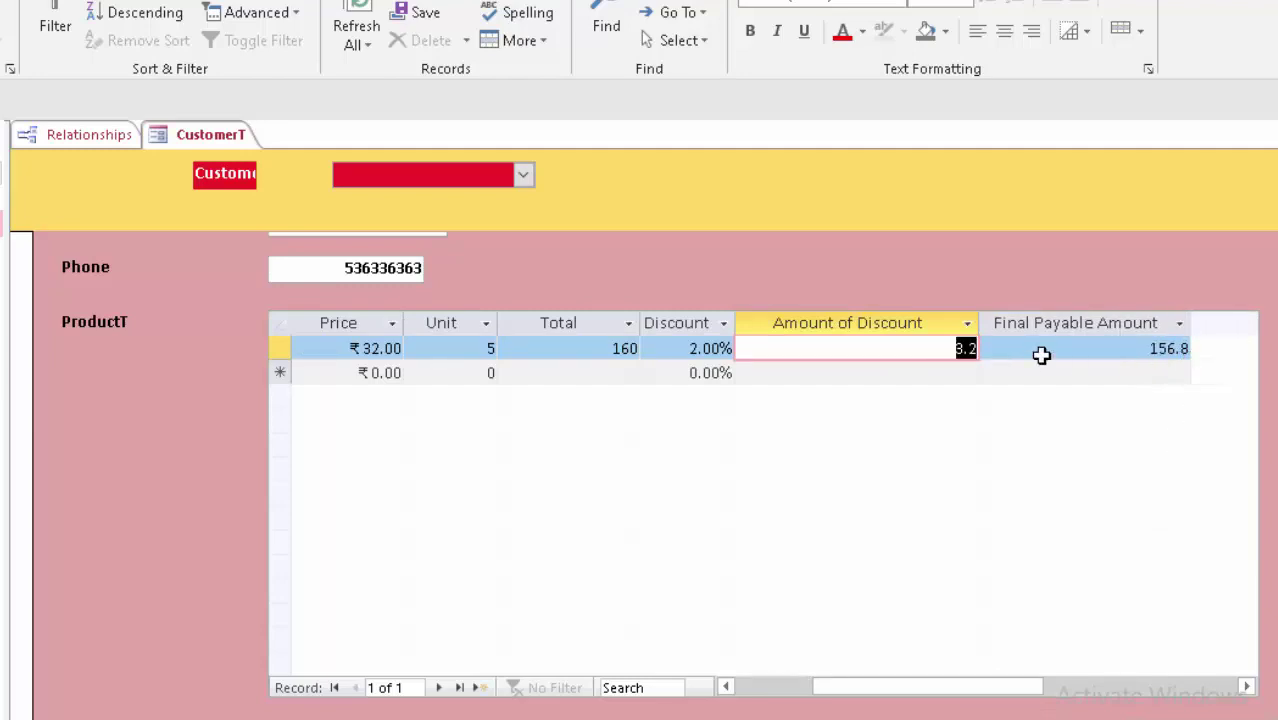
pyautogui.moveTo(979, 322); pyautogui.dragTo(936, 357)
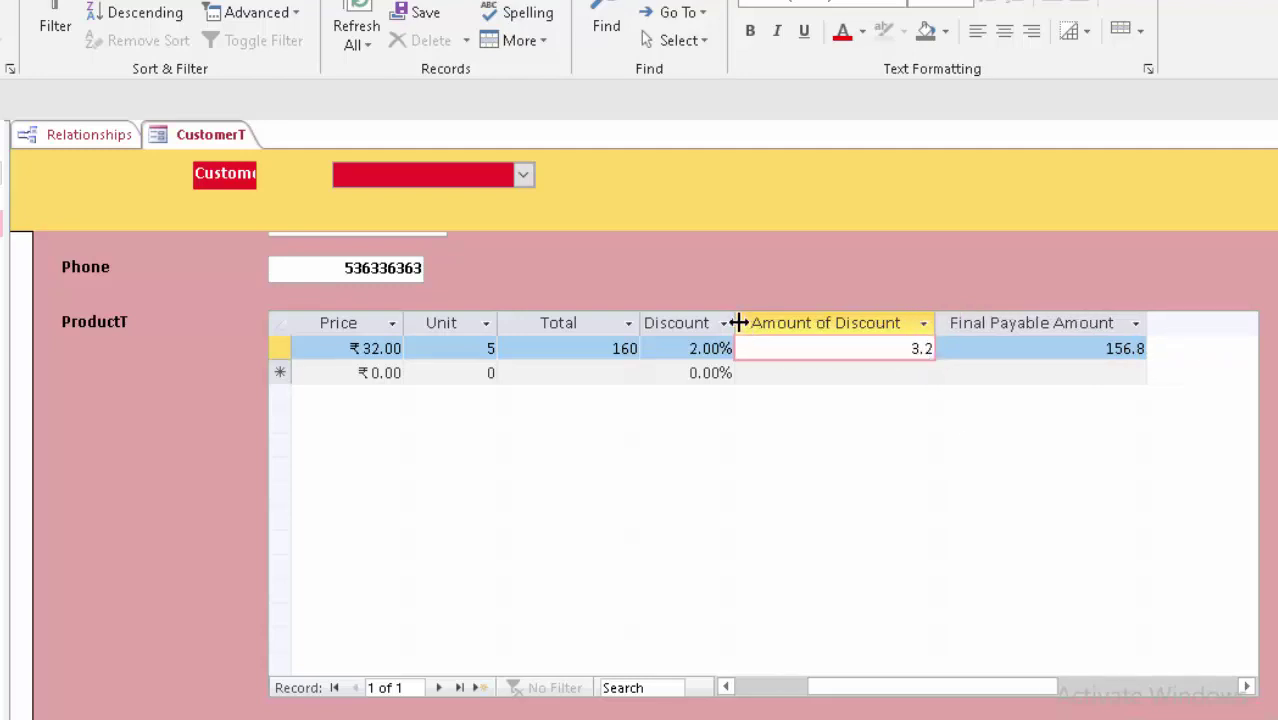
pyautogui.moveTo(736, 323); pyautogui.dragTo(746, 323)
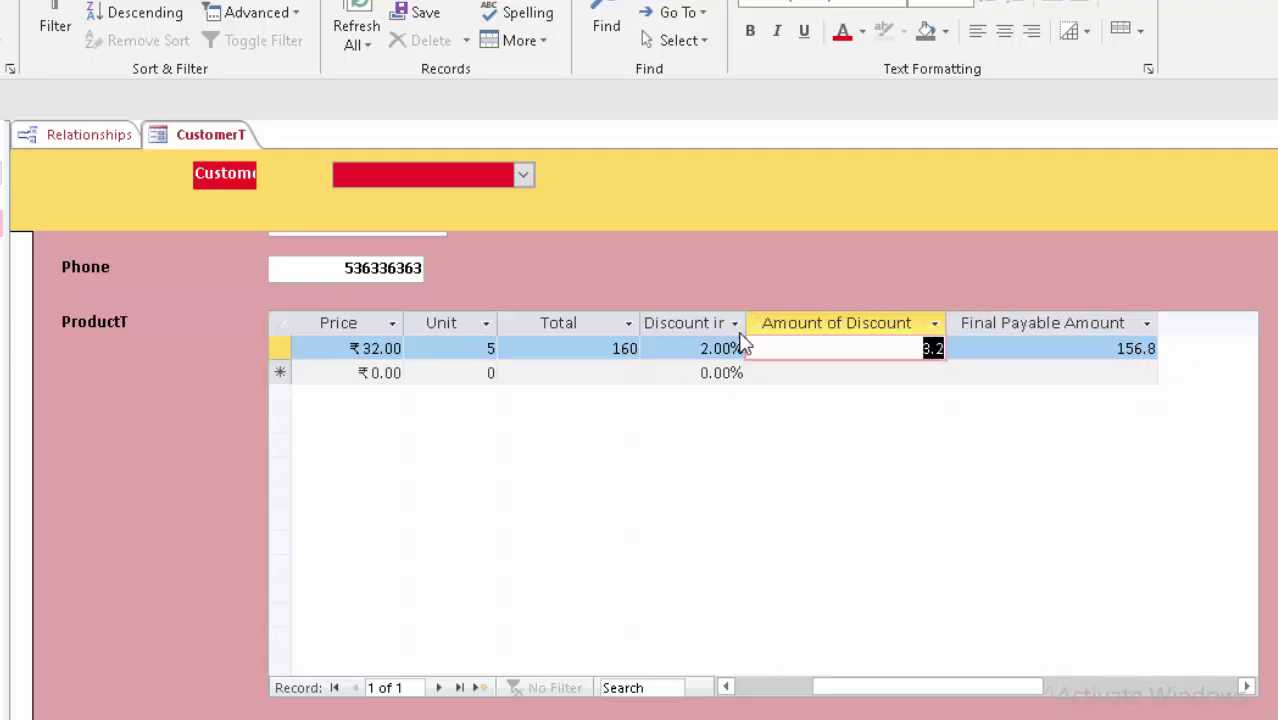
pyautogui.moveTo(757, 323); pyautogui.dragTo(765, 323)
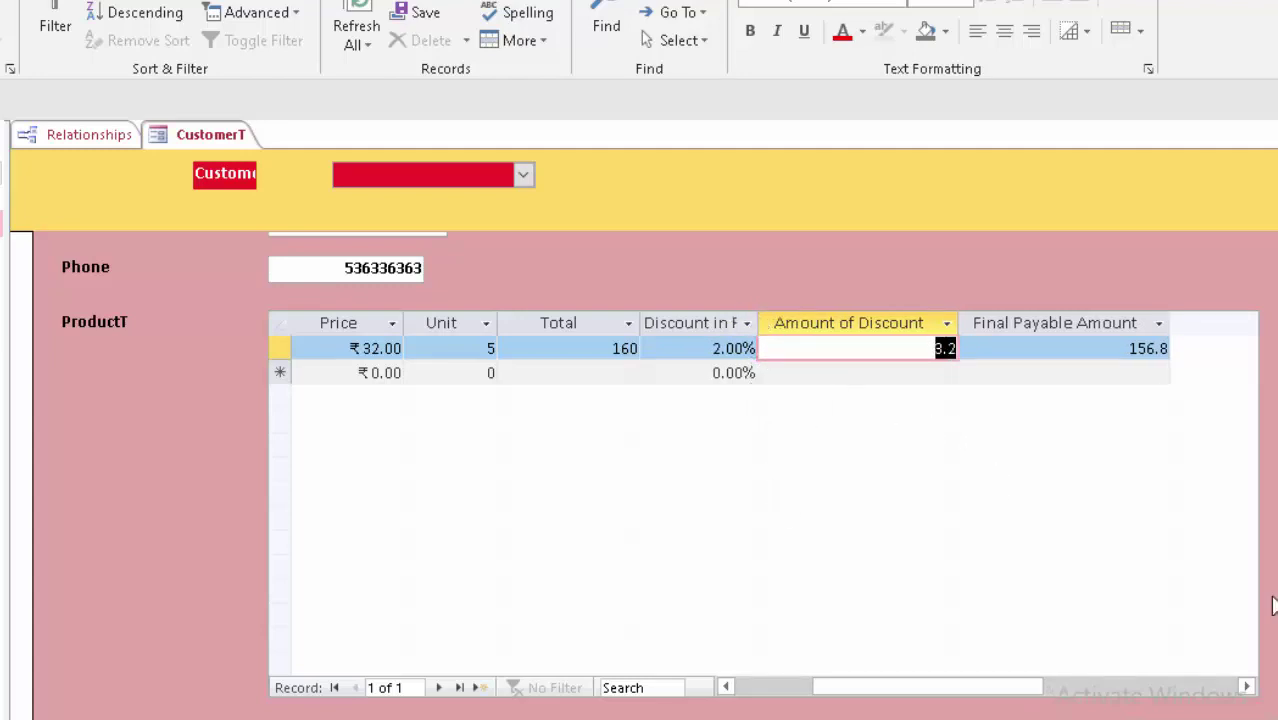
pyautogui.scroll(1, 640, 450)
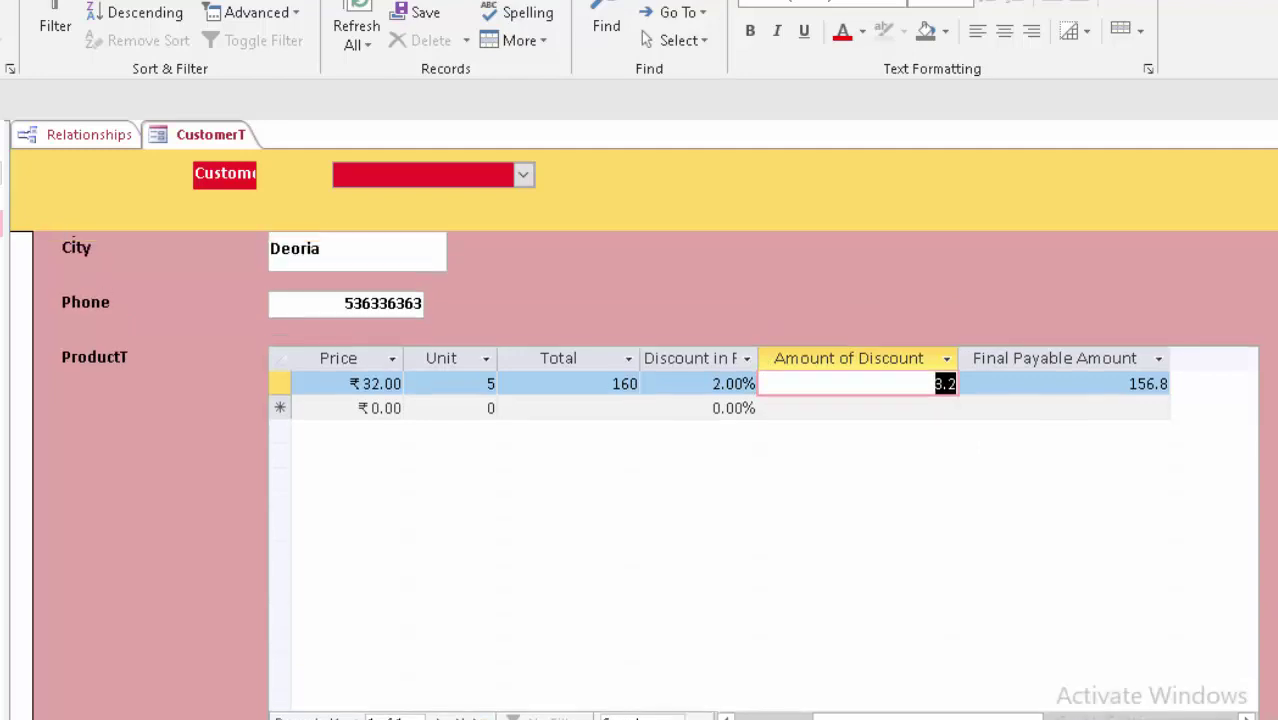
pyautogui.scroll(3, 640, 450)
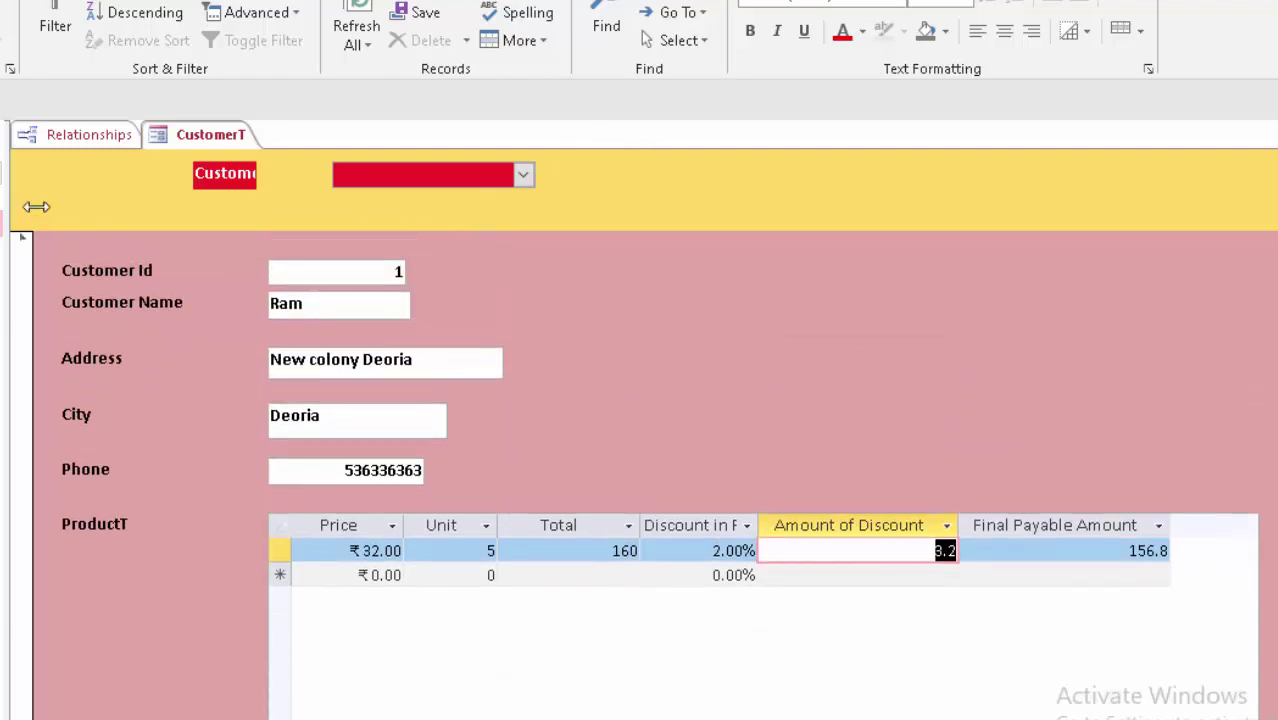
pyautogui.click(224, 193)
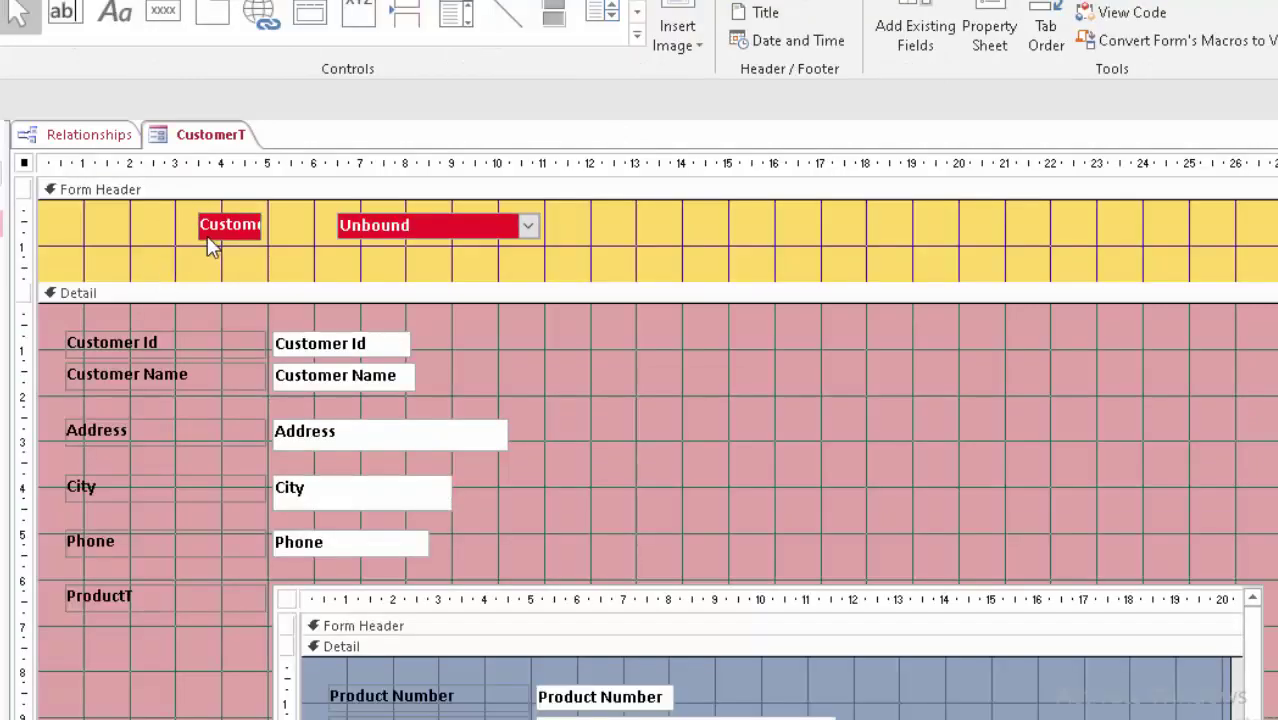
# Widen the form's header label in Design view so it reads Customer id.
pyautogui.click(198, 228)
pyautogui.moveTo(196, 226); pyautogui.dragTo(124, 250)
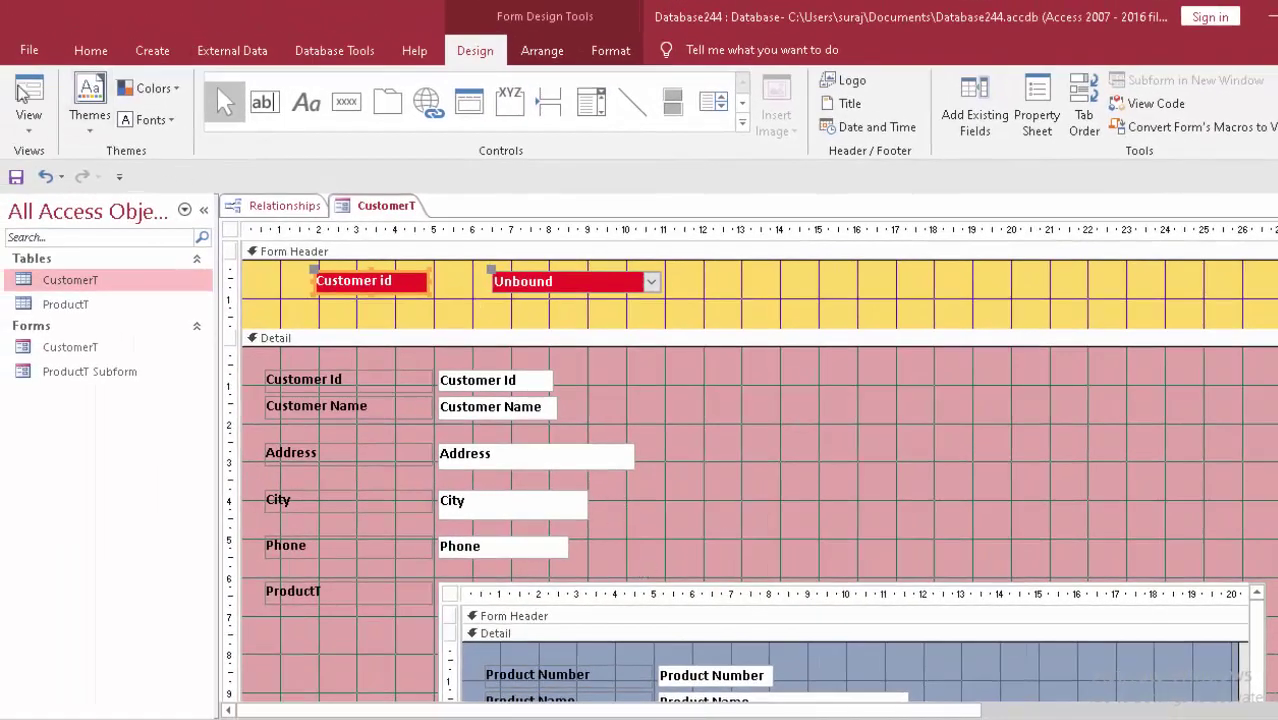
pyautogui.click(22, 95)
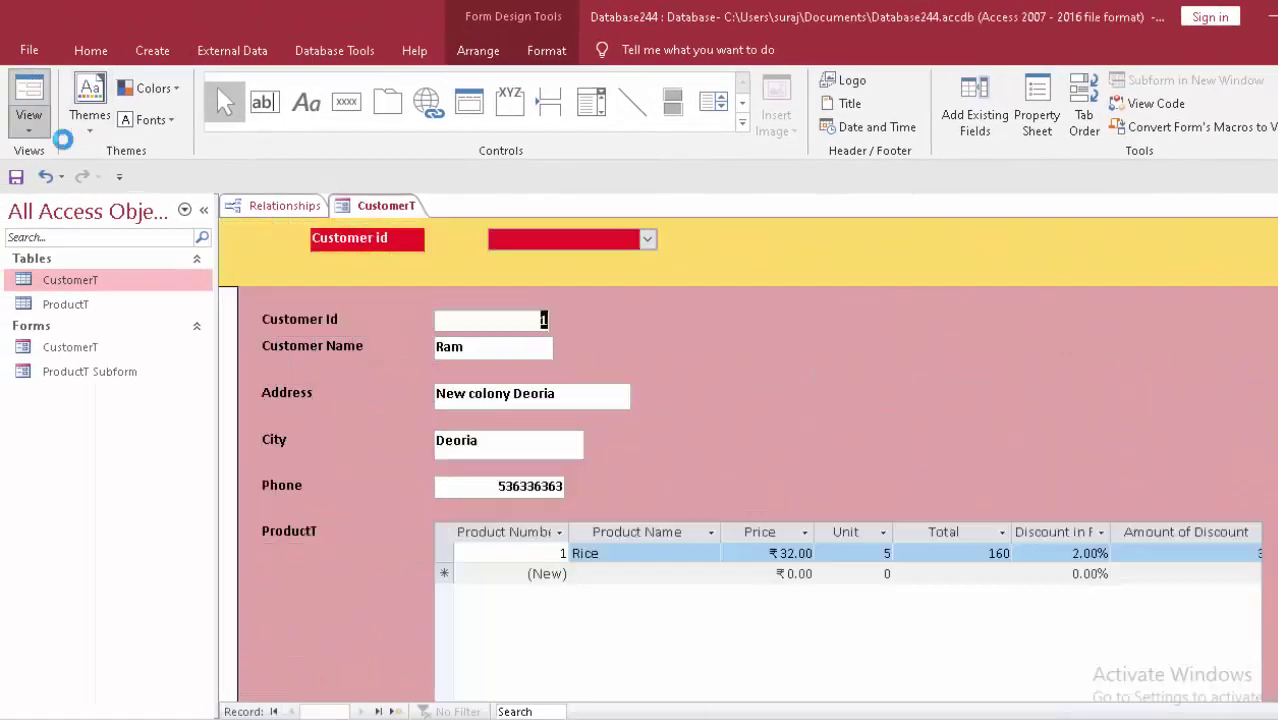
# Display customer 3's record and fit the Product Number column to its header.
pyautogui.click(648, 240)
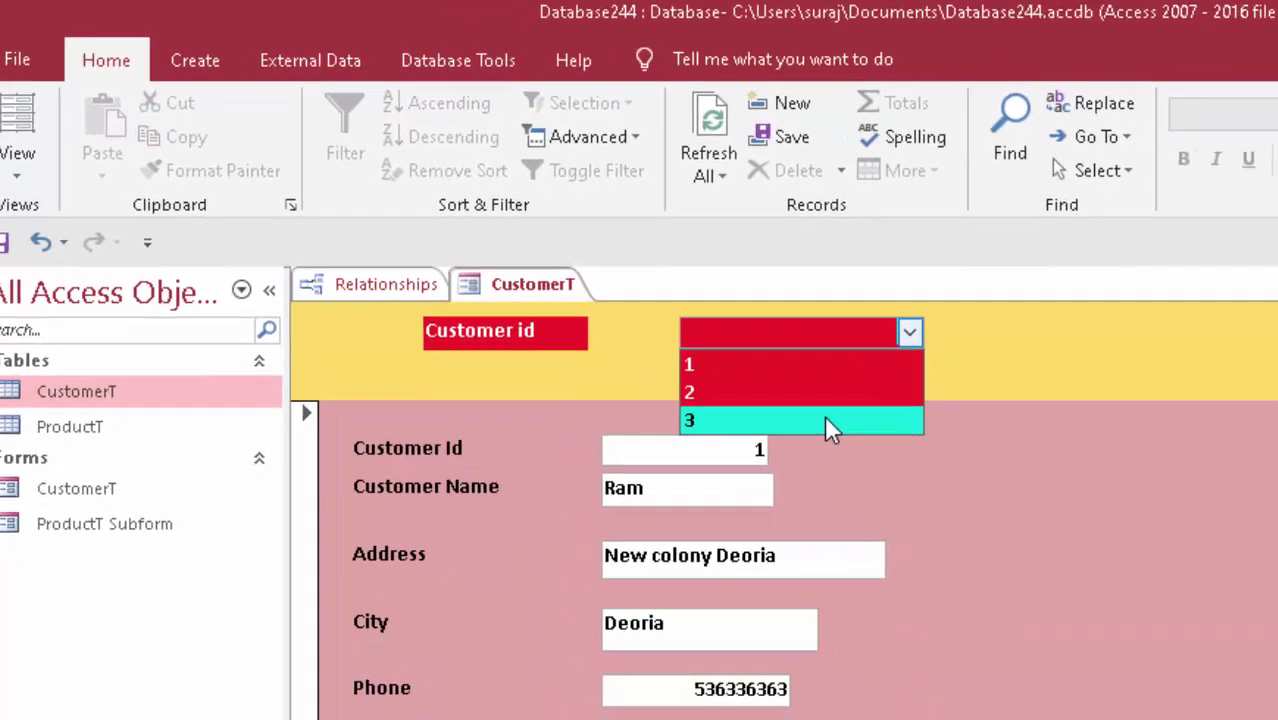
pyautogui.click(827, 424)
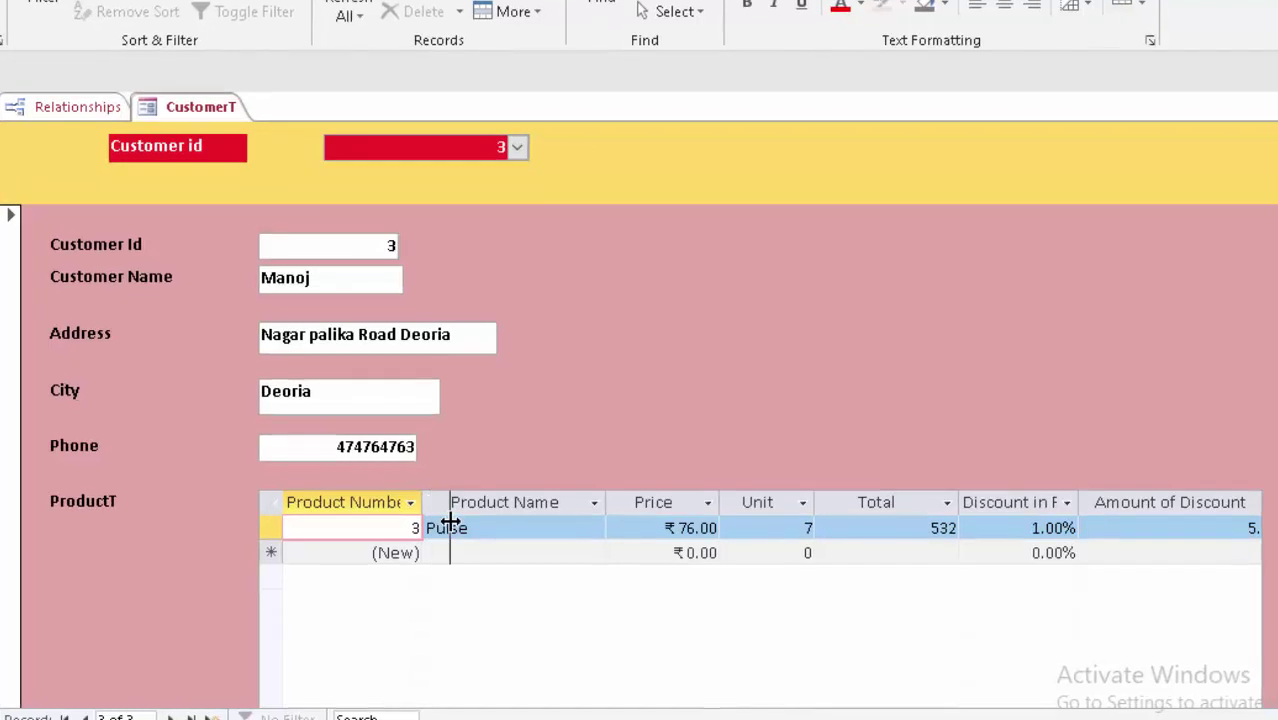
pyautogui.doubleClick(441, 503)
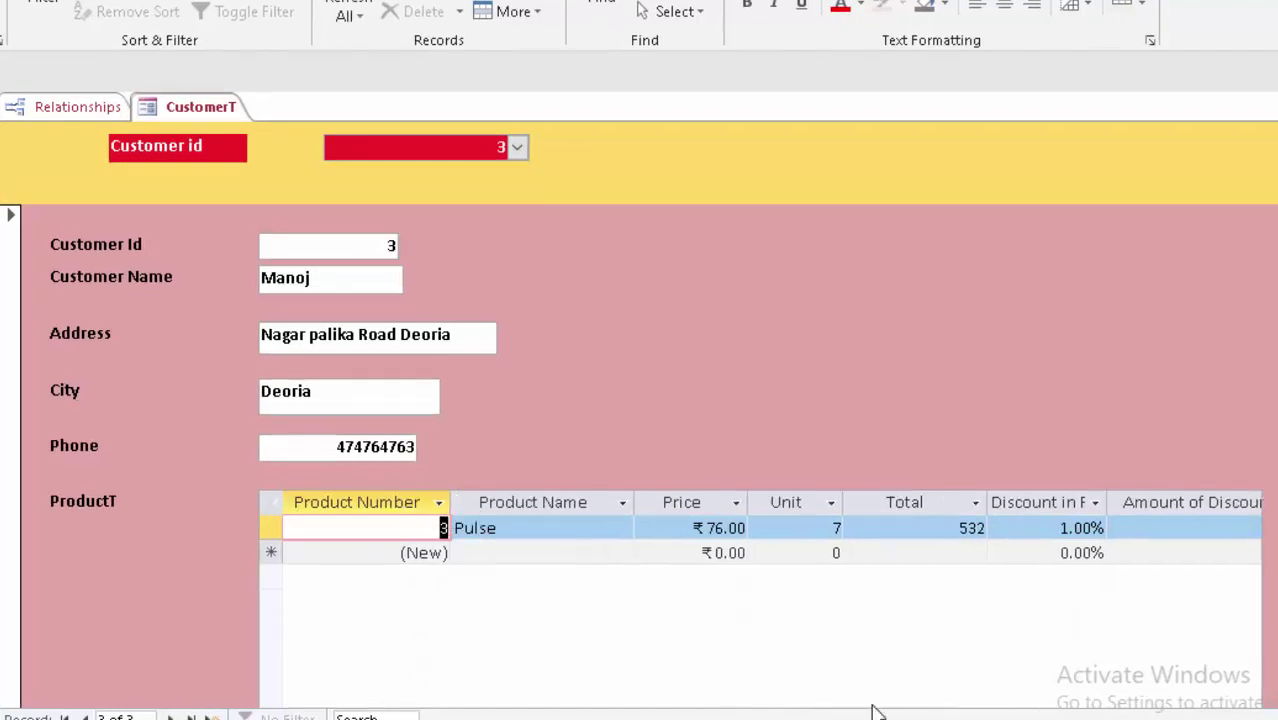
pyautogui.scroll(-3, 640, 400)
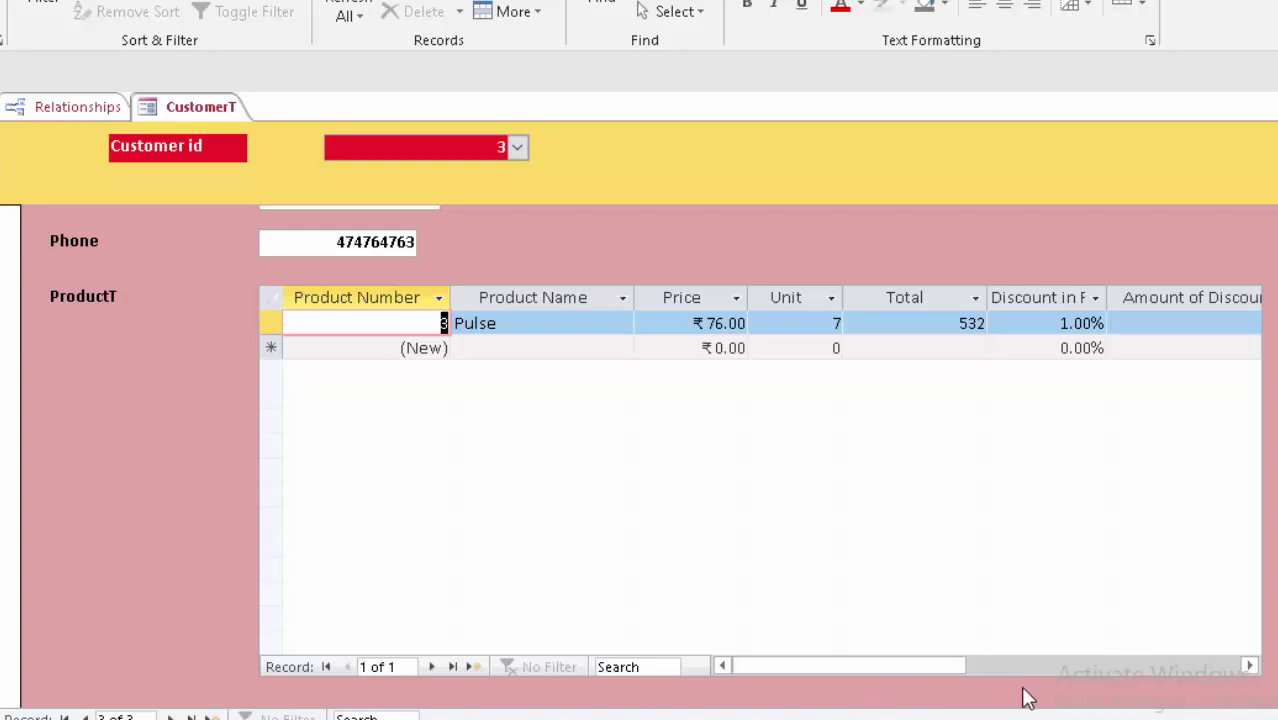
pyautogui.moveTo(857, 673)
pyautogui.mouseDown()
pyautogui.moveTo(952, 677)
pyautogui.moveTo(758, 688)
pyautogui.mouseUp()
# In Design view, select all form controls and then the ProductT subform.
pyautogui.hotkey('ctrl', '.')
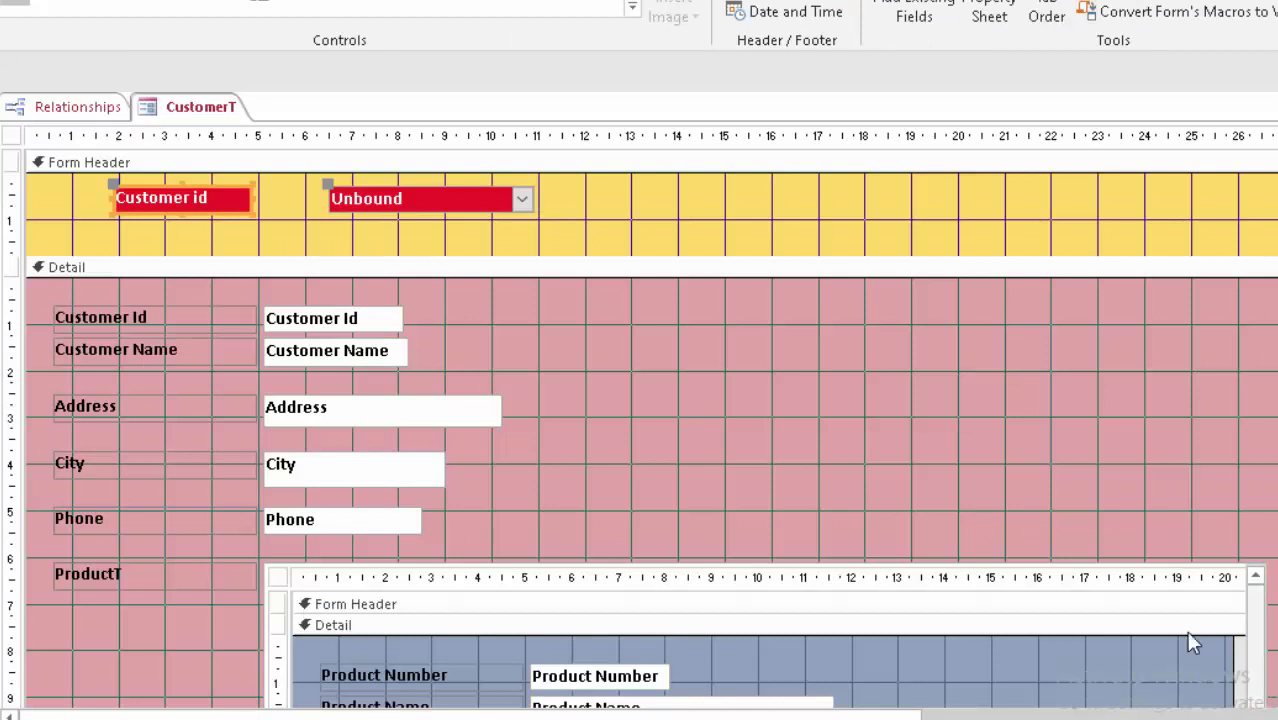
pyautogui.hotkey('ctrl', 'a')
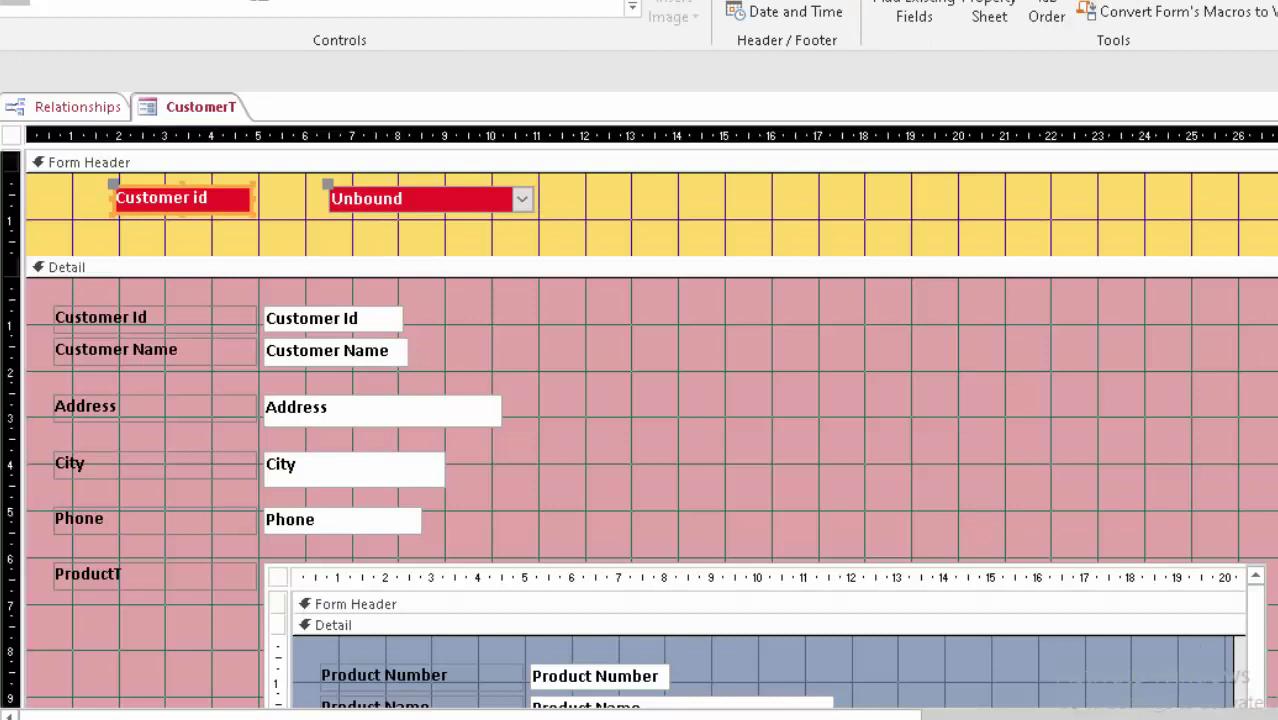
pyautogui.hscroll(2, 648, 425)
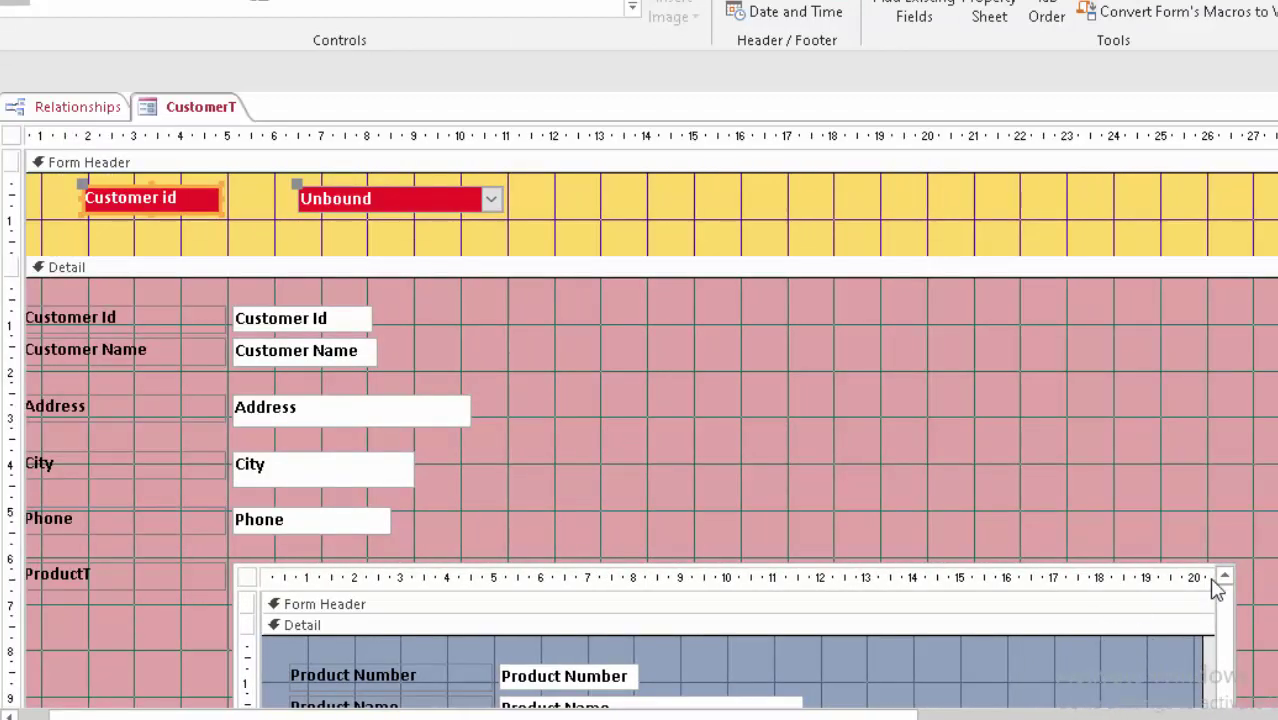
pyautogui.click(1228, 577)
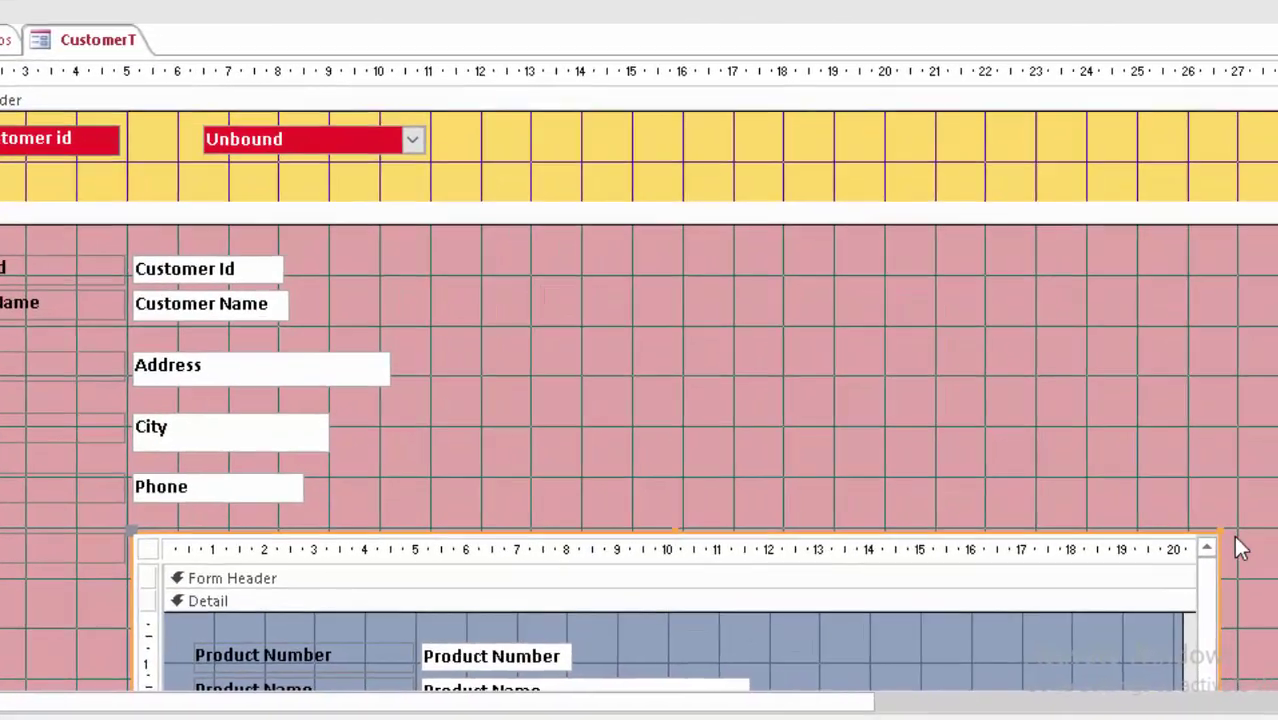
pyautogui.click(1215, 515)
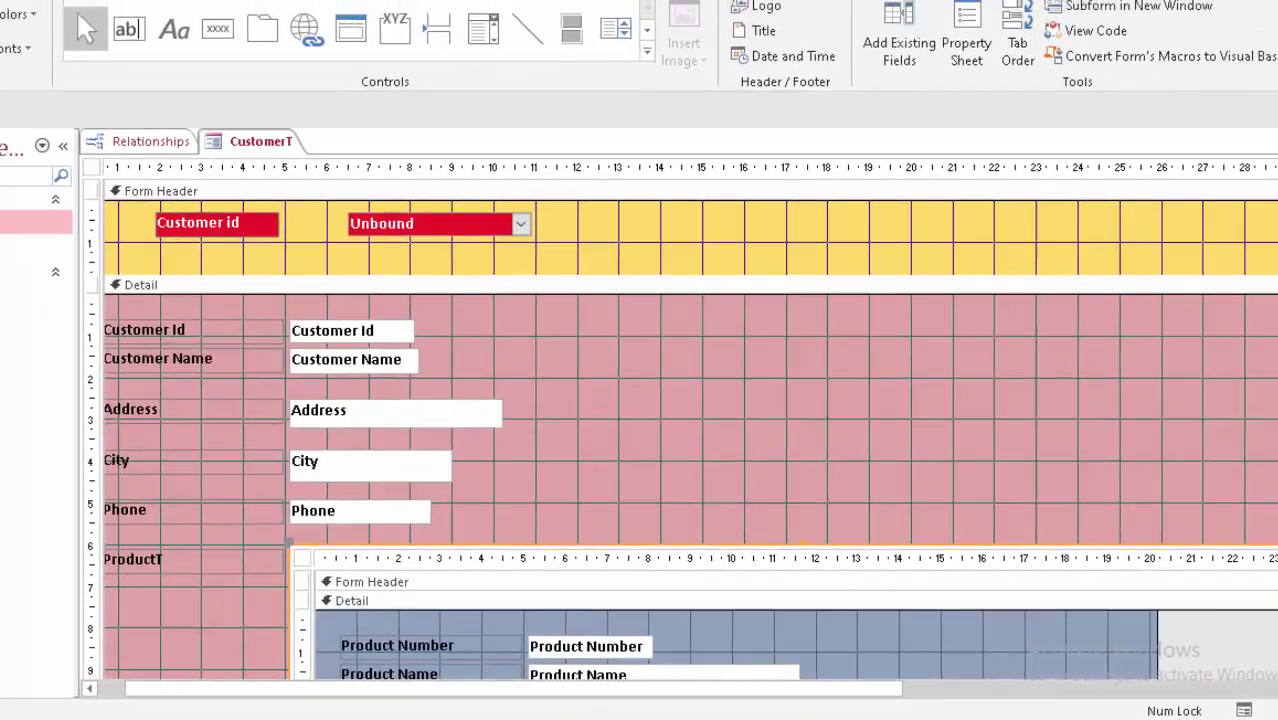
# Back in Form View, choose 2 in the Customer id combo to show the Sugar order.
pyautogui.press('F5')
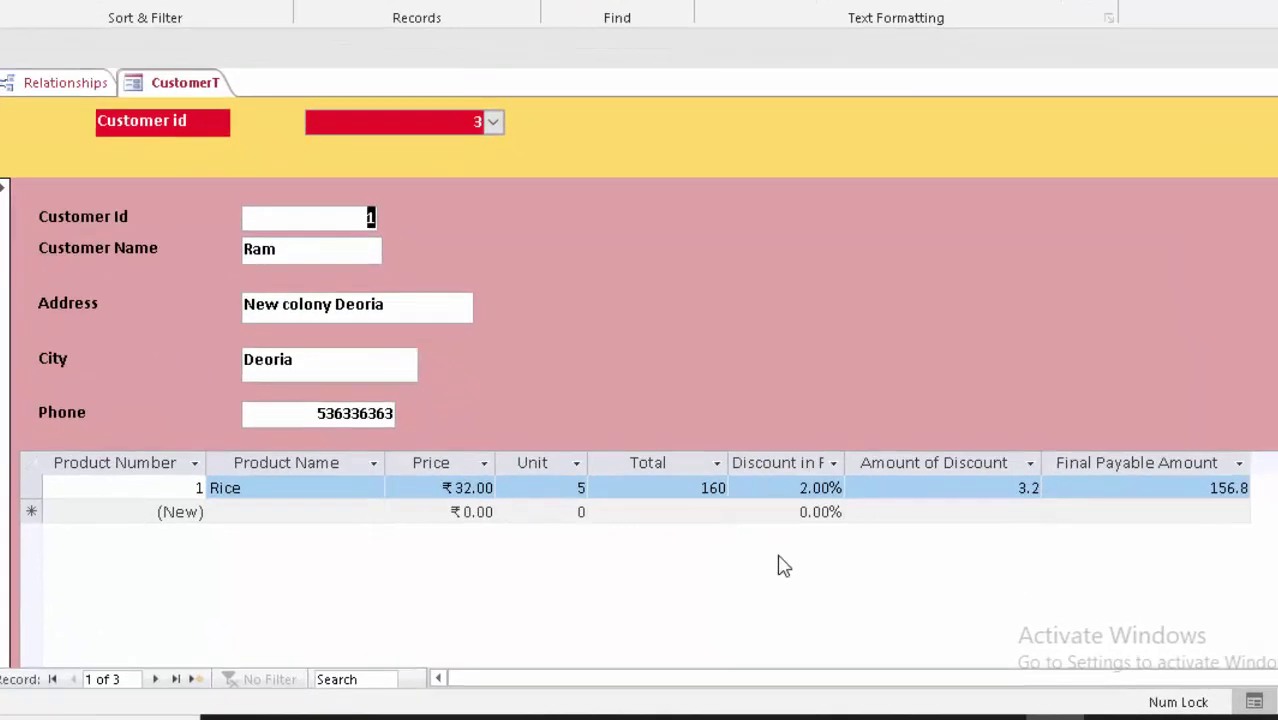
pyautogui.click(497, 125)
pyautogui.click(432, 166)
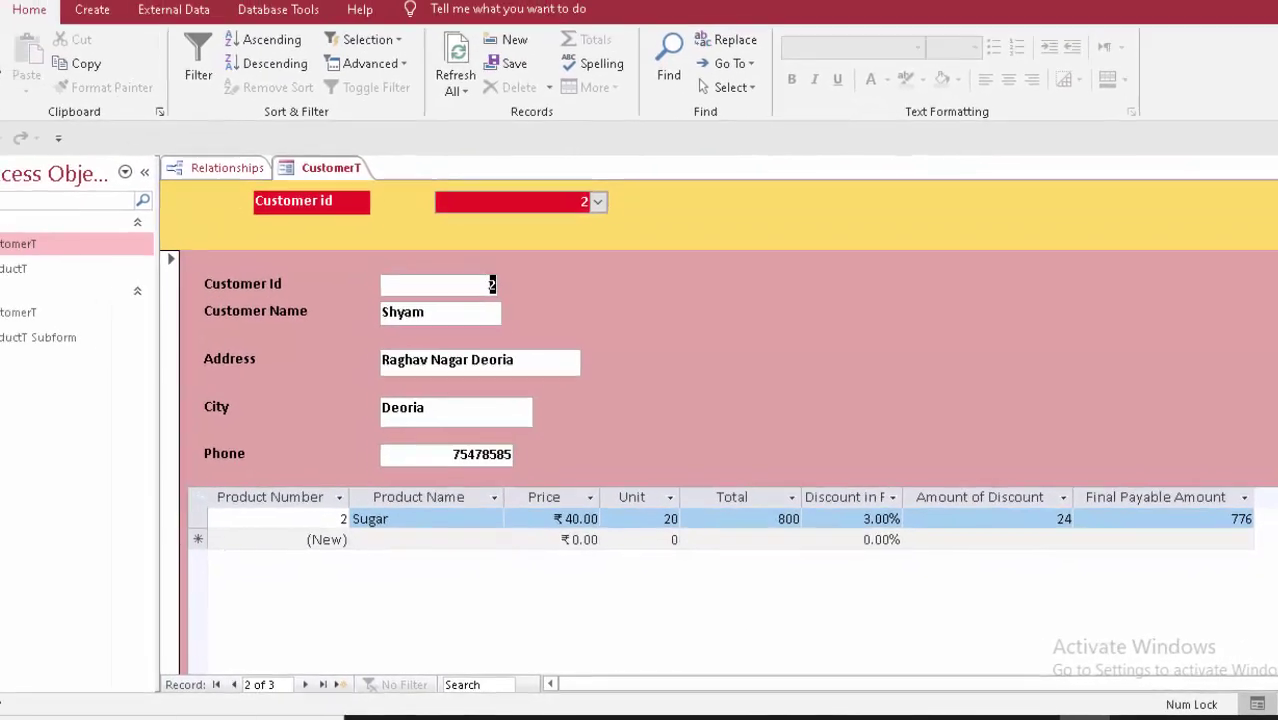
pyautogui.click(16, 100)
# Set the Form object's Pop Up property to Yes in the Property Sheet and test it in Form View.
pyautogui.click(70, 238)
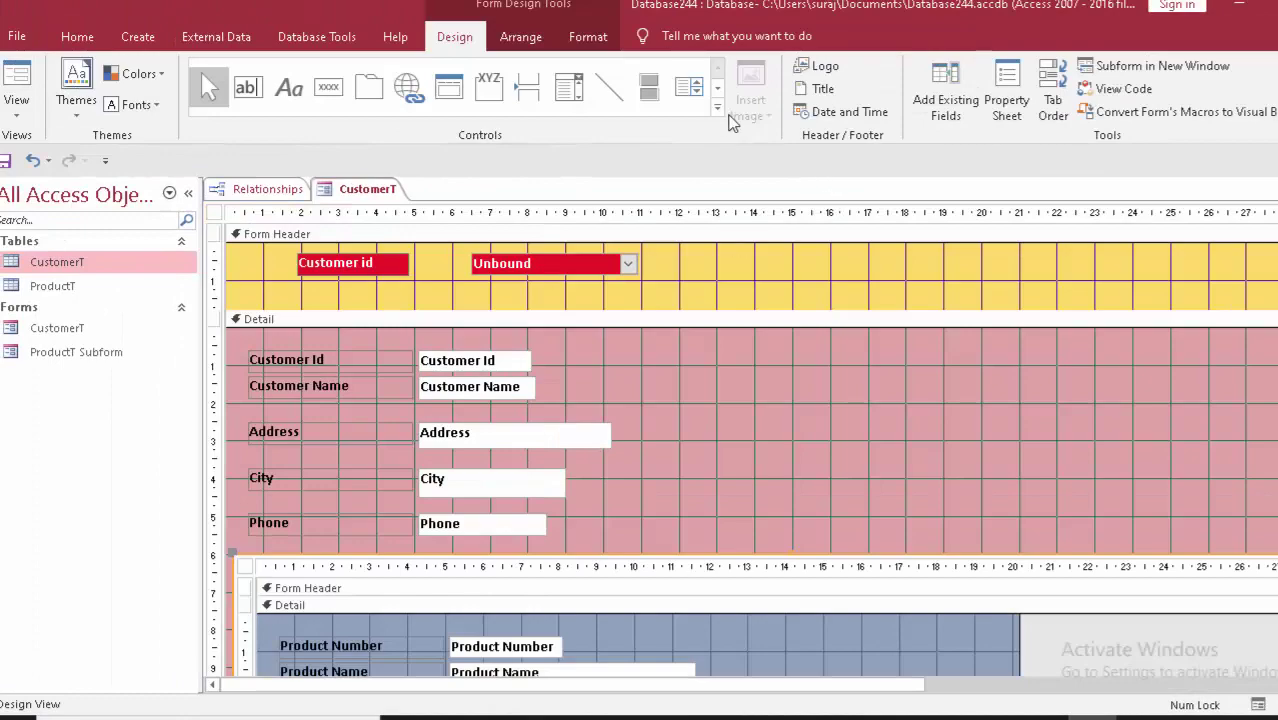
pyautogui.click(1007, 95)
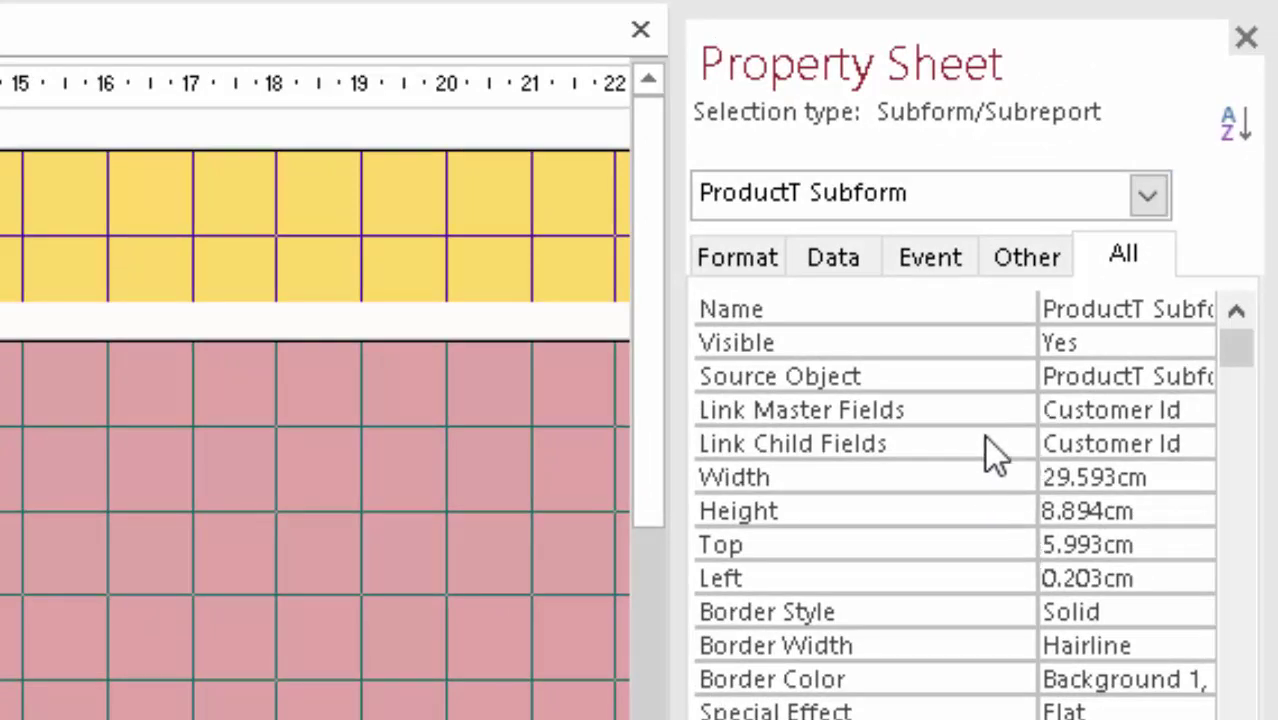
pyautogui.click(1150, 200)
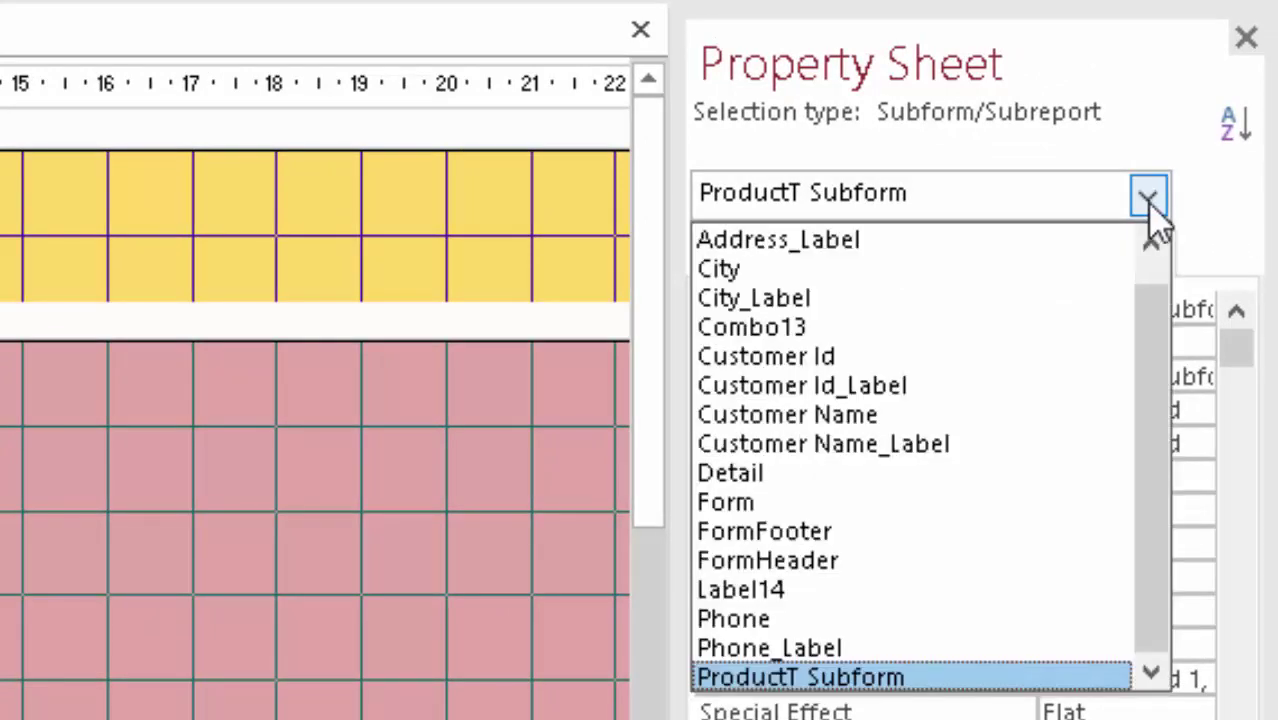
pyautogui.click(847, 500)
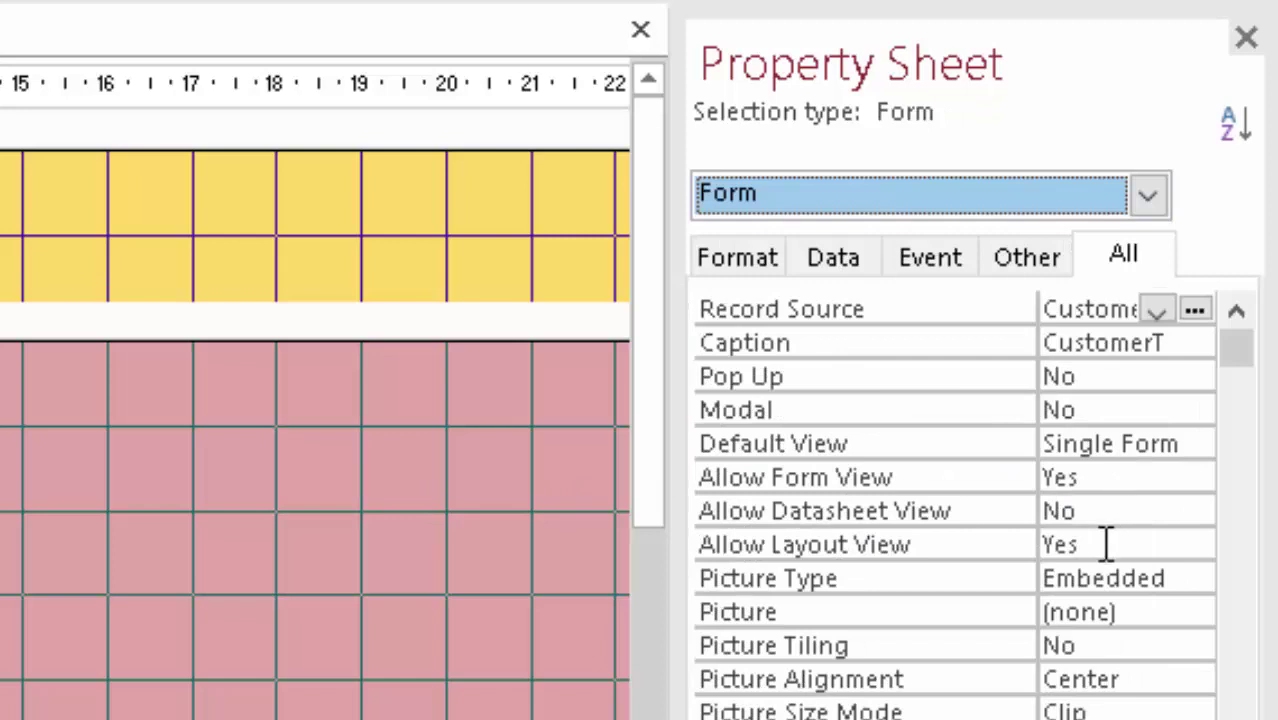
pyautogui.click(1097, 372)
pyautogui.click(1195, 378)
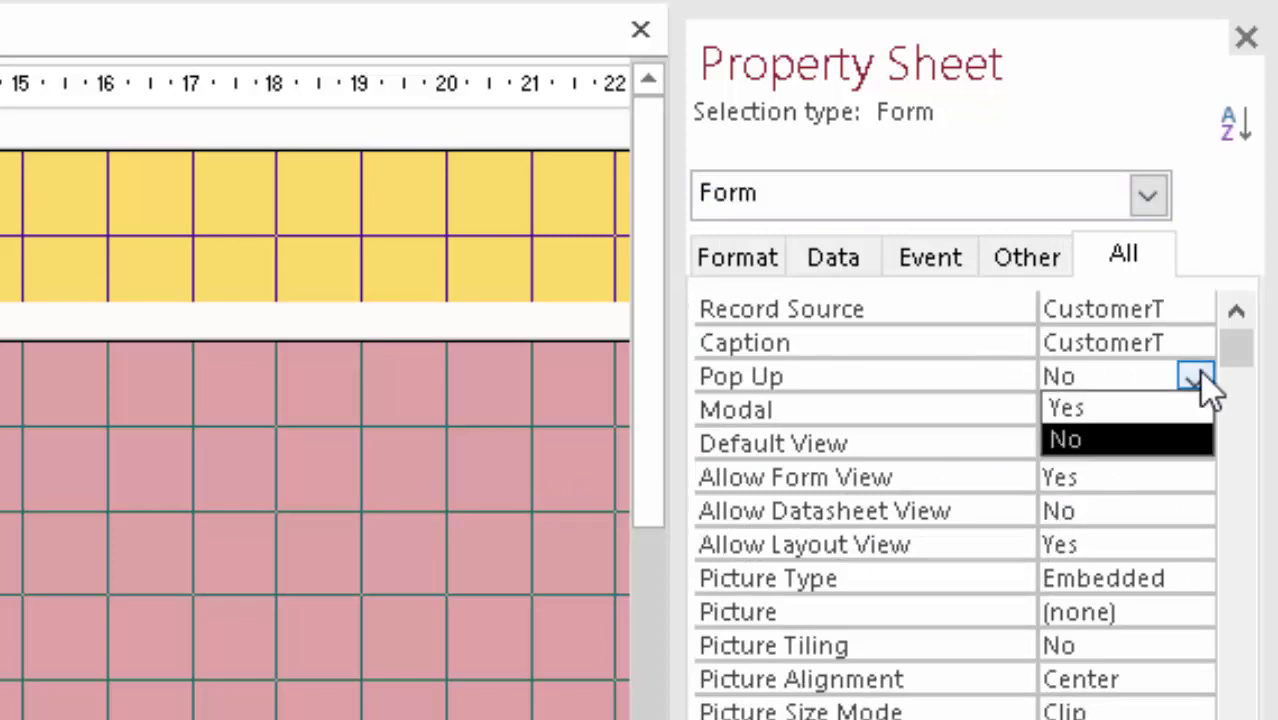
pyautogui.click(1150, 405)
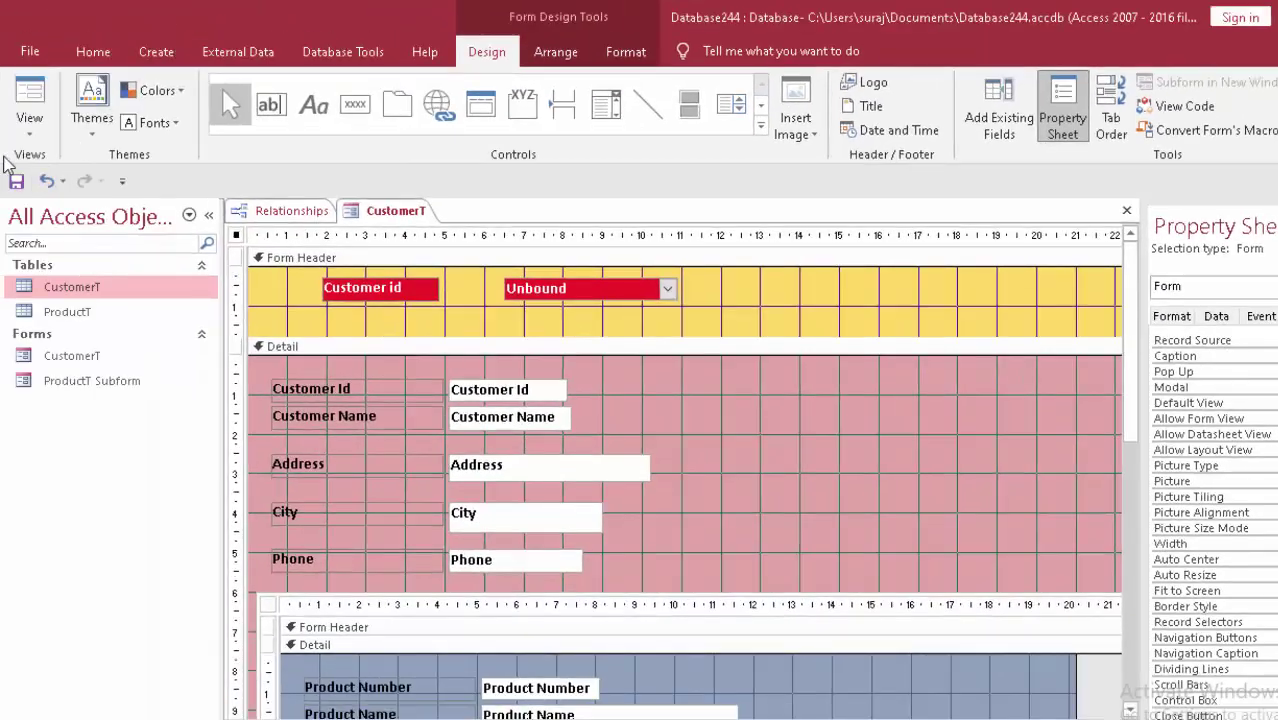
pyautogui.click(35, 97)
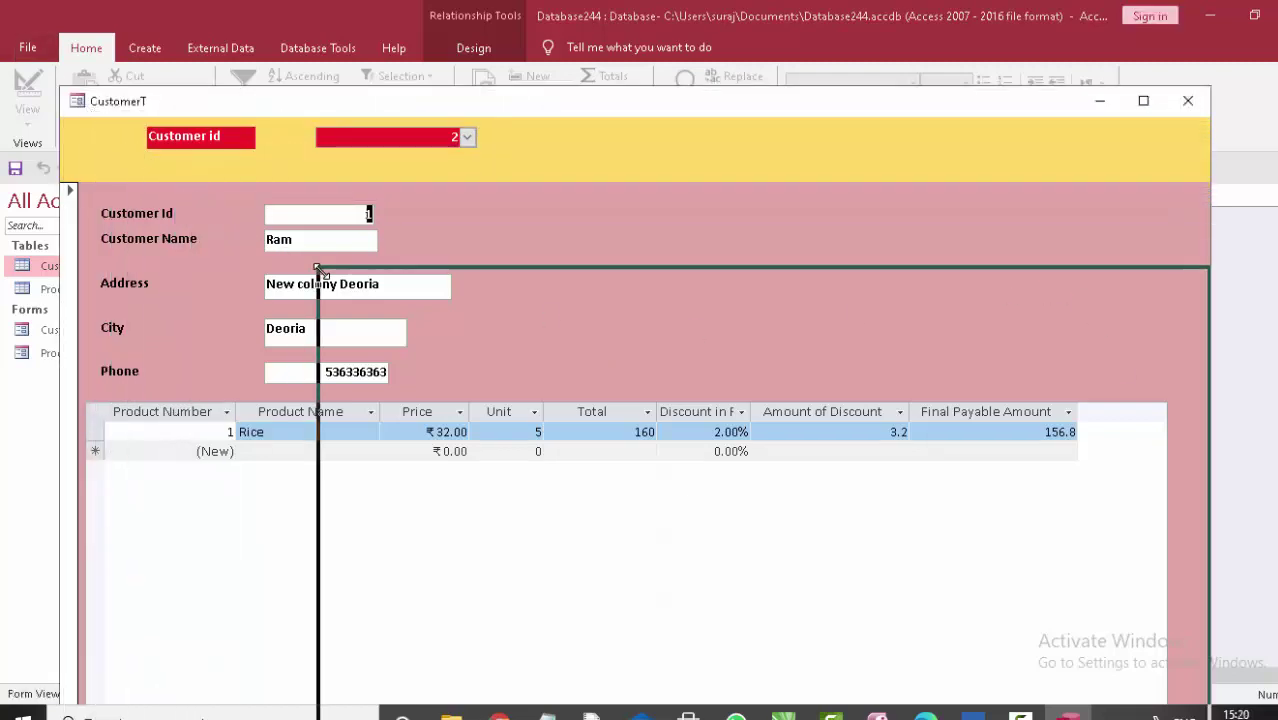
# Shrink and reposition the floating CustomerT form window and save the form.
pyautogui.moveTo(62, 88); pyautogui.dragTo(317, 266)
pyautogui.moveTo(482, 285); pyautogui.dragTo(387, 92)
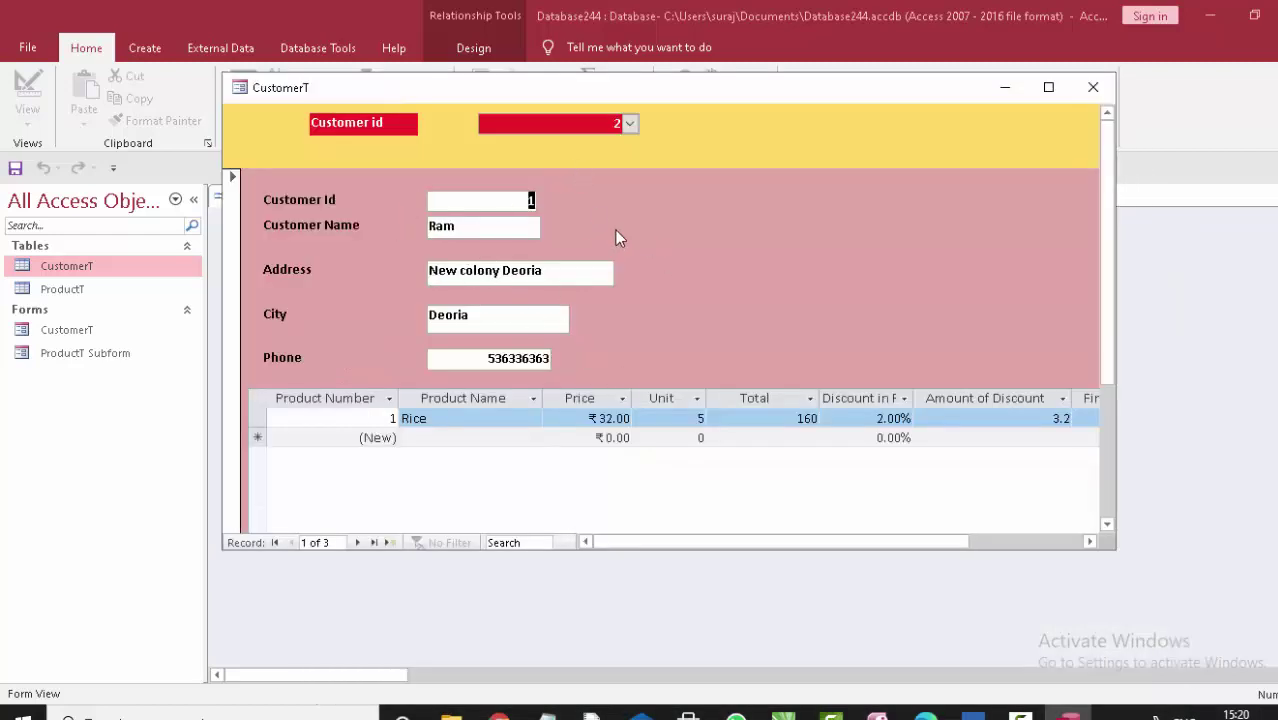
pyautogui.click(16, 169)
pyautogui.moveTo(530, 88); pyautogui.dragTo(533, 167)
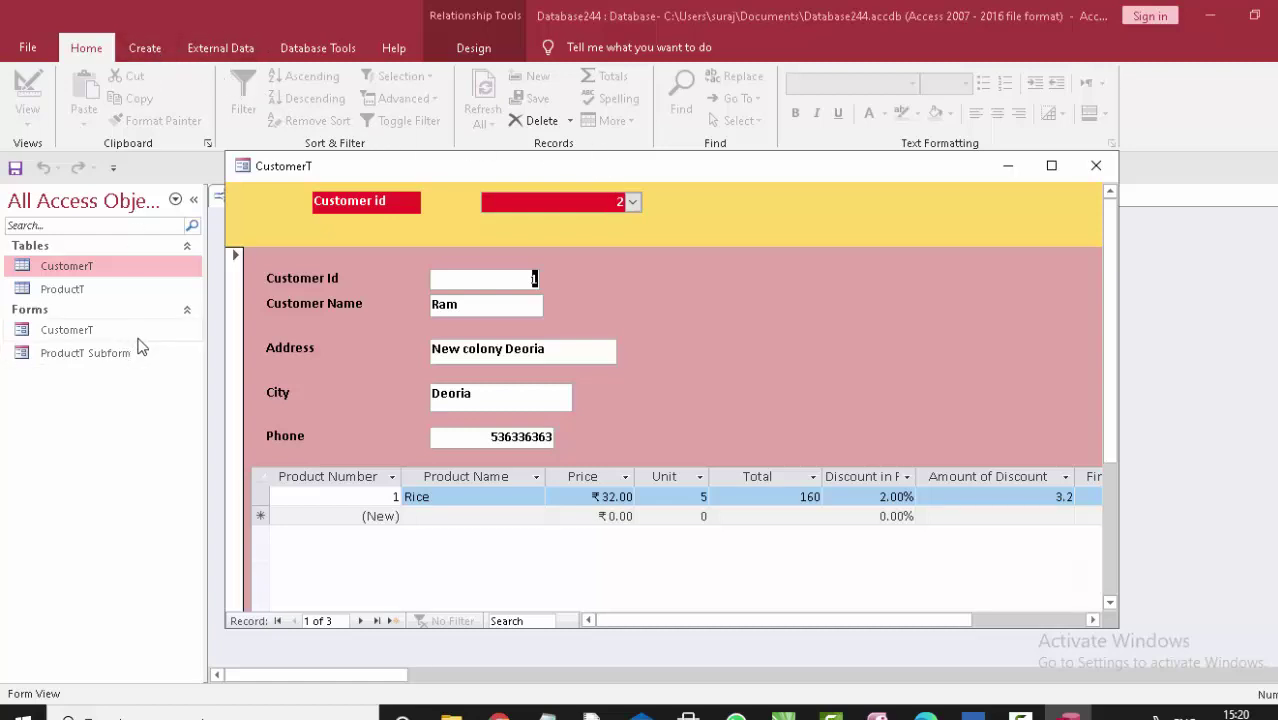
pyautogui.click(143, 45)
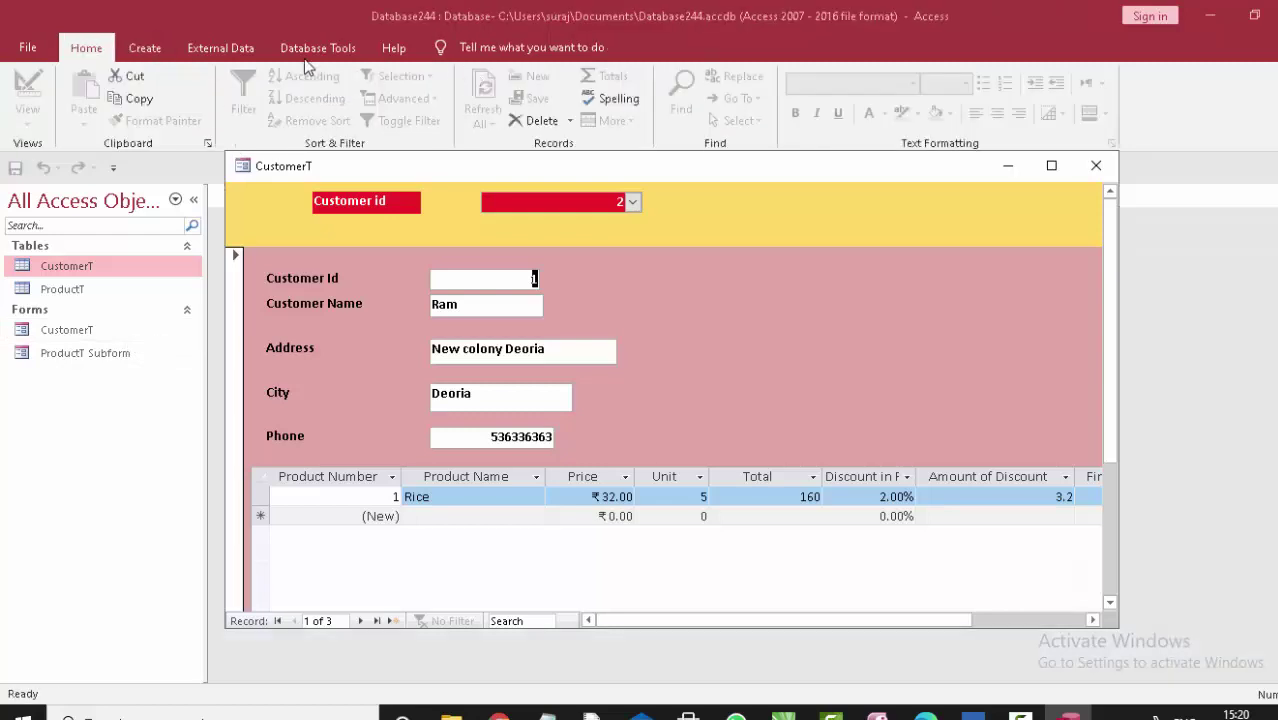
pyautogui.click(144, 47)
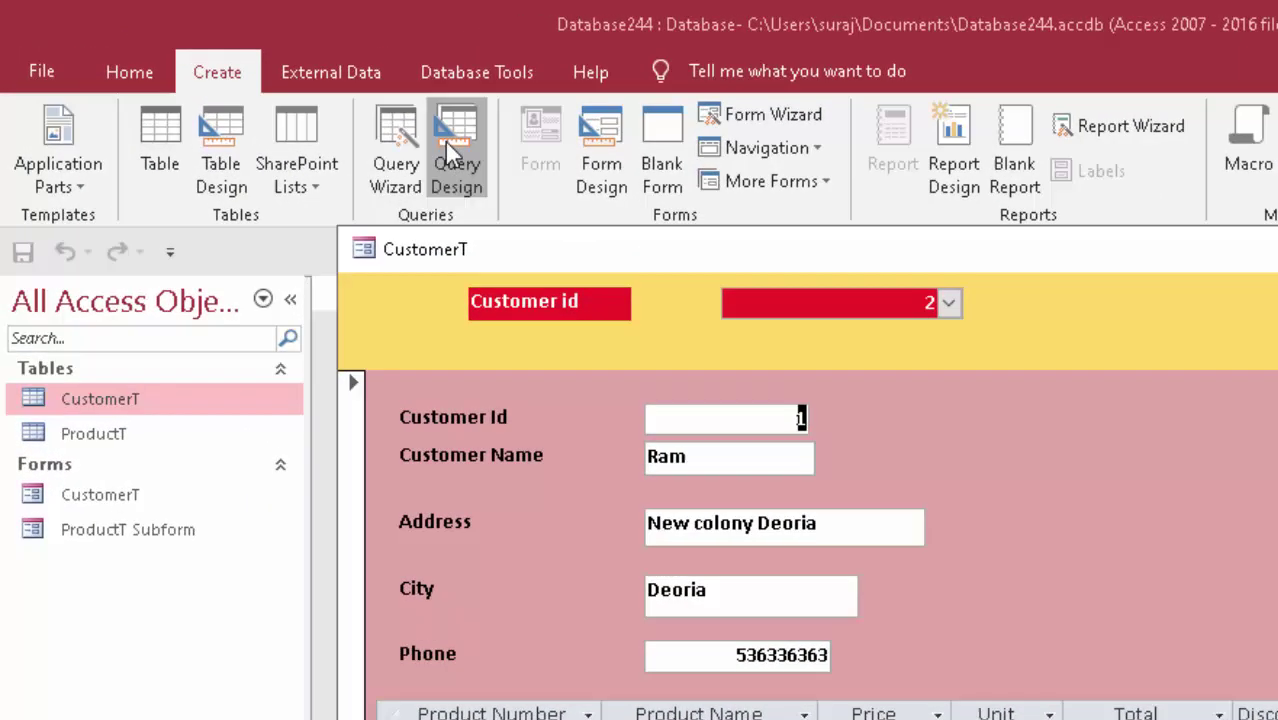
# Start a new query design containing the CustomerT and ProductT tables.
pyautogui.click(304, 105)
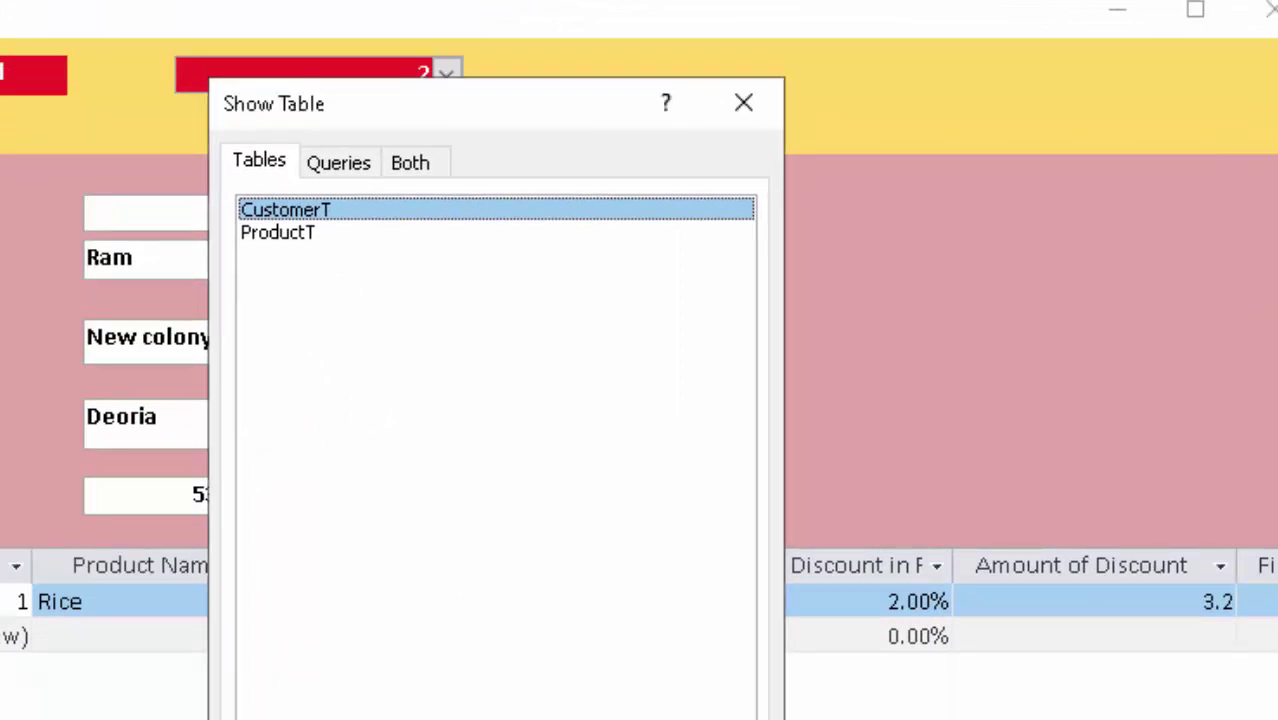
pyautogui.click(758, 104)
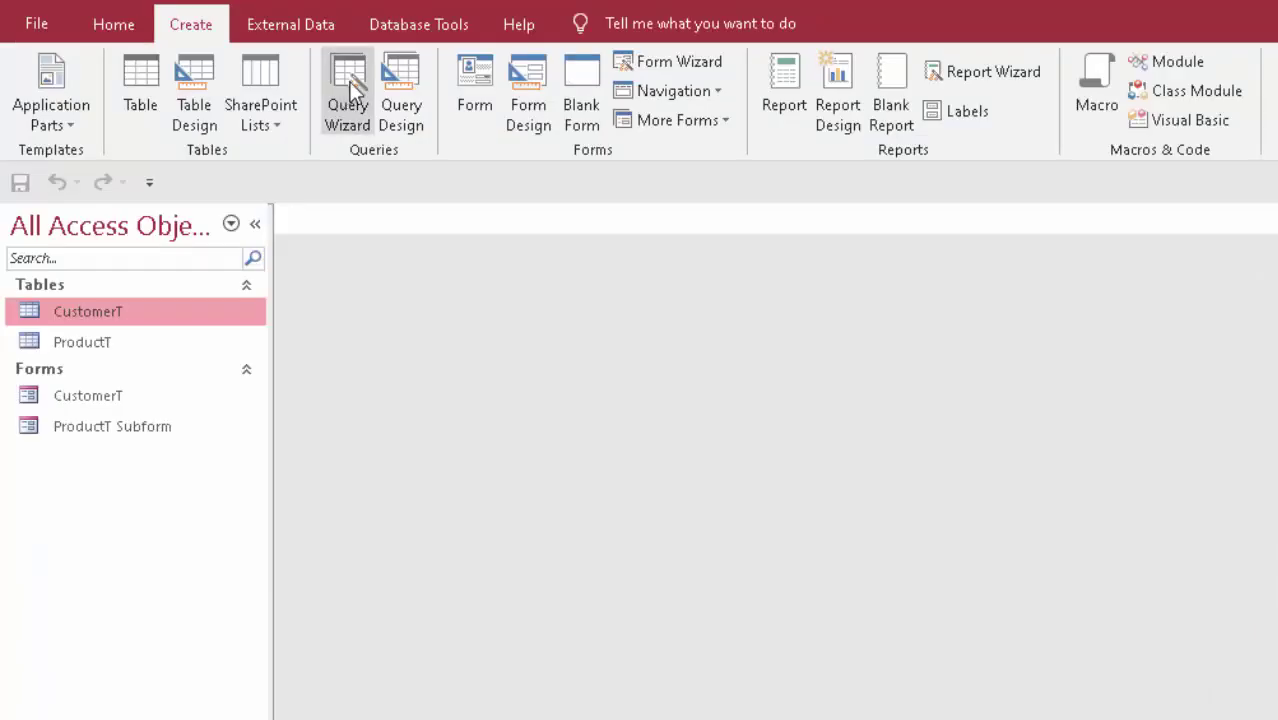
pyautogui.click(404, 92)
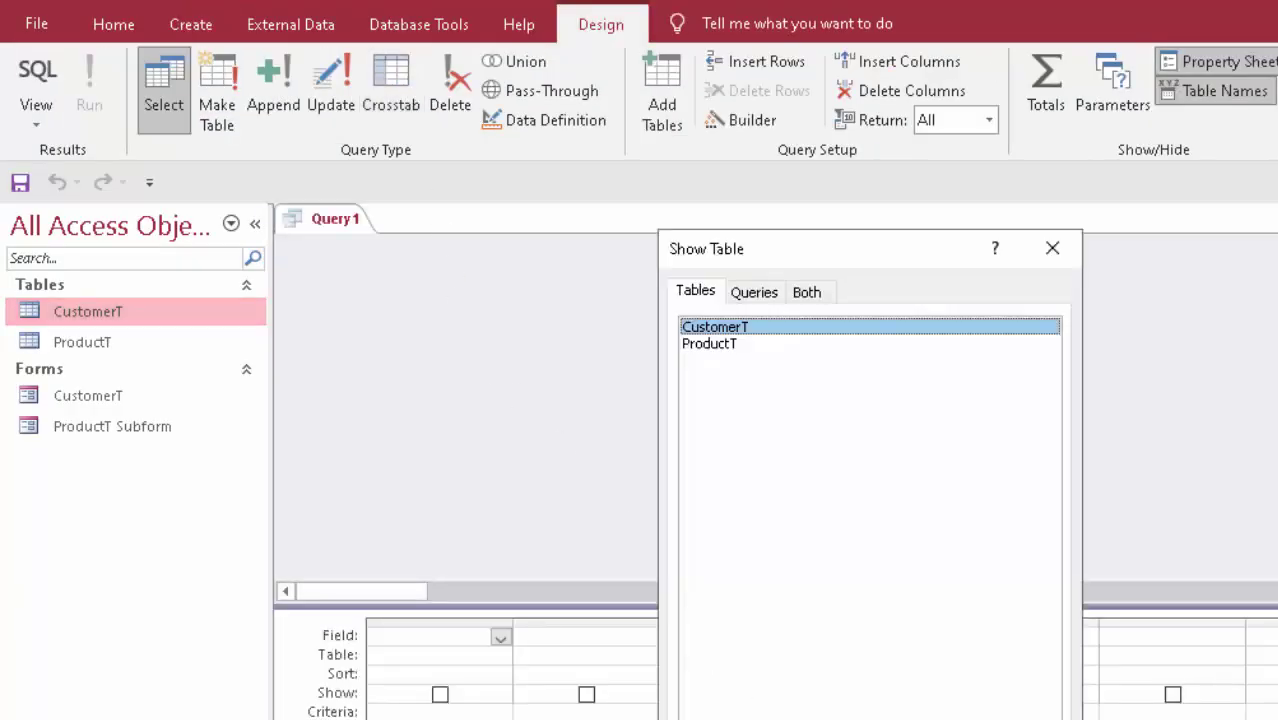
pyautogui.click(753, 344)
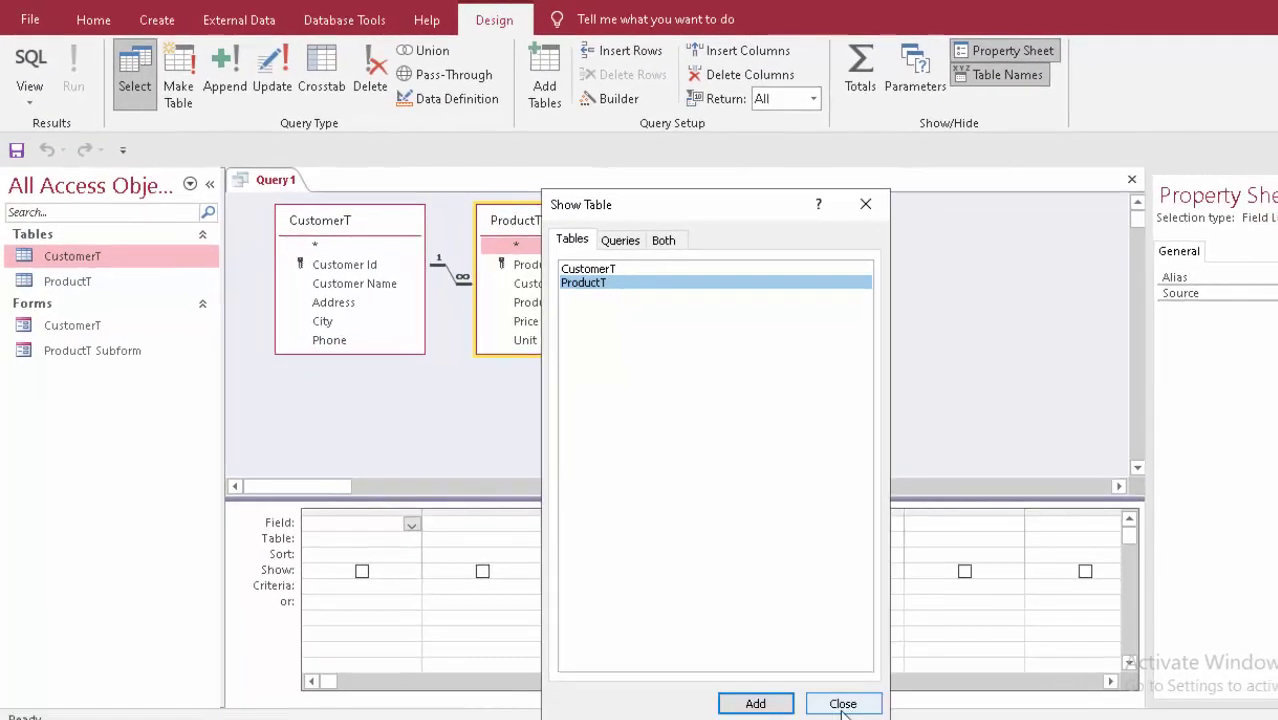
pyautogui.click(844, 704)
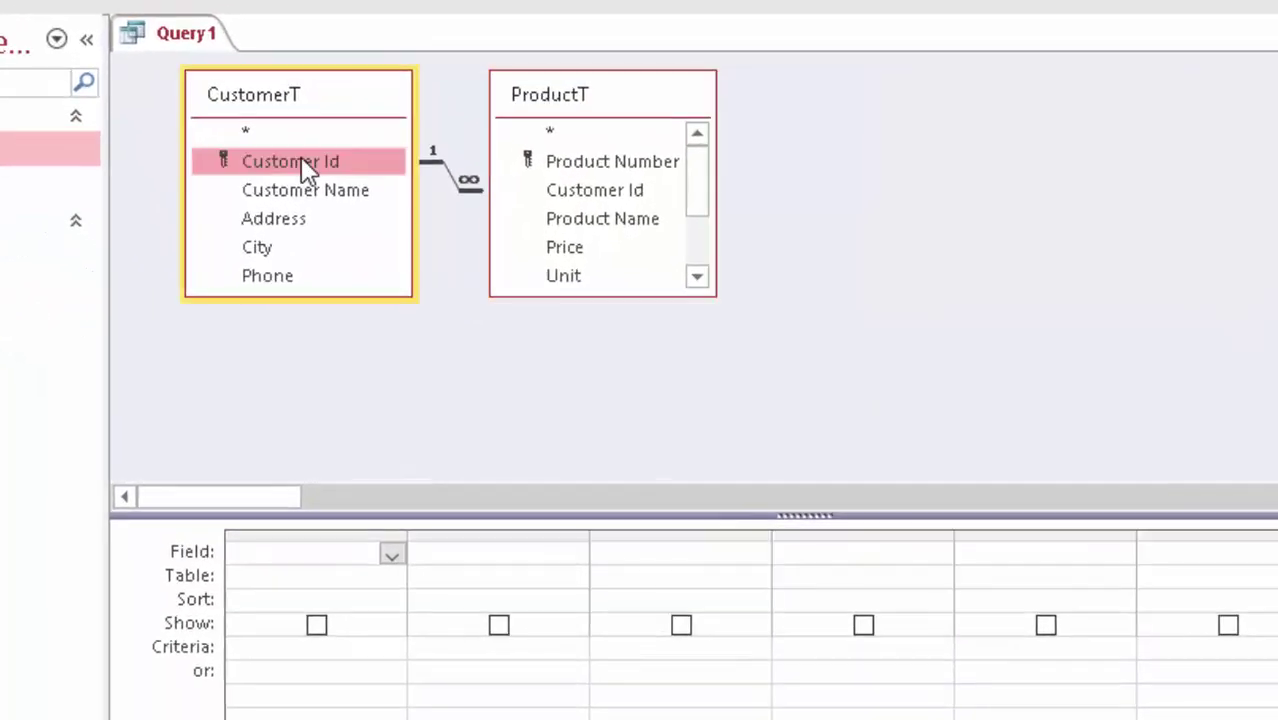
# Add Customer Id, Customer Name and Product Number to the grid, removing the duplicate Customer Id.
pyautogui.doubleClick(352, 263)
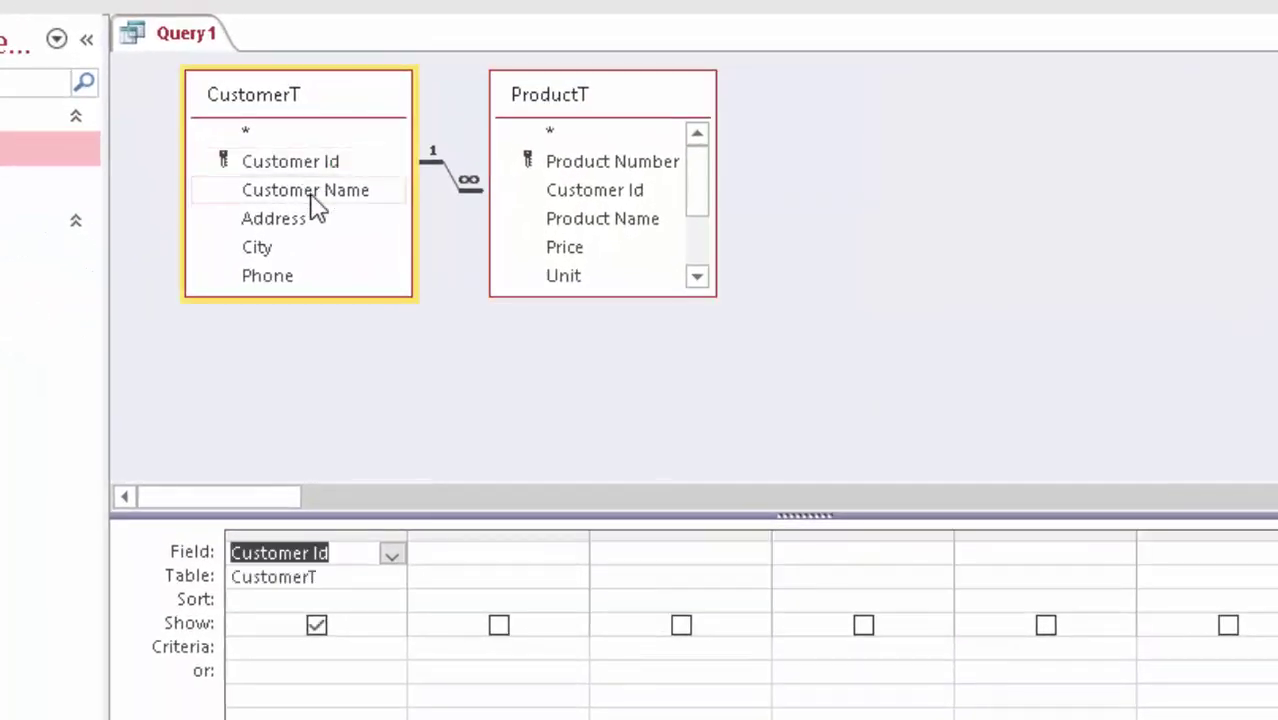
pyautogui.doubleClick(313, 192)
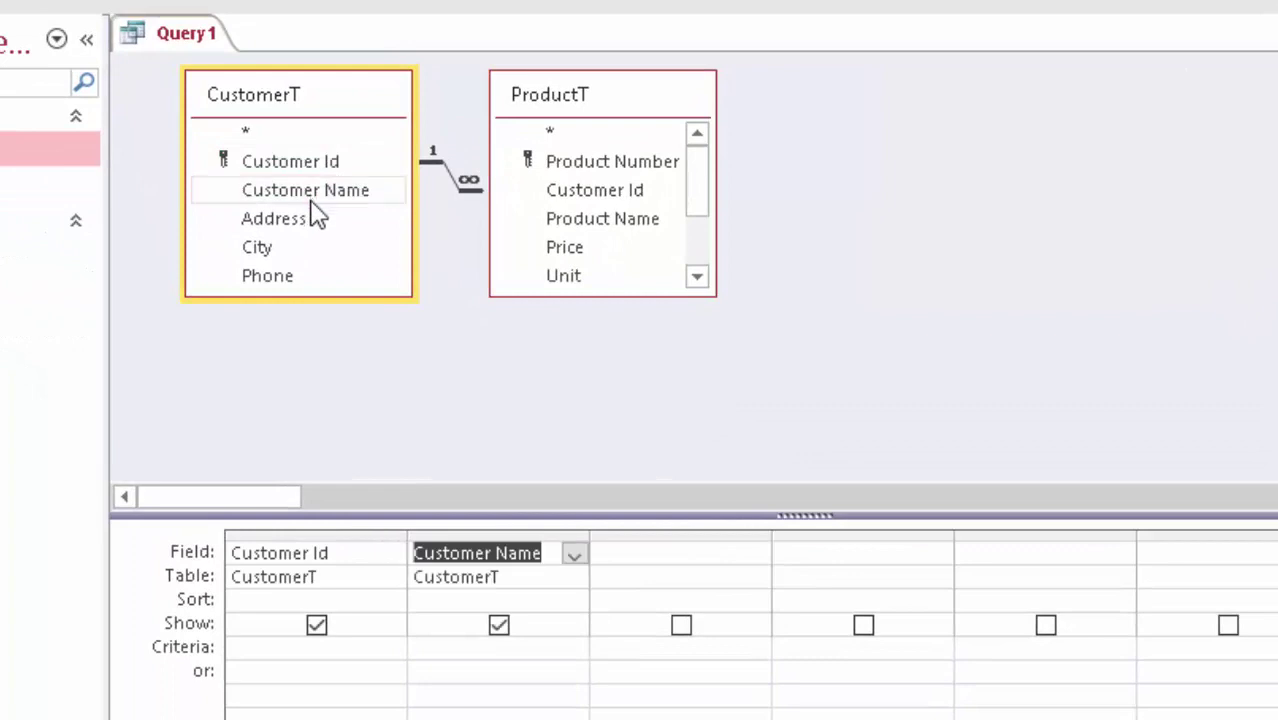
pyautogui.doubleClick(620, 163)
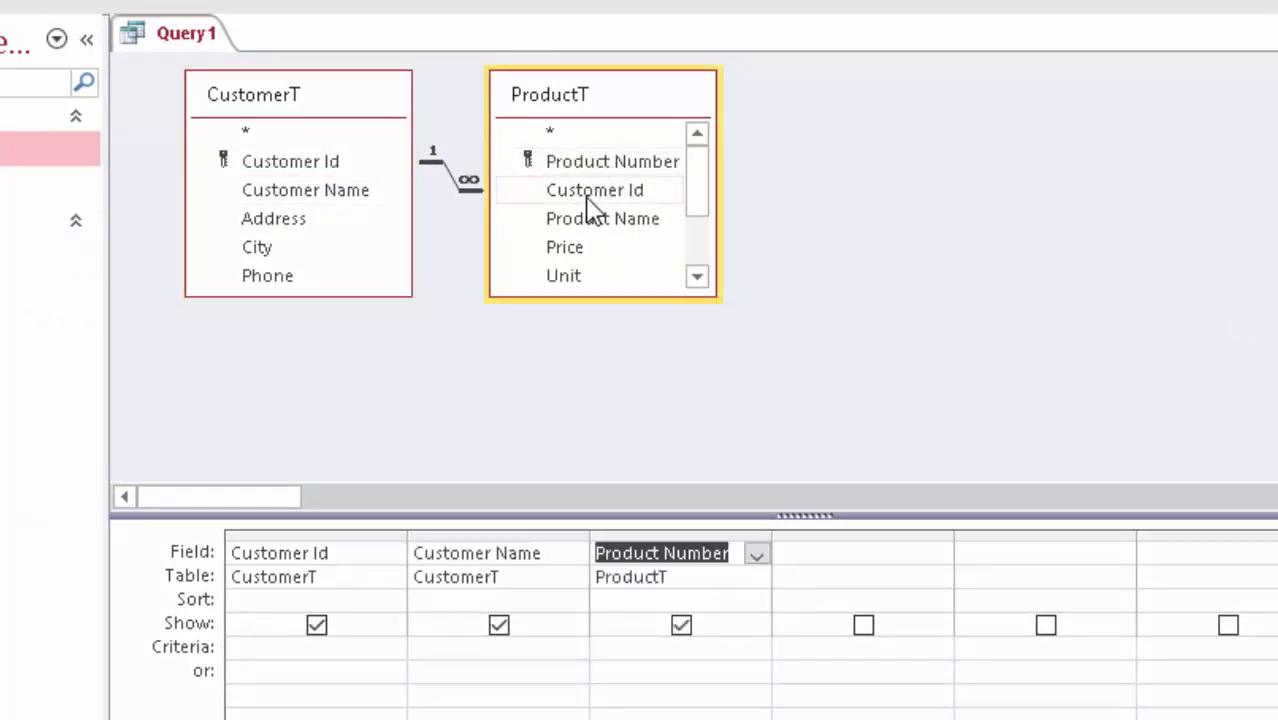
pyautogui.doubleClick(590, 192)
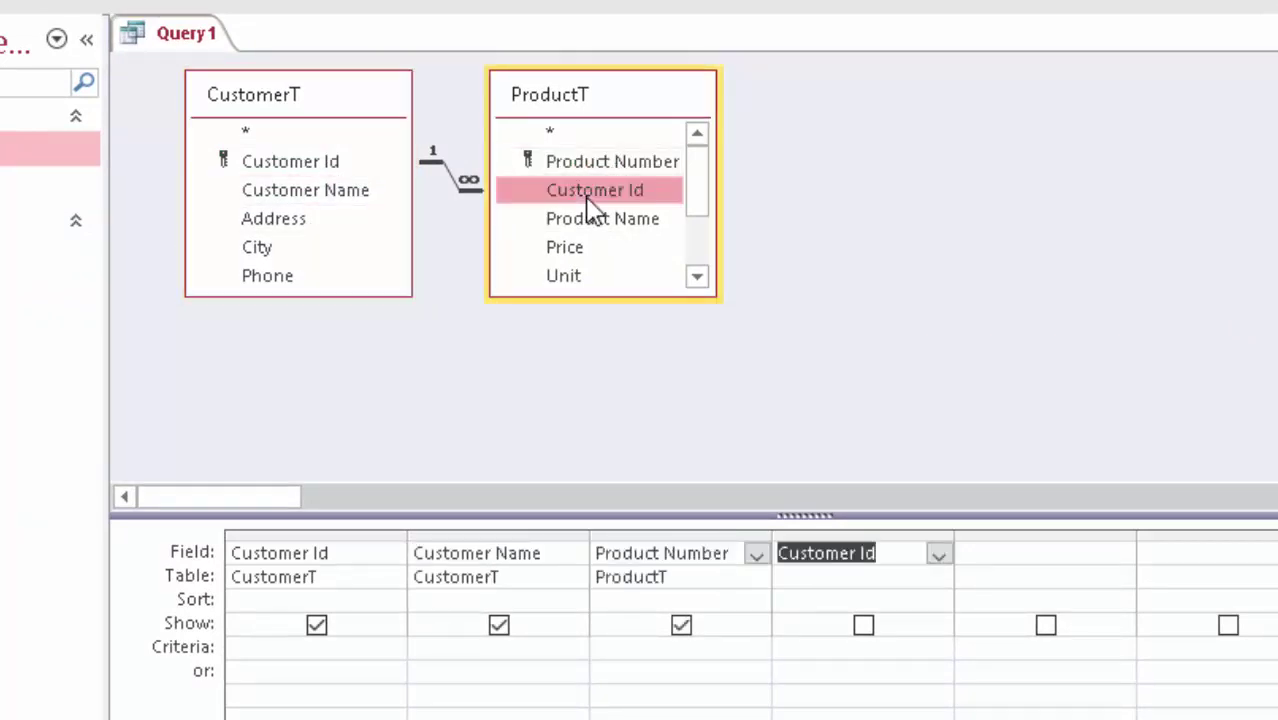
pyautogui.rightClick(853, 528)
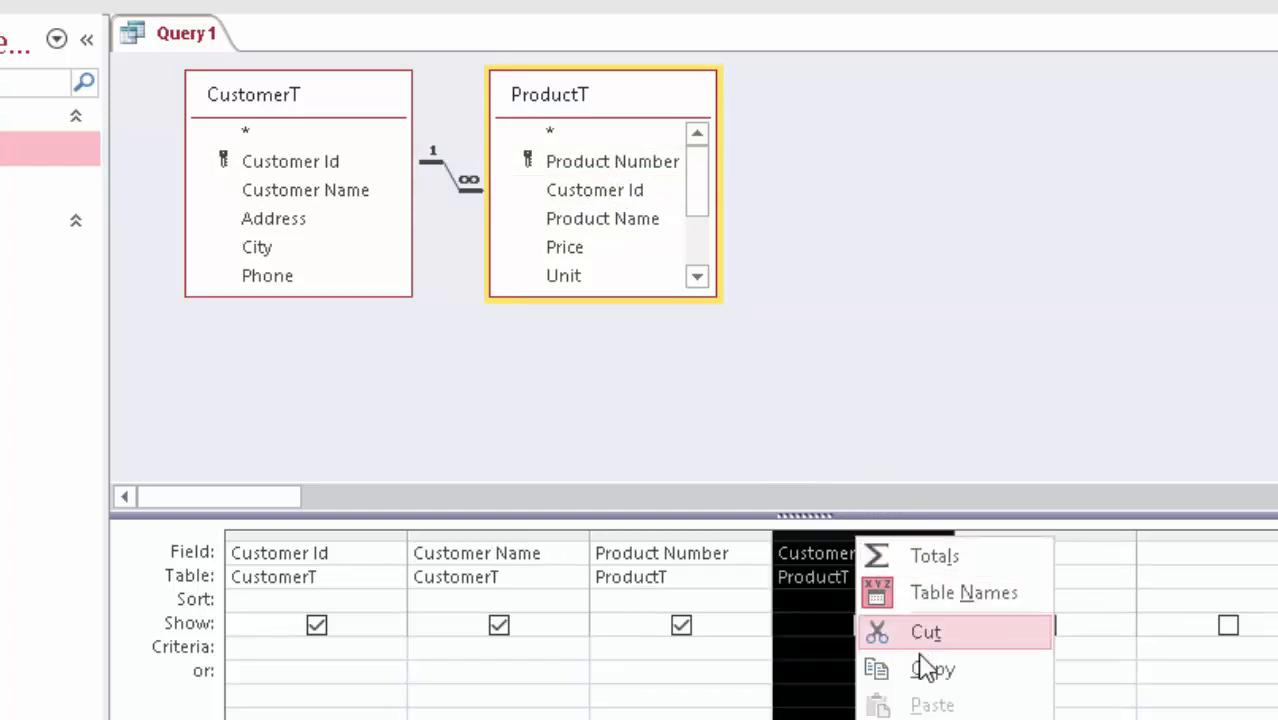
pyautogui.click(921, 632)
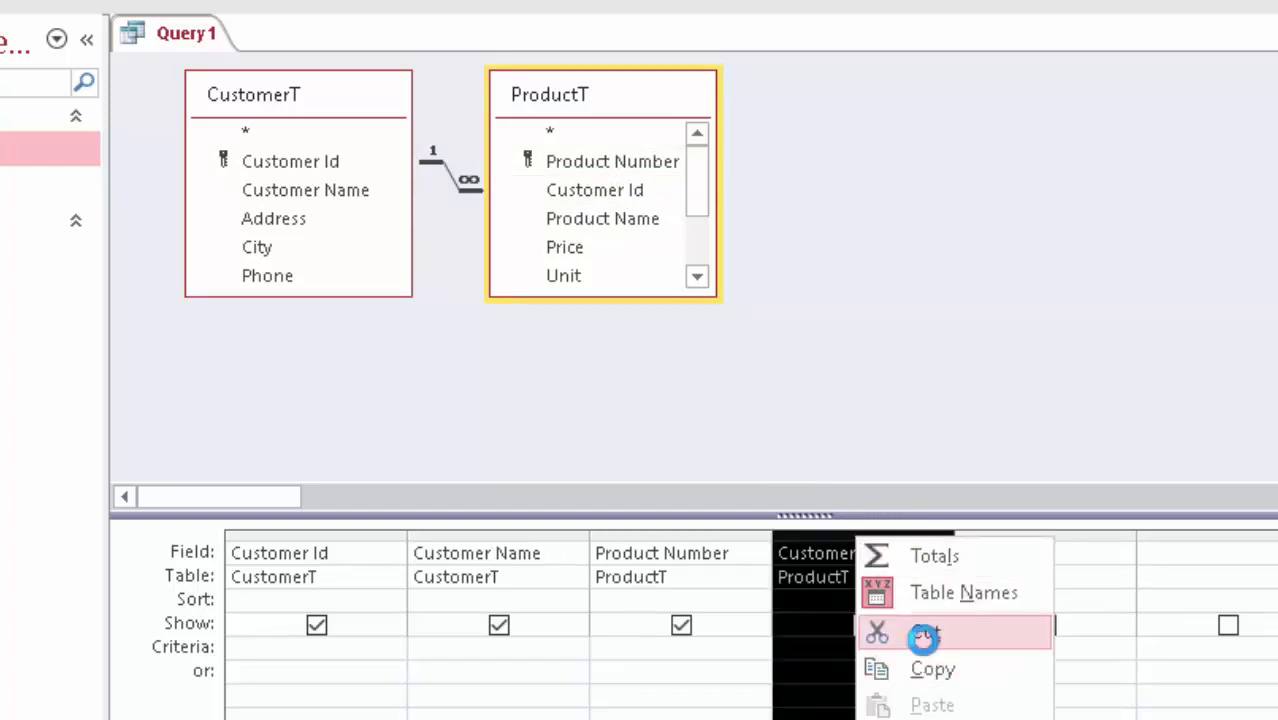
# Add Product Name, Price, Unit, Total and the discount percentage field to the grid.
pyautogui.doubleClick(621, 222)
pyautogui.doubleClick(622, 250)
pyautogui.click(649, 278)
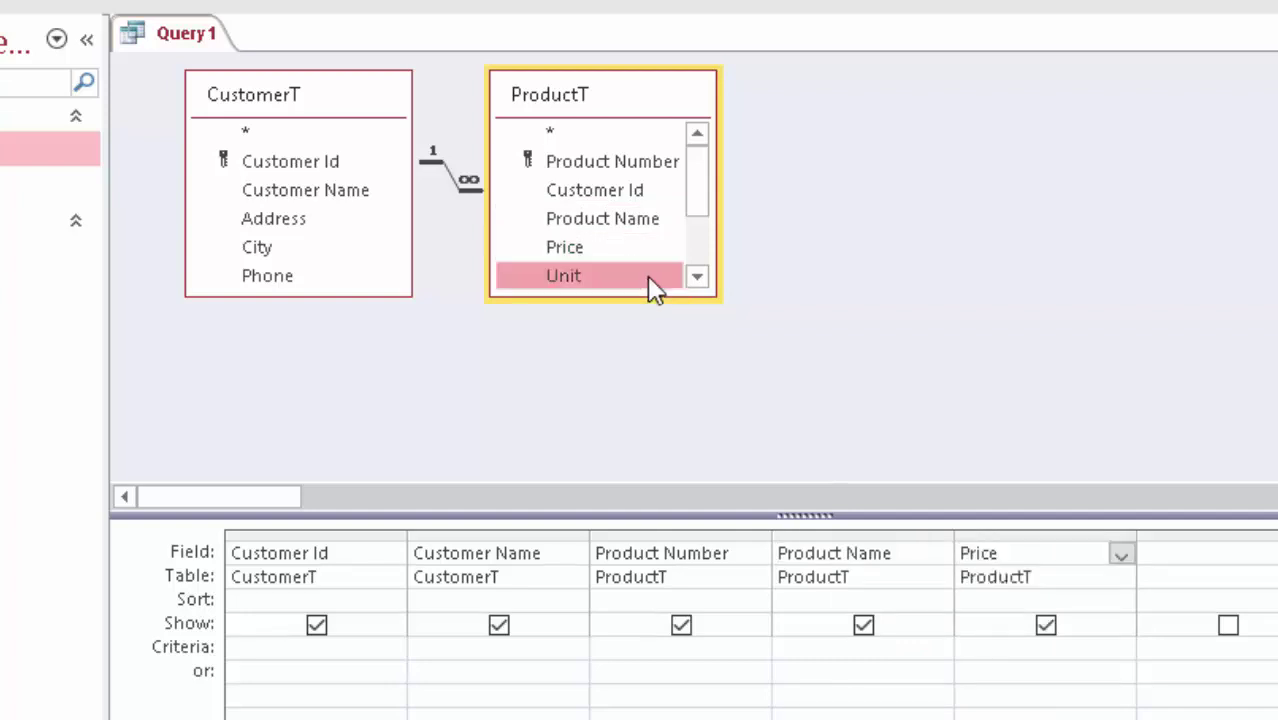
pyautogui.doubleClick(649, 278)
pyautogui.moveTo(719, 285); pyautogui.dragTo(707, 285)
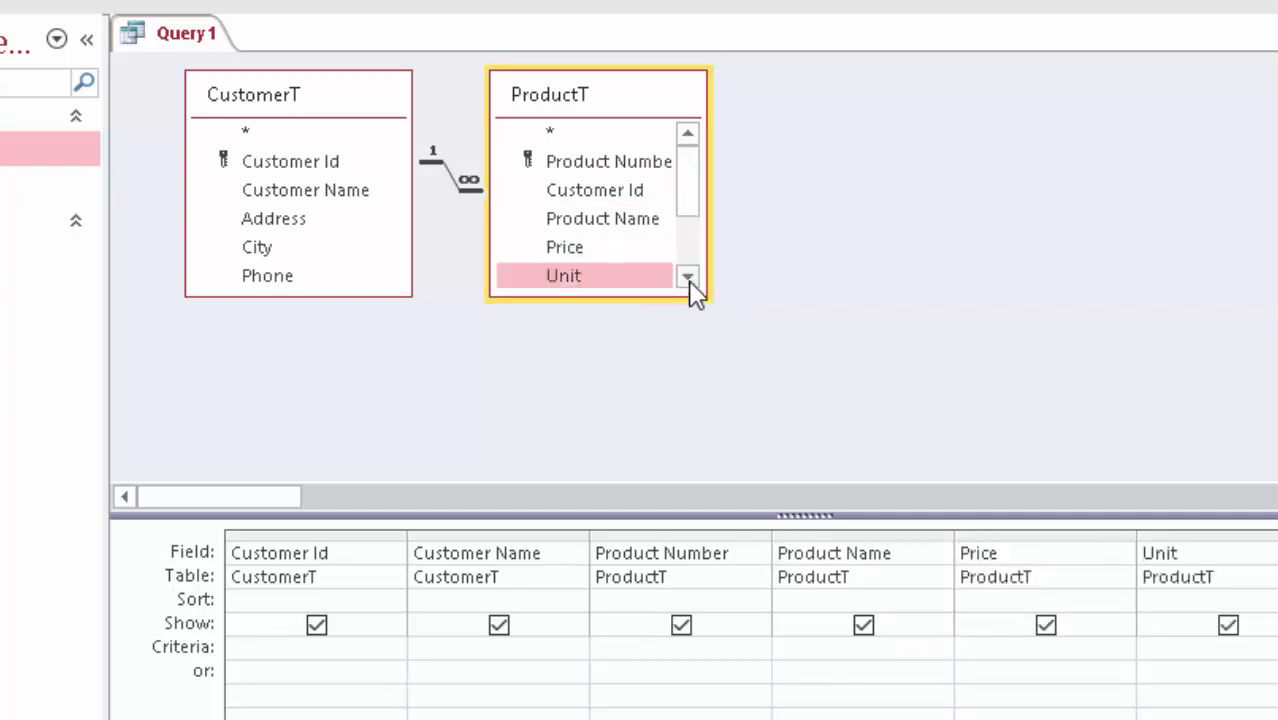
pyautogui.click(688, 278)
pyautogui.click(688, 278)
pyautogui.doubleClick(615, 255)
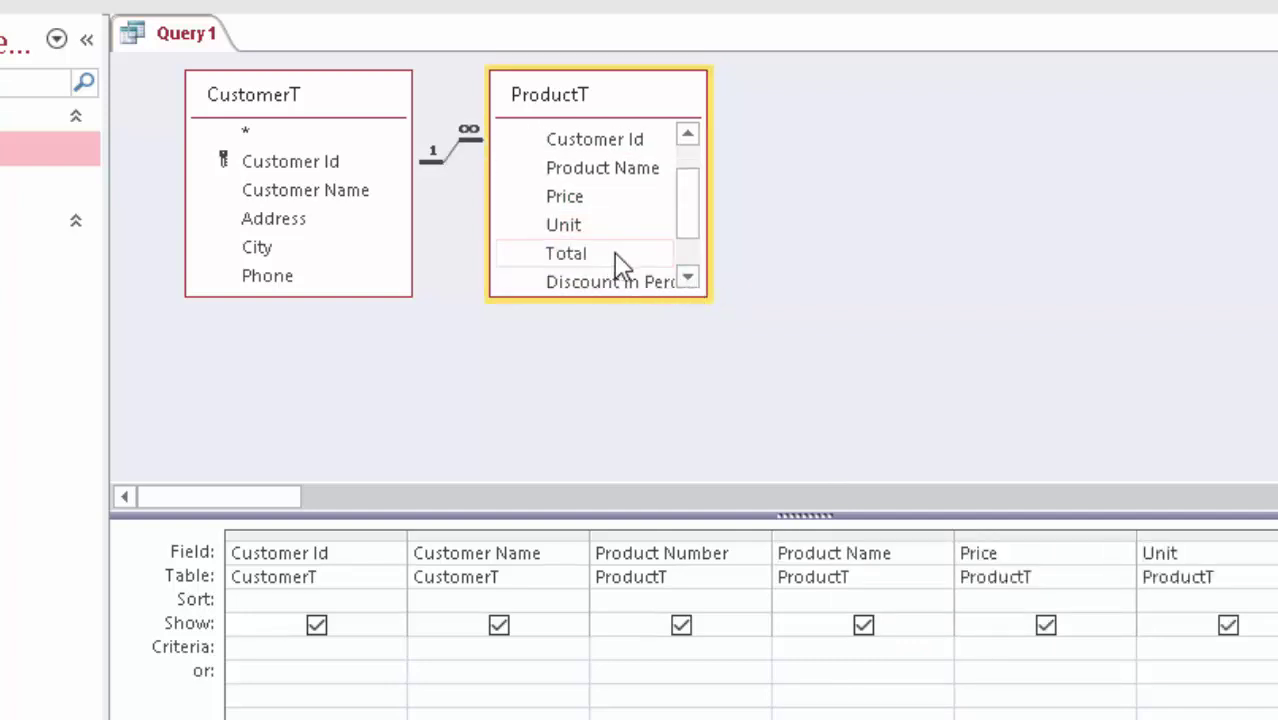
pyautogui.doubleClick(618, 284)
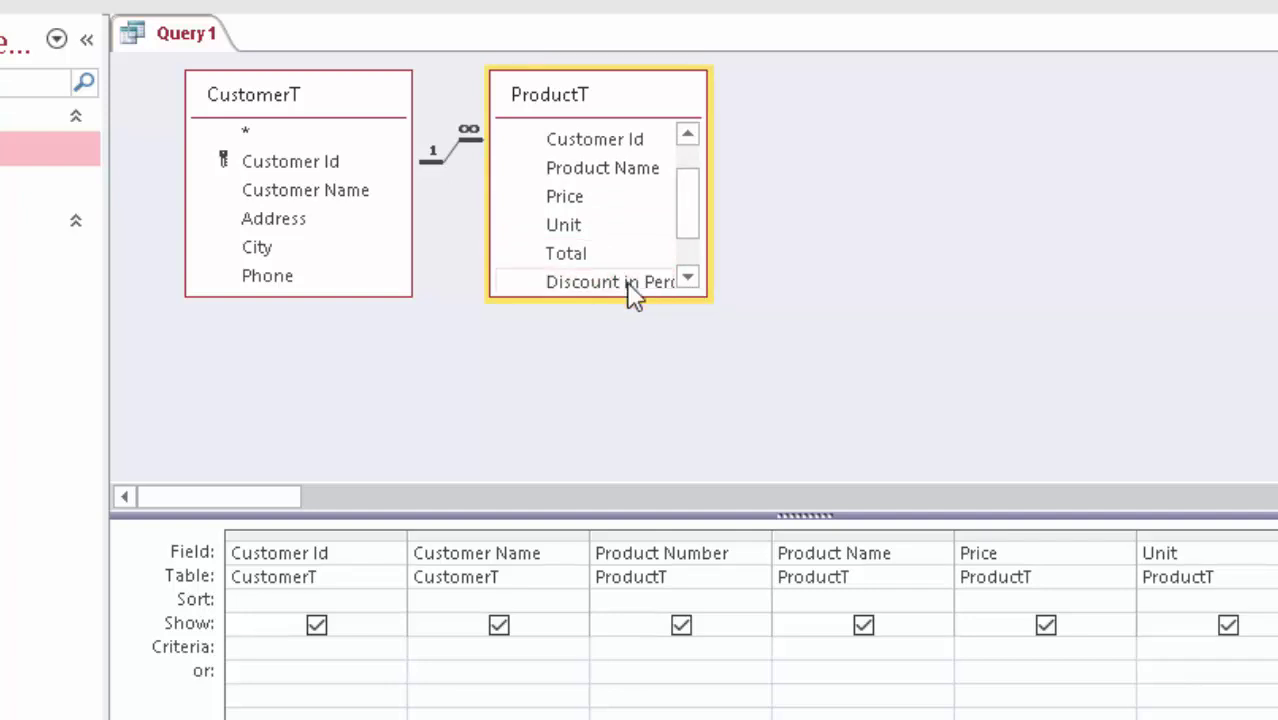
pyautogui.click(695, 280)
pyautogui.click(695, 280)
pyautogui.click(695, 280)
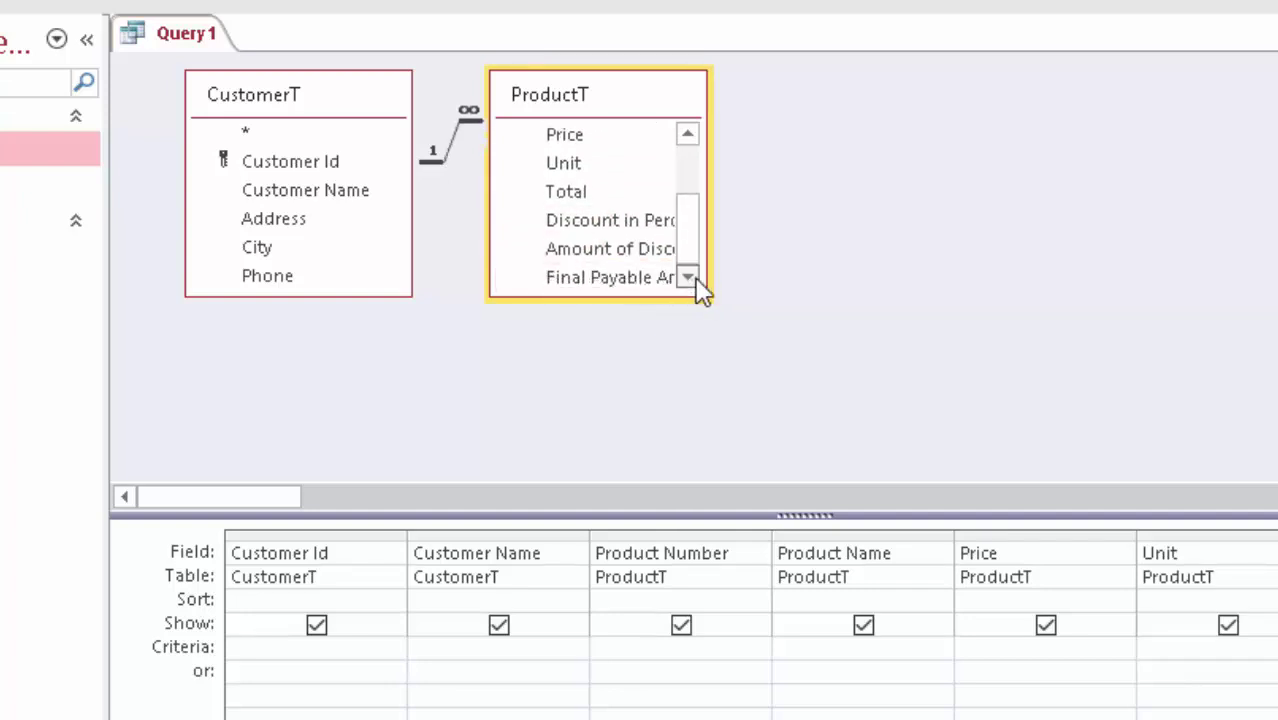
# Enlarge the ProductT field list and add Amount of Discount and Final Payable Amount.
pyautogui.moveTo(706, 293); pyautogui.dragTo(782, 390)
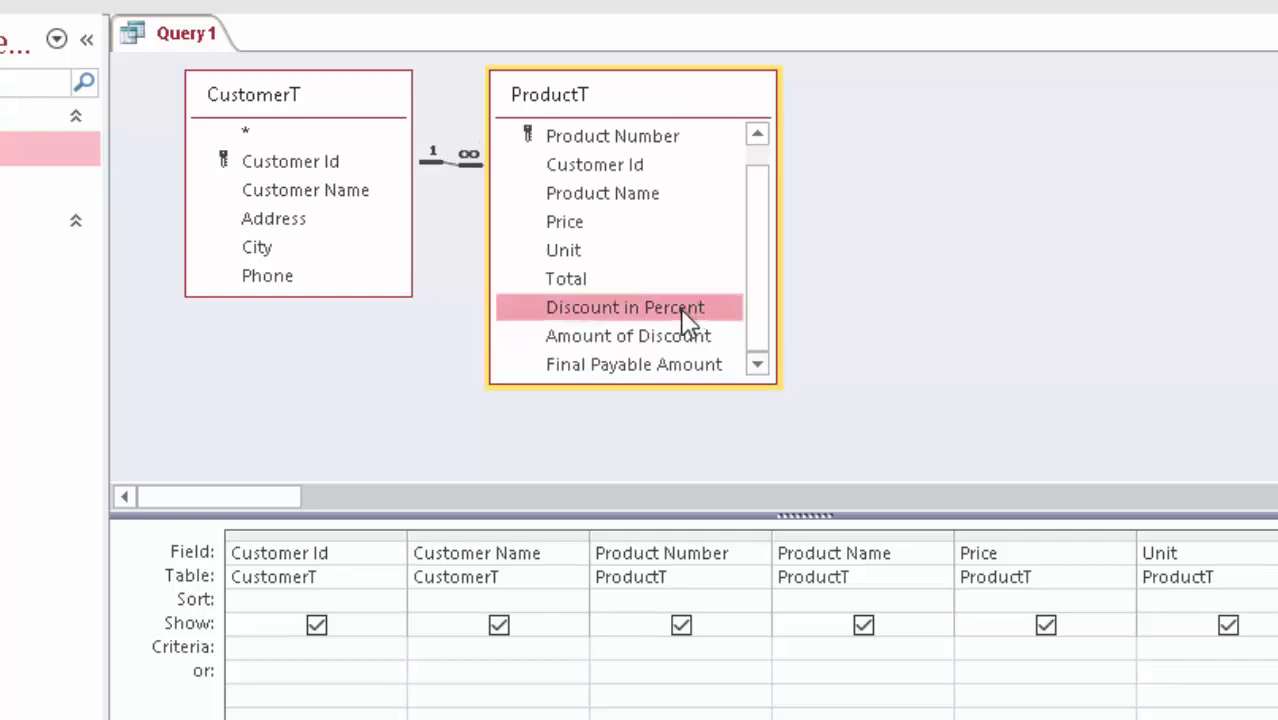
pyautogui.doubleClick(682, 333)
pyautogui.doubleClick(676, 366)
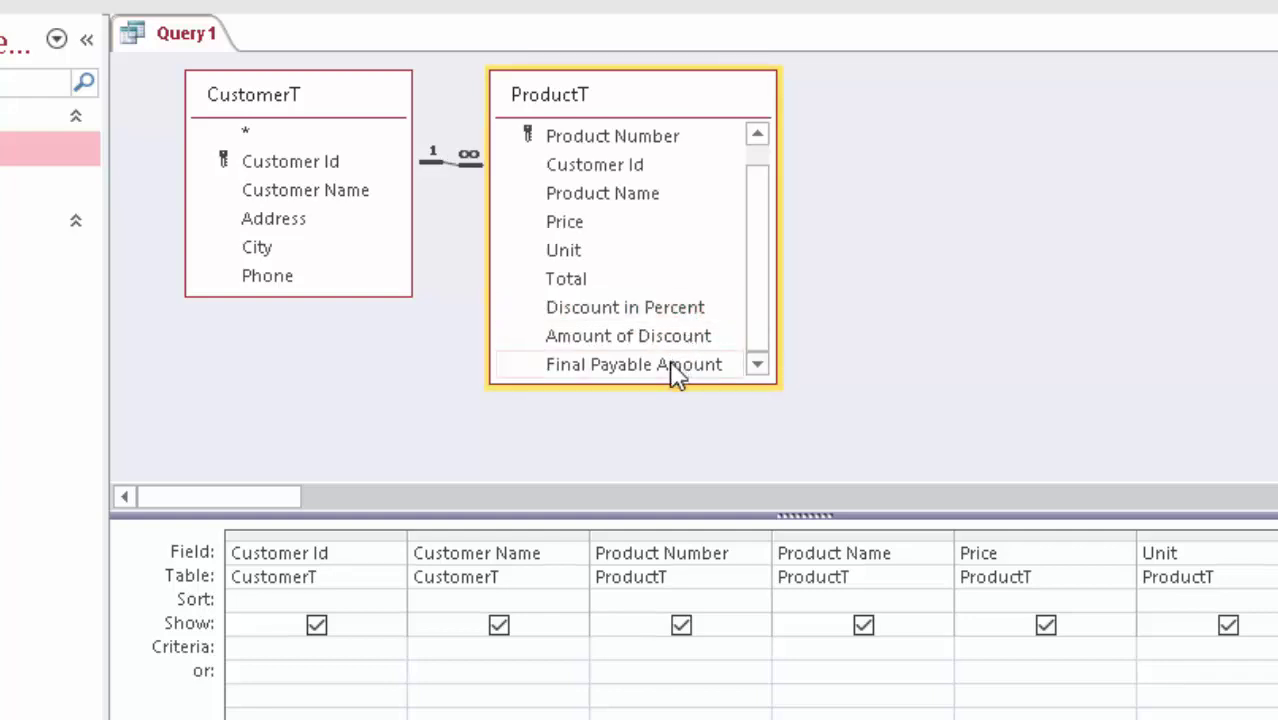
pyautogui.doubleClick(676, 366)
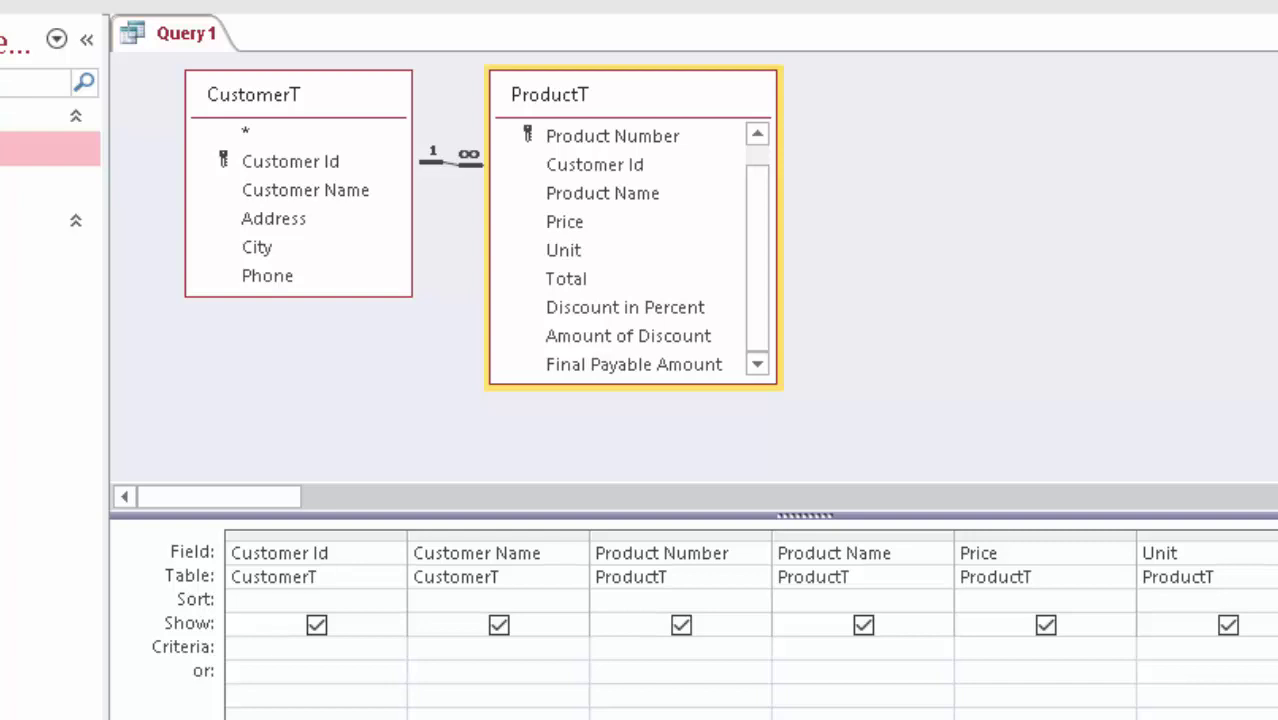
pyautogui.hscroll(1, 750, 610)
pyautogui.hscroll(1, 750, 610)
pyautogui.hscroll(1, 750, 610)
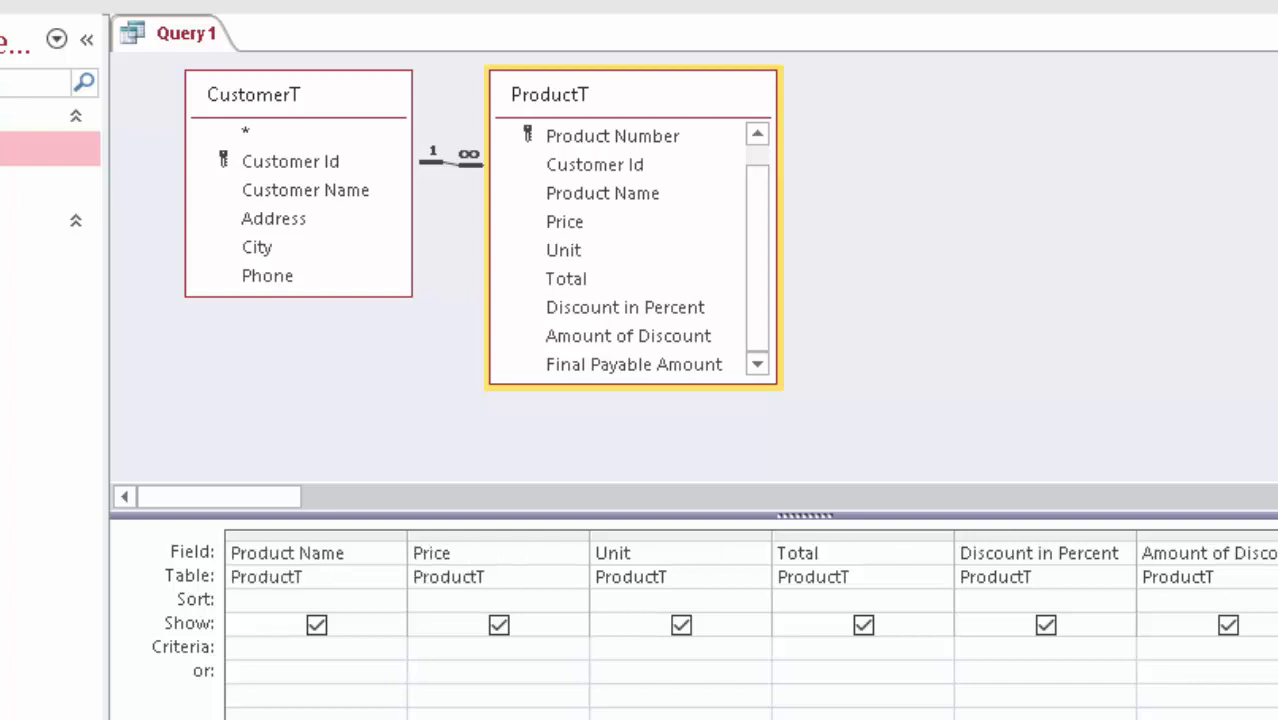
pyautogui.hscroll(1, 750, 610)
pyautogui.hscroll(-1, 750, 610)
pyautogui.hscroll(-2, 750, 610)
pyautogui.write('[')
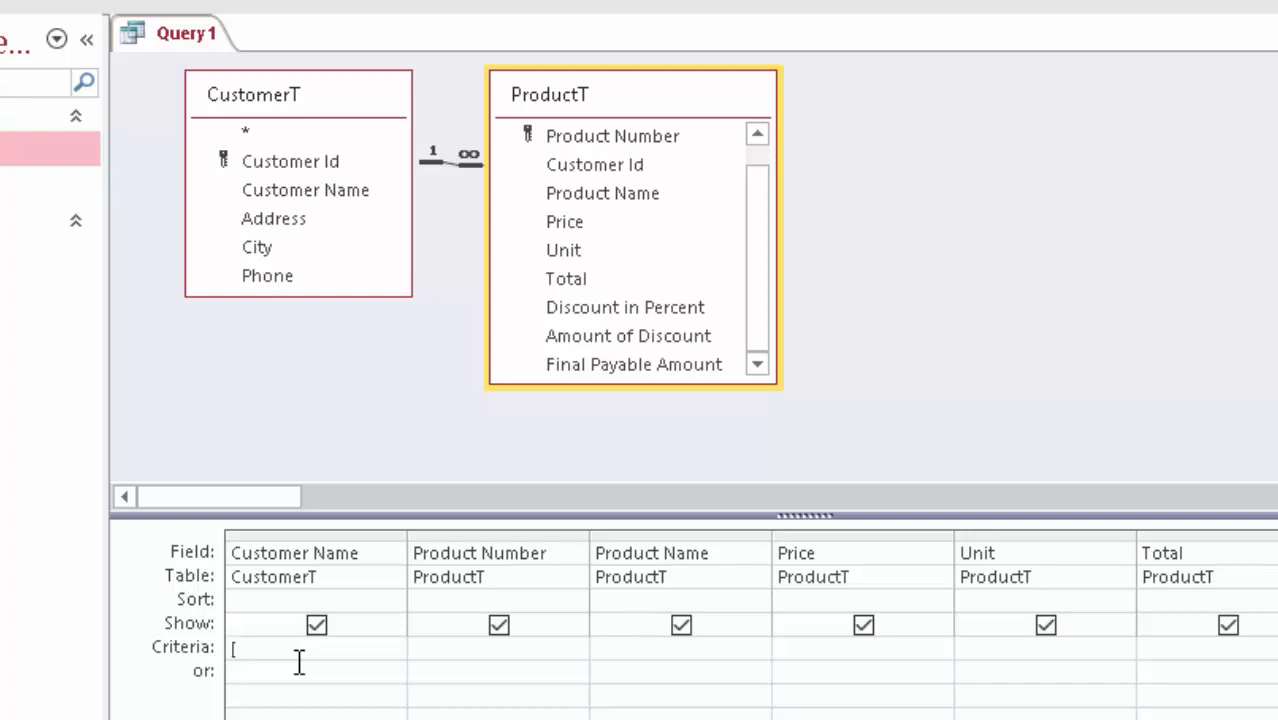
# Build the Customer Name criterion [Forms]![CustomerT]![Customer Id] using the IntelliSense suggestions.
pyautogui.write('F')
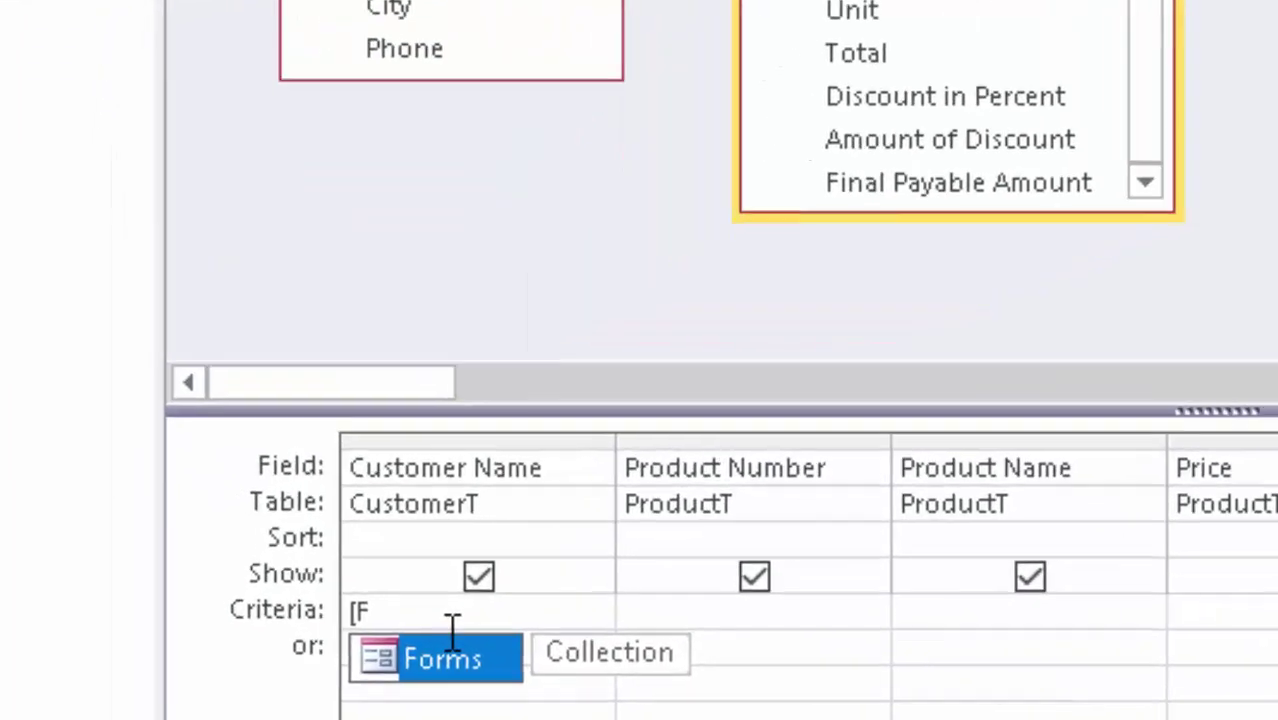
pyautogui.press('Tab')
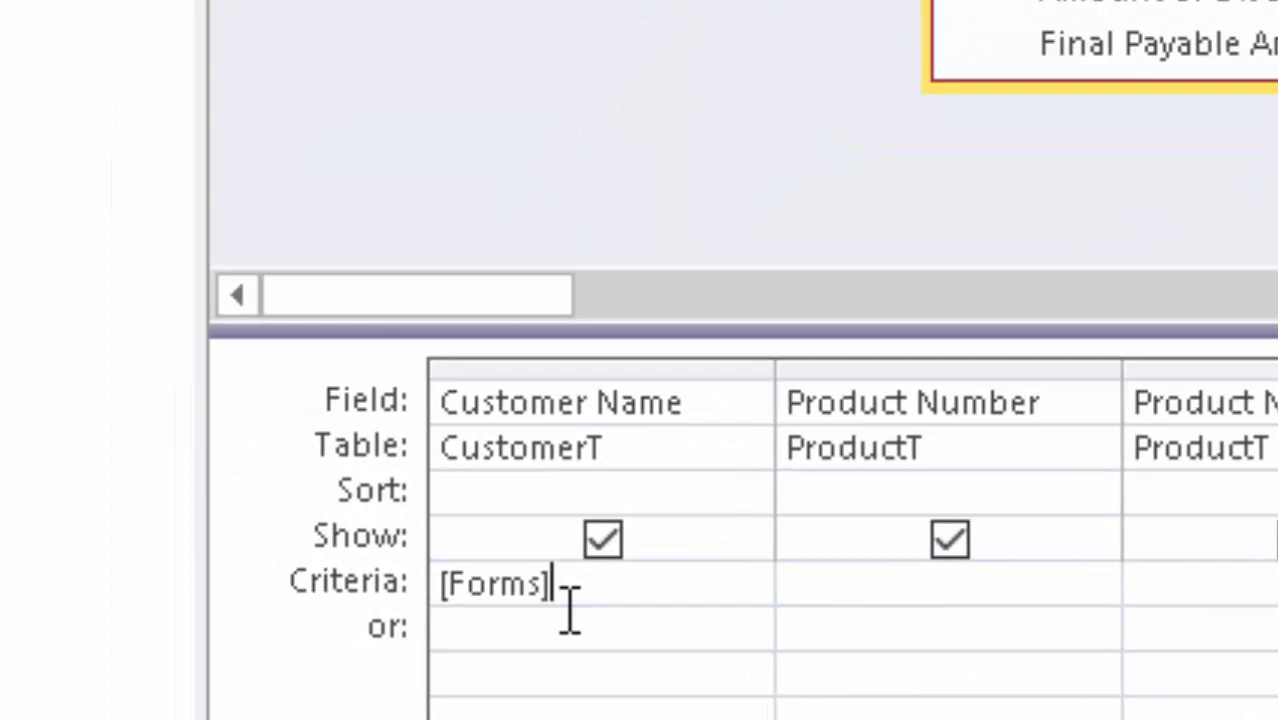
pyautogui.write('![[Customer Id')
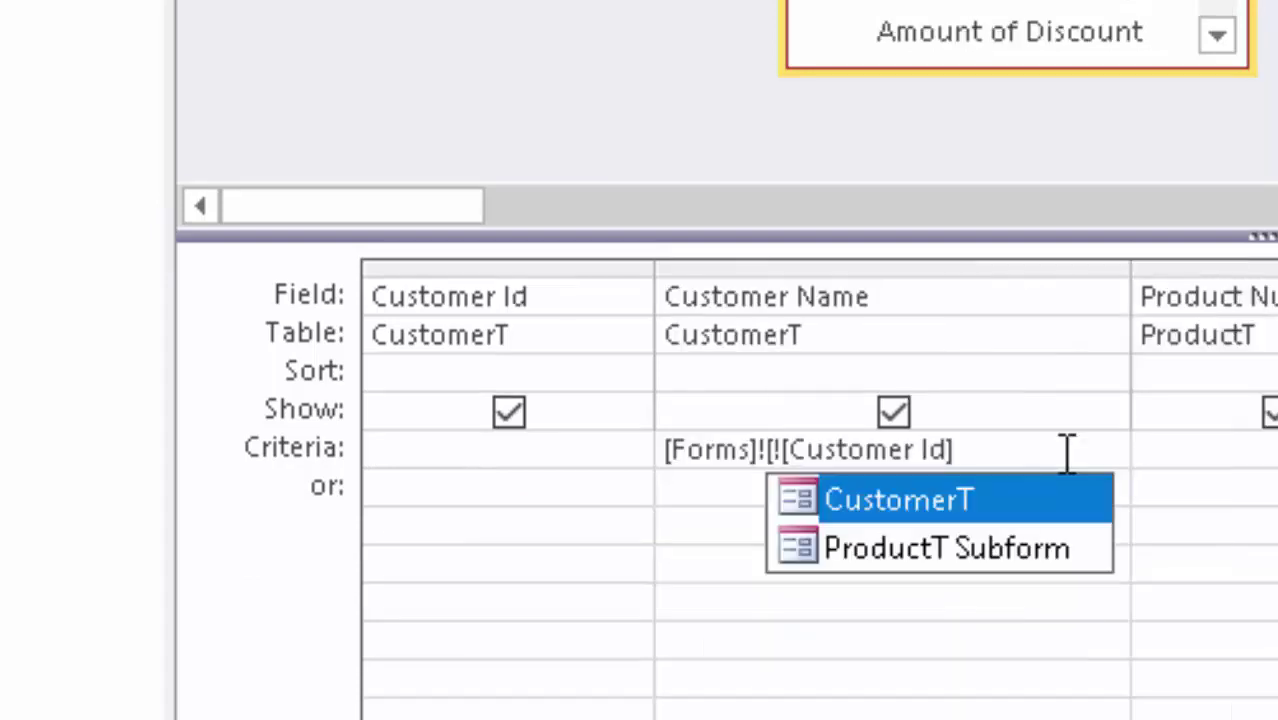
pyautogui.press('Delete')
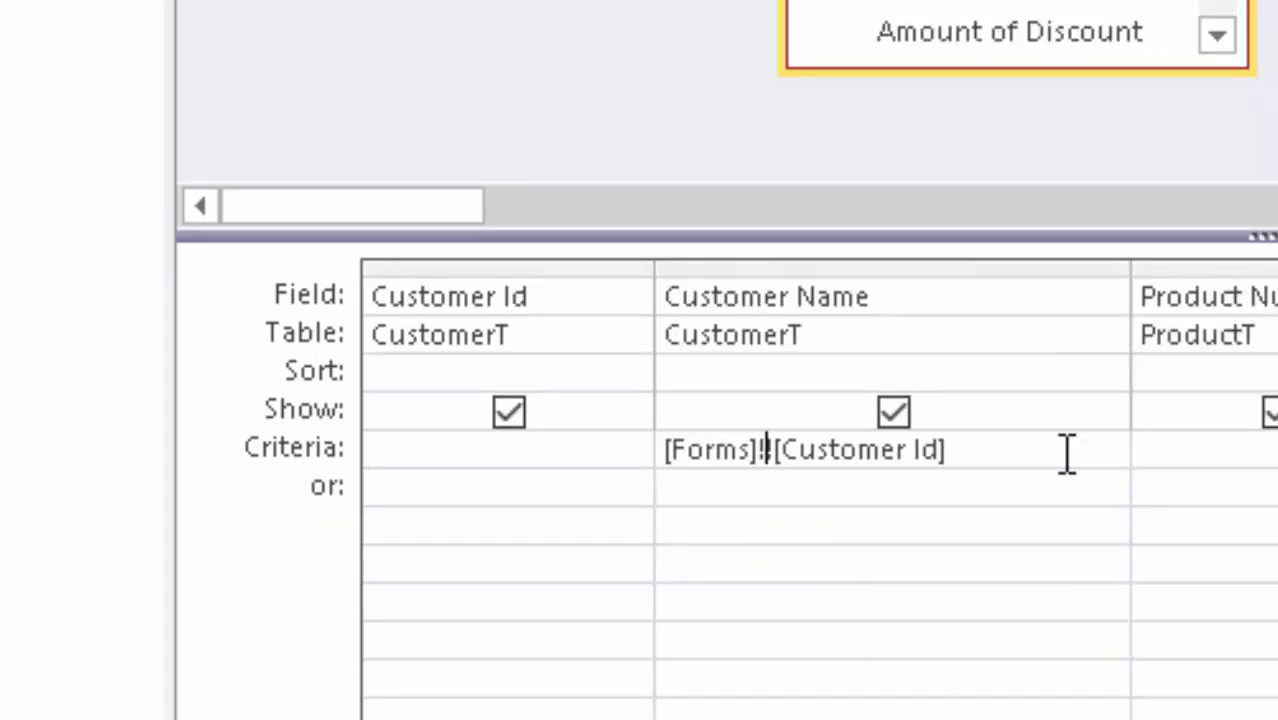
pyautogui.write('!')
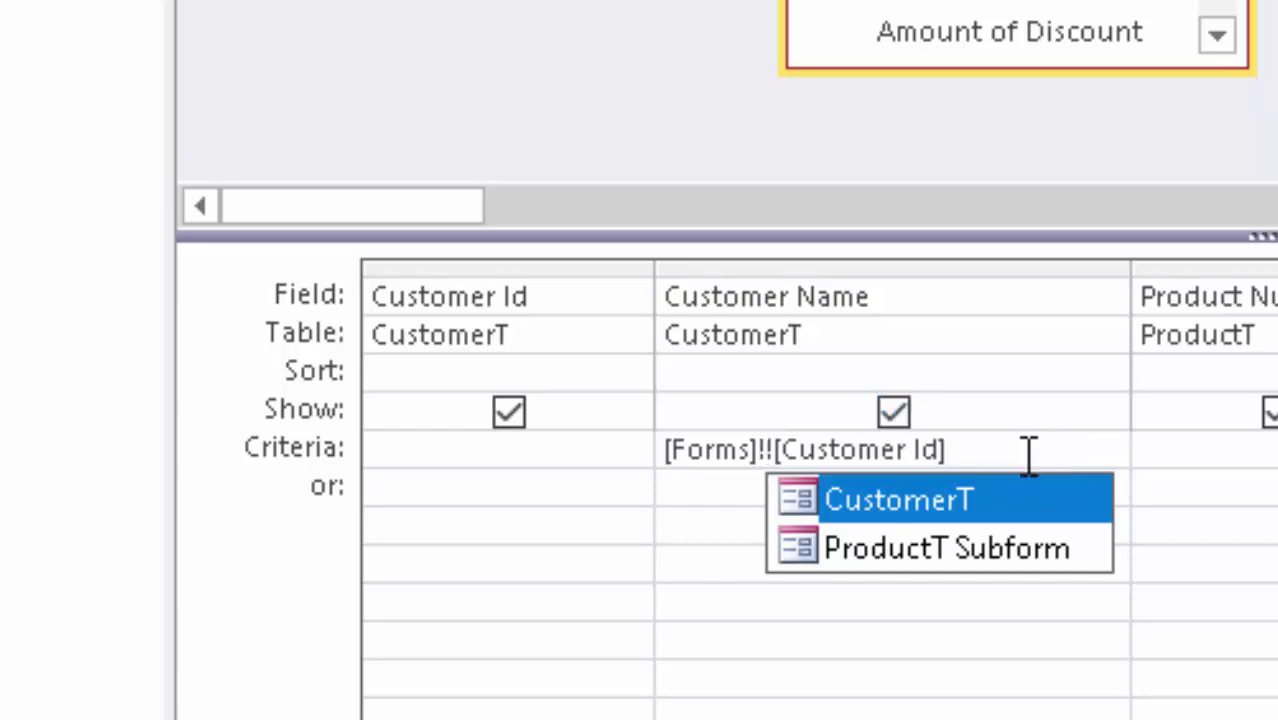
pyautogui.doubleClick(1021, 505)
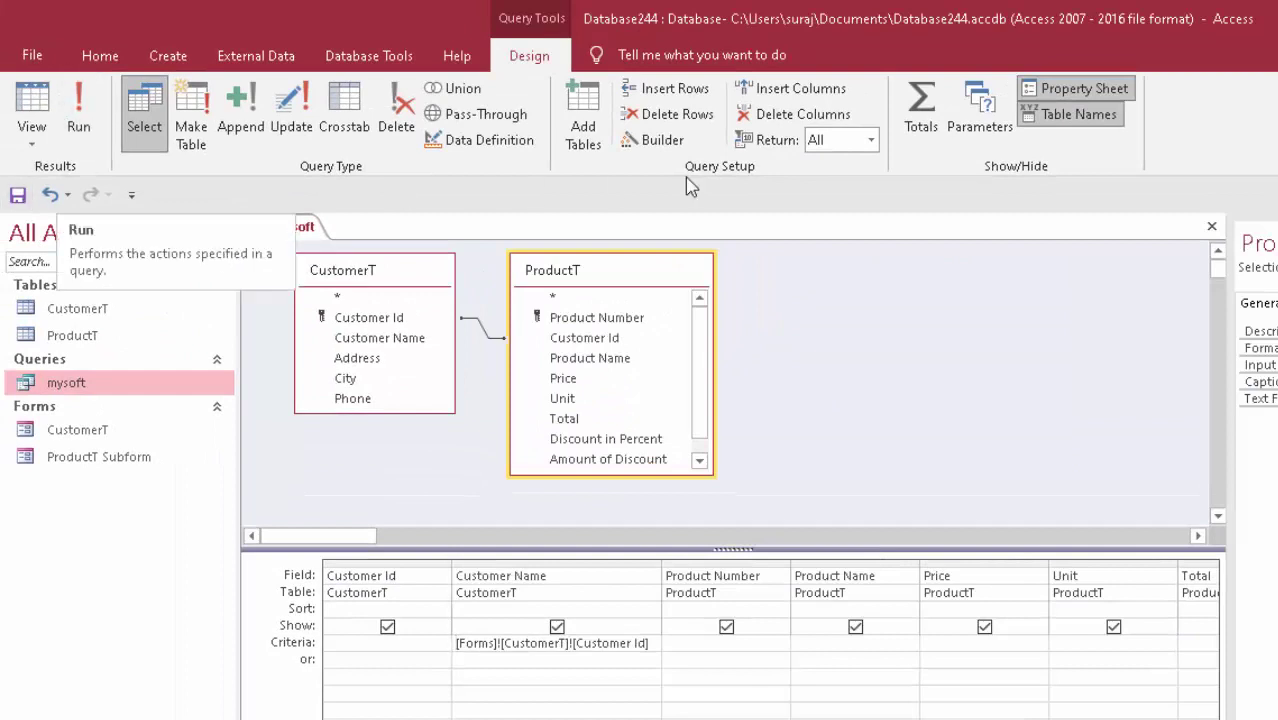
# Close the query, start the Report Wizard, and add Customer Id, Customer Name, Product Number, Product Name, Price.
pyautogui.click(1212, 228)
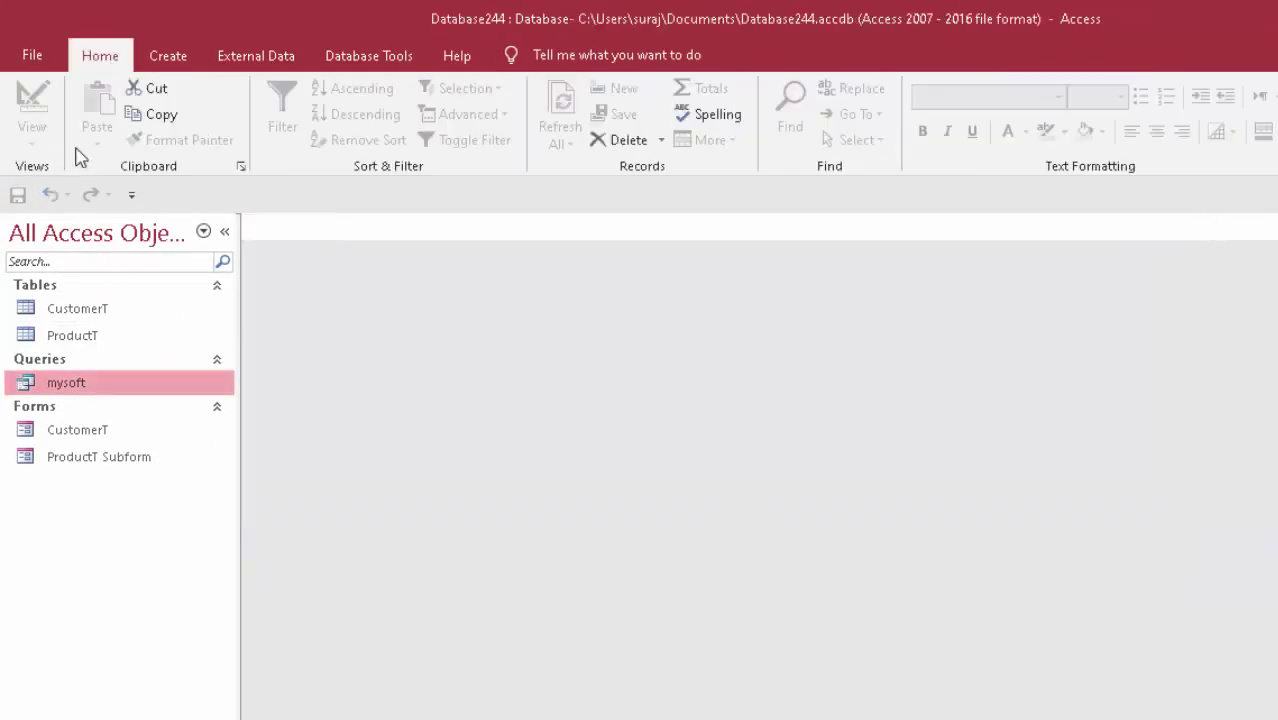
pyautogui.click(170, 57)
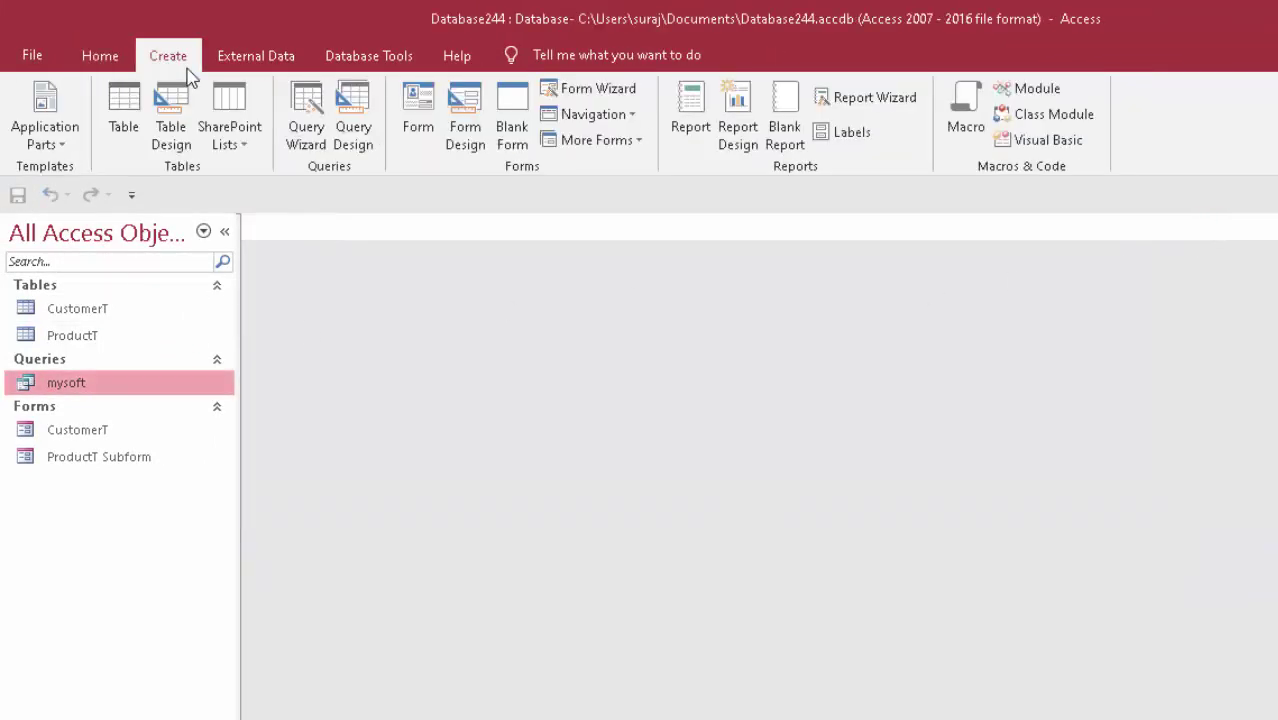
pyautogui.click(862, 100)
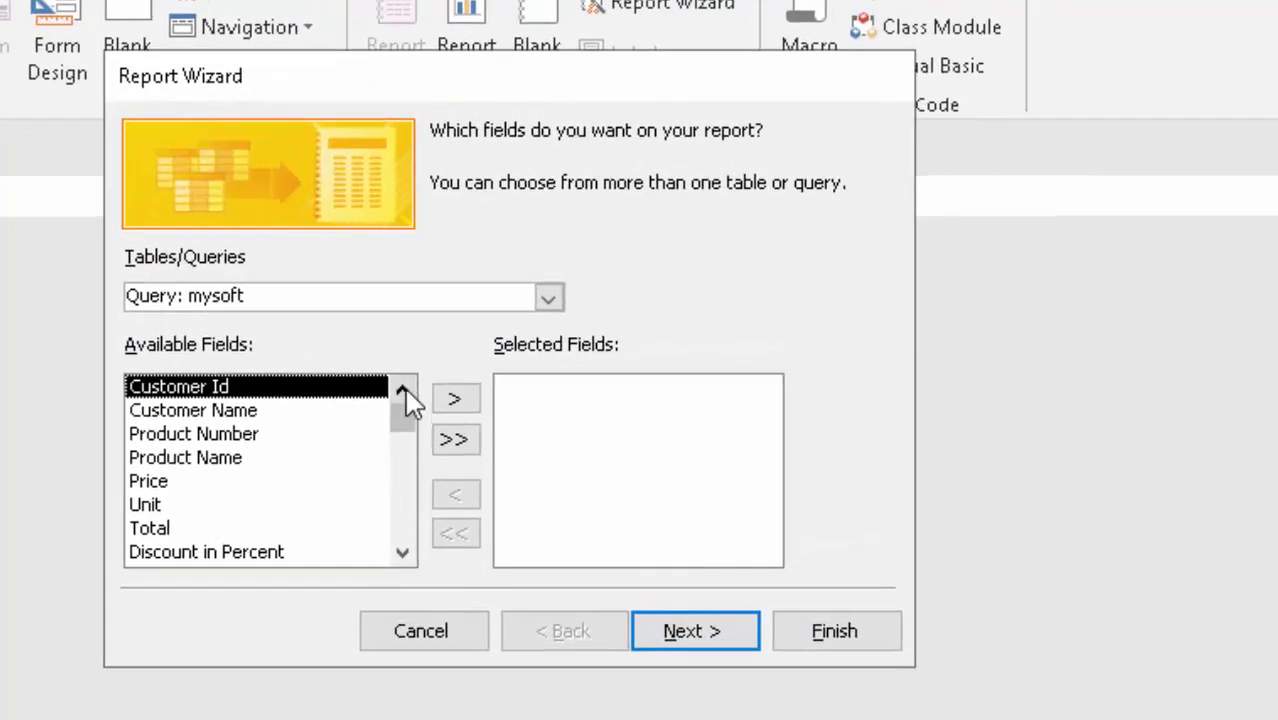
pyautogui.click(466, 408)
pyautogui.click(466, 408)
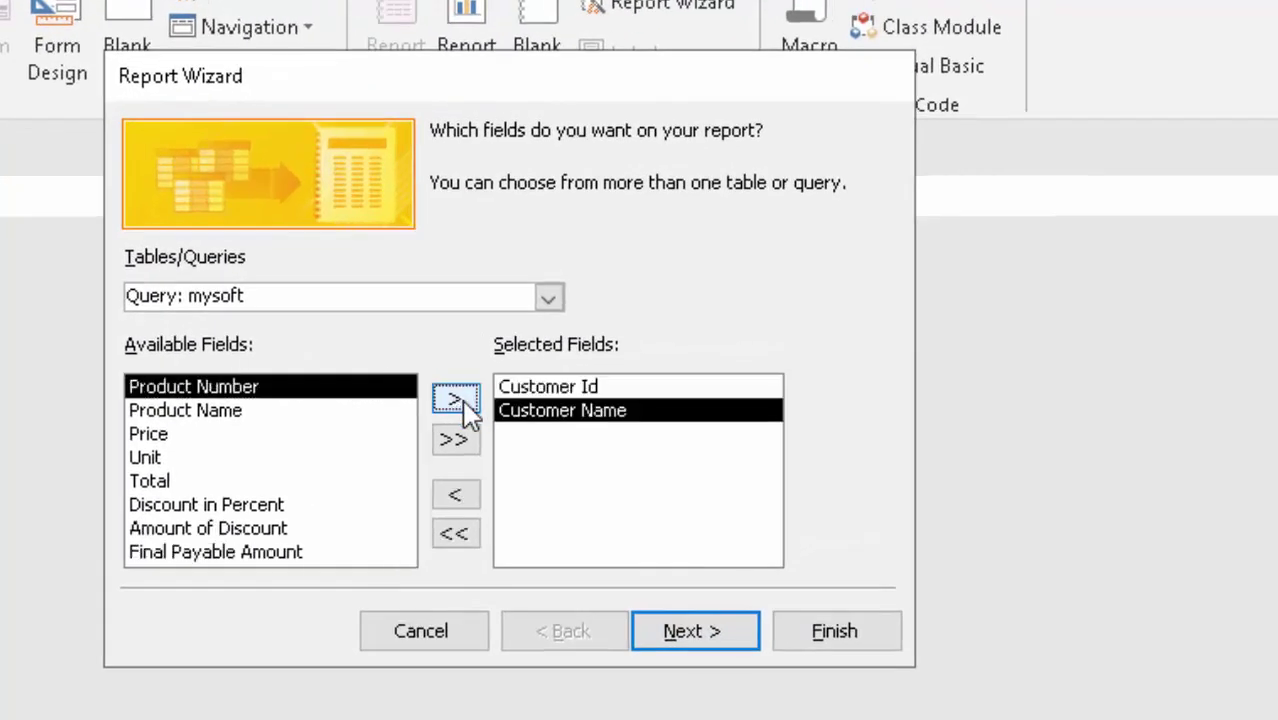
pyautogui.click(466, 408)
pyautogui.click(466, 408)
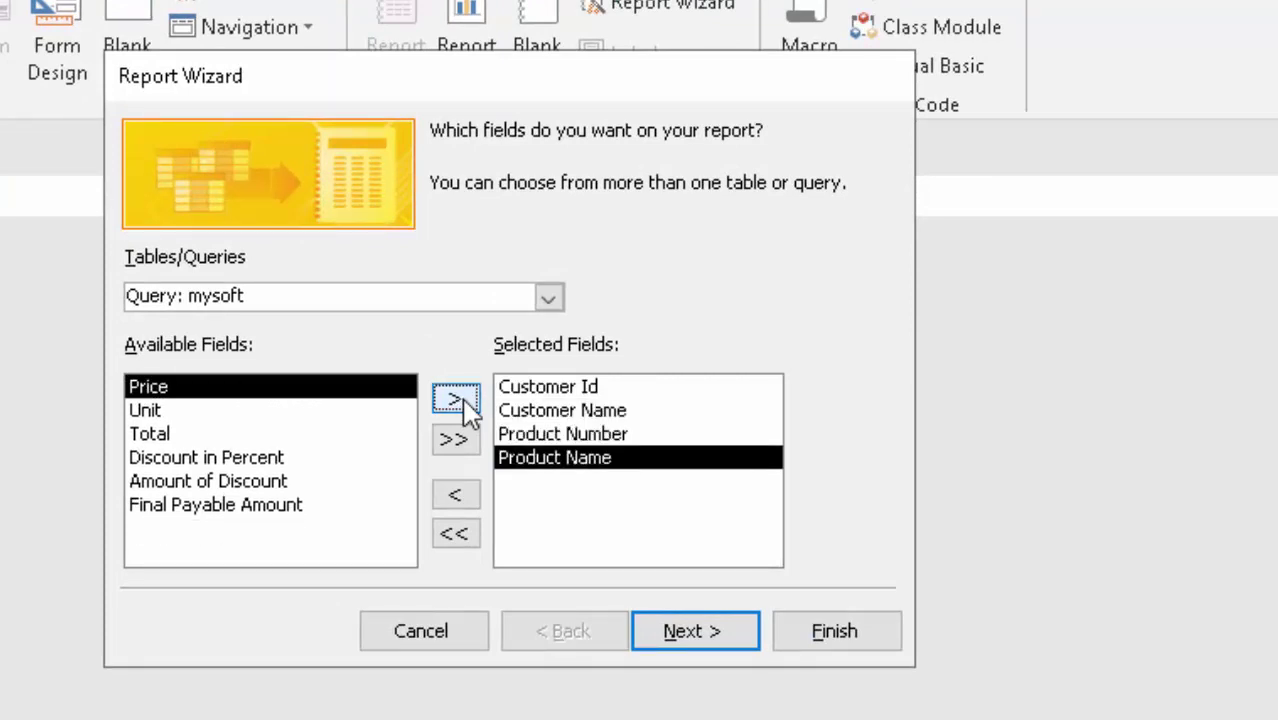
pyautogui.click(466, 408)
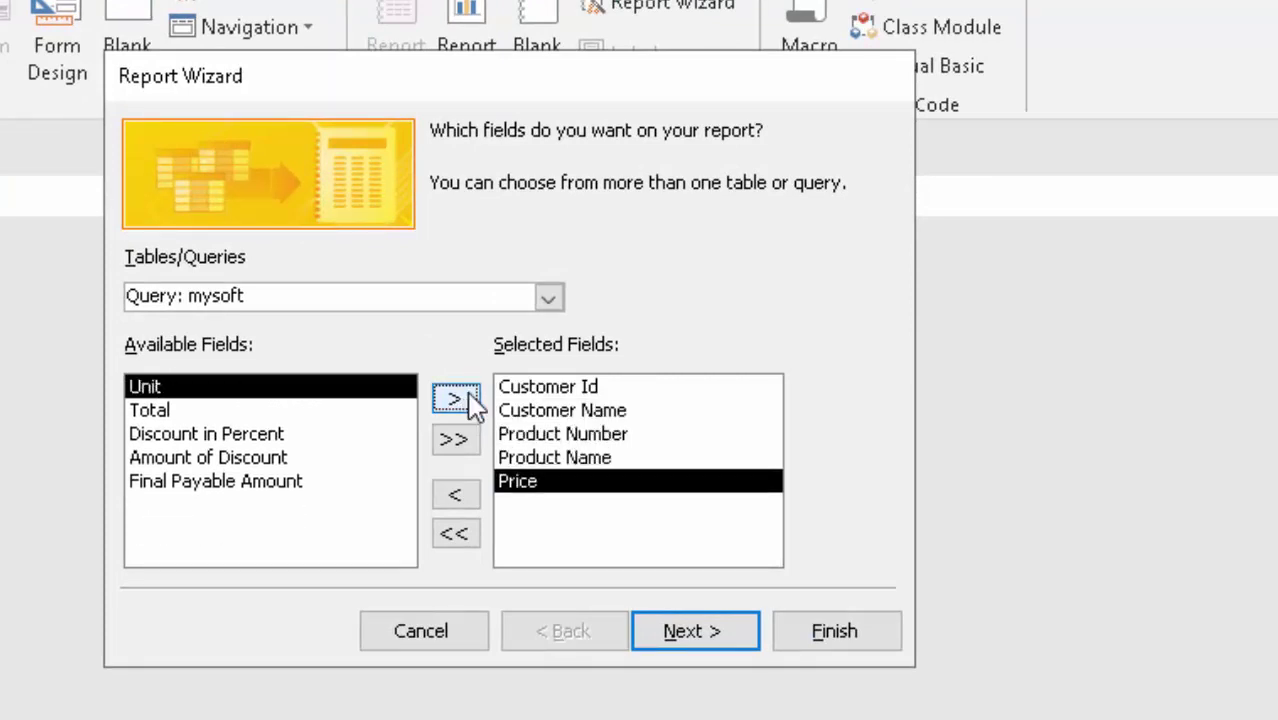
# Keep mysoft as the source and add Unit, Total, Discount in Percent, Amount of Discount, Final Payable Amount.
pyautogui.click(548, 299)
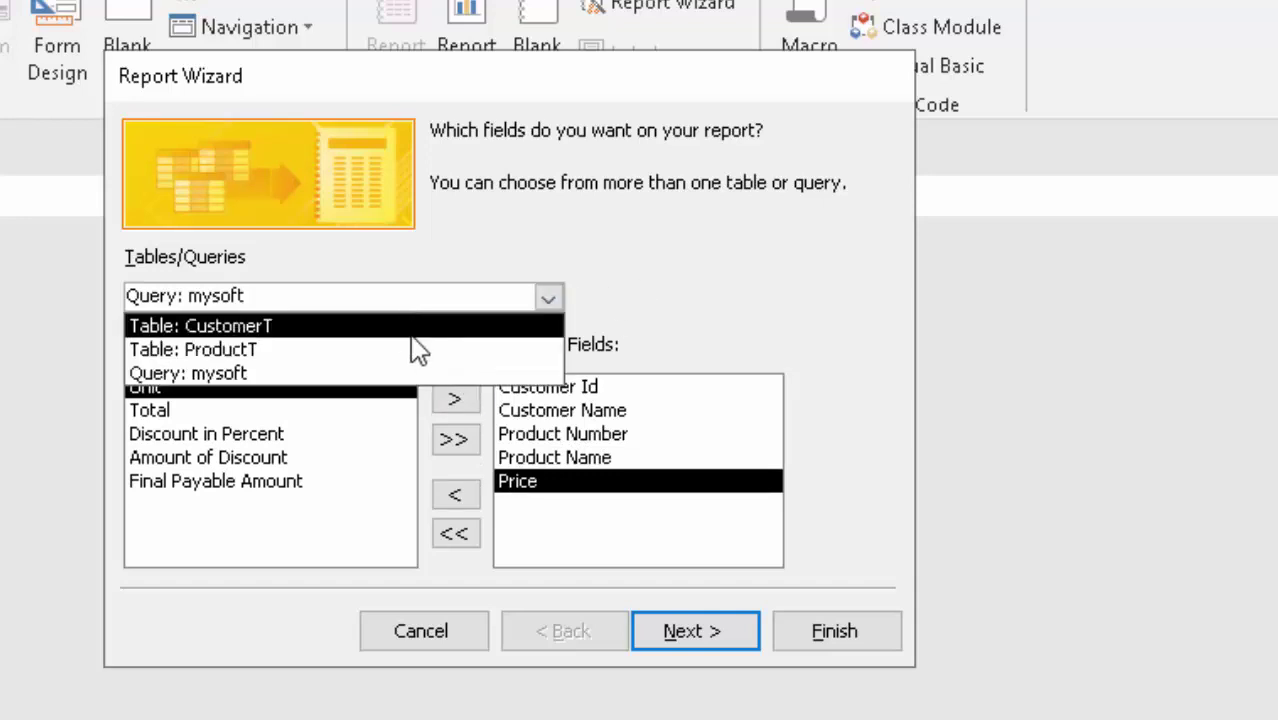
pyautogui.click(485, 373)
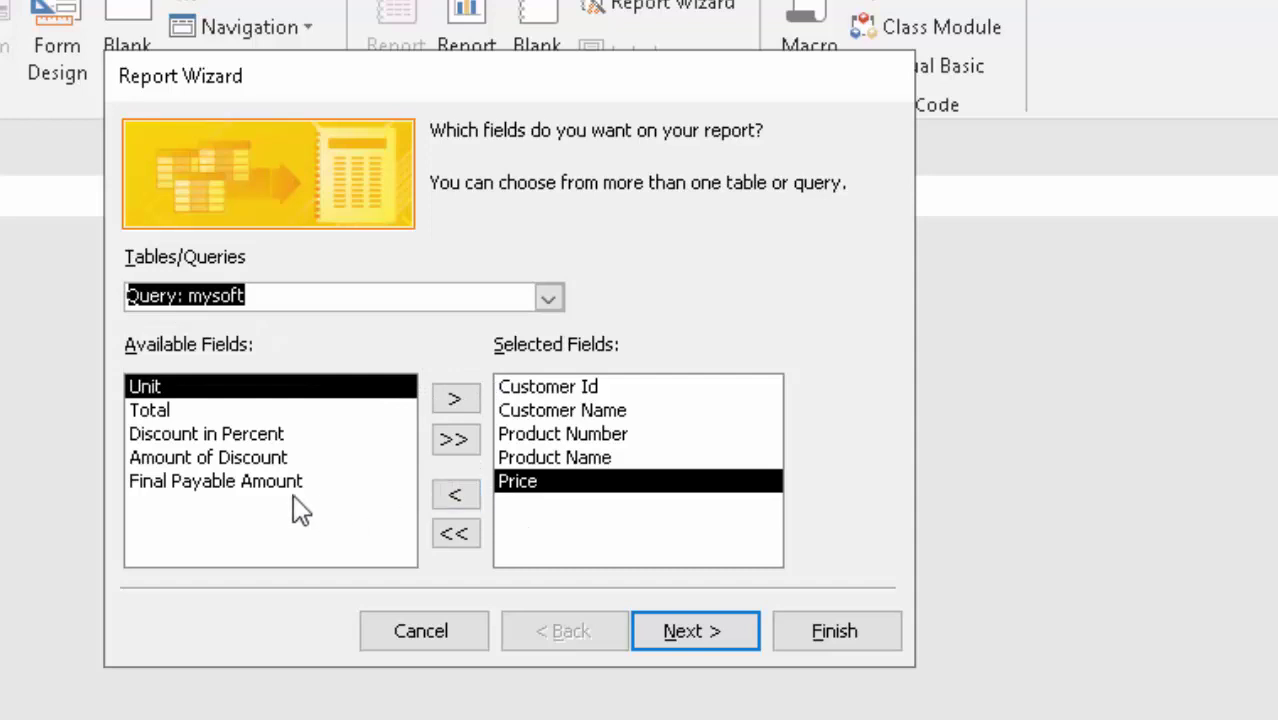
pyautogui.click(447, 401)
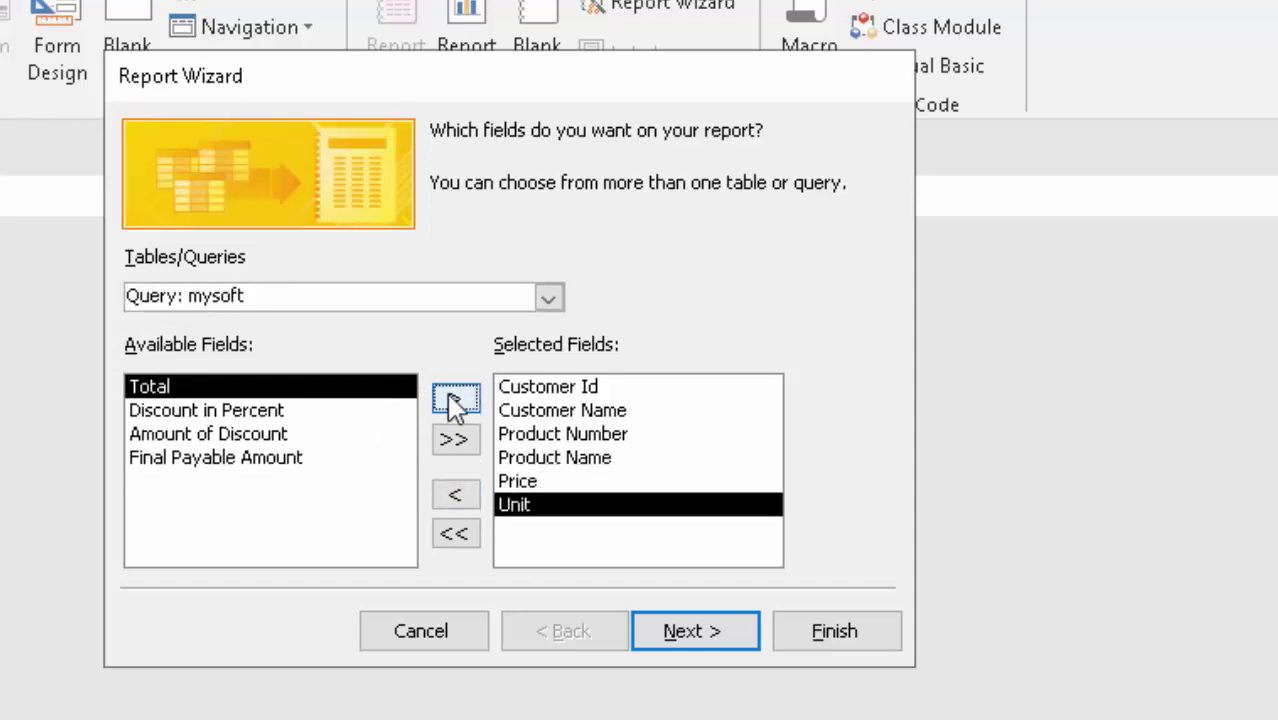
pyautogui.click(451, 404)
pyautogui.click(451, 404)
pyautogui.click(456, 404)
pyautogui.click(453, 404)
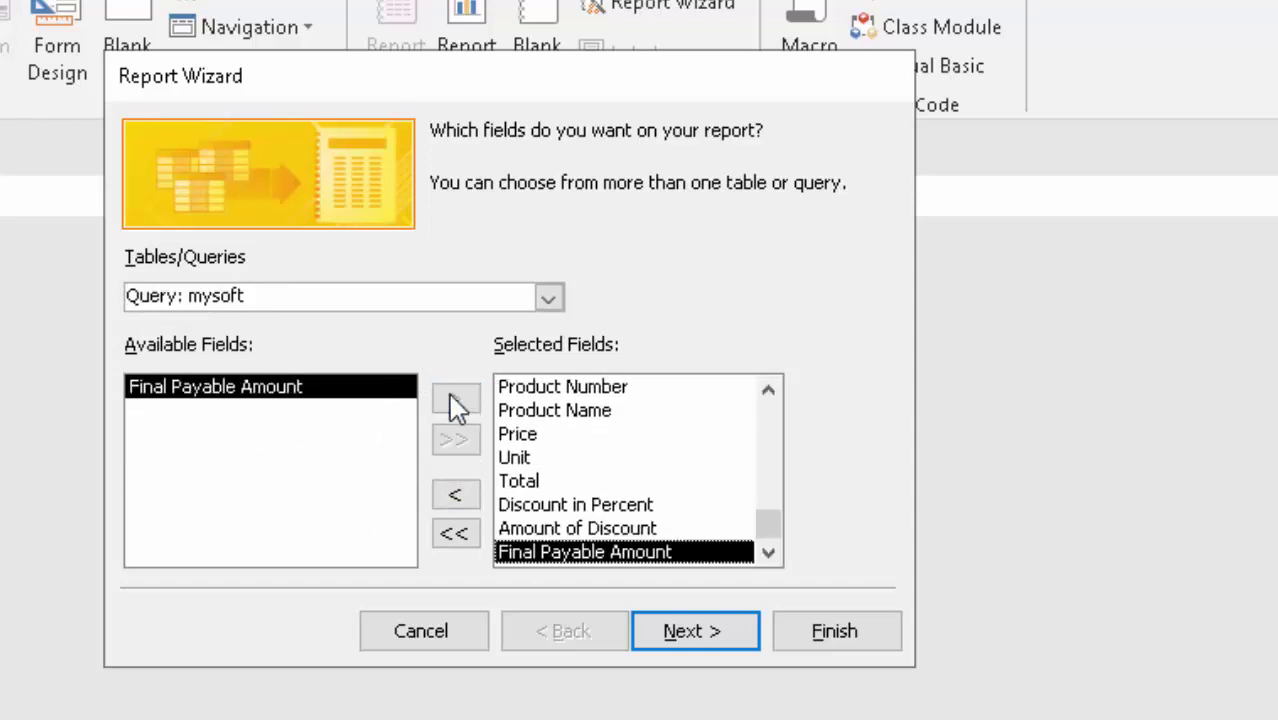
pyautogui.click(700, 634)
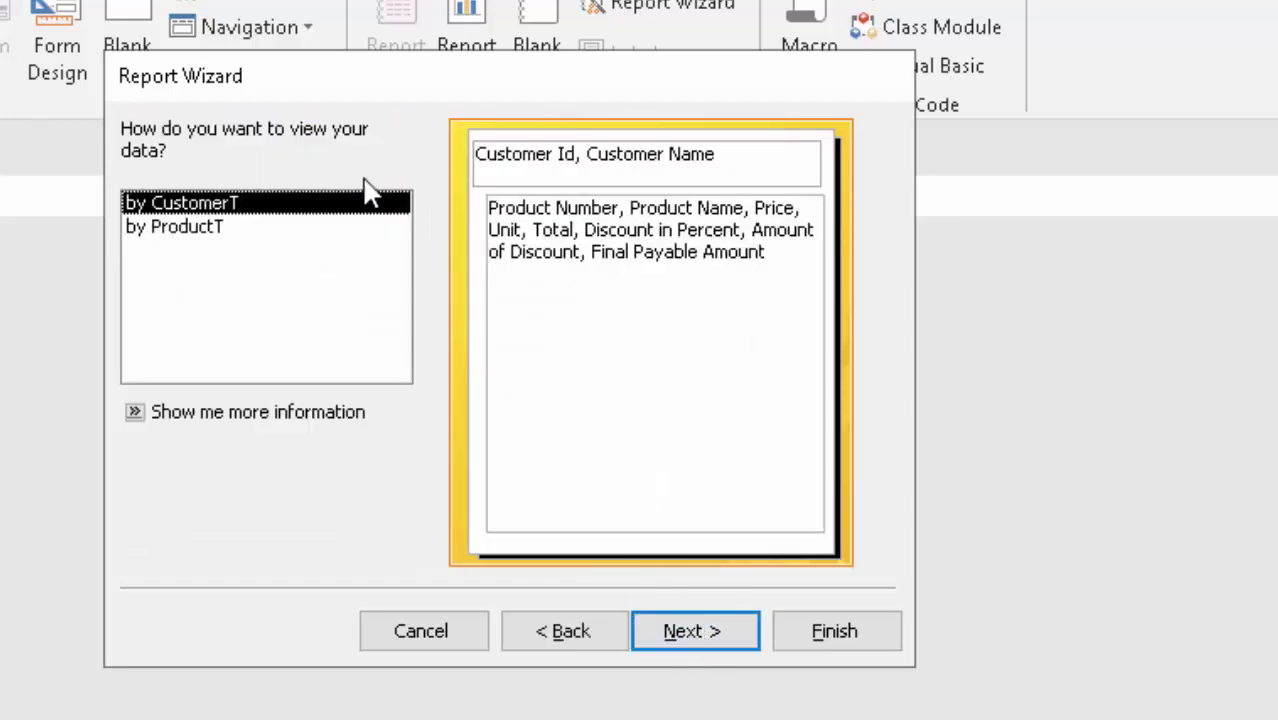
# Group the report by Customer Id, accept default sorting and layout, and finish in design mode.
pyautogui.click(700, 640)
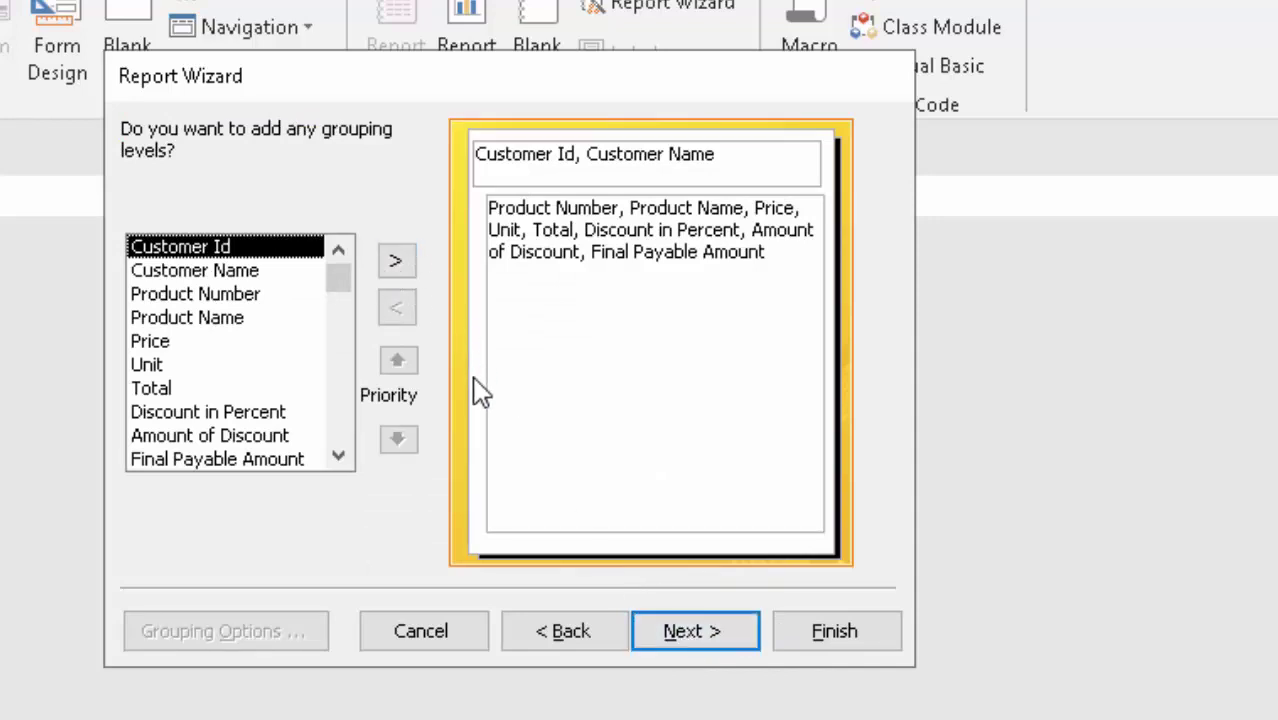
pyautogui.click(391, 263)
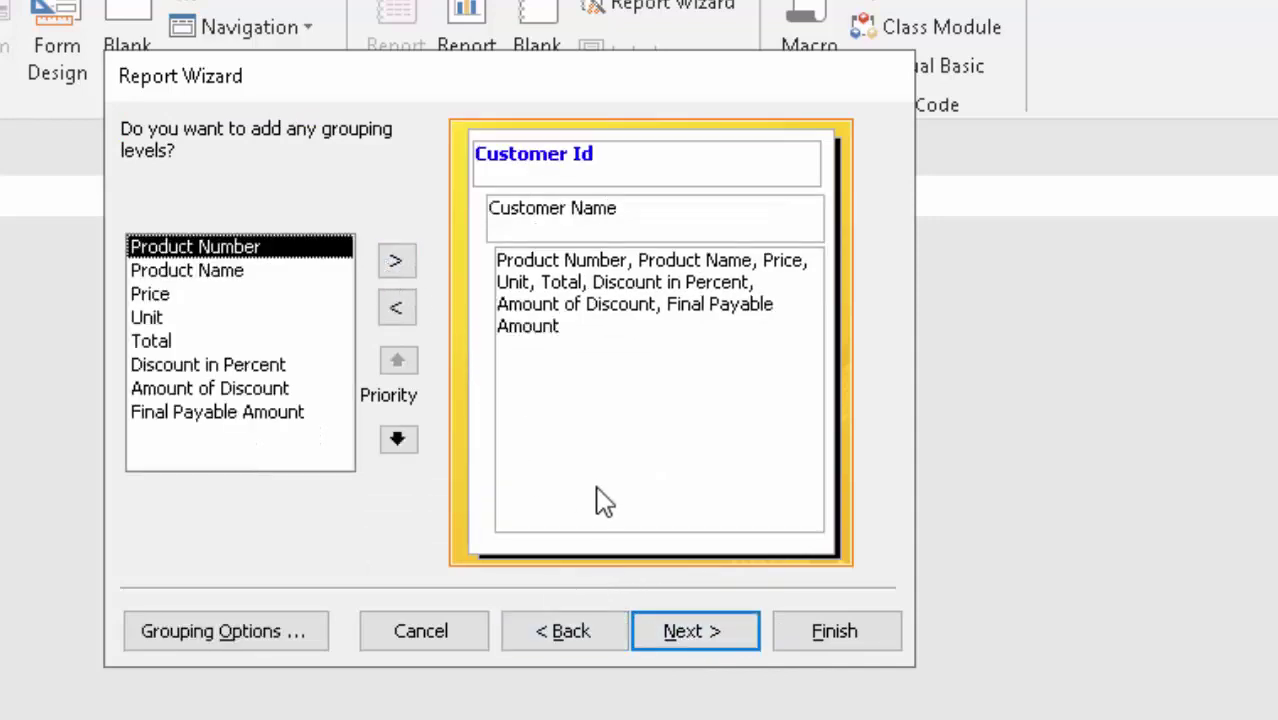
pyautogui.click(697, 633)
pyautogui.click(697, 633)
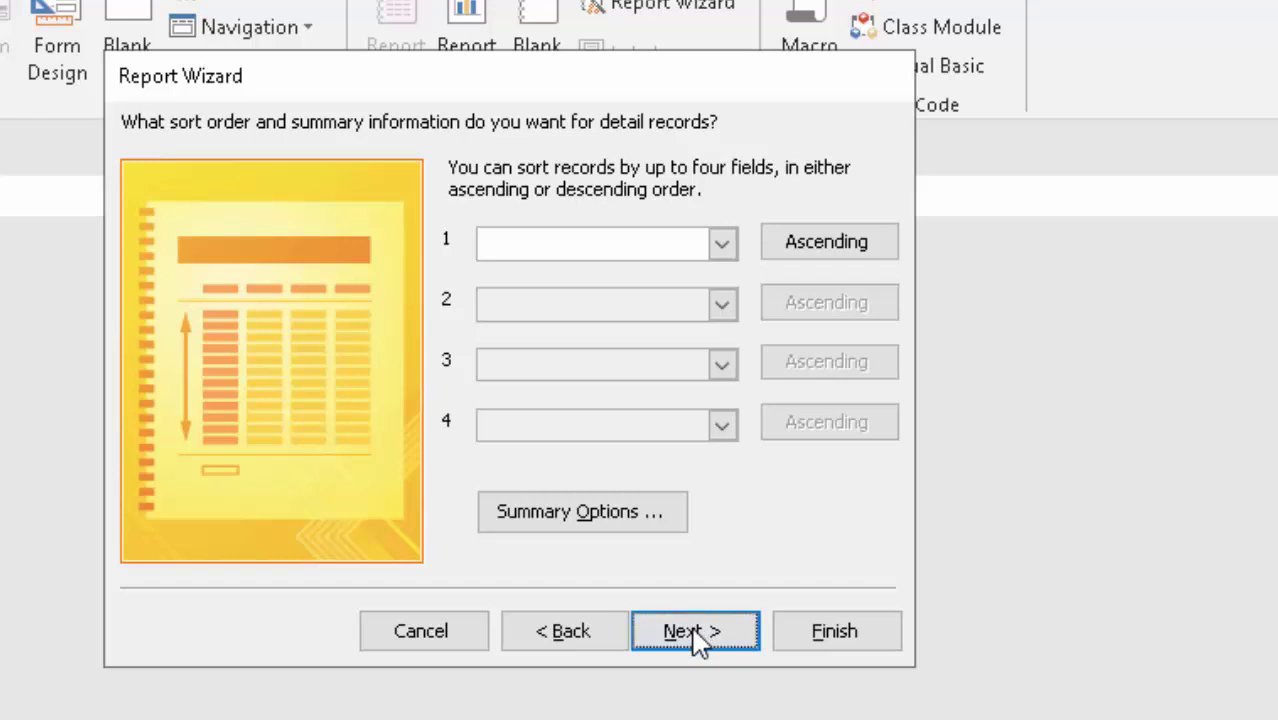
pyautogui.click(697, 633)
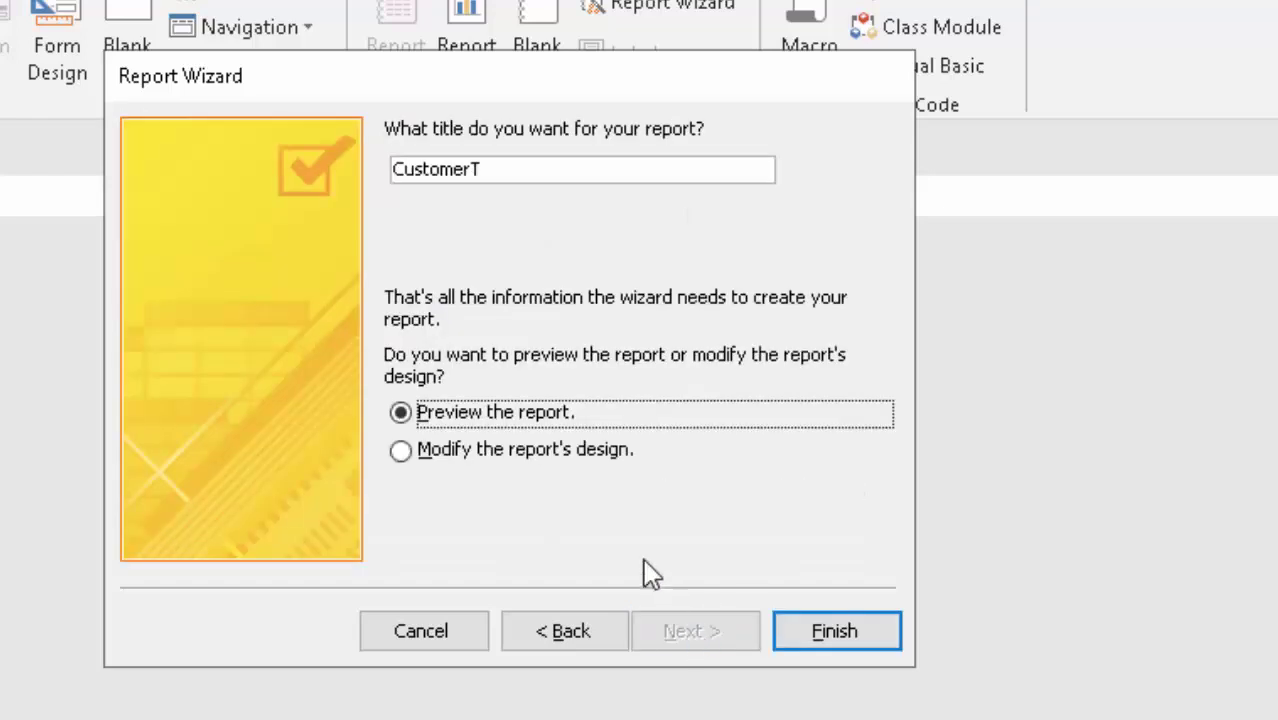
pyautogui.click(578, 462)
pyautogui.click(840, 640)
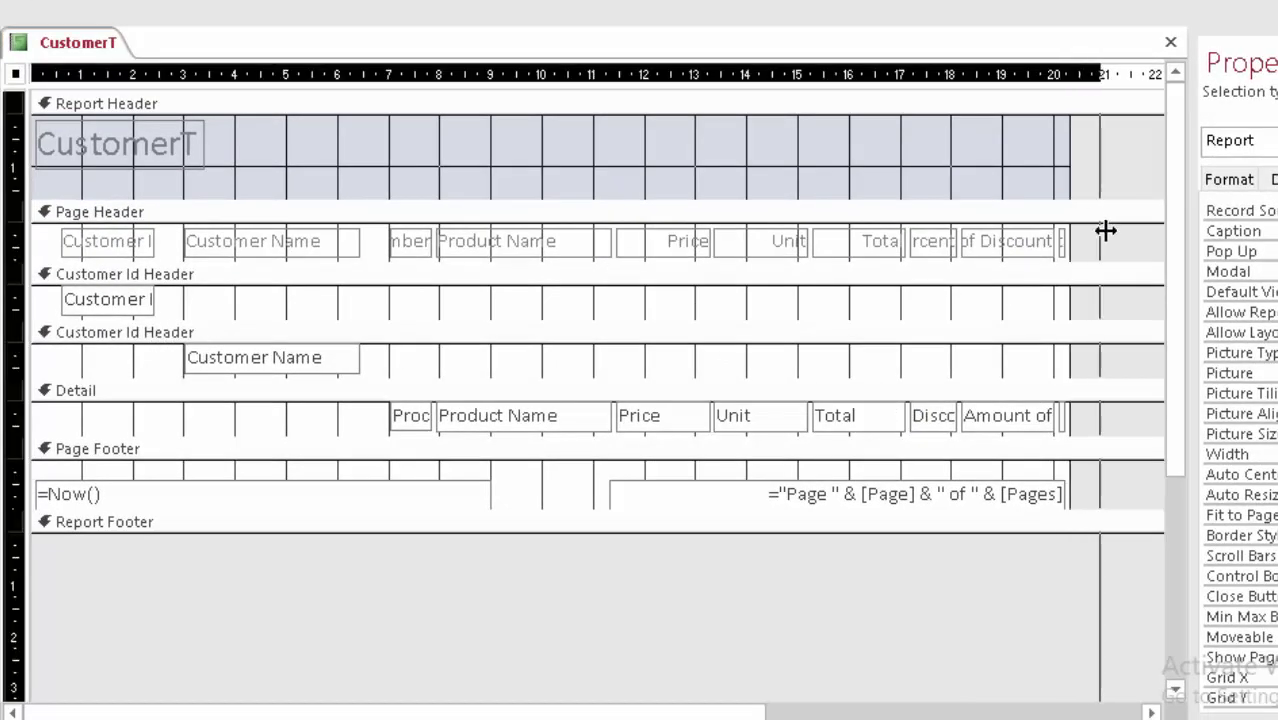
# Hide the Property Sheet and widen the last heading, Product Number and Customer Name labels.
pyautogui.moveTo(1069, 164); pyautogui.dragTo(1168, 275)
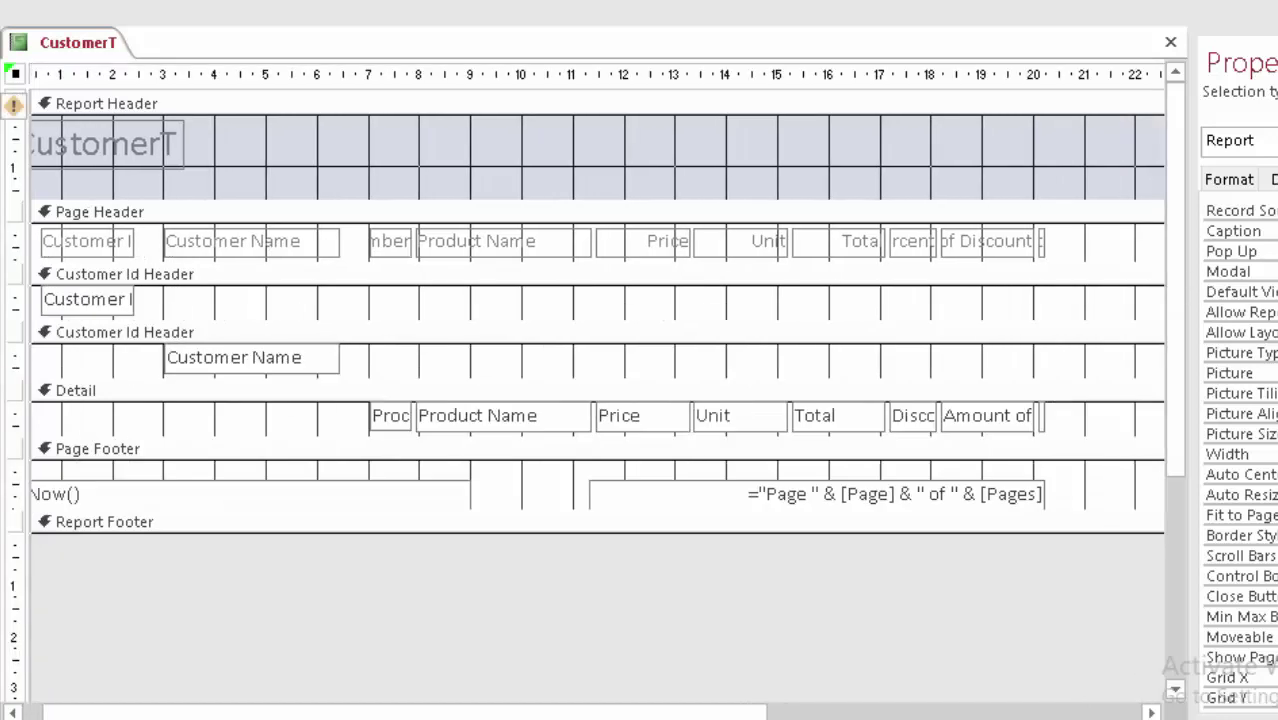
pyautogui.press('F4')
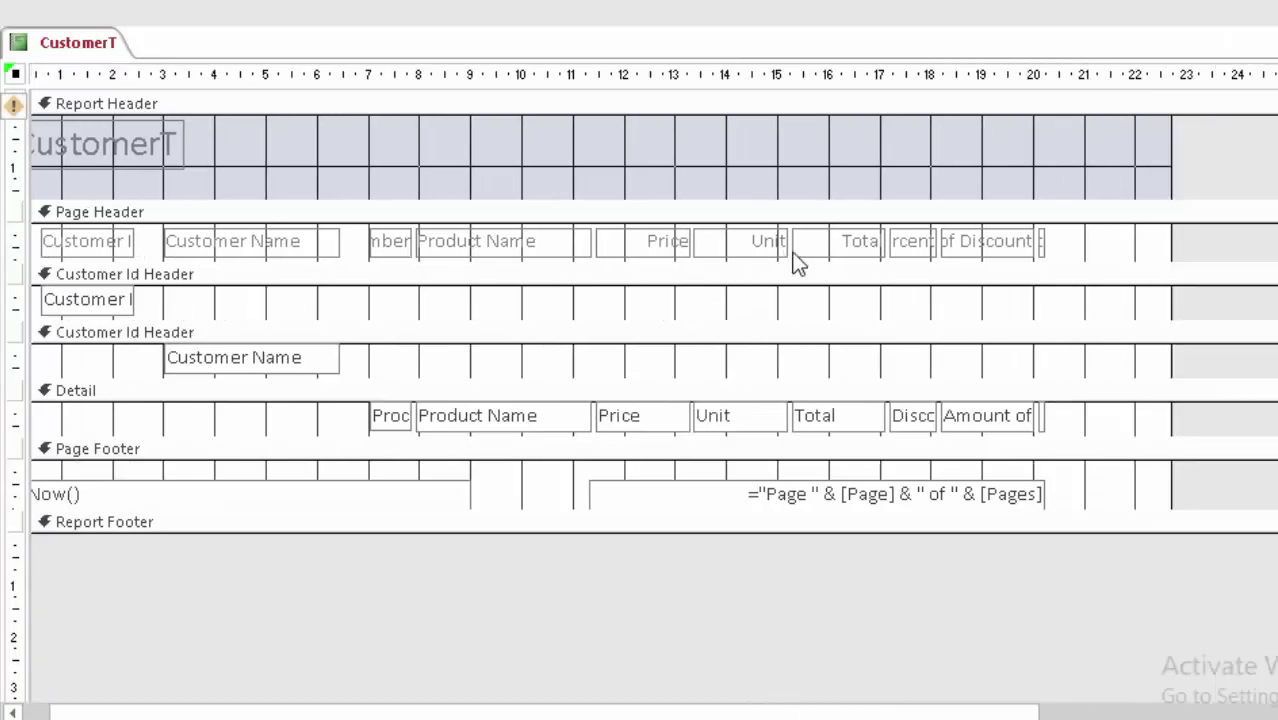
pyautogui.click(1043, 250)
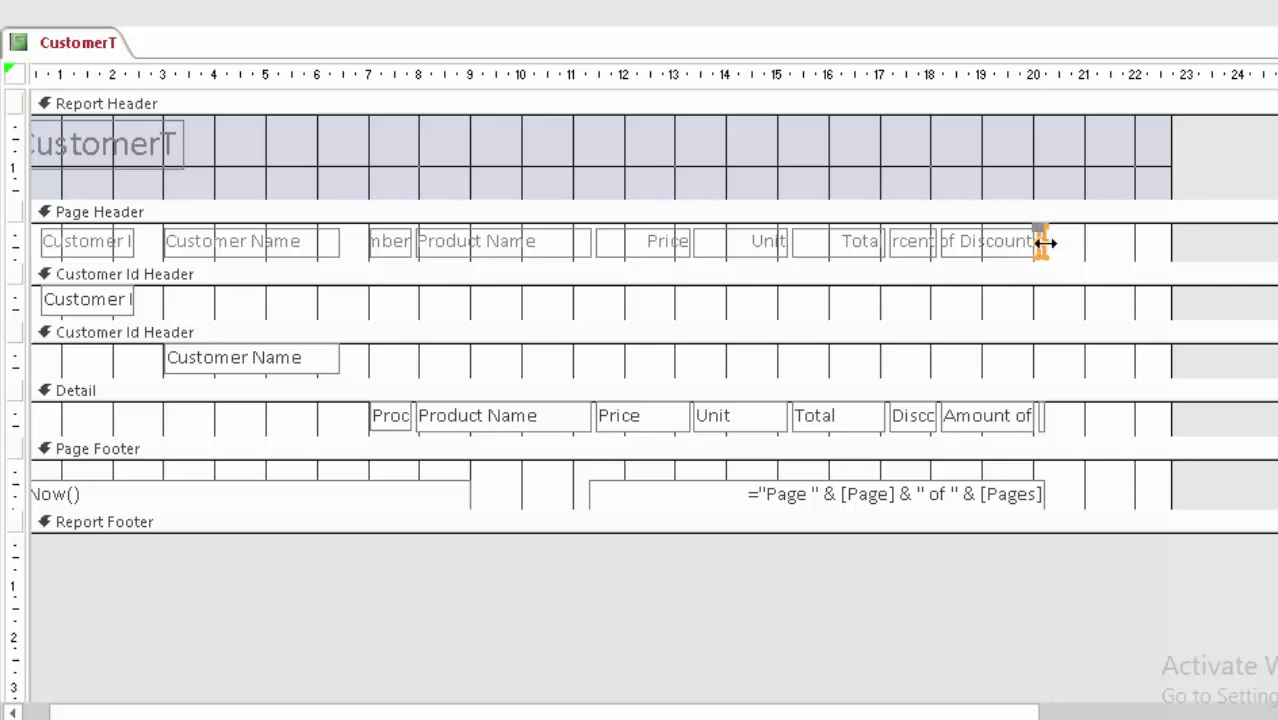
pyautogui.moveTo(1043, 243); pyautogui.dragTo(1153, 261)
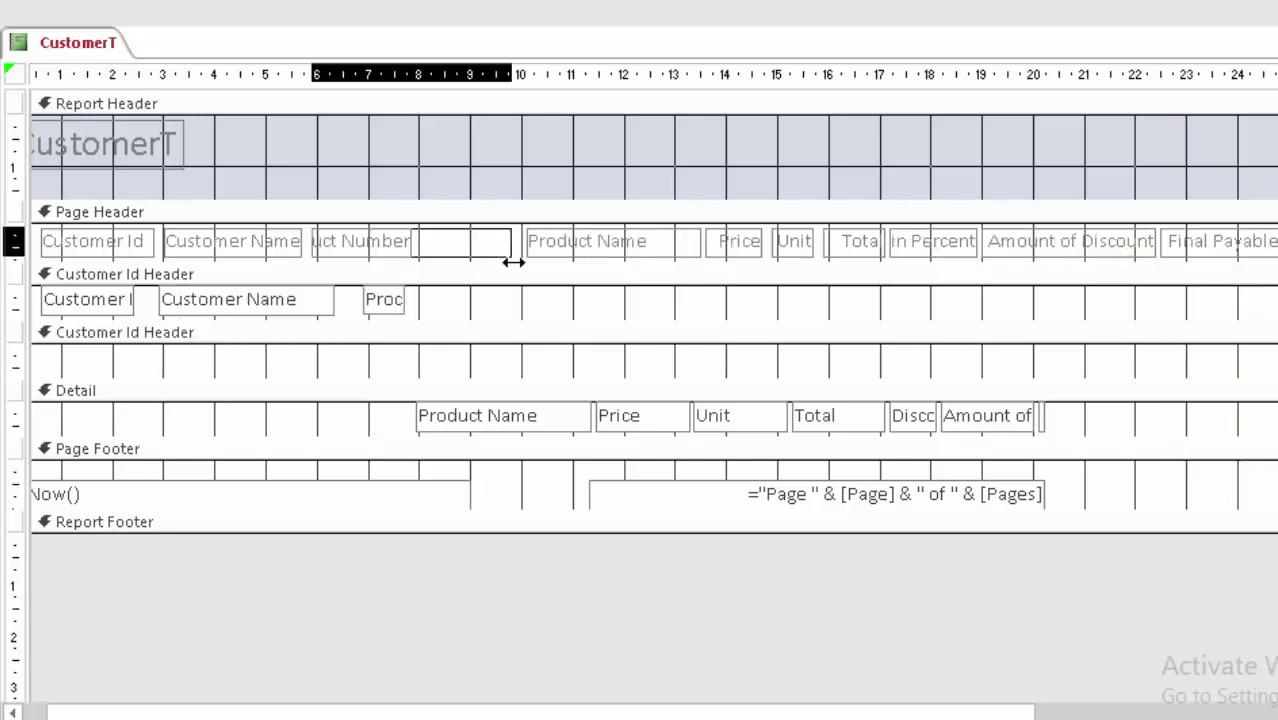
pyautogui.moveTo(360, 241); pyautogui.dragTo(448, 260)
pyautogui.moveTo(310, 240); pyautogui.dragTo(361, 249)
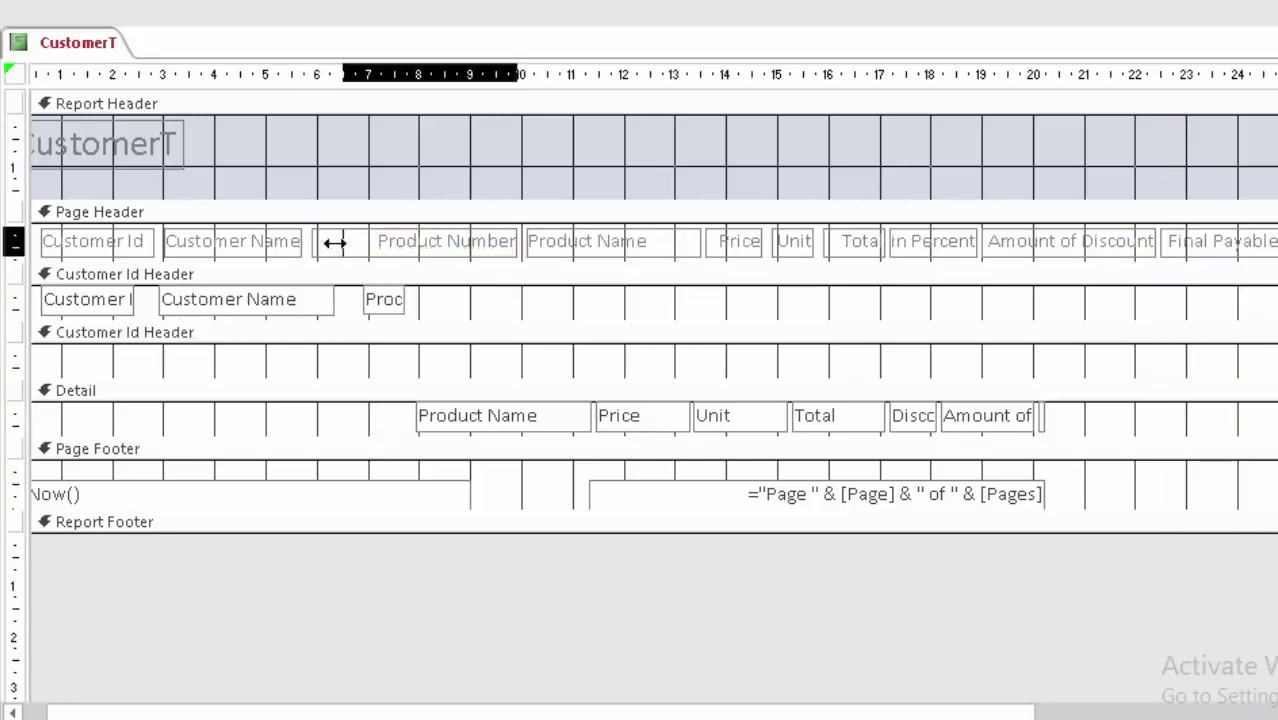
pyautogui.click(280, 245)
pyautogui.moveTo(306, 245); pyautogui.dragTo(361, 249)
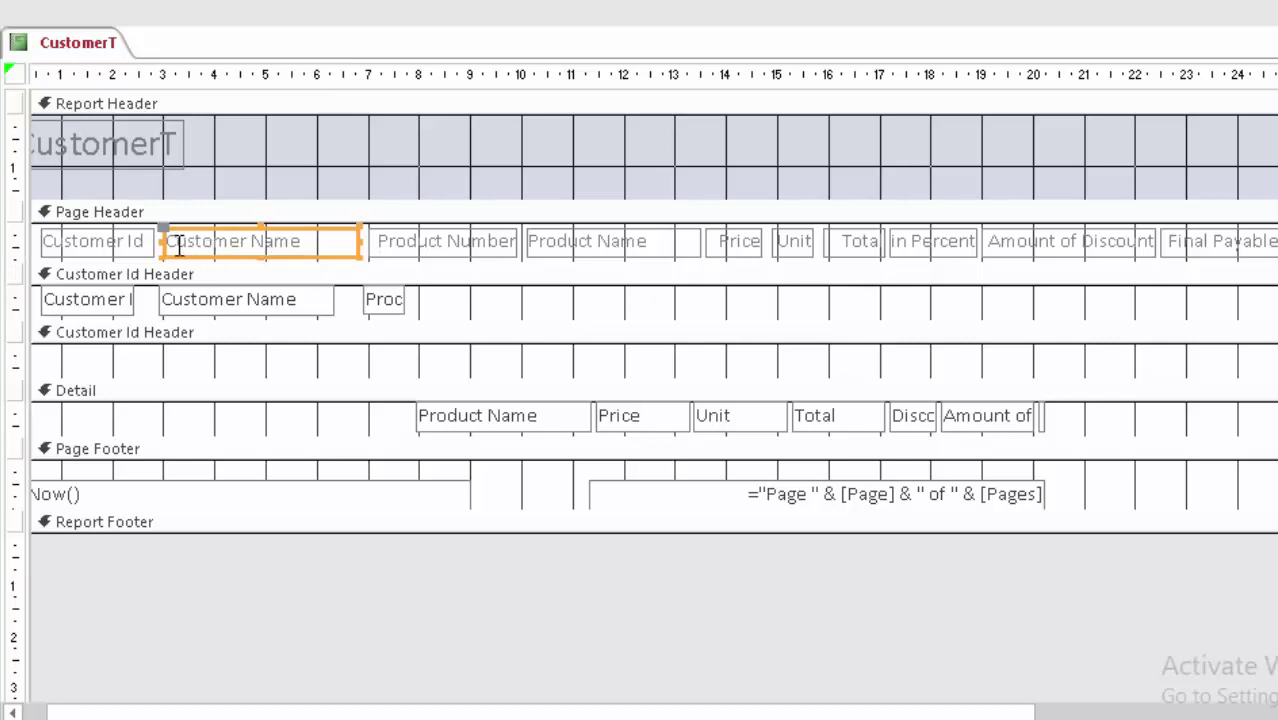
# Widen the Customer Id box, narrow Customer Name, and move Product Number beside it.
pyautogui.click(125, 248)
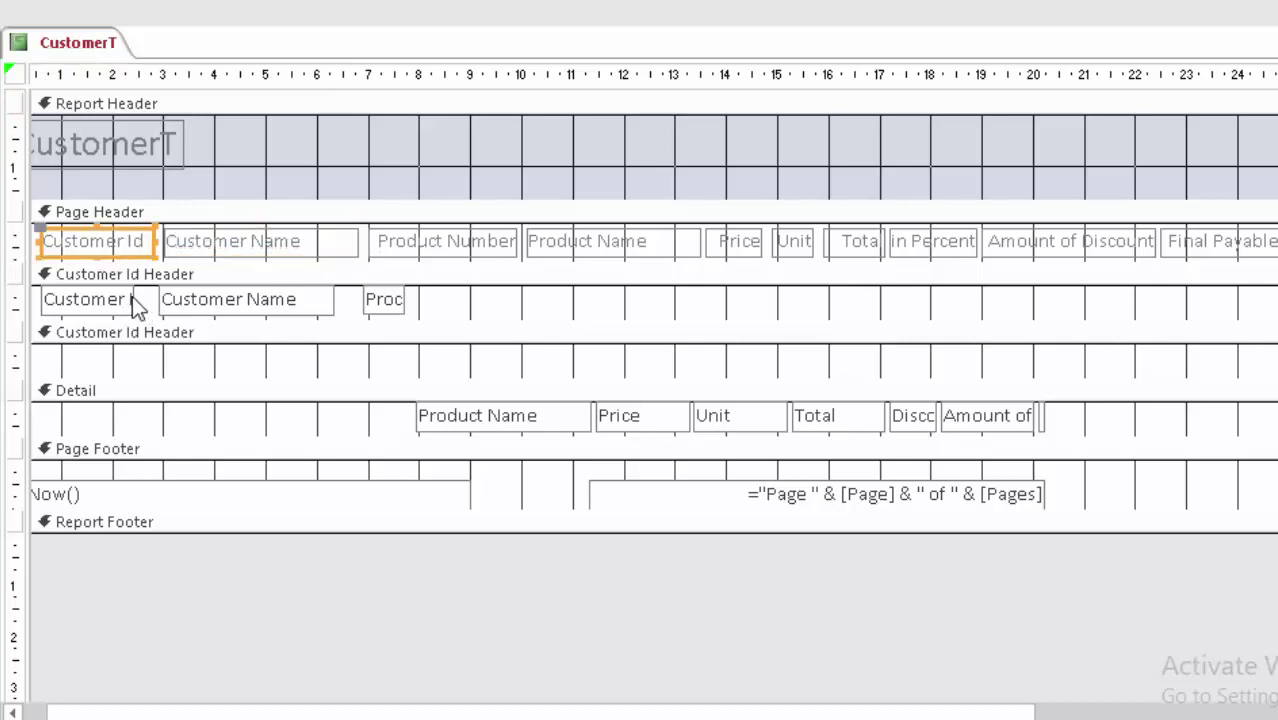
pyautogui.click(133, 303)
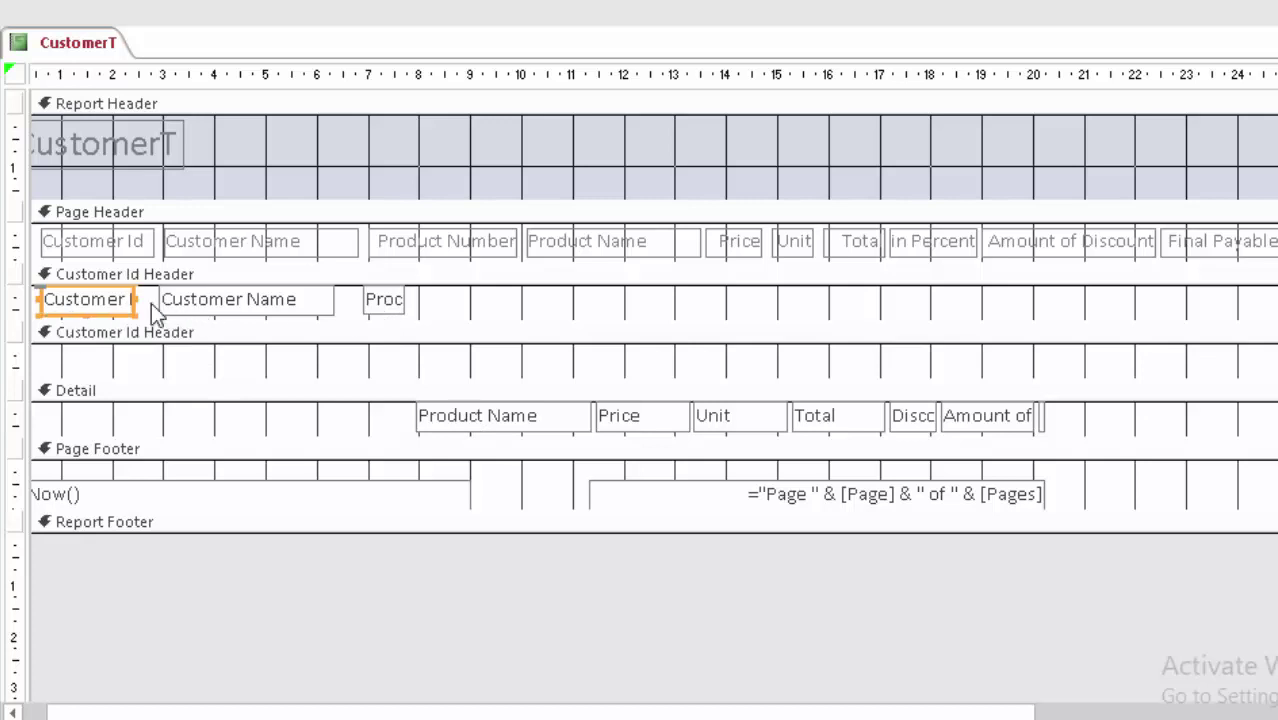
pyautogui.moveTo(136, 297); pyautogui.dragTo(160, 316)
pyautogui.click(212, 314)
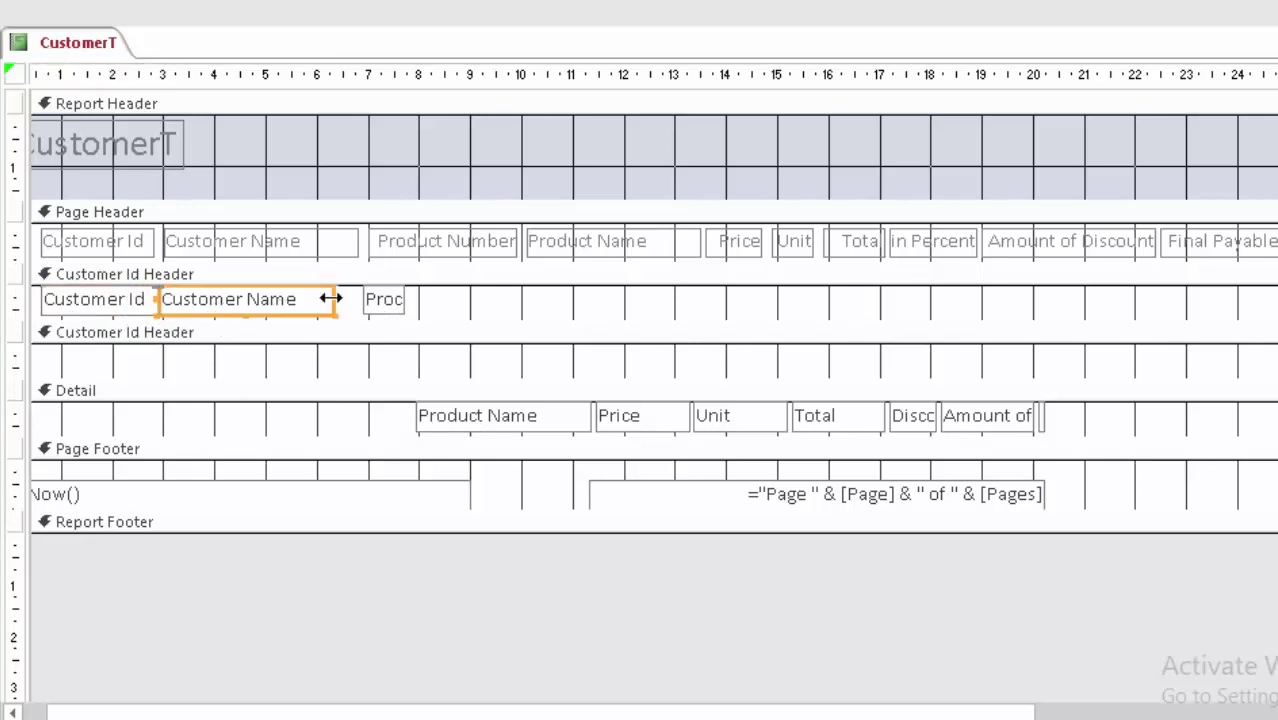
pyautogui.moveTo(332, 299); pyautogui.dragTo(309, 303)
pyautogui.moveTo(386, 307)
pyautogui.mouseDown()
pyautogui.moveTo(336, 308)
pyautogui.moveTo(421, 313)
pyautogui.moveTo(408, 311)
pyautogui.mouseUp()
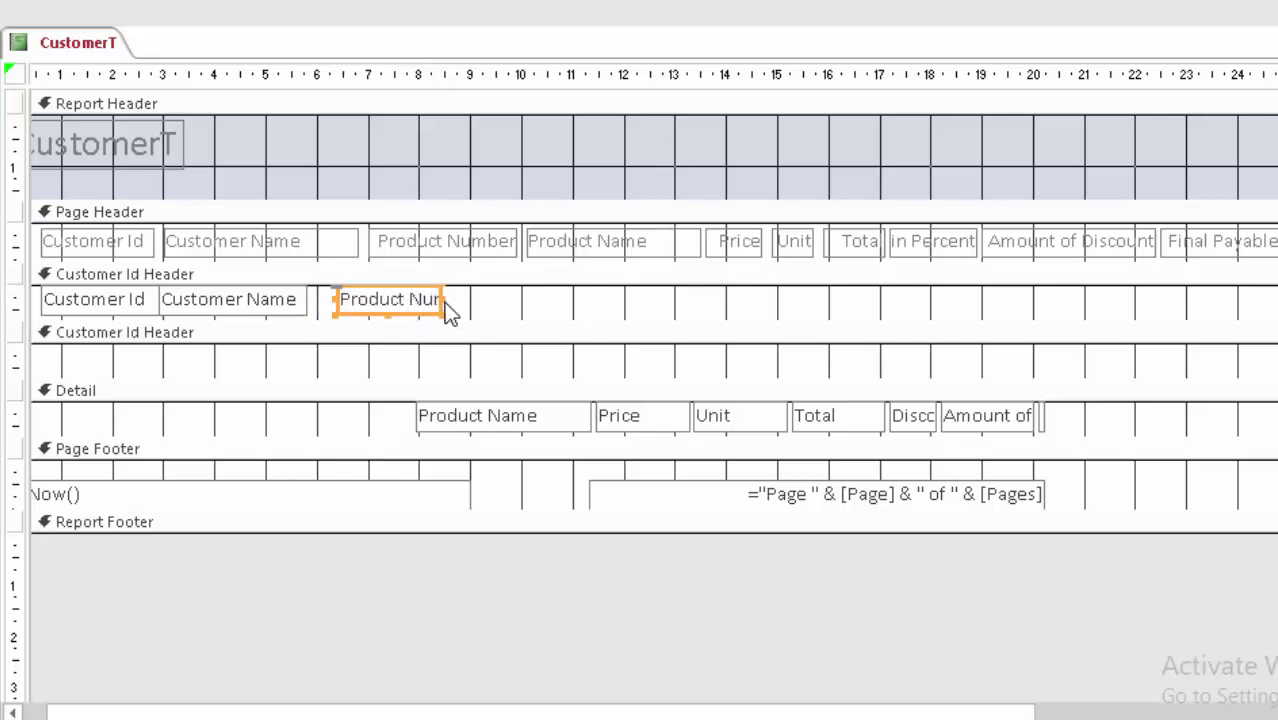
# Widen the Product Number box and move Product Name into the Customer Id Header beside it.
pyautogui.moveTo(444, 310); pyautogui.dragTo(486, 316)
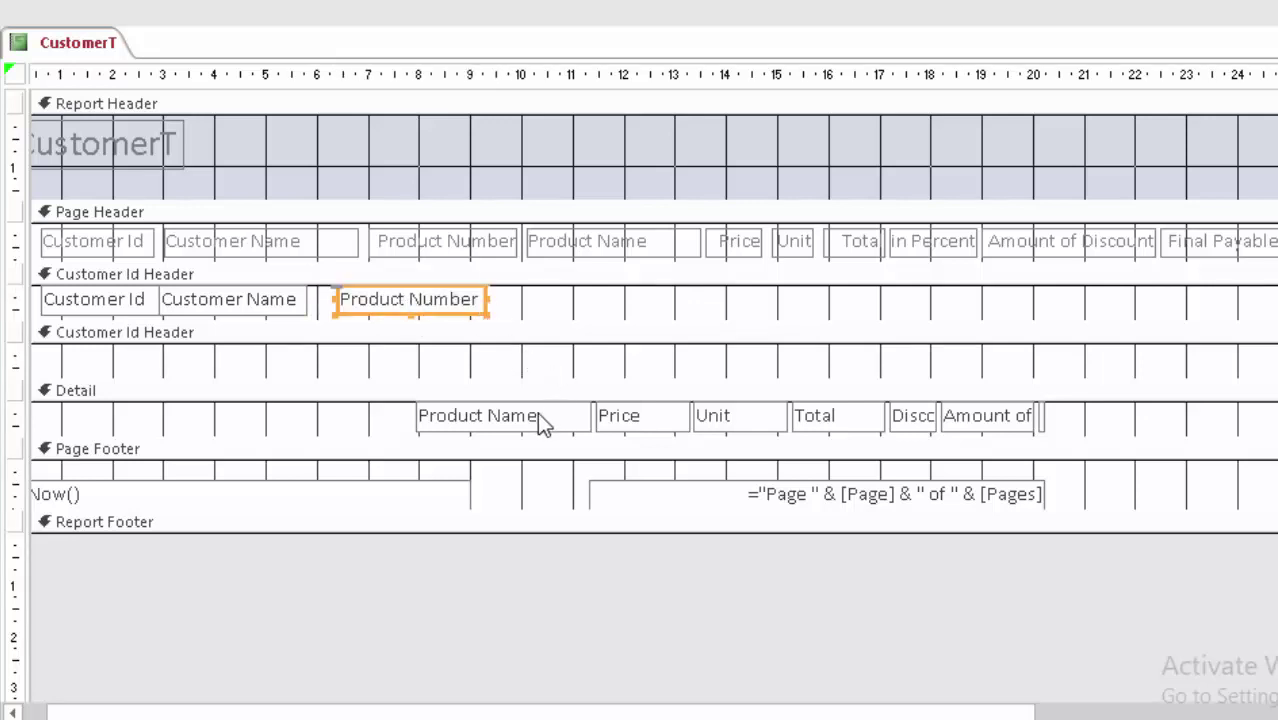
pyautogui.moveTo(537, 428); pyautogui.dragTo(609, 312)
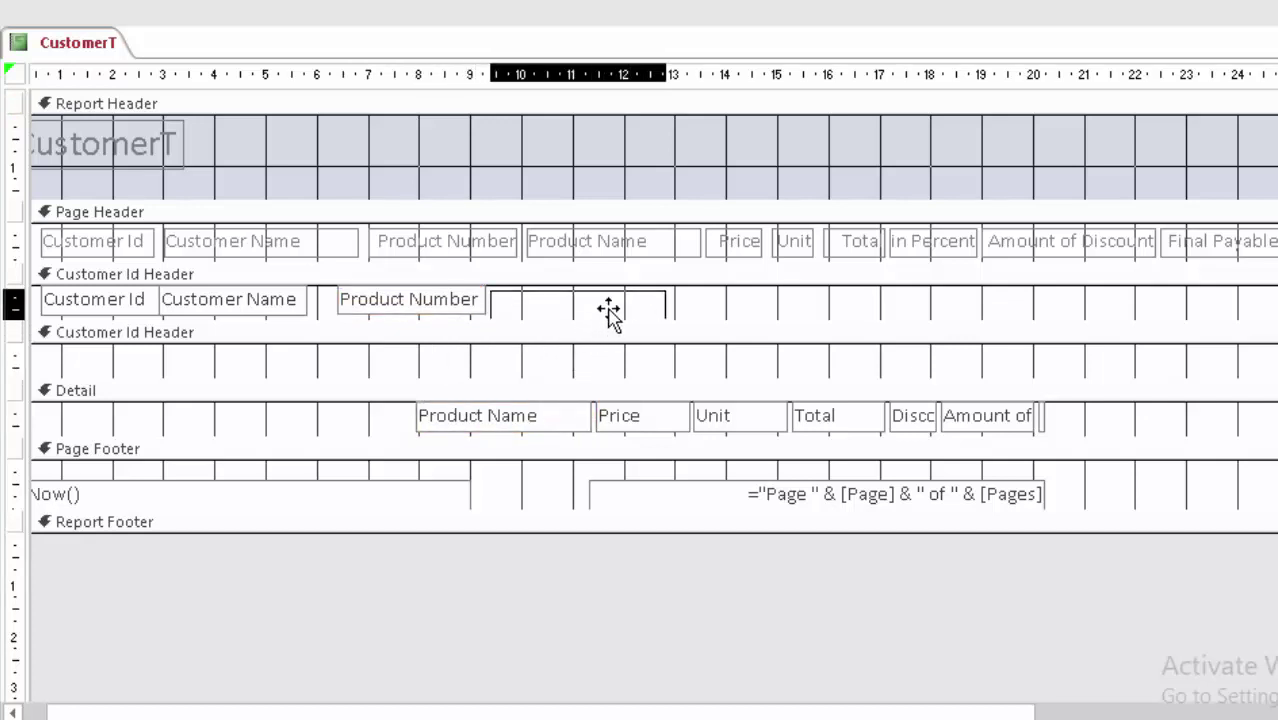
pyautogui.moveTo(609, 312); pyautogui.dragTo(621, 317)
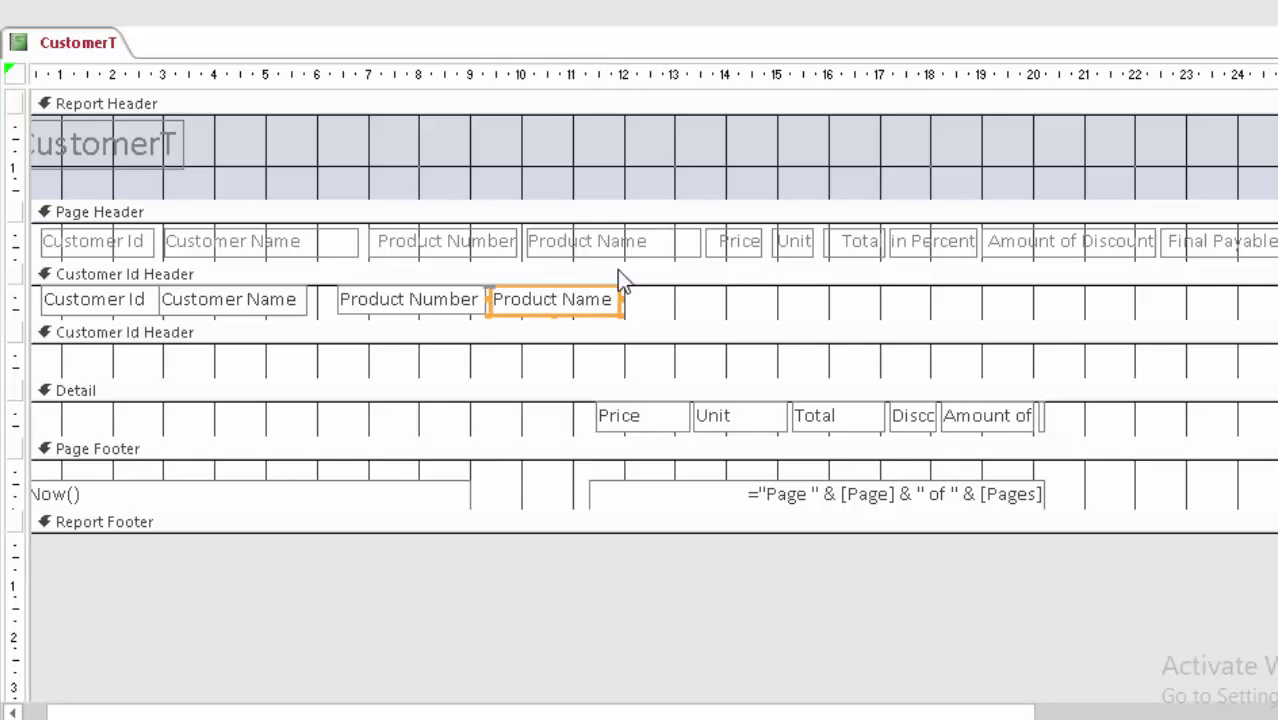
pyautogui.click(697, 241)
pyautogui.moveTo(697, 240); pyautogui.dragTo(684, 241)
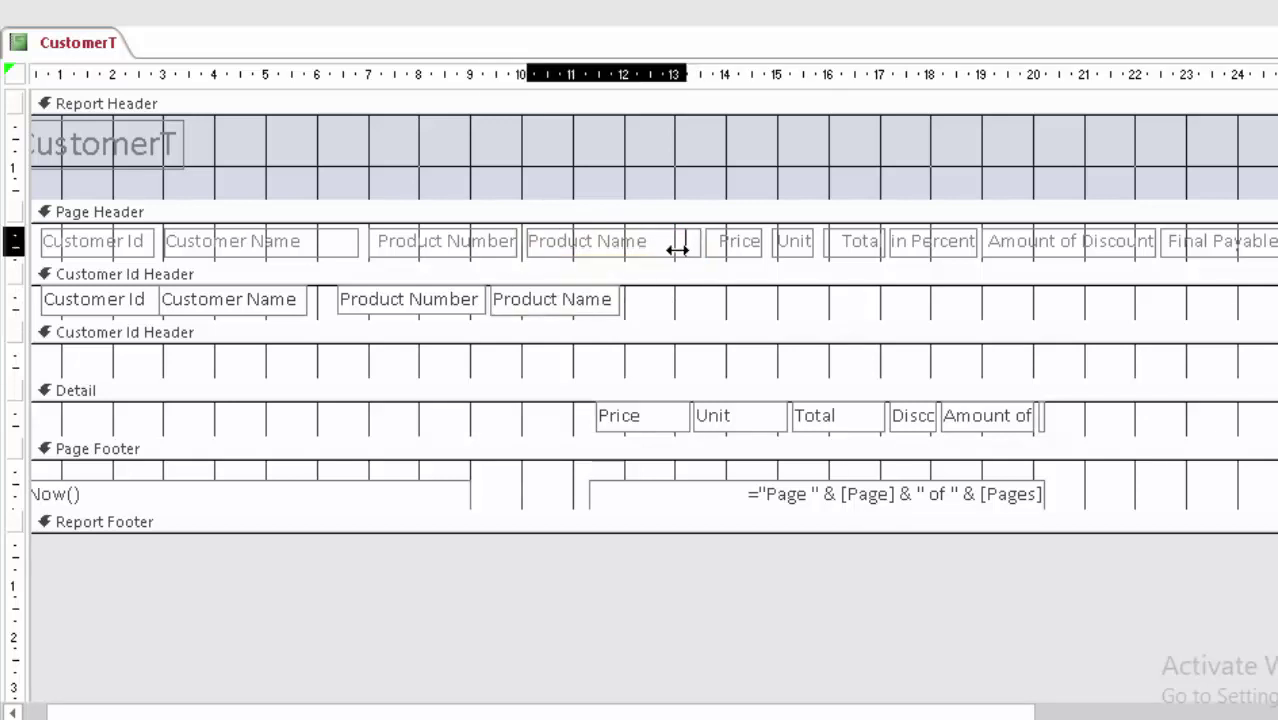
# Move Price, Unit, Total and Discount up into the Customer Id Header, aligning the Price heading.
pyautogui.moveTo(653, 420); pyautogui.dragTo(684, 305)
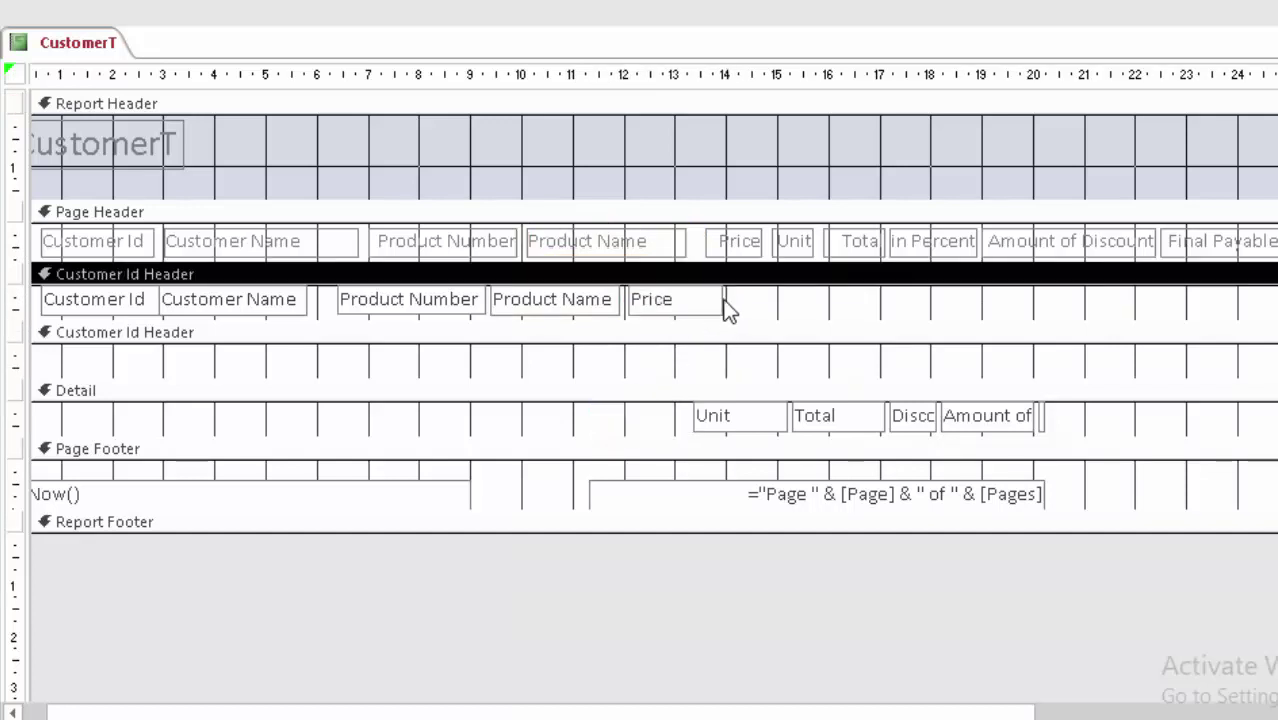
pyautogui.moveTo(724, 300); pyautogui.dragTo(708, 300)
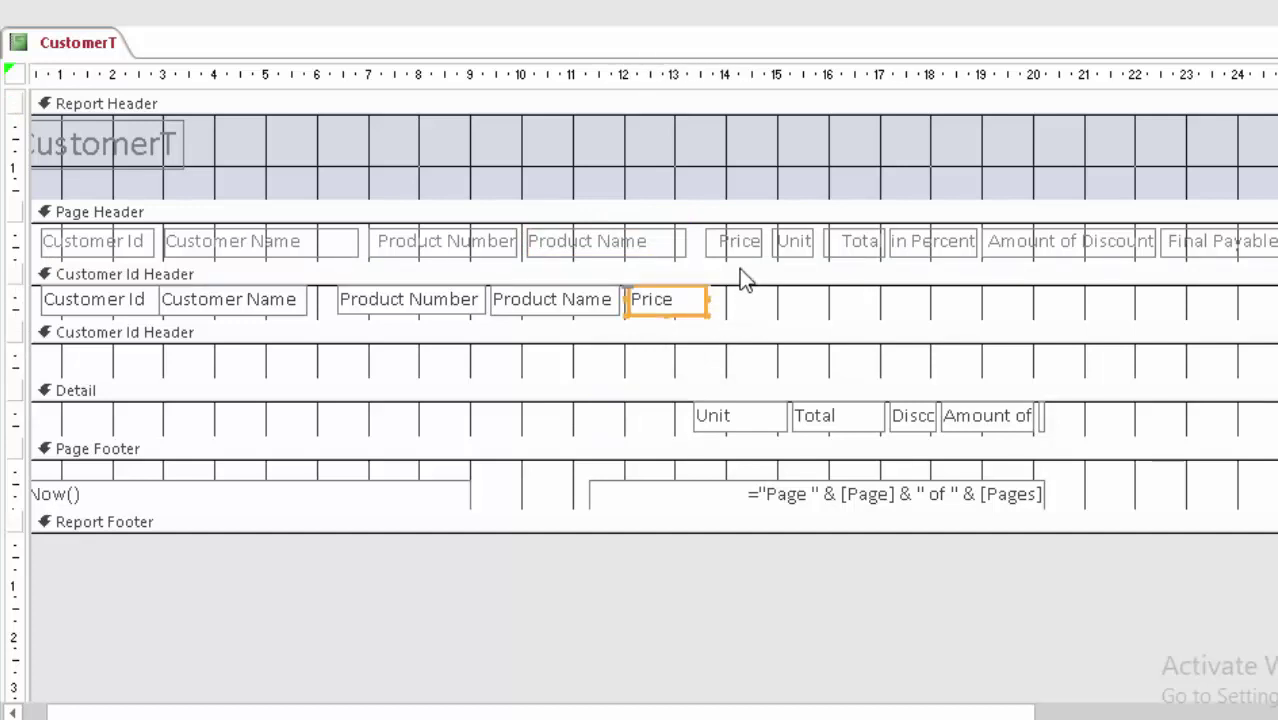
pyautogui.moveTo(739, 253); pyautogui.dragTo(731, 255)
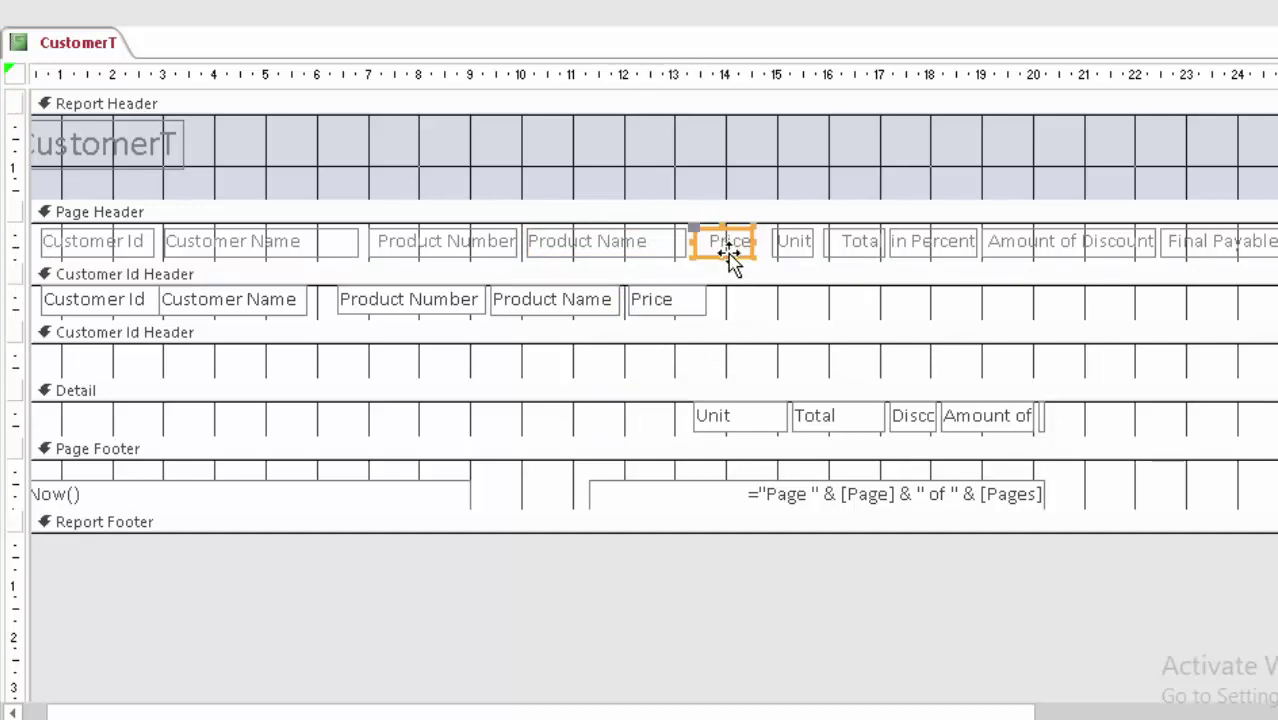
pyautogui.doubleClick(757, 428)
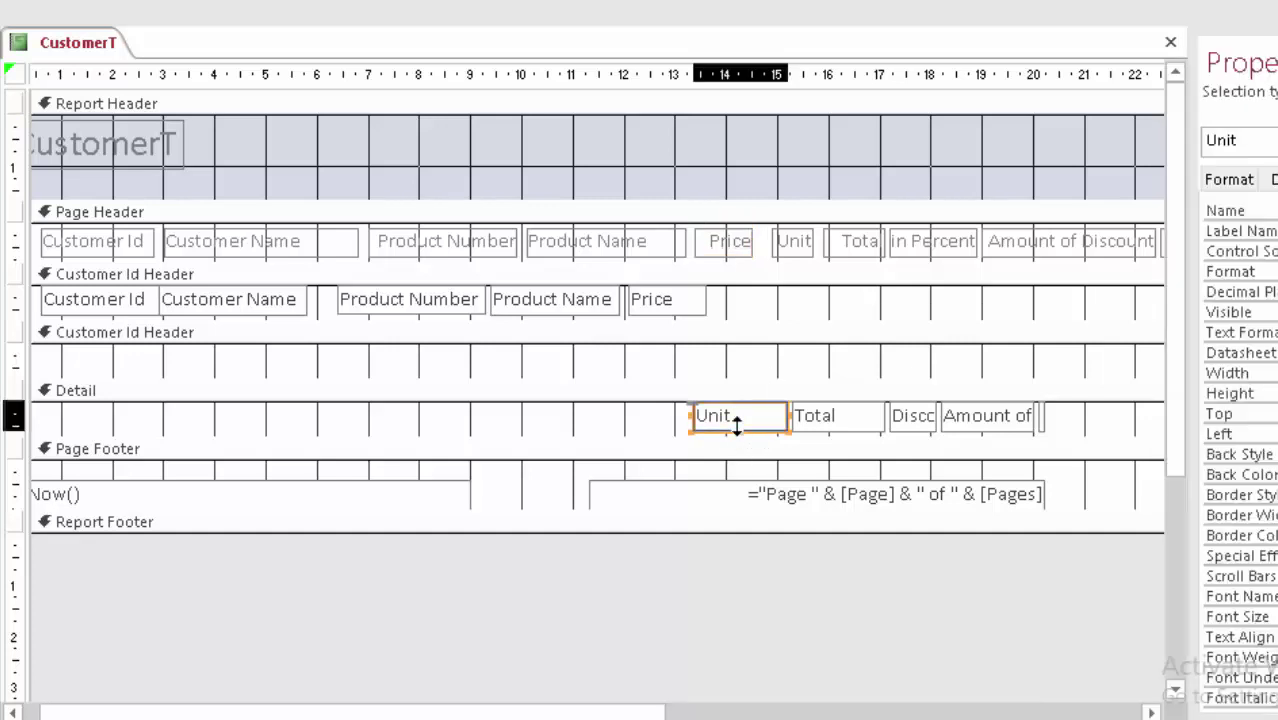
pyautogui.moveTo(762, 430); pyautogui.dragTo(778, 322)
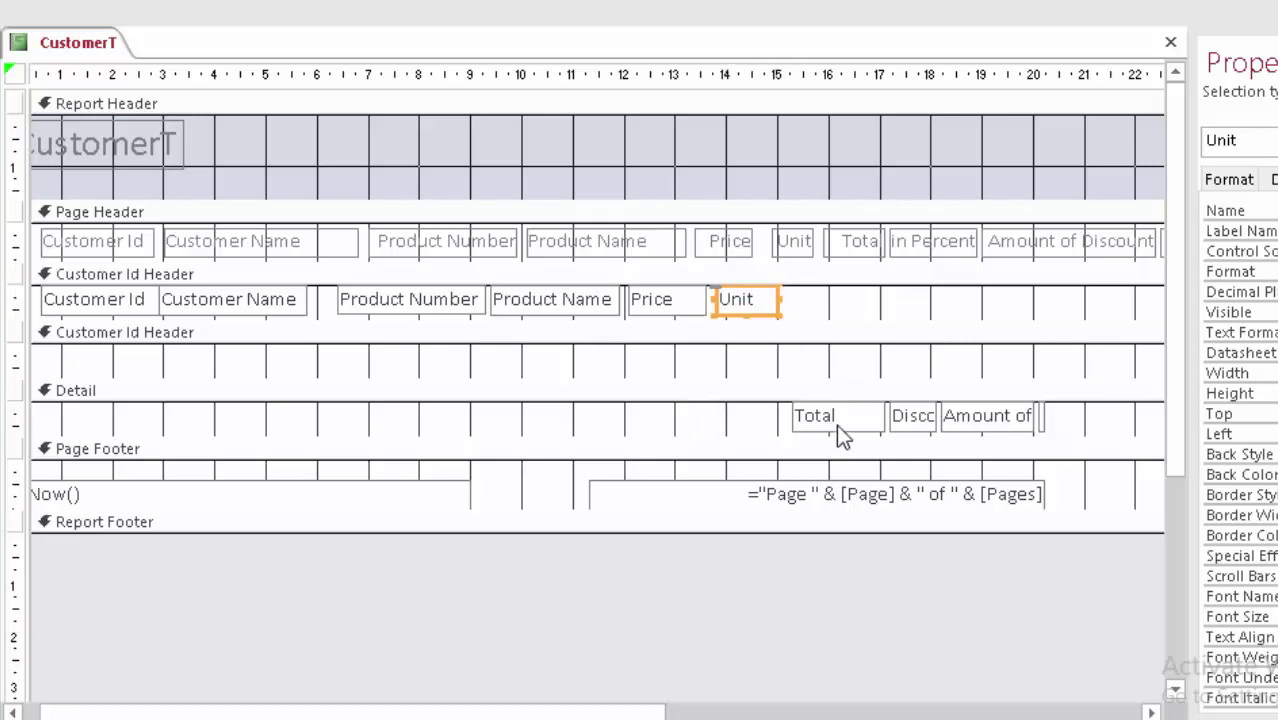
pyautogui.moveTo(840, 437)
pyautogui.mouseDown()
pyautogui.moveTo(834, 311)
pyautogui.moveTo(855, 313)
pyautogui.mouseUp()
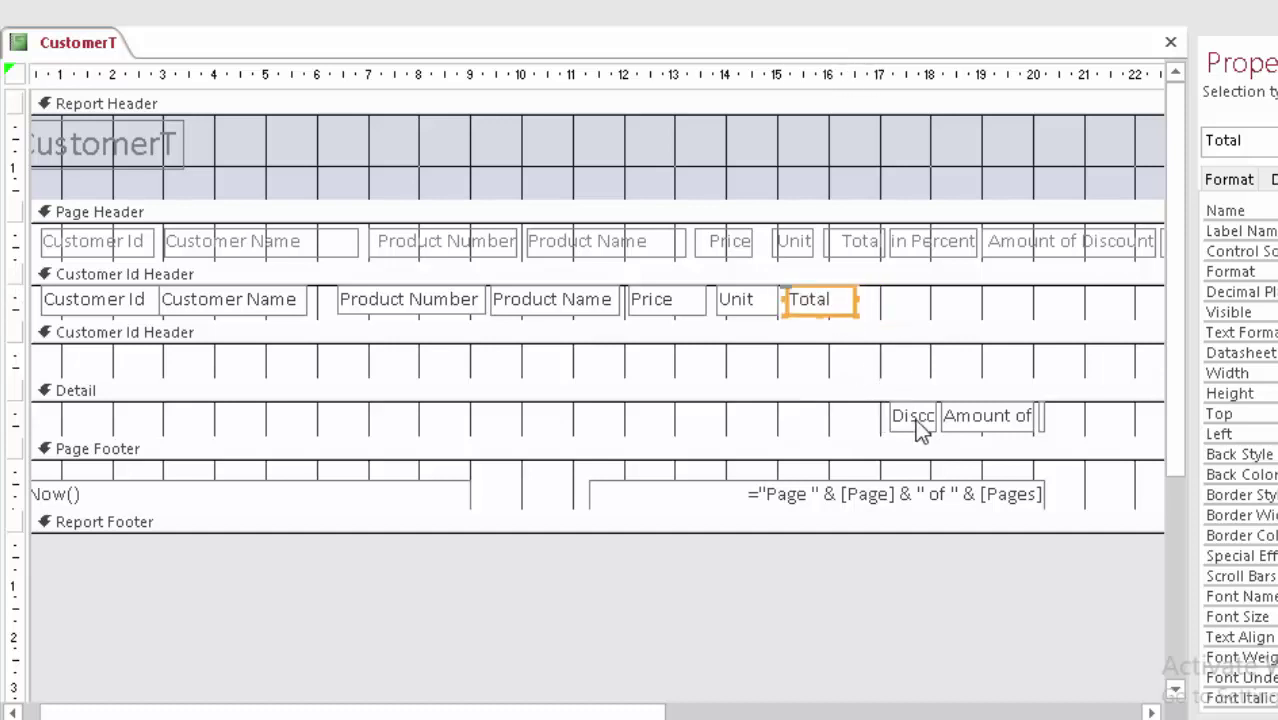
pyautogui.moveTo(914, 422)
pyautogui.mouseDown()
pyautogui.moveTo(900, 312)
pyautogui.moveTo(888, 311)
pyautogui.moveTo(965, 309)
pyautogui.mouseUp()
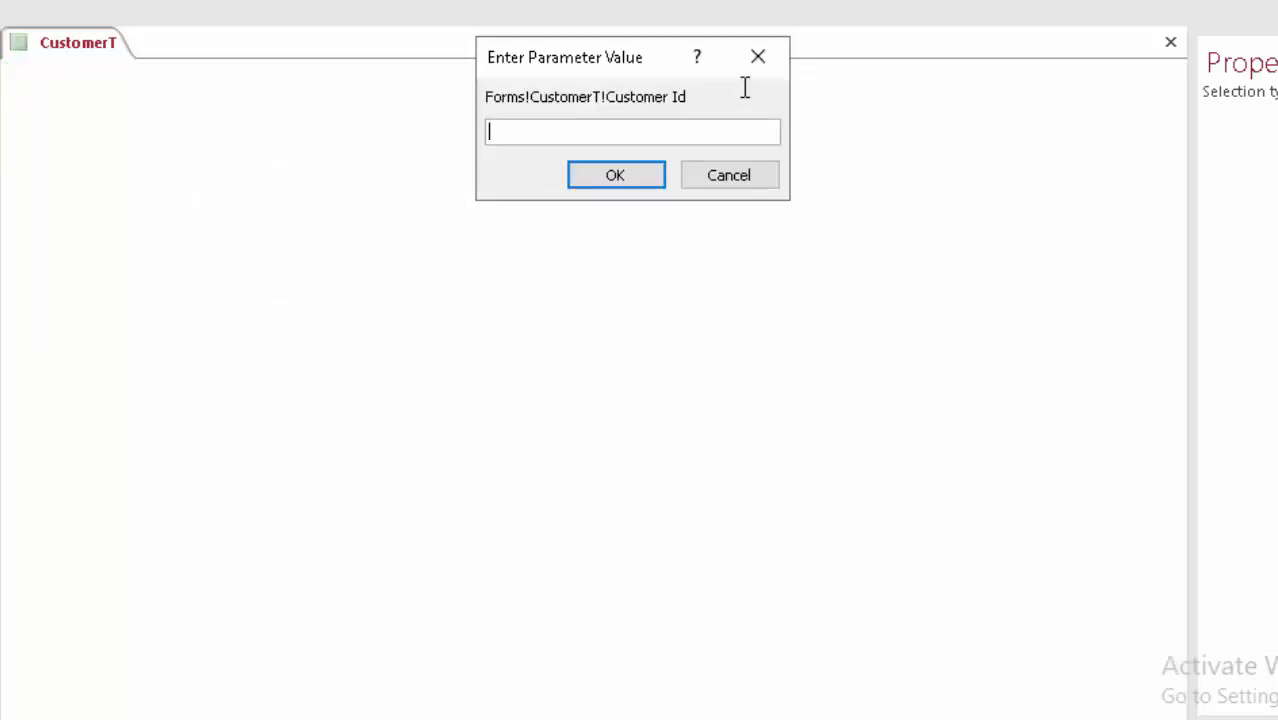
# Dismiss the parameter prompt, advance the form to customer 2 and open the CustomerT report.
pyautogui.click(758, 56)
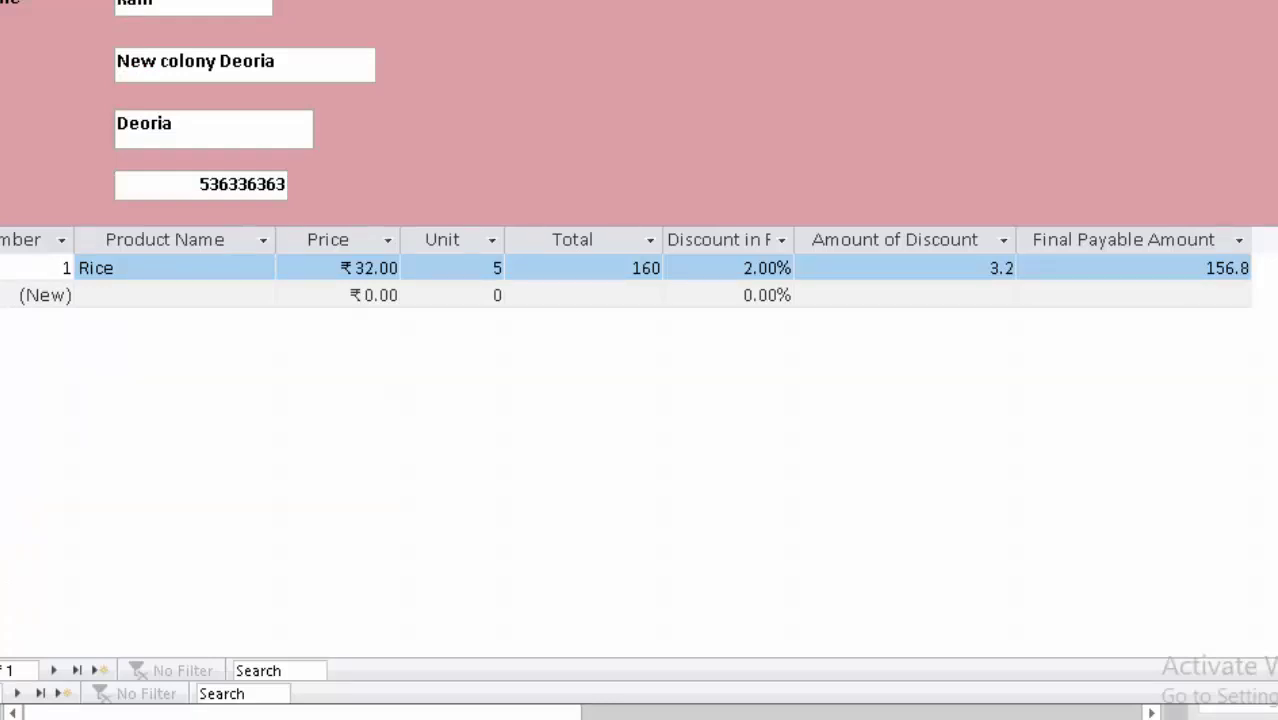
pyautogui.press('pagedown')
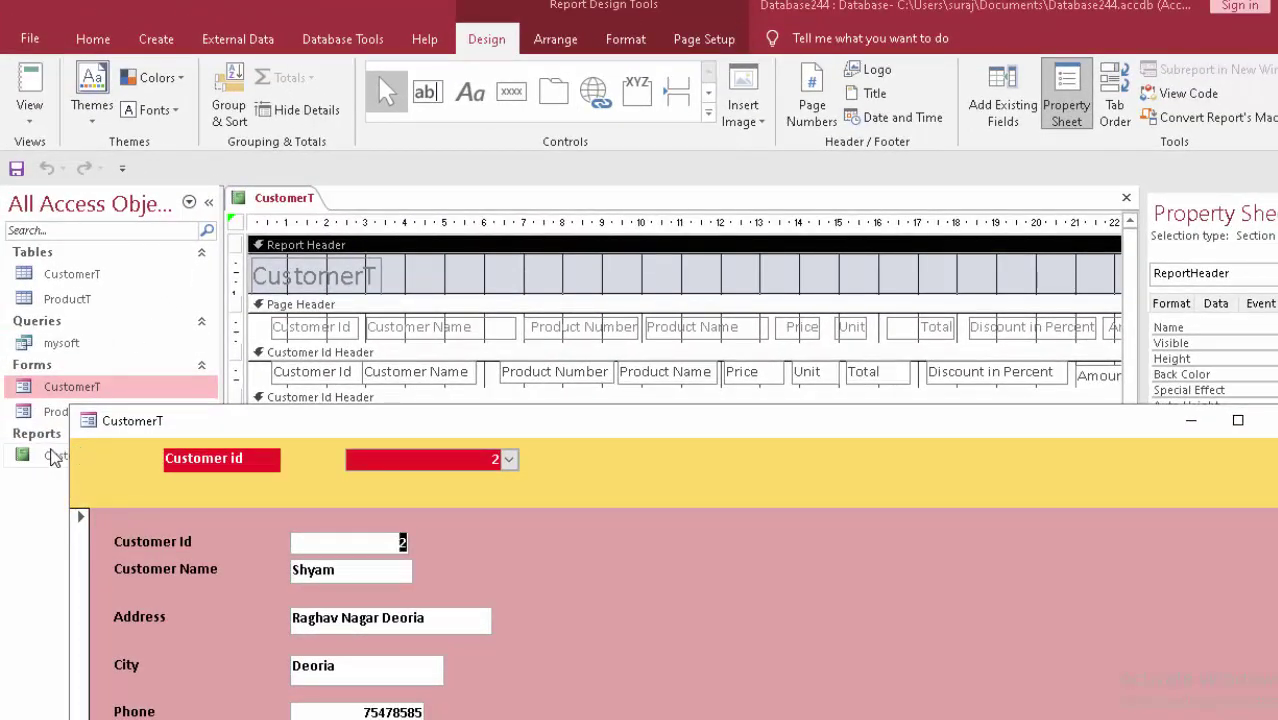
pyautogui.doubleClick(50, 455)
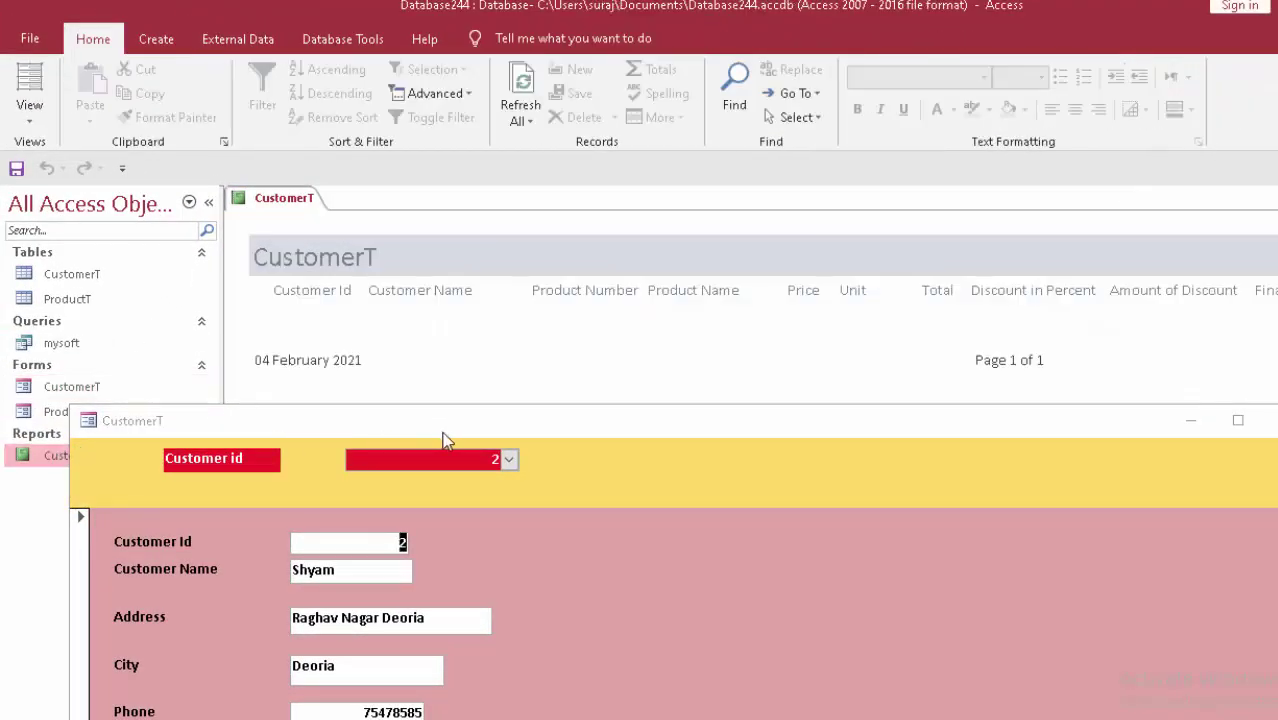
# Shift the form window to inspect the report's empty output, then close the CustomerT form.
pyautogui.moveTo(443, 433); pyautogui.dragTo(469, 536)
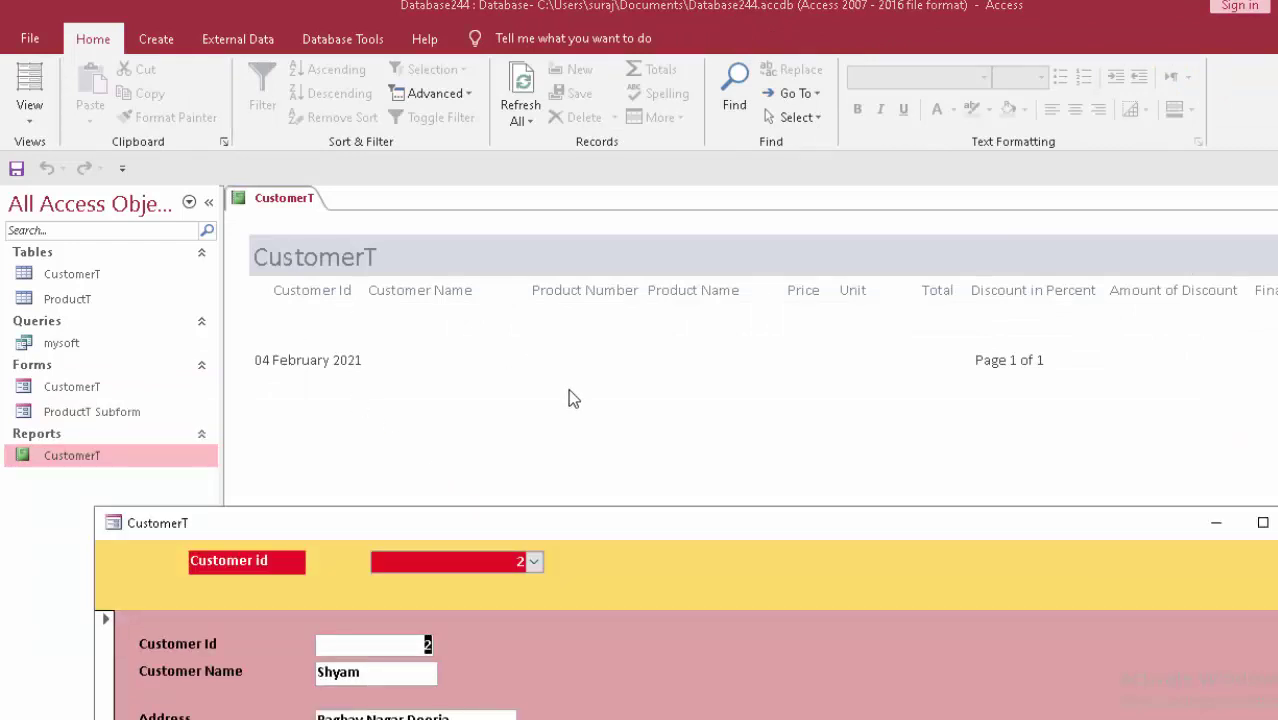
pyautogui.moveTo(575, 532); pyautogui.dragTo(572, 450)
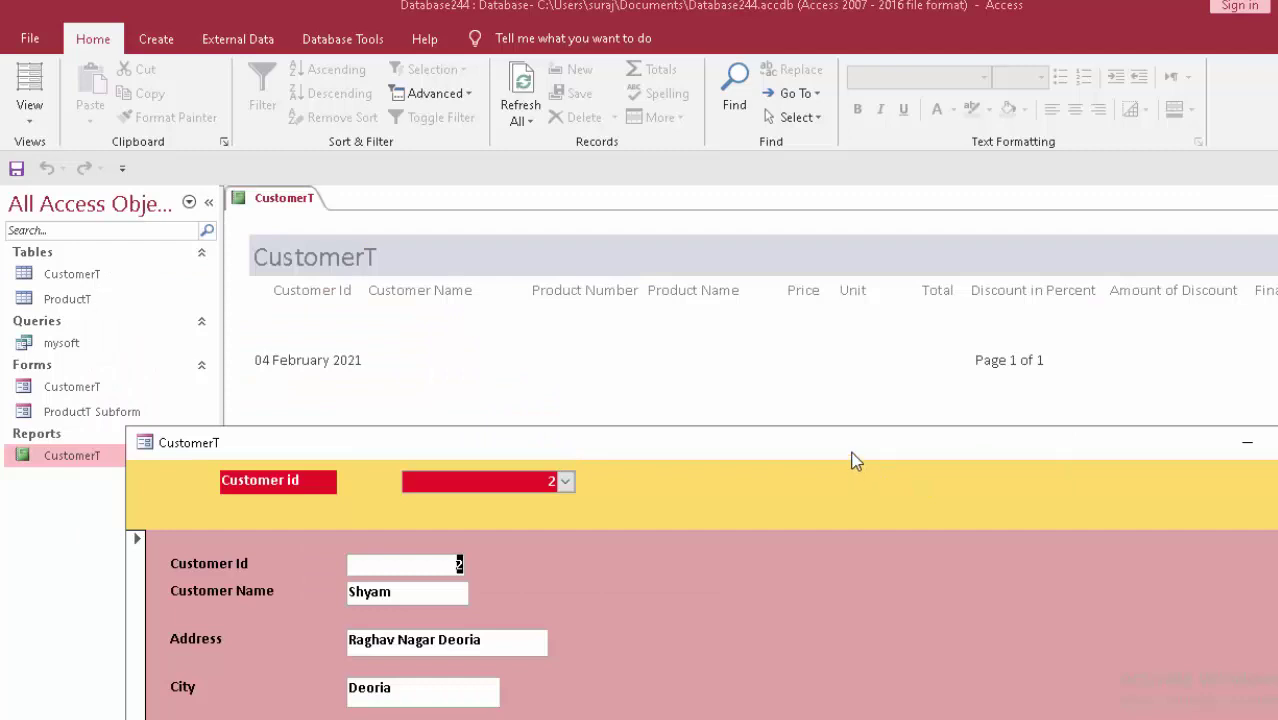
pyautogui.moveTo(855, 455); pyautogui.dragTo(795, 222)
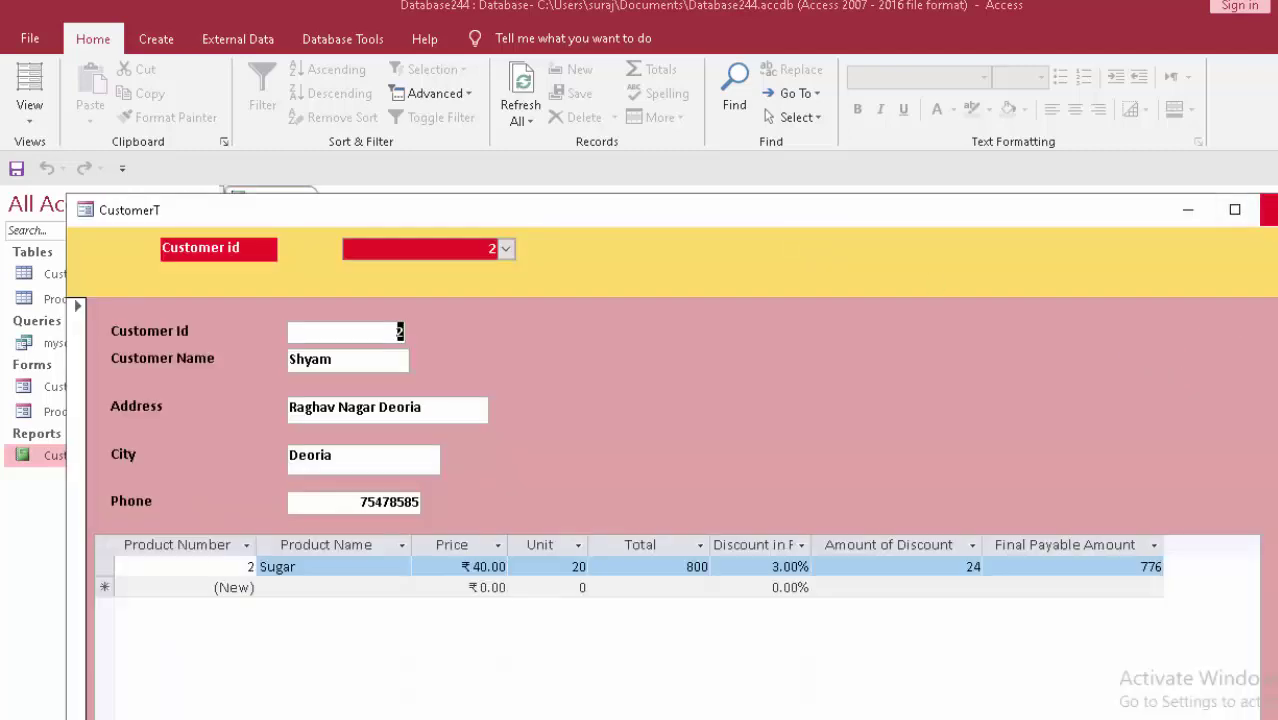
pyautogui.click(1268, 210)
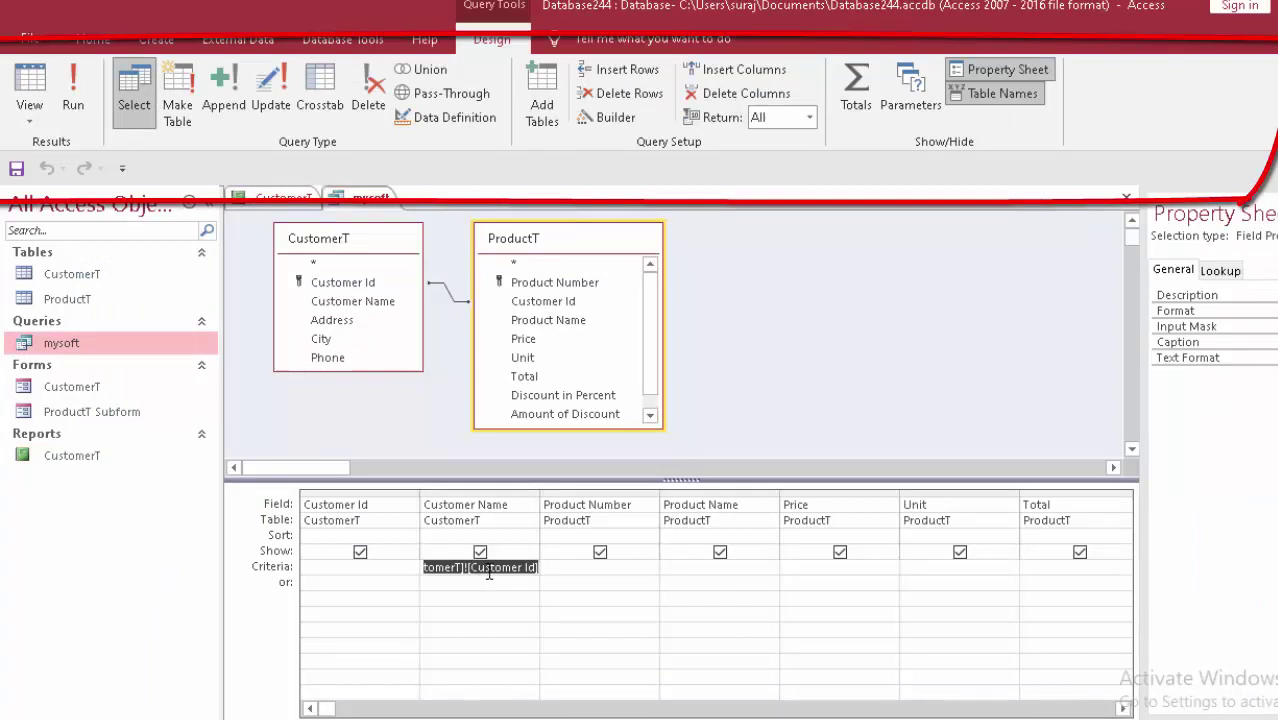
# Move the [Forms]![CustomerT]![Customer Id] criterion from Customer Name to Customer Id and close mysoft.
pyautogui.rightClick(489, 573)
pyautogui.click(556, 434)
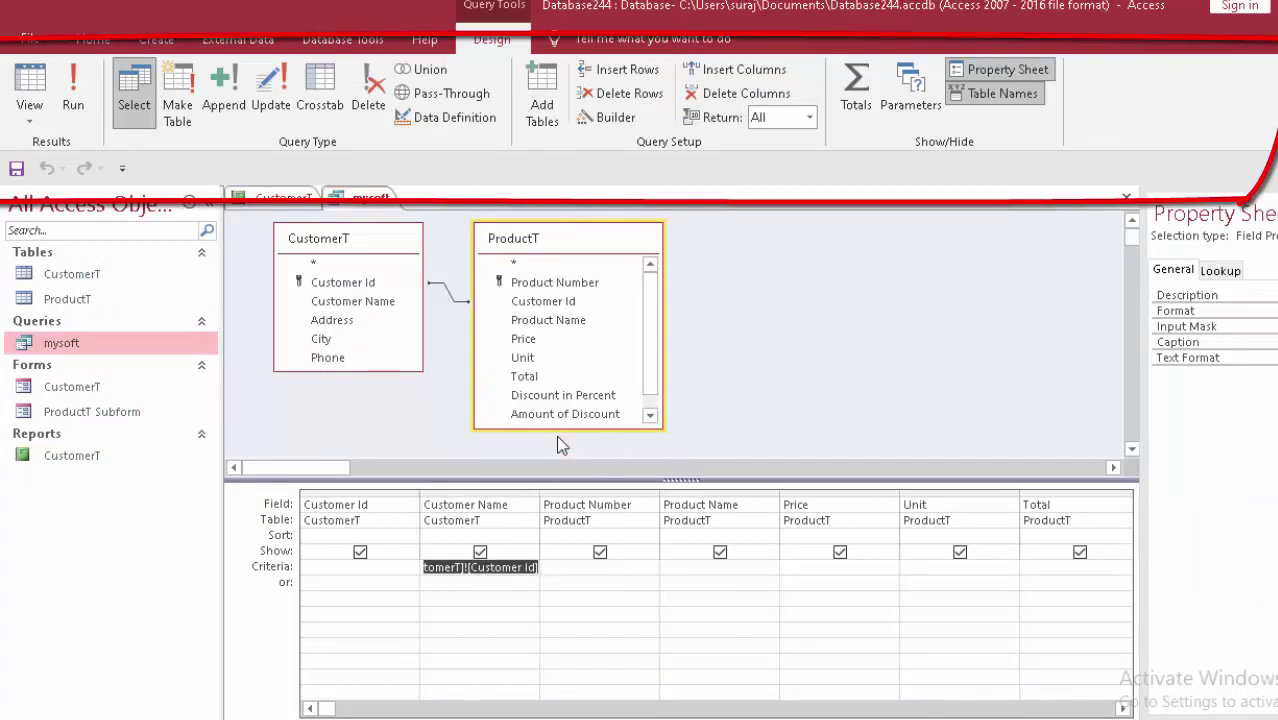
pyautogui.click(329, 565)
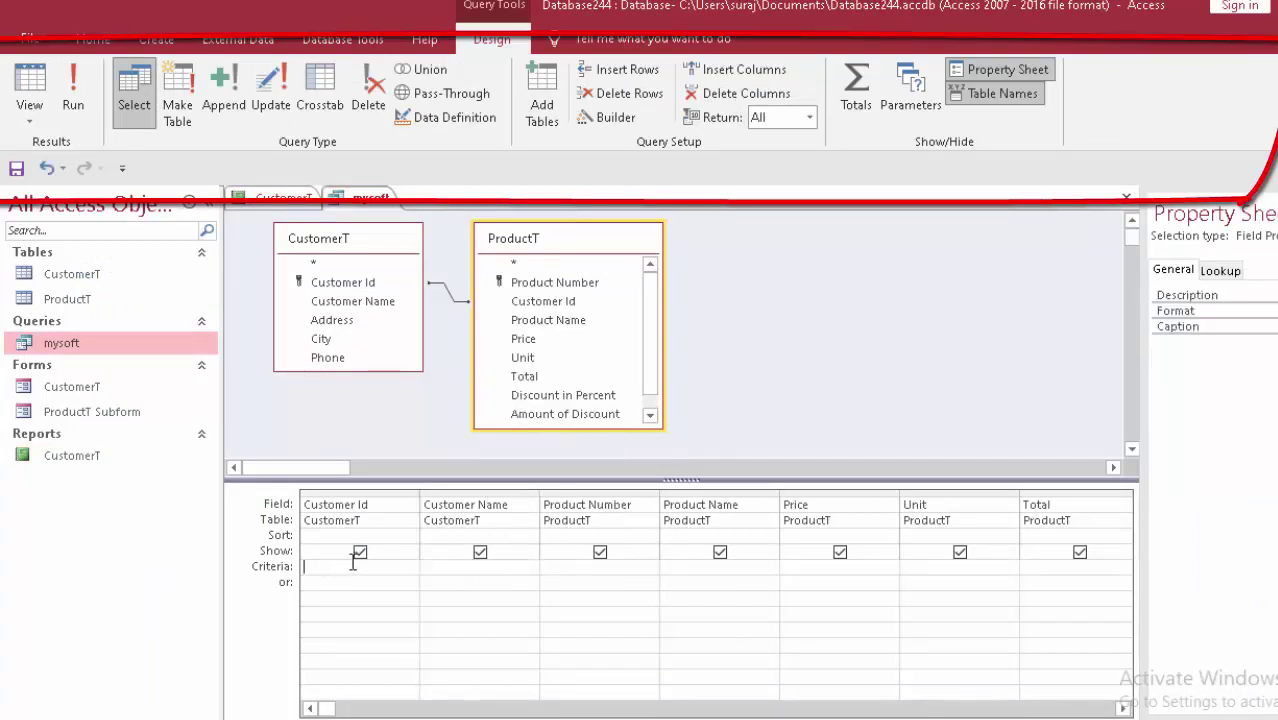
pyautogui.write('[Forms]![CustomerT]![Customer Id]')
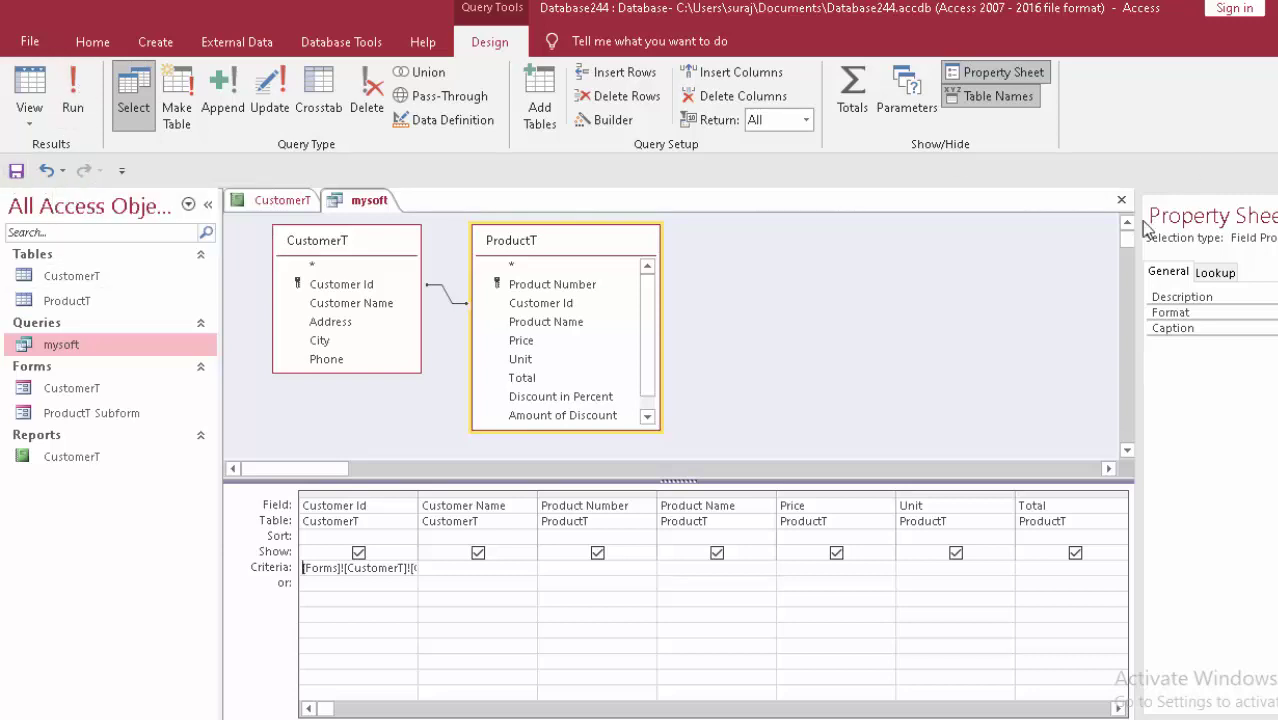
pyautogui.click(1121, 200)
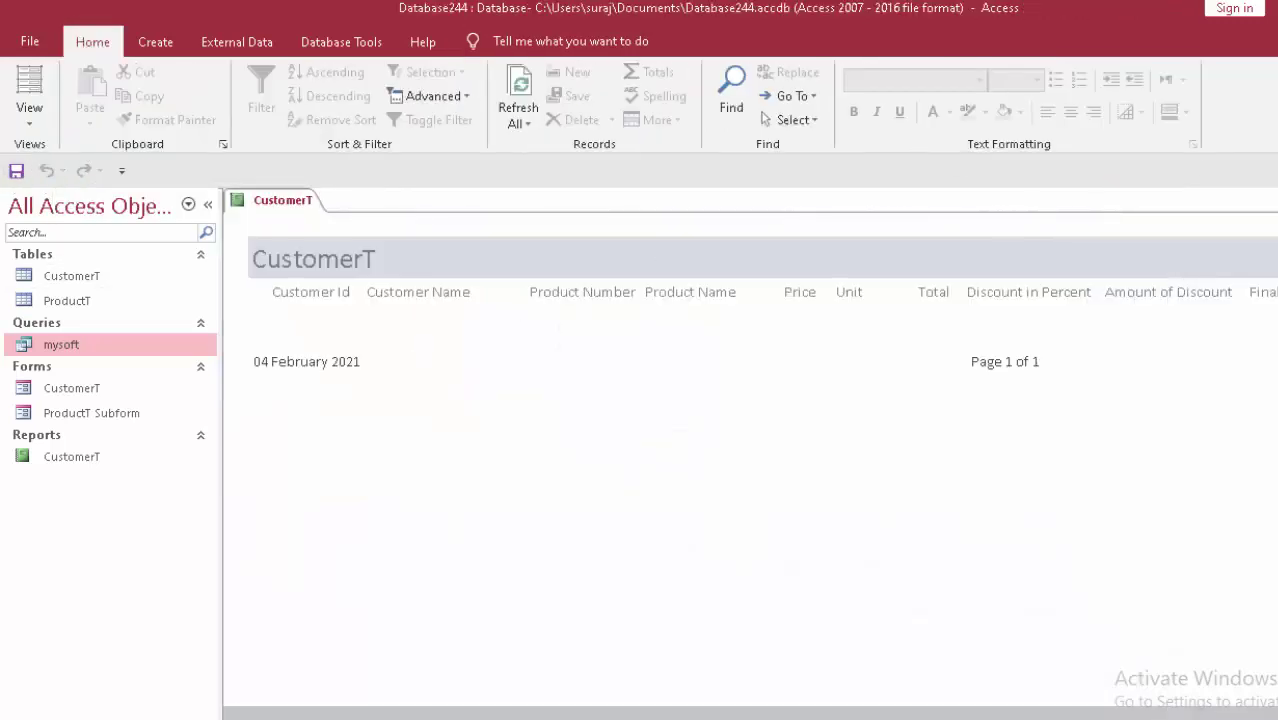
# Close the report, open the CustomerT form and choose customer 3 in the Customer id box.
pyautogui.hotkey('ctrl', 'F4')
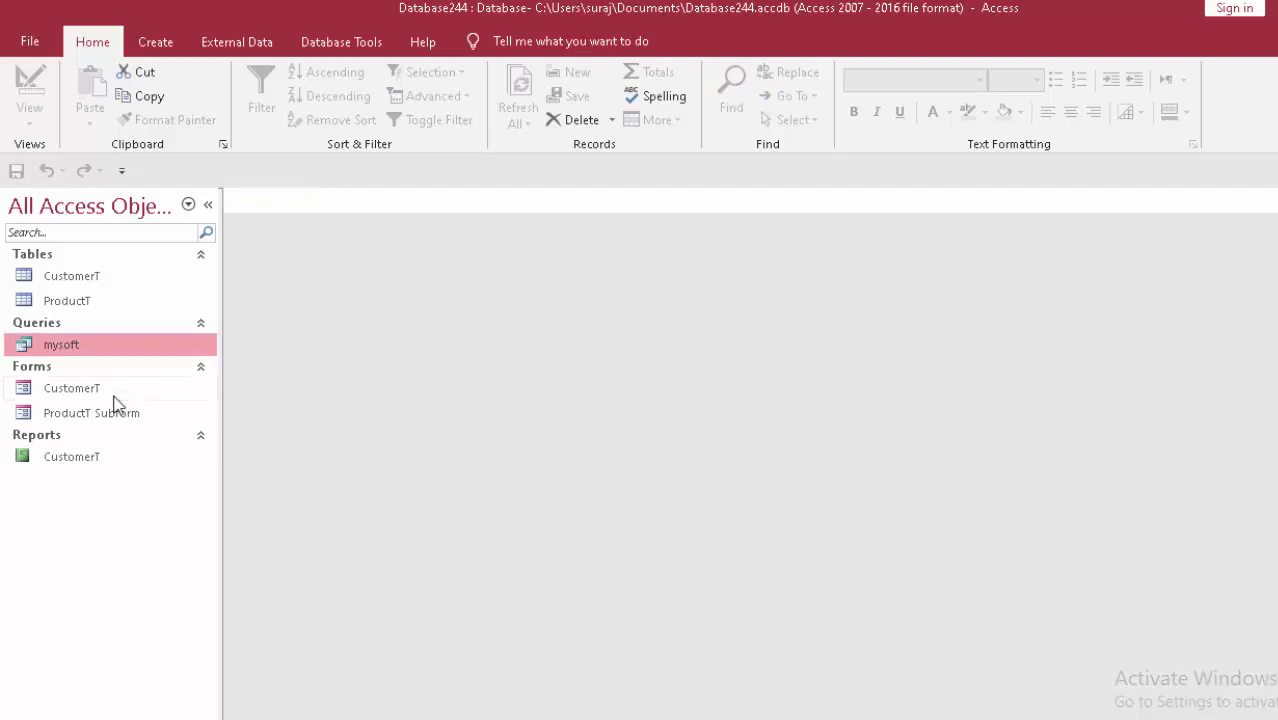
pyautogui.doubleClick(113, 397)
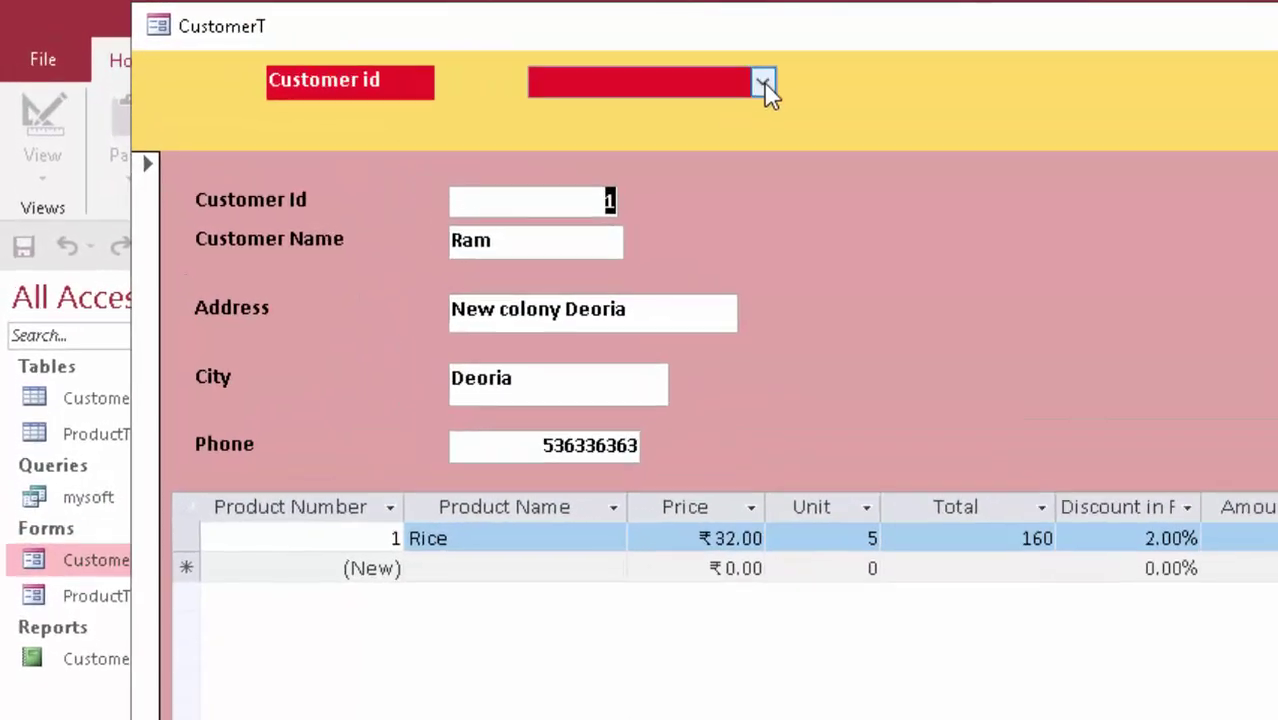
pyautogui.click(528, 57)
pyautogui.click(759, 198)
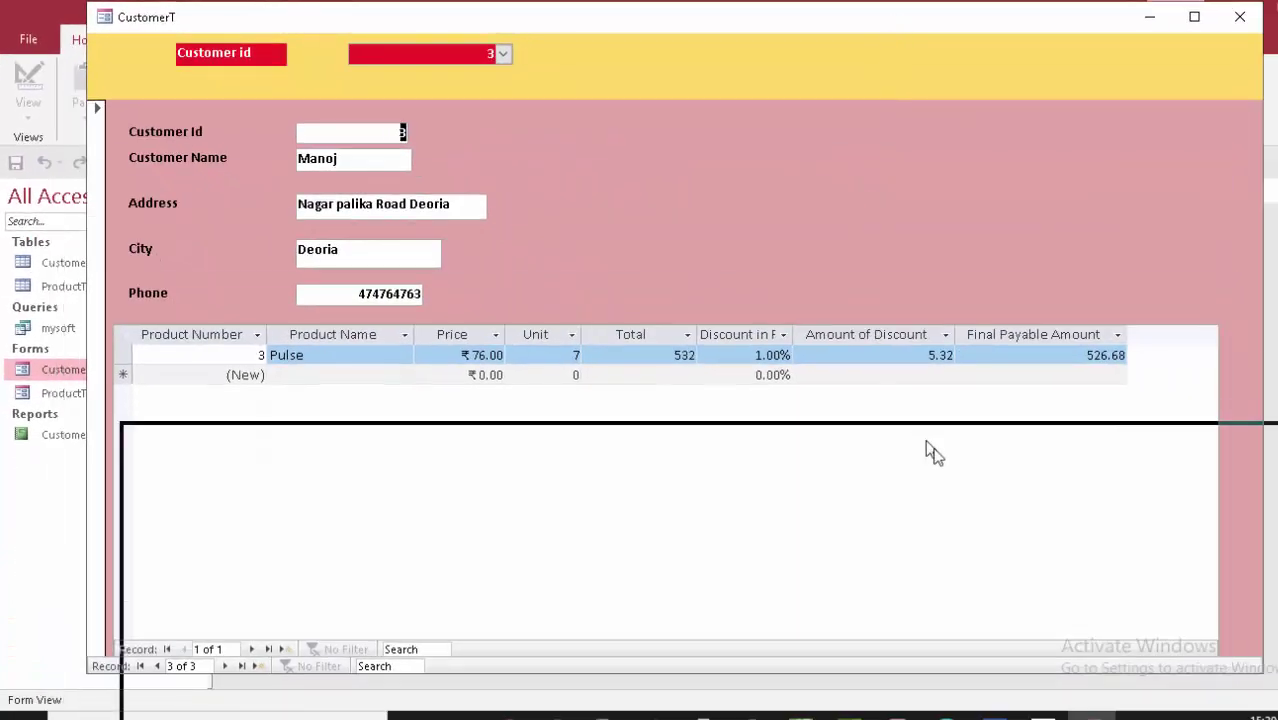
# Open the CustomerT report, now listing only customer 3's Pulse order.
pyautogui.moveTo(894, 25); pyautogui.dragTo(968, 497)
pyautogui.click(94, 436)
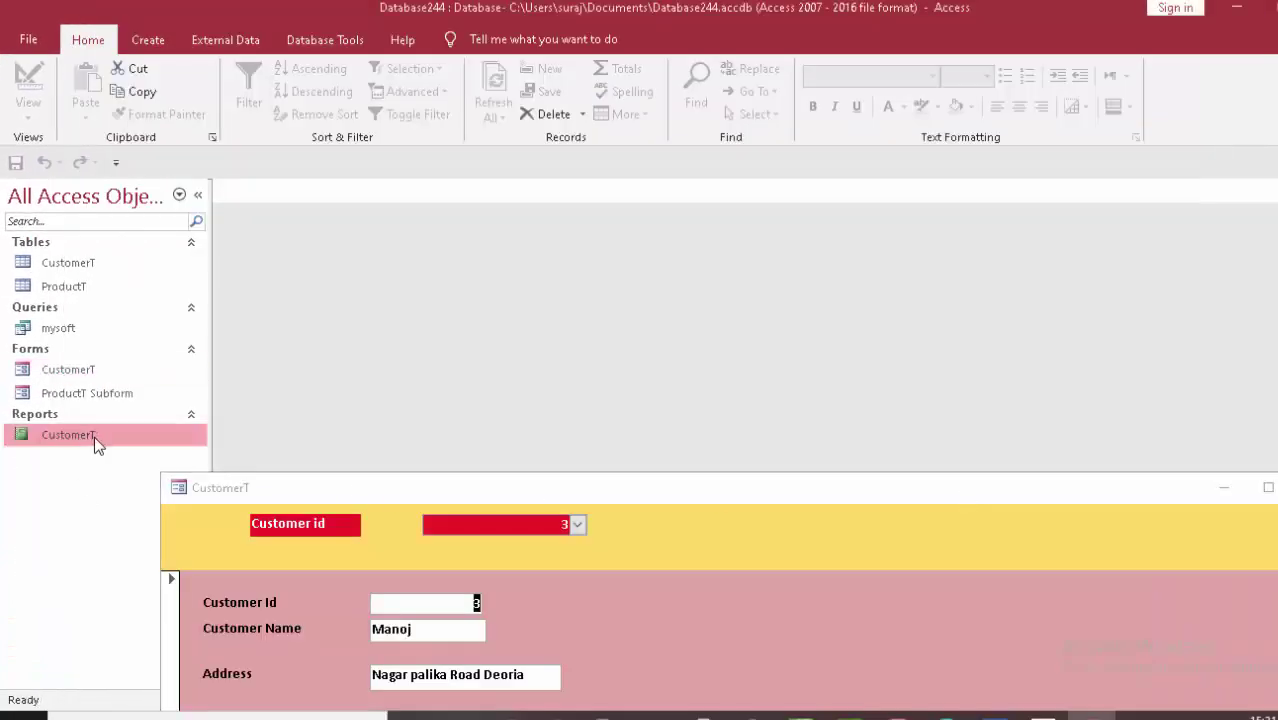
pyautogui.doubleClick(95, 436)
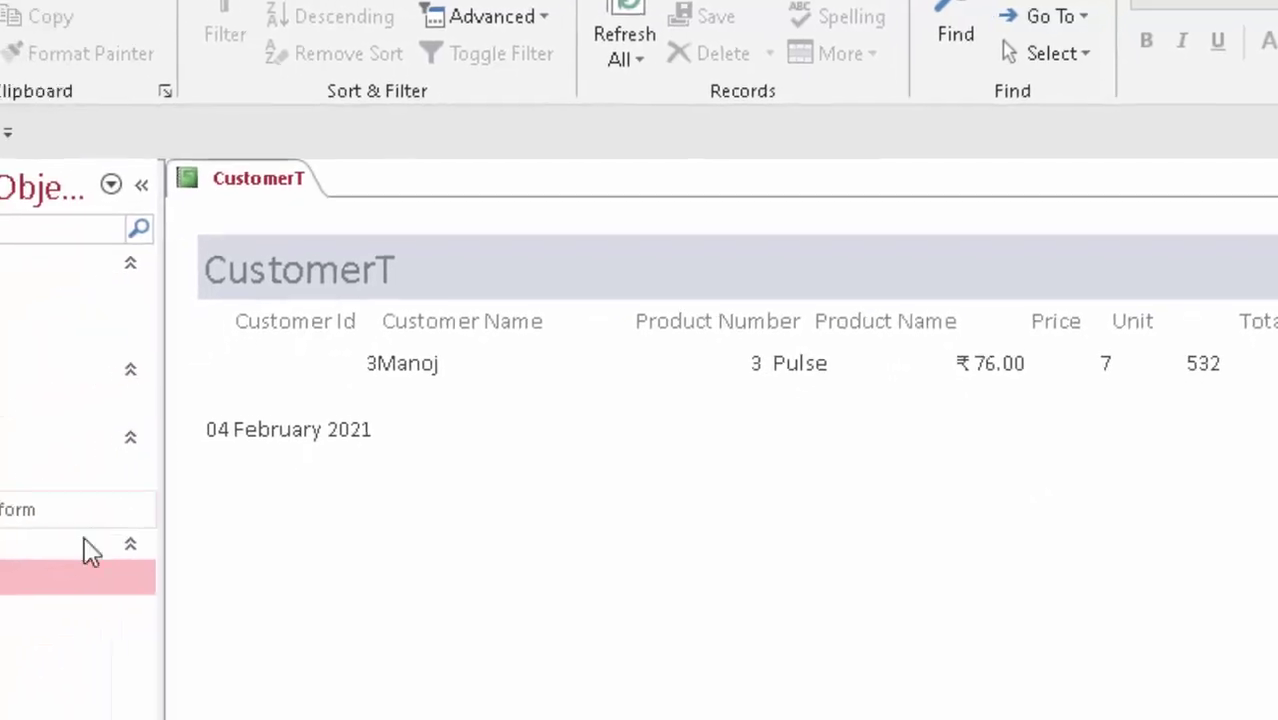
# In Design view, narrow the Customer Name heading and resize the Customer Id field, then view the report.
pyautogui.rightClick(217, 502)
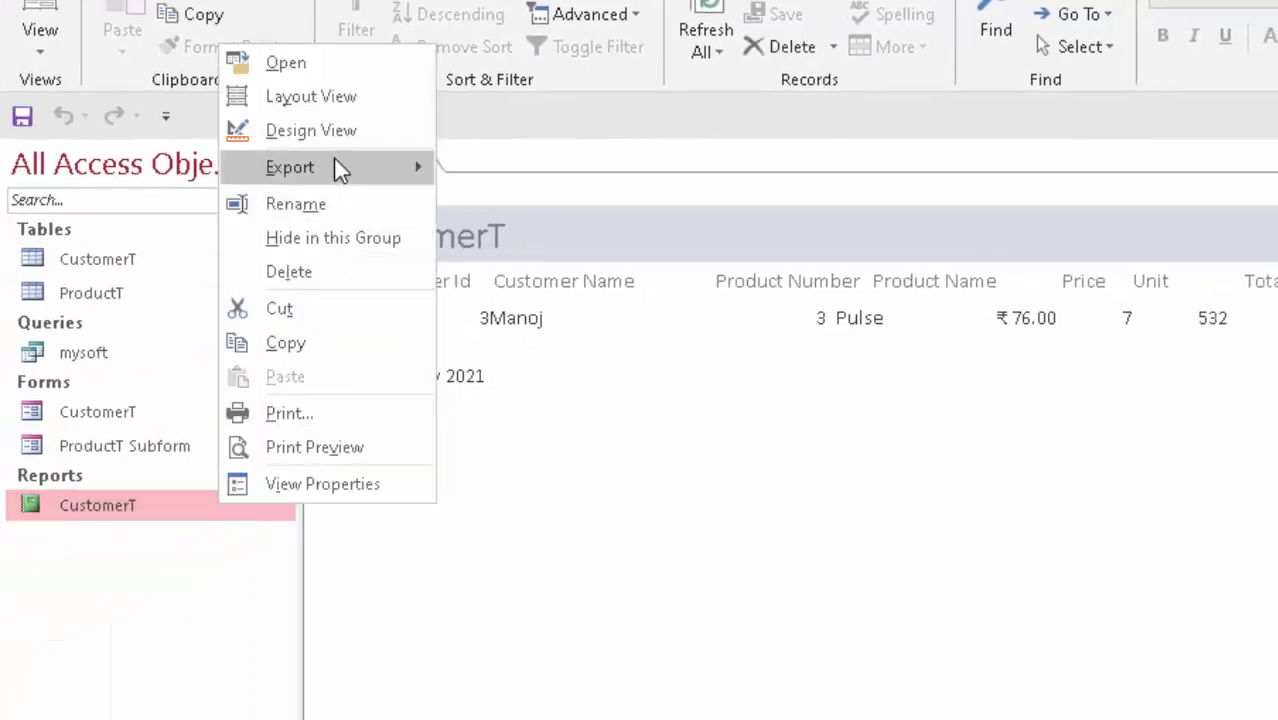
pyautogui.click(318, 130)
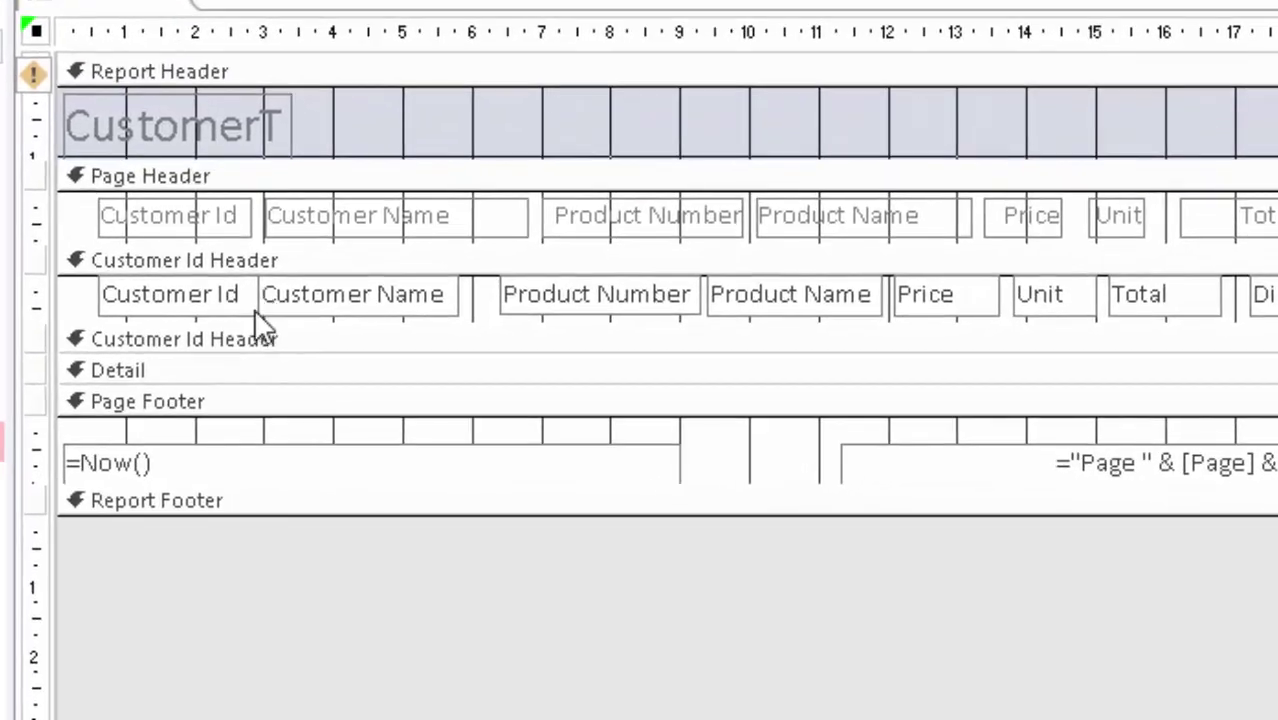
pyautogui.click(247, 222)
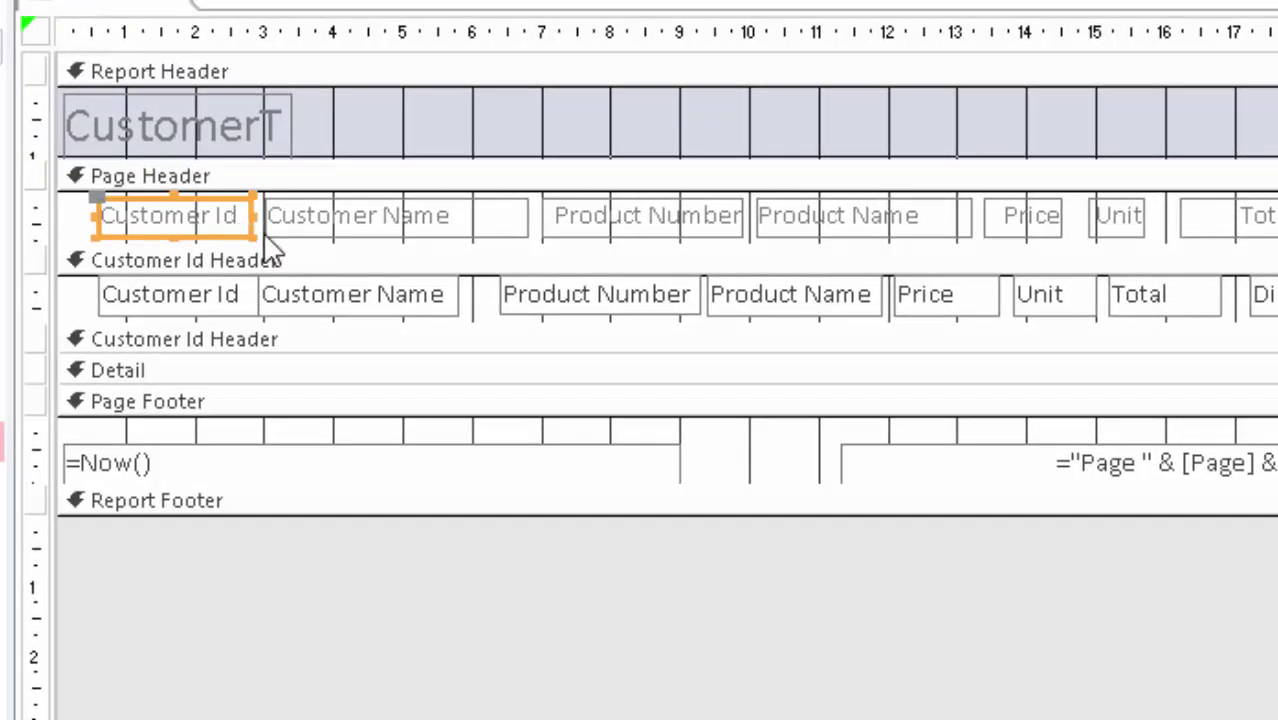
pyautogui.click(286, 220)
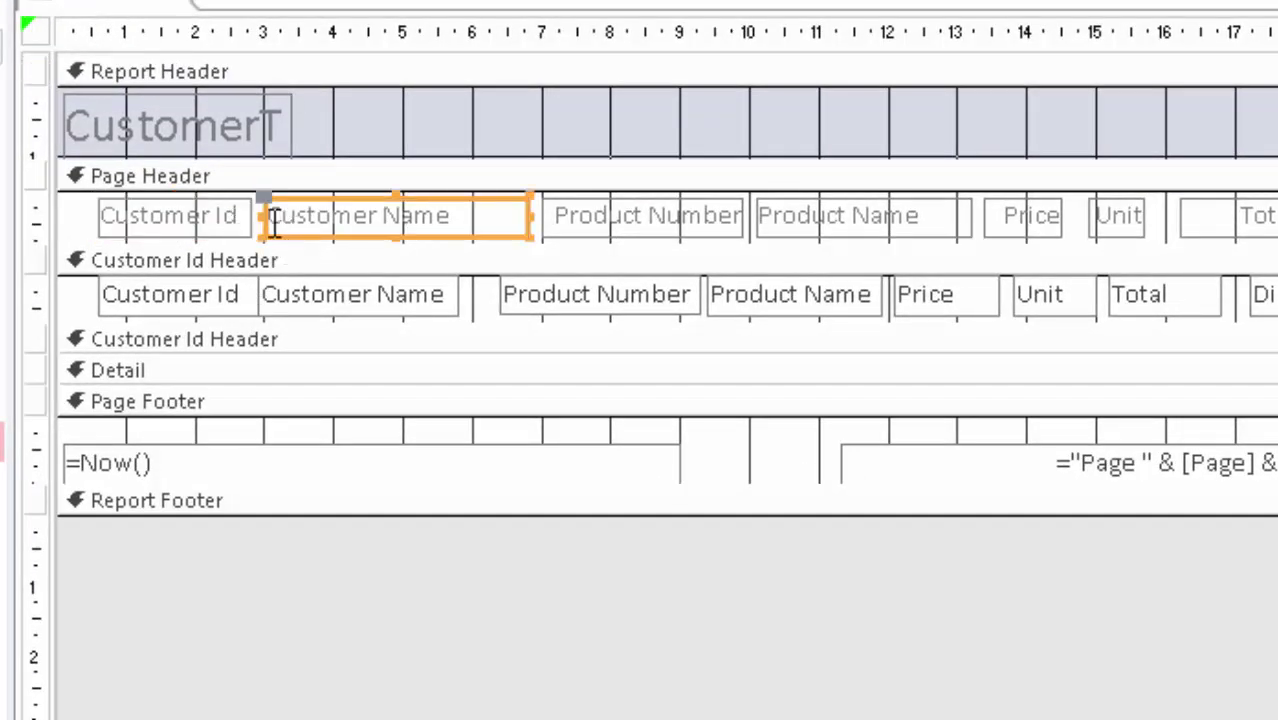
pyautogui.moveTo(262, 214); pyautogui.dragTo(273, 214)
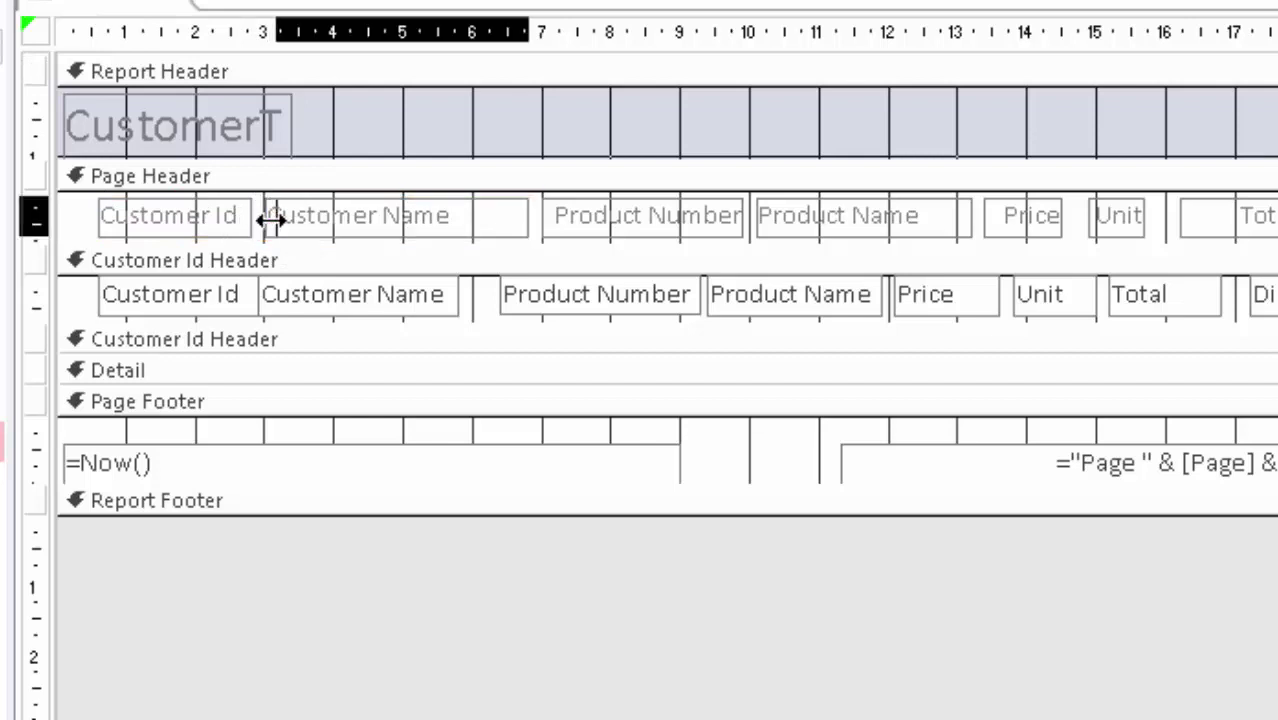
pyautogui.click(278, 307)
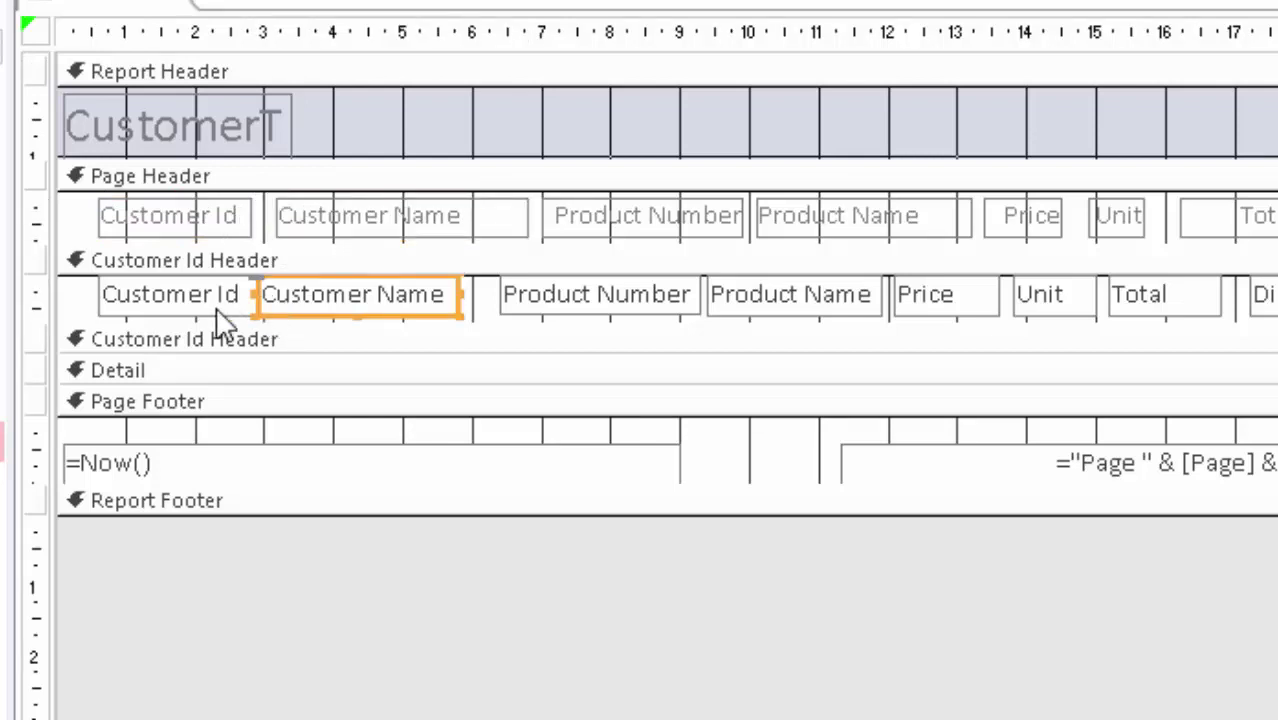
pyautogui.click(116, 310)
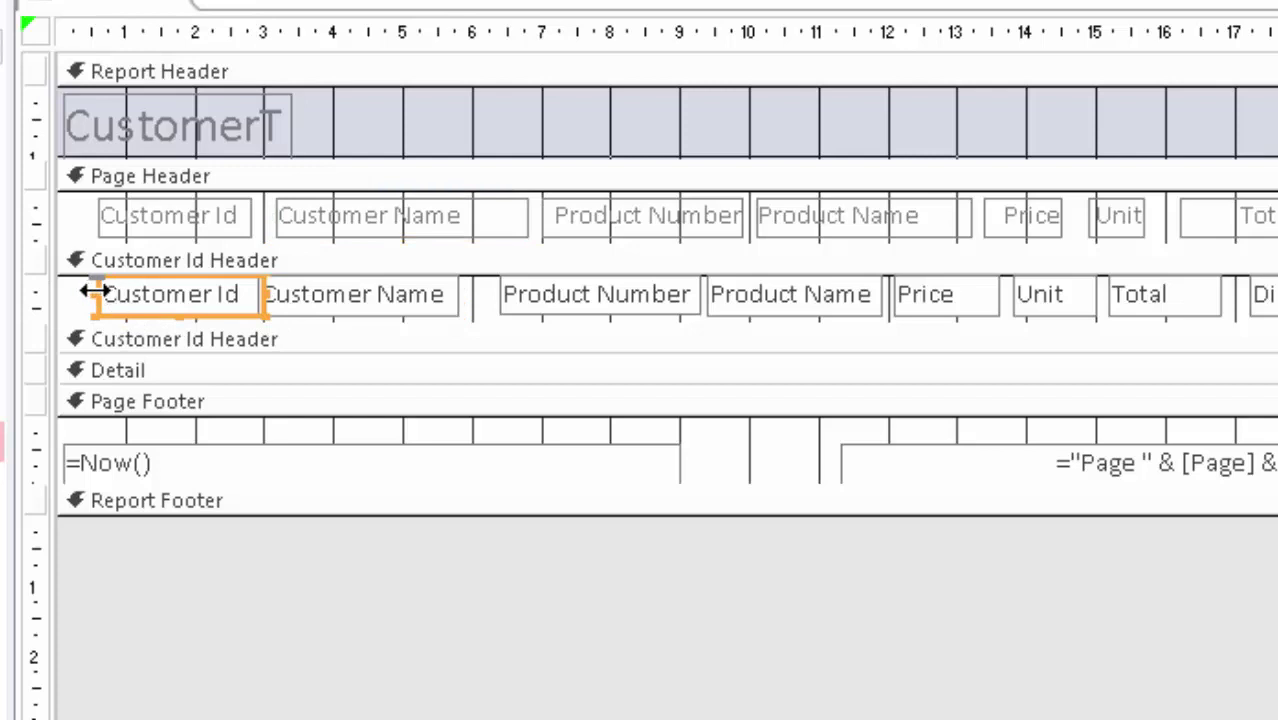
pyautogui.moveTo(94, 290); pyautogui.dragTo(80, 292)
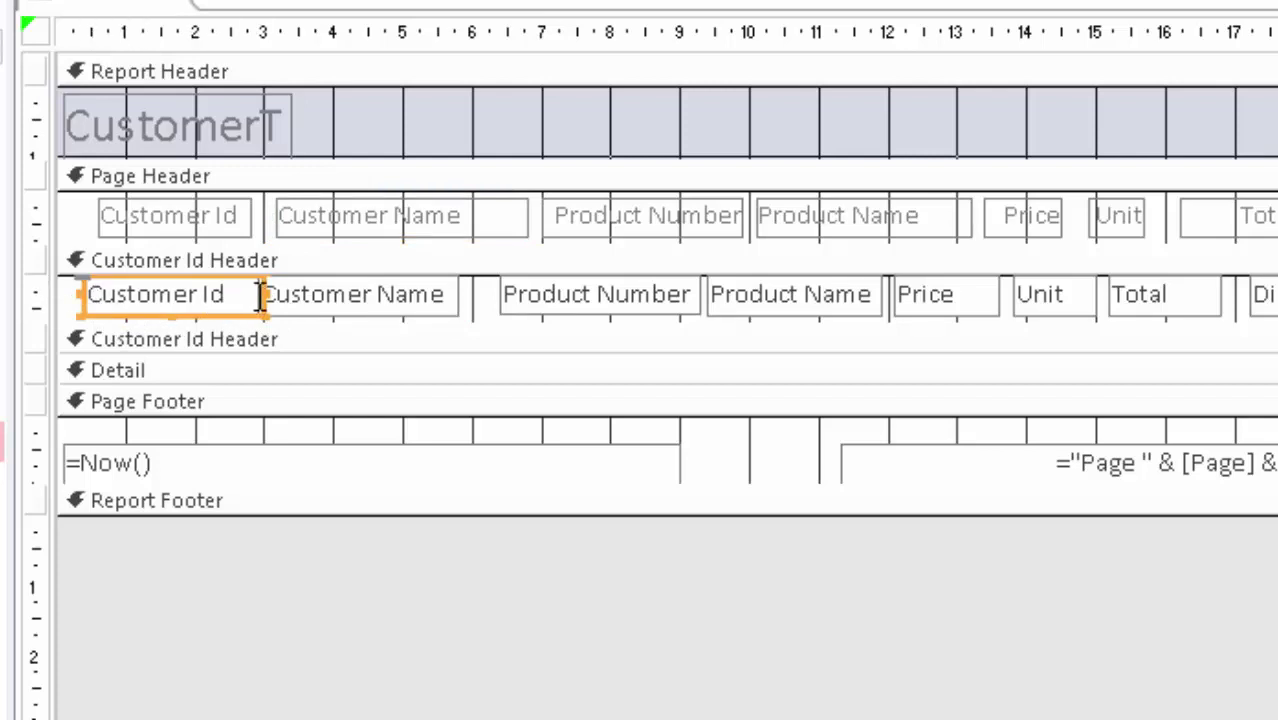
pyautogui.moveTo(262, 295); pyautogui.dragTo(240, 296)
pyautogui.click(274, 311)
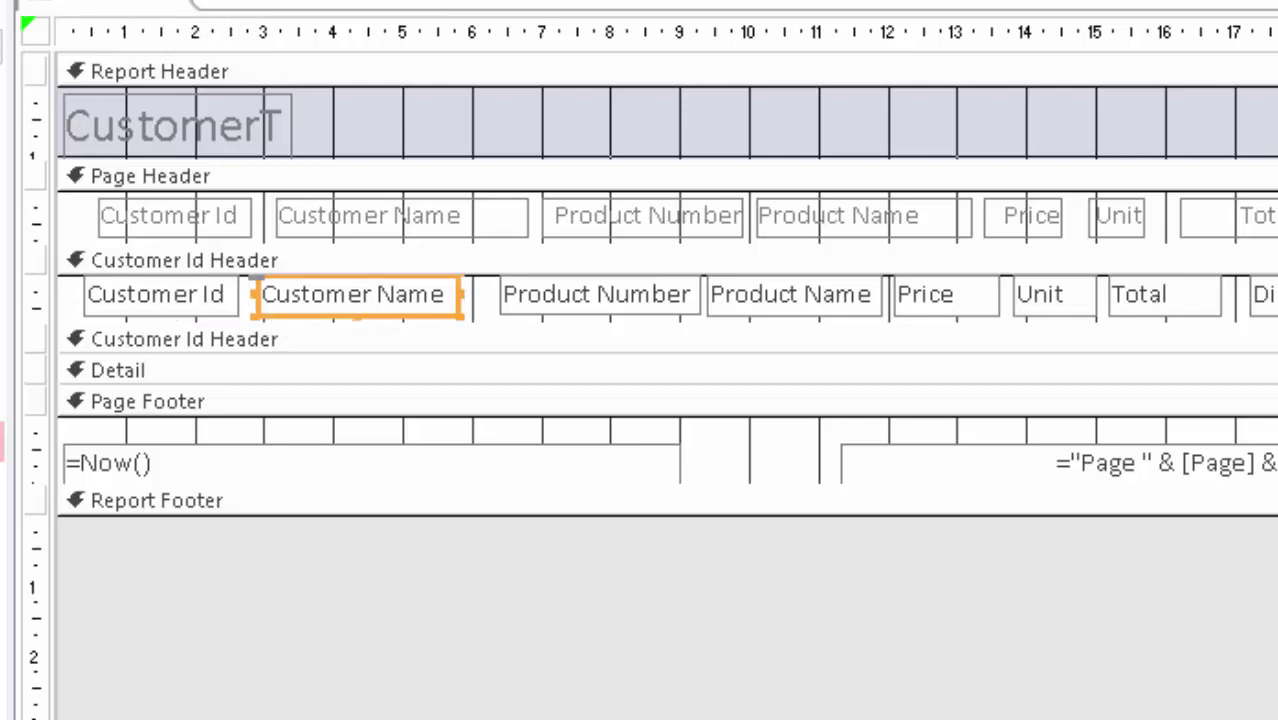
pyautogui.press('F5')
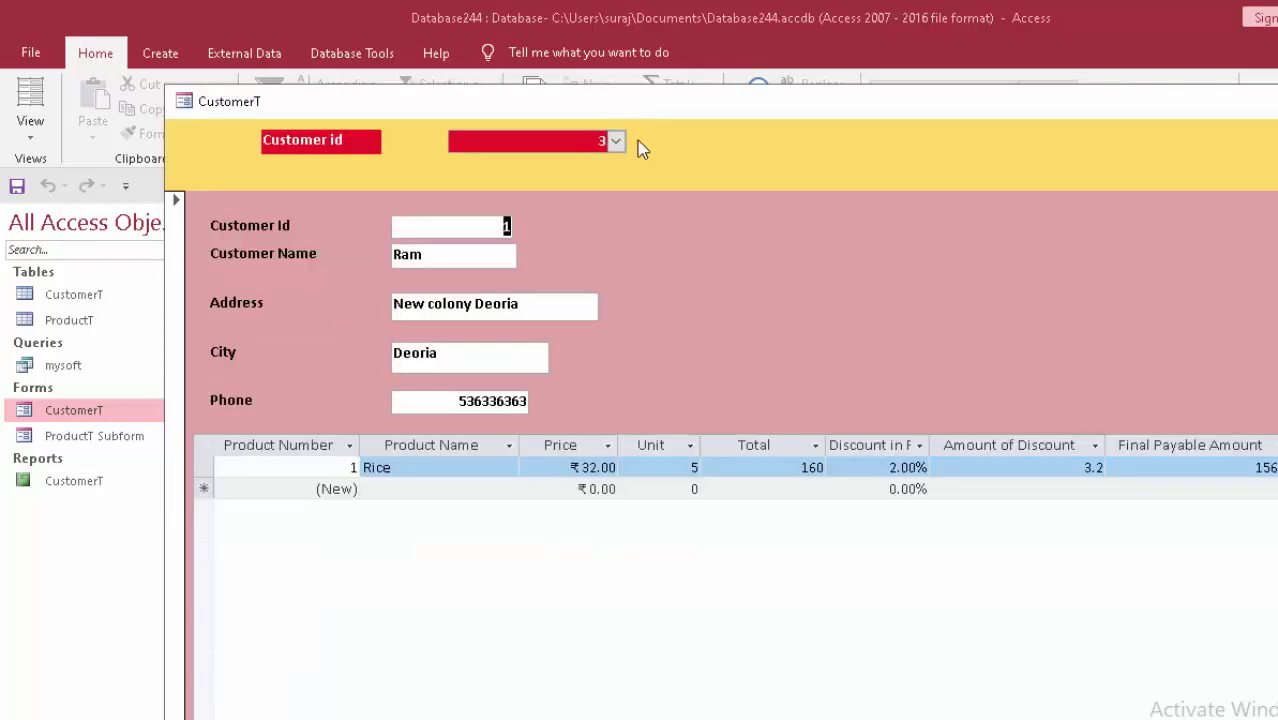
# Choose customer 1 on the form and refresh the report.
pyautogui.click(615, 143)
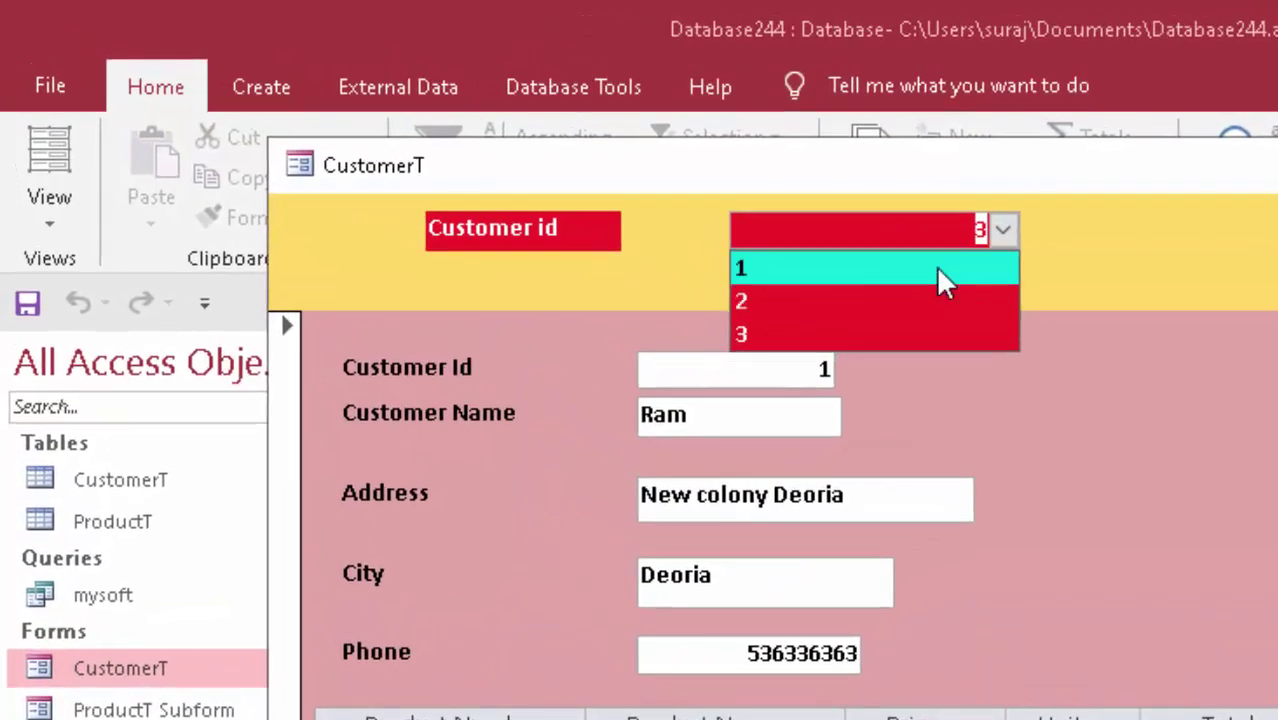
pyautogui.click(580, 166)
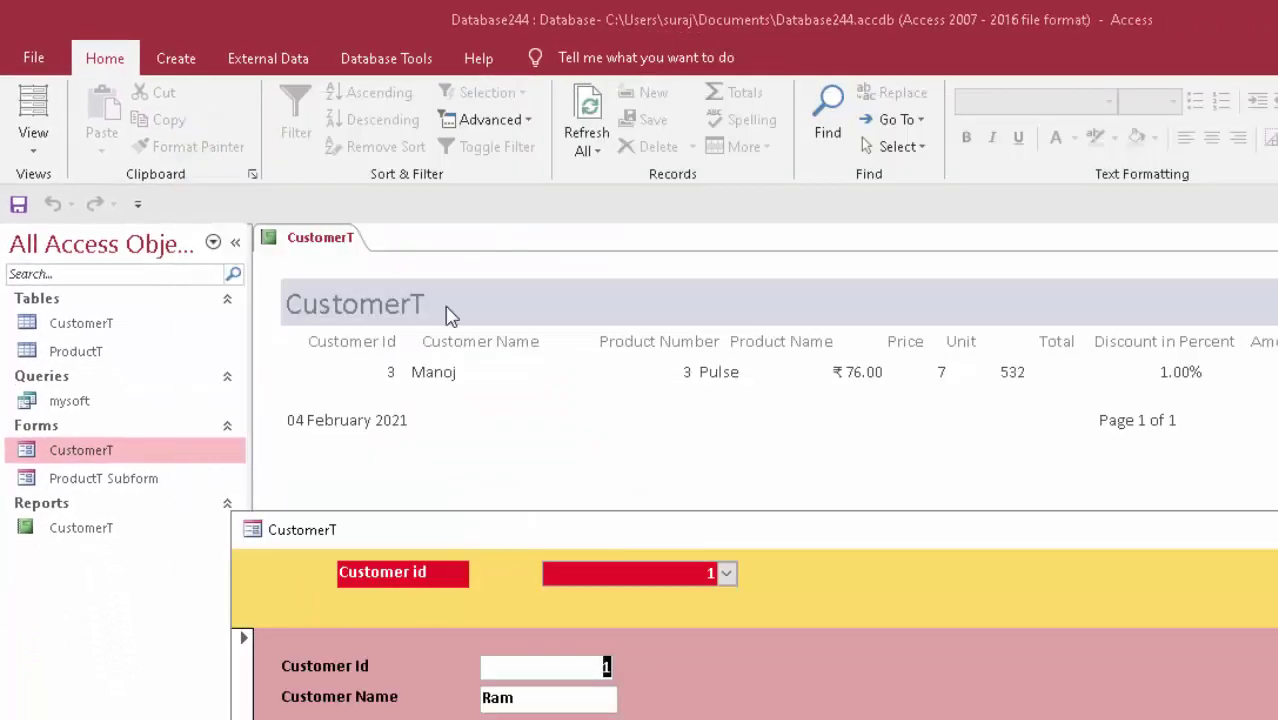
pyautogui.click(586, 118)
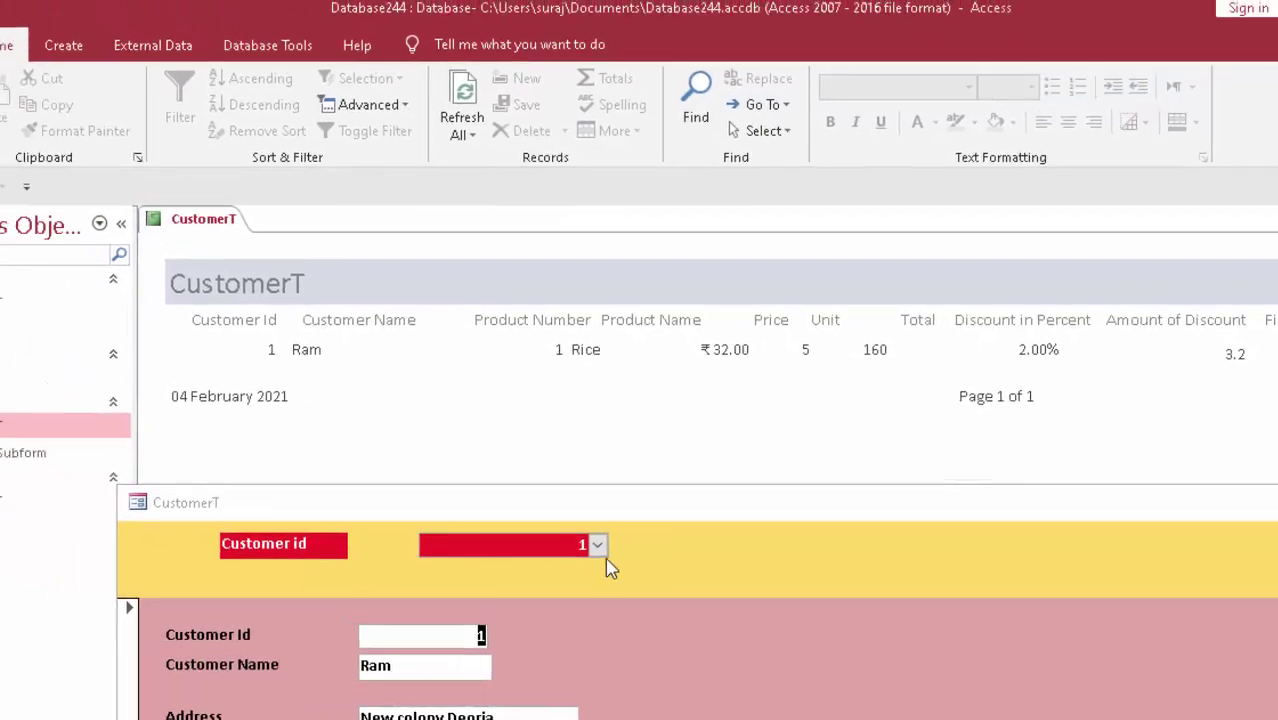
# Choose customer 2 on the form and refresh, showing the Sugar order at ₹40.00.
pyautogui.click(591, 551)
pyautogui.click(598, 547)
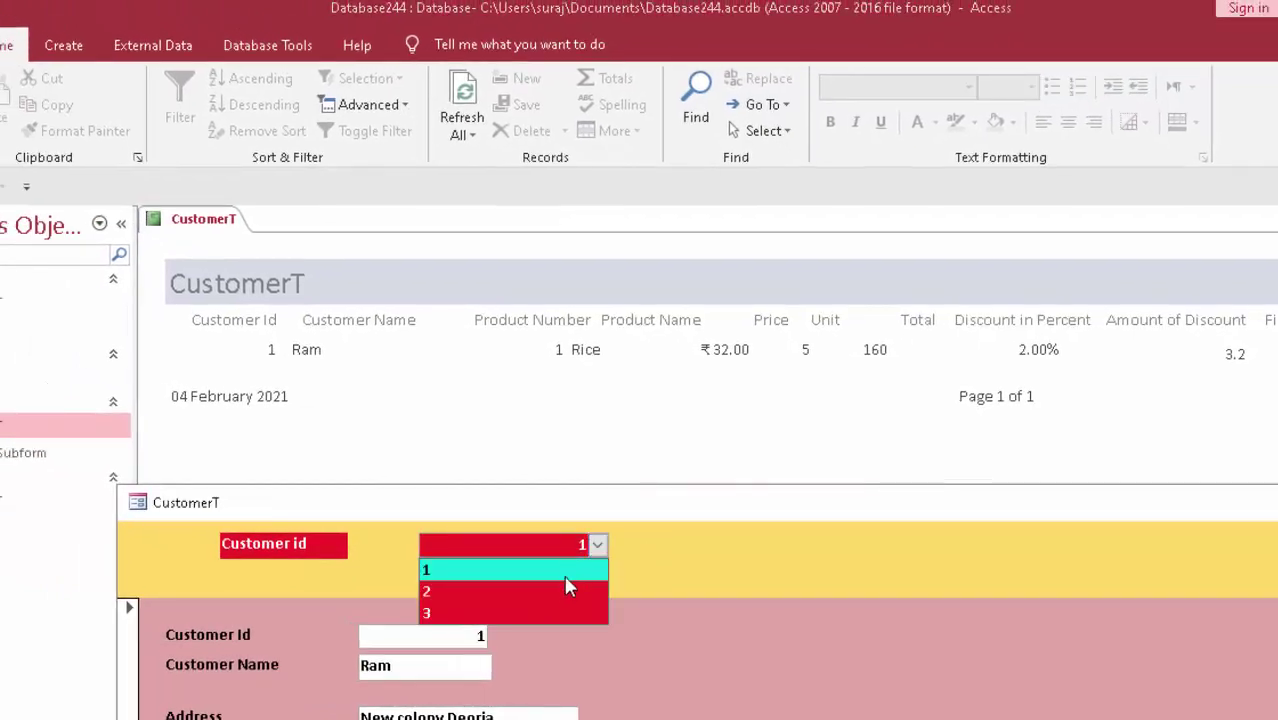
pyautogui.click(565, 590)
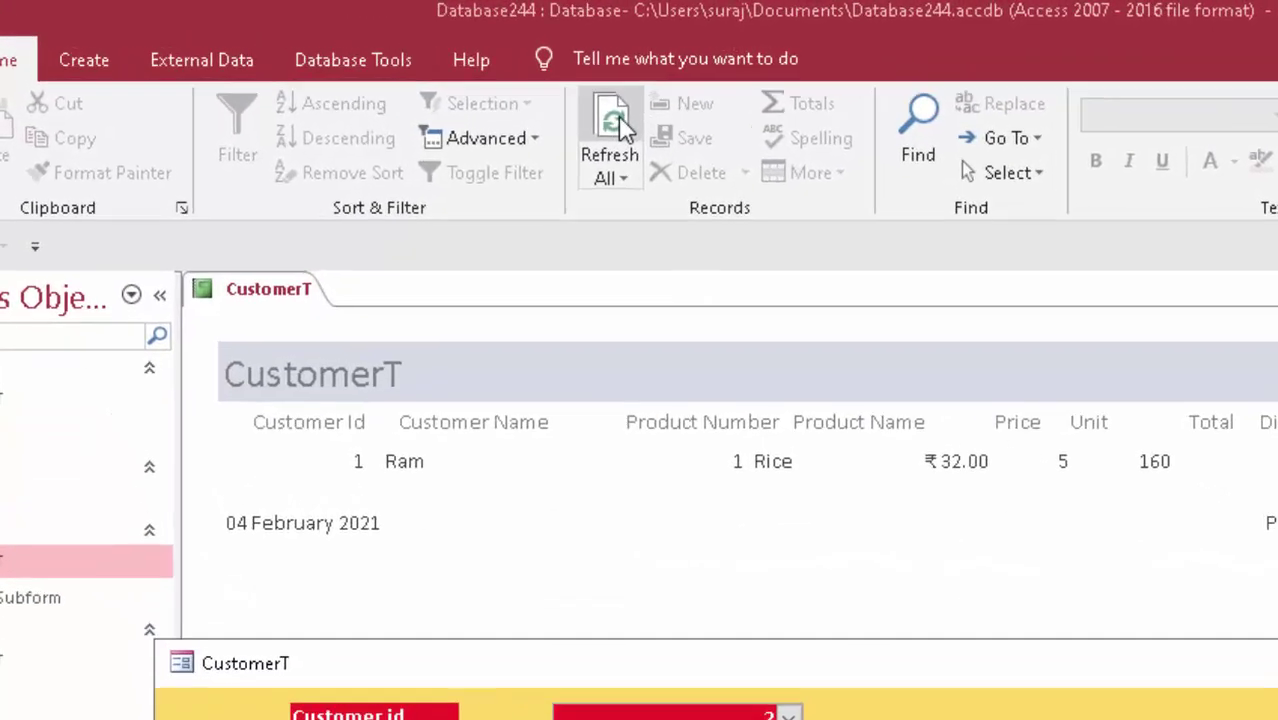
pyautogui.click(461, 120)
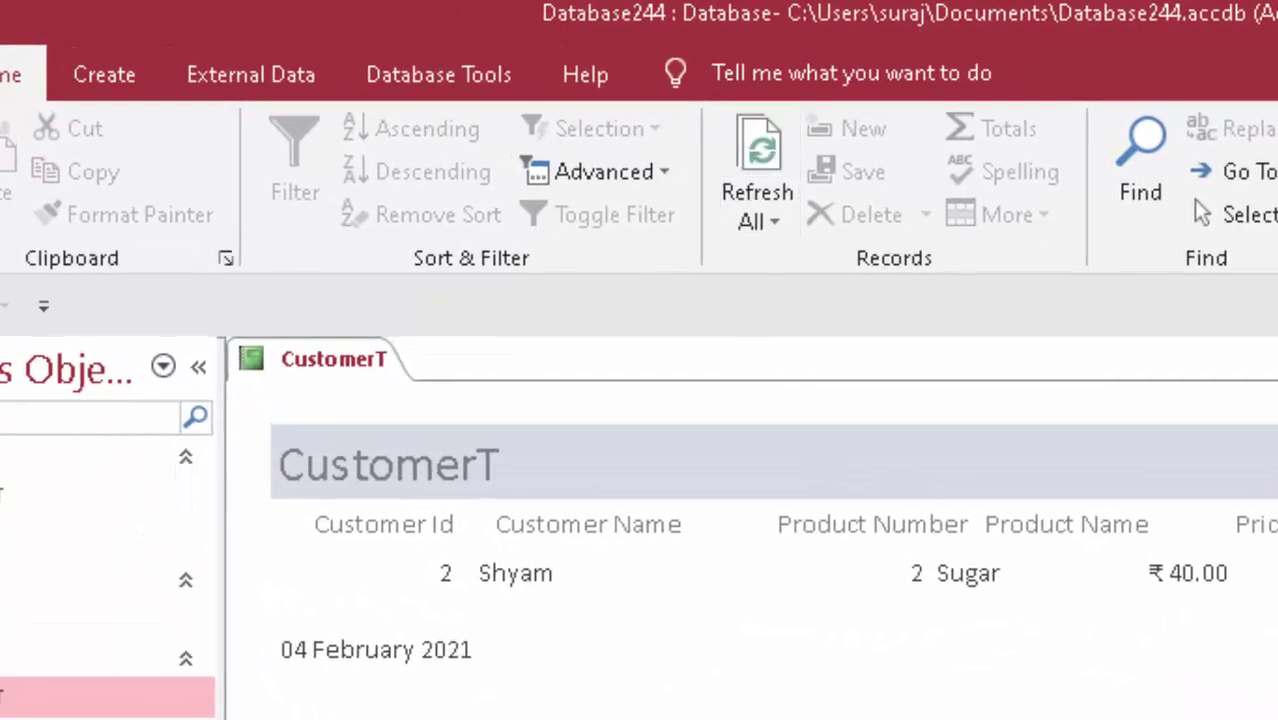